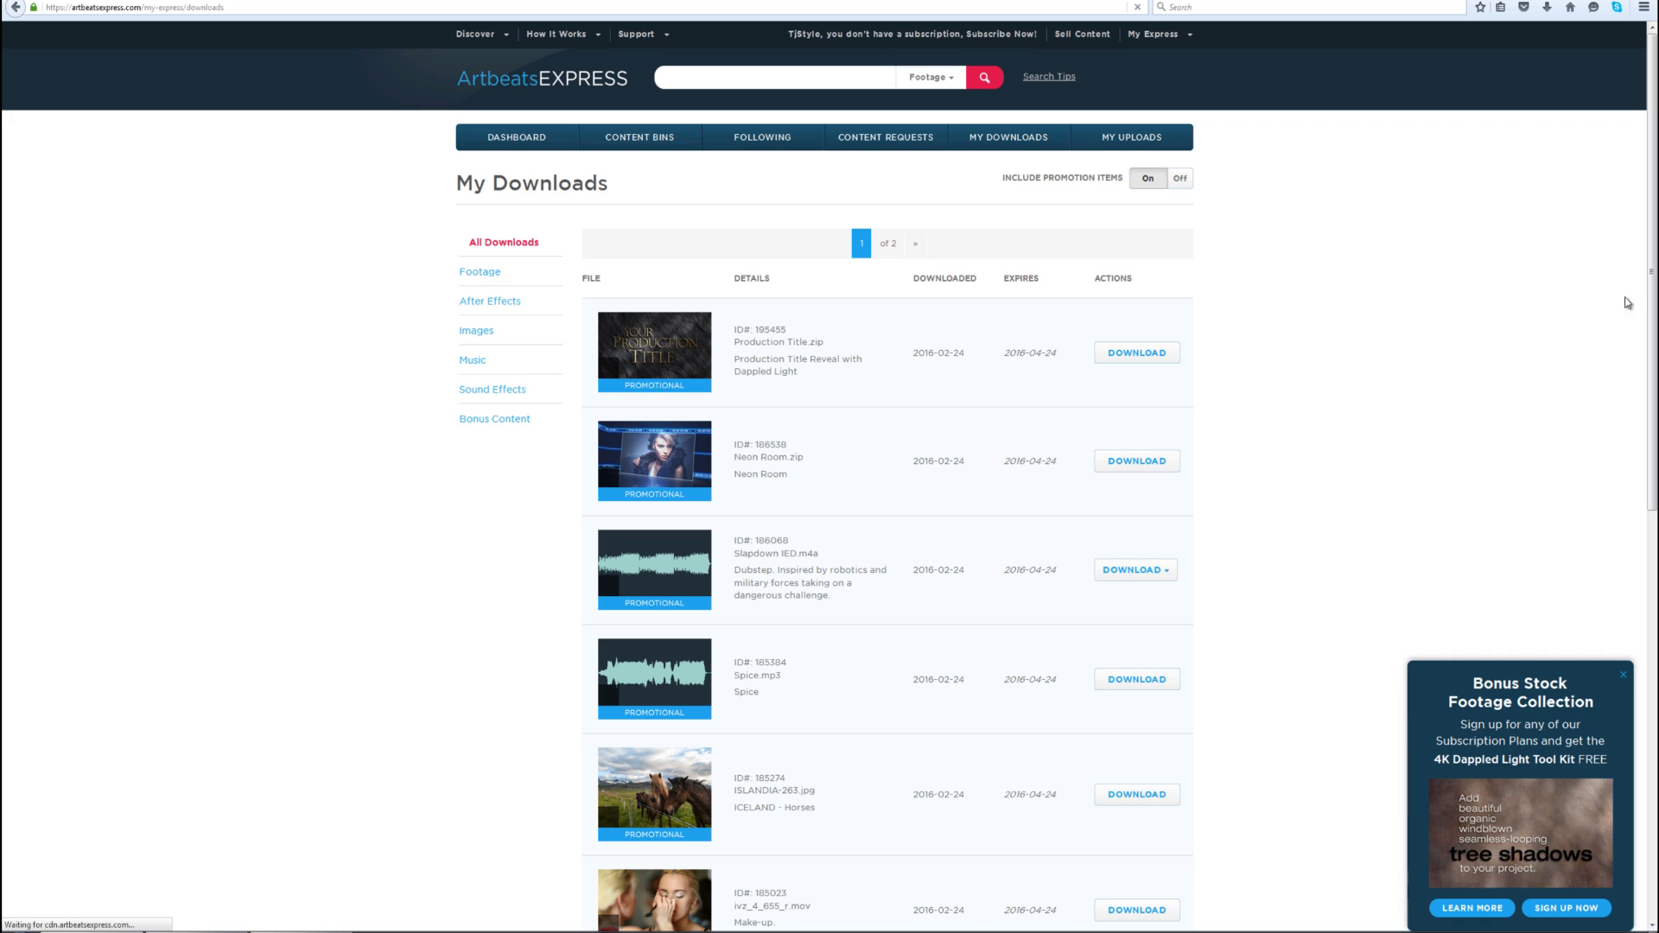
Scroll through the My Downloads list of downloaded content and new content requests.
scroll(1619, 303, "down", 10)
scroll(864, 432, "up", 15)
scroll(864, 432, "down", 5)
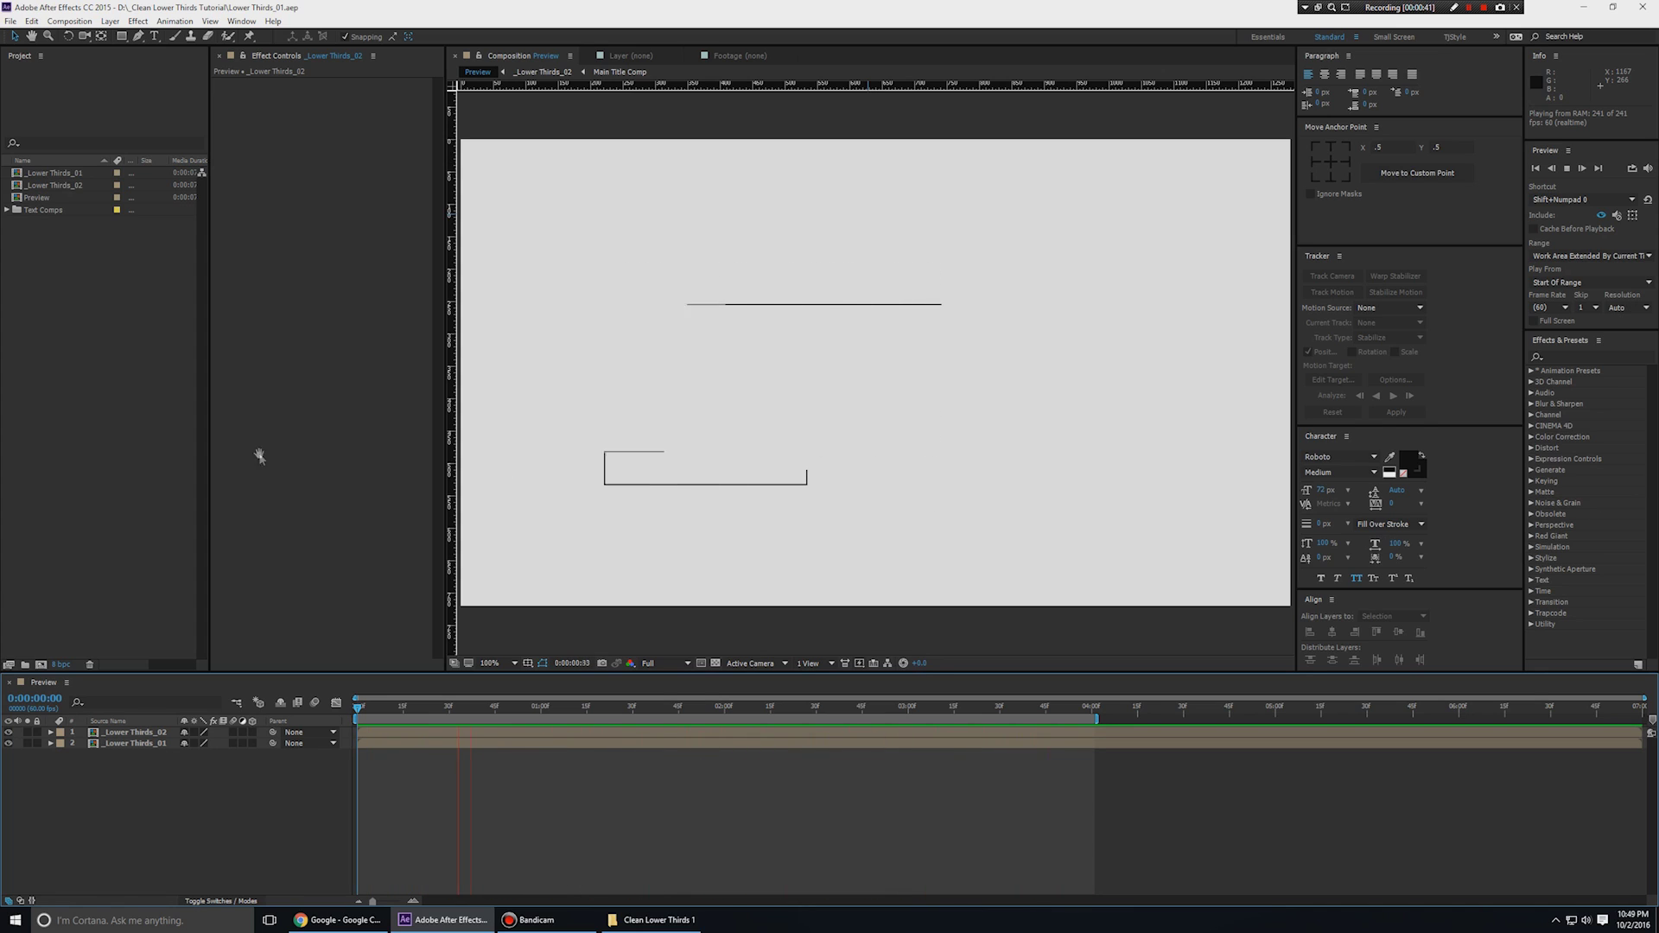
Create a new composition named _Main at 1280×720, 60 fps, 7 seconds long.
right_click(69, 340)
left_click(95, 341)
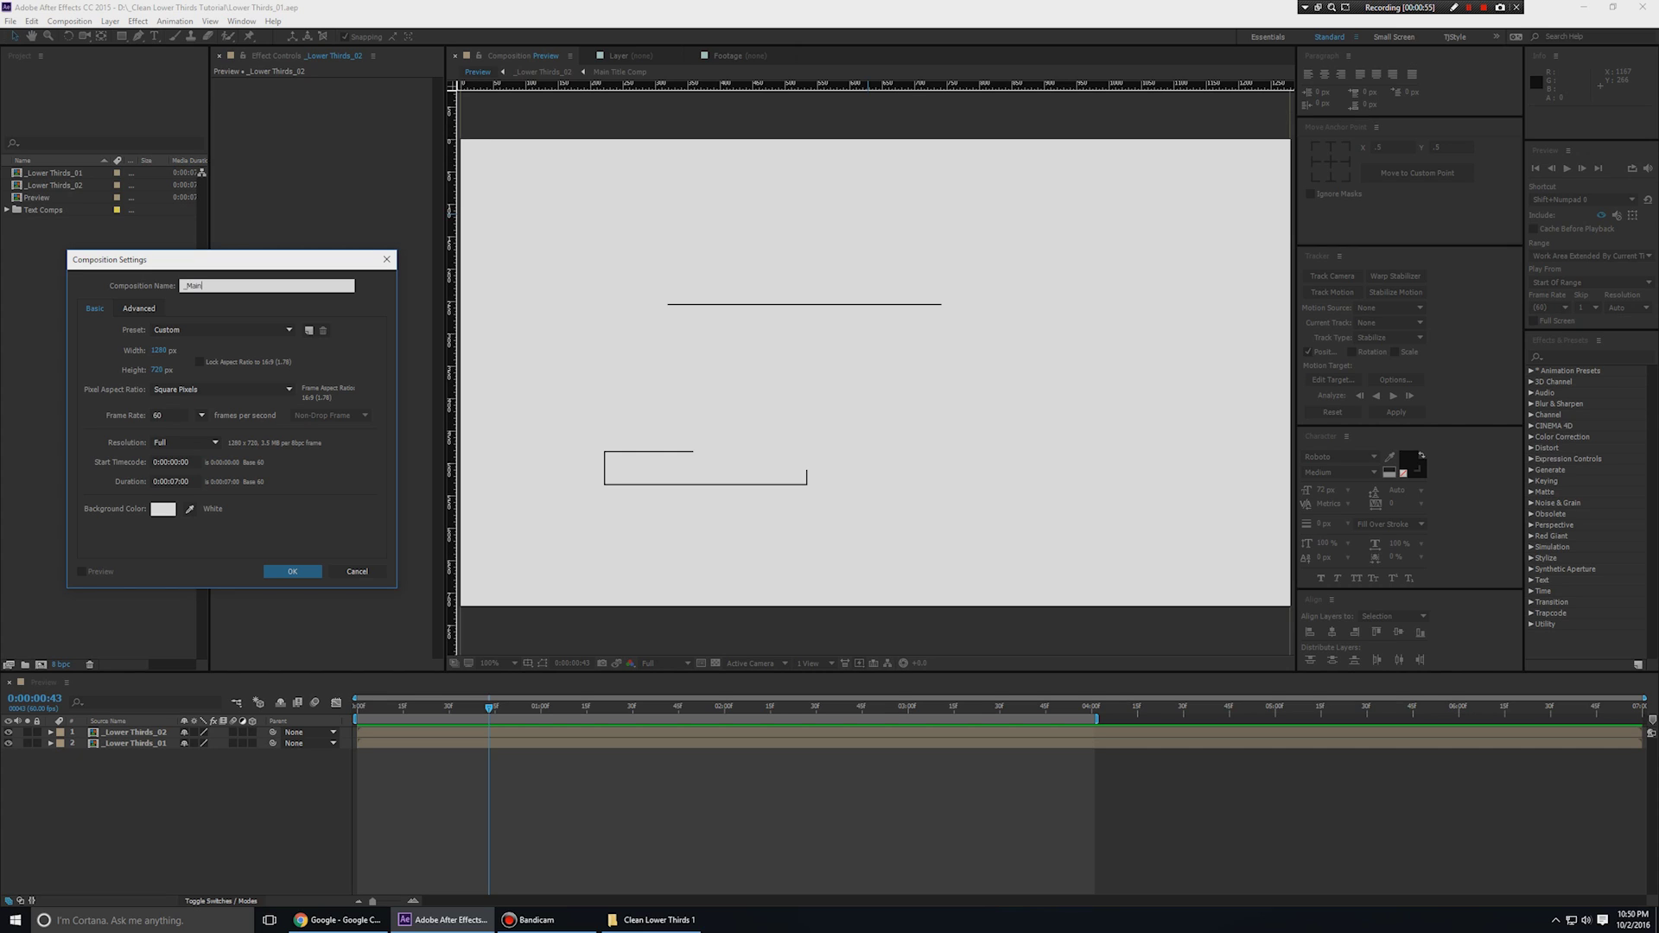
left_click(292, 571)
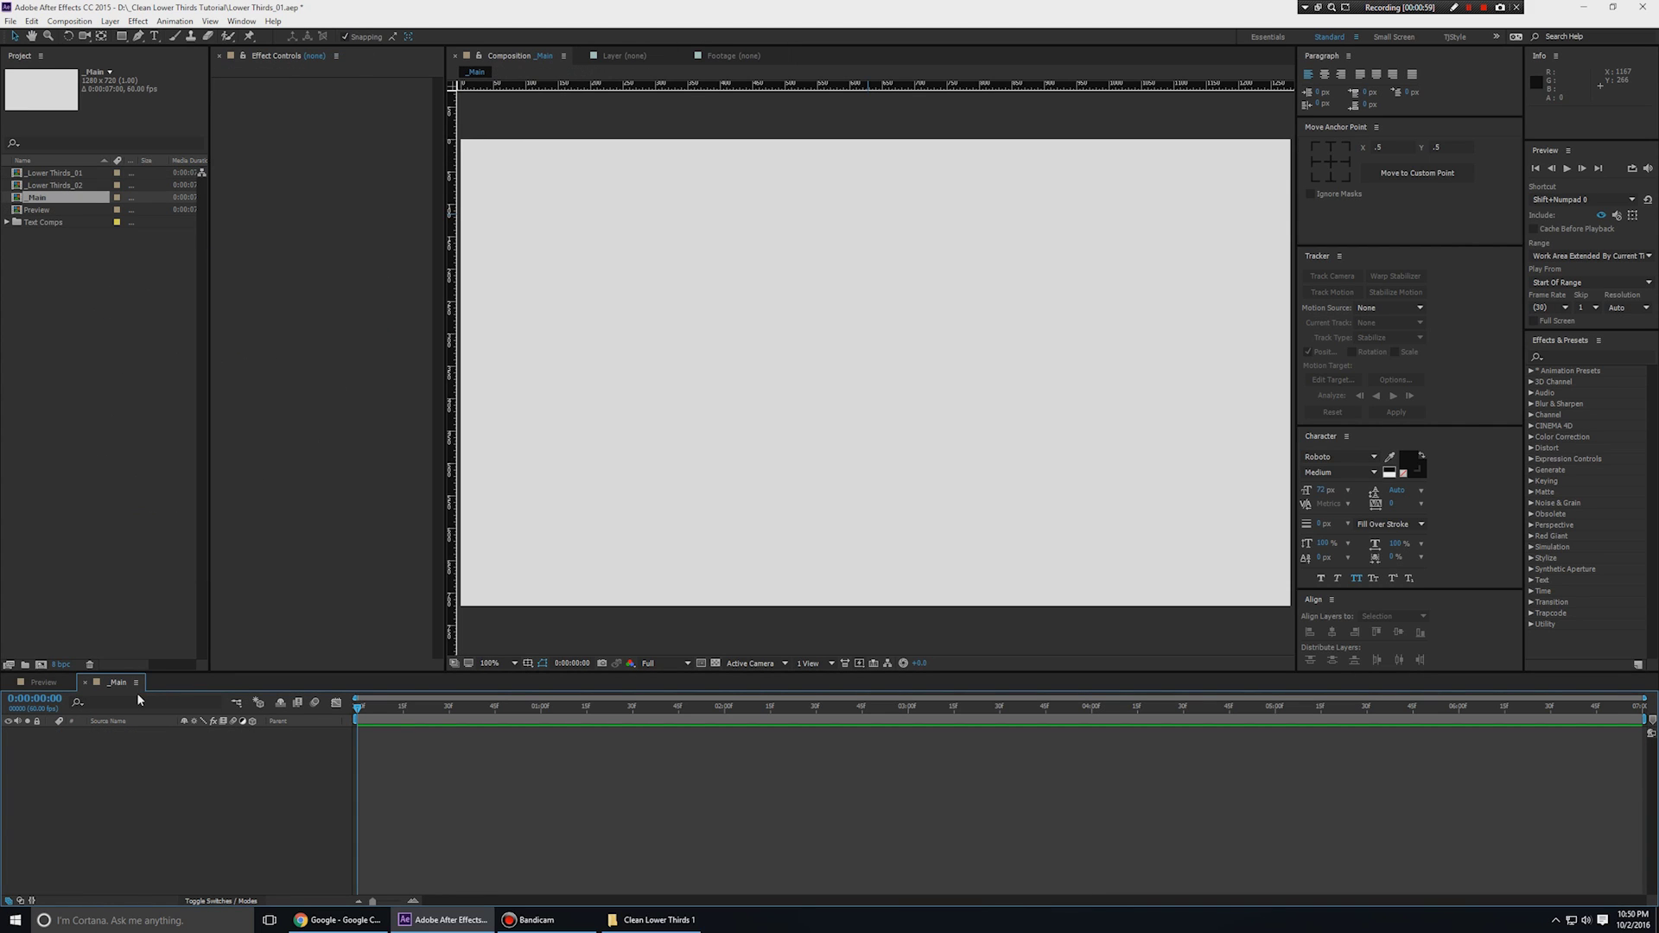
Play the Preview reference comp's lower-third animation, then return to the empty _Main comp.
key("shift+comma")
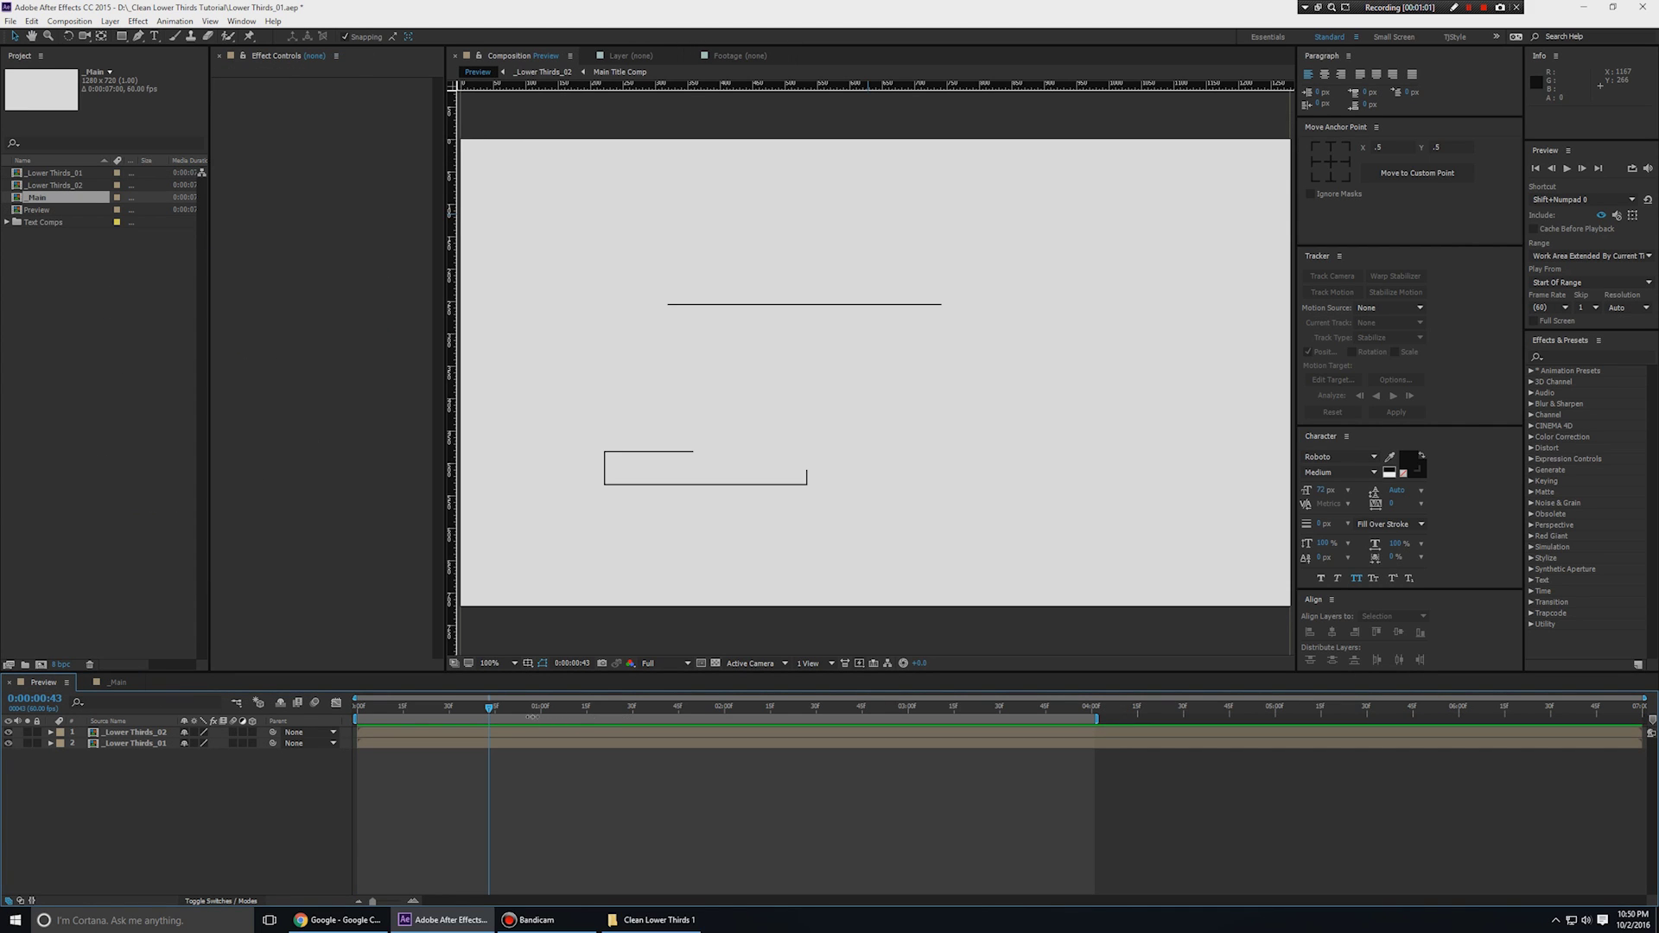
key("space")
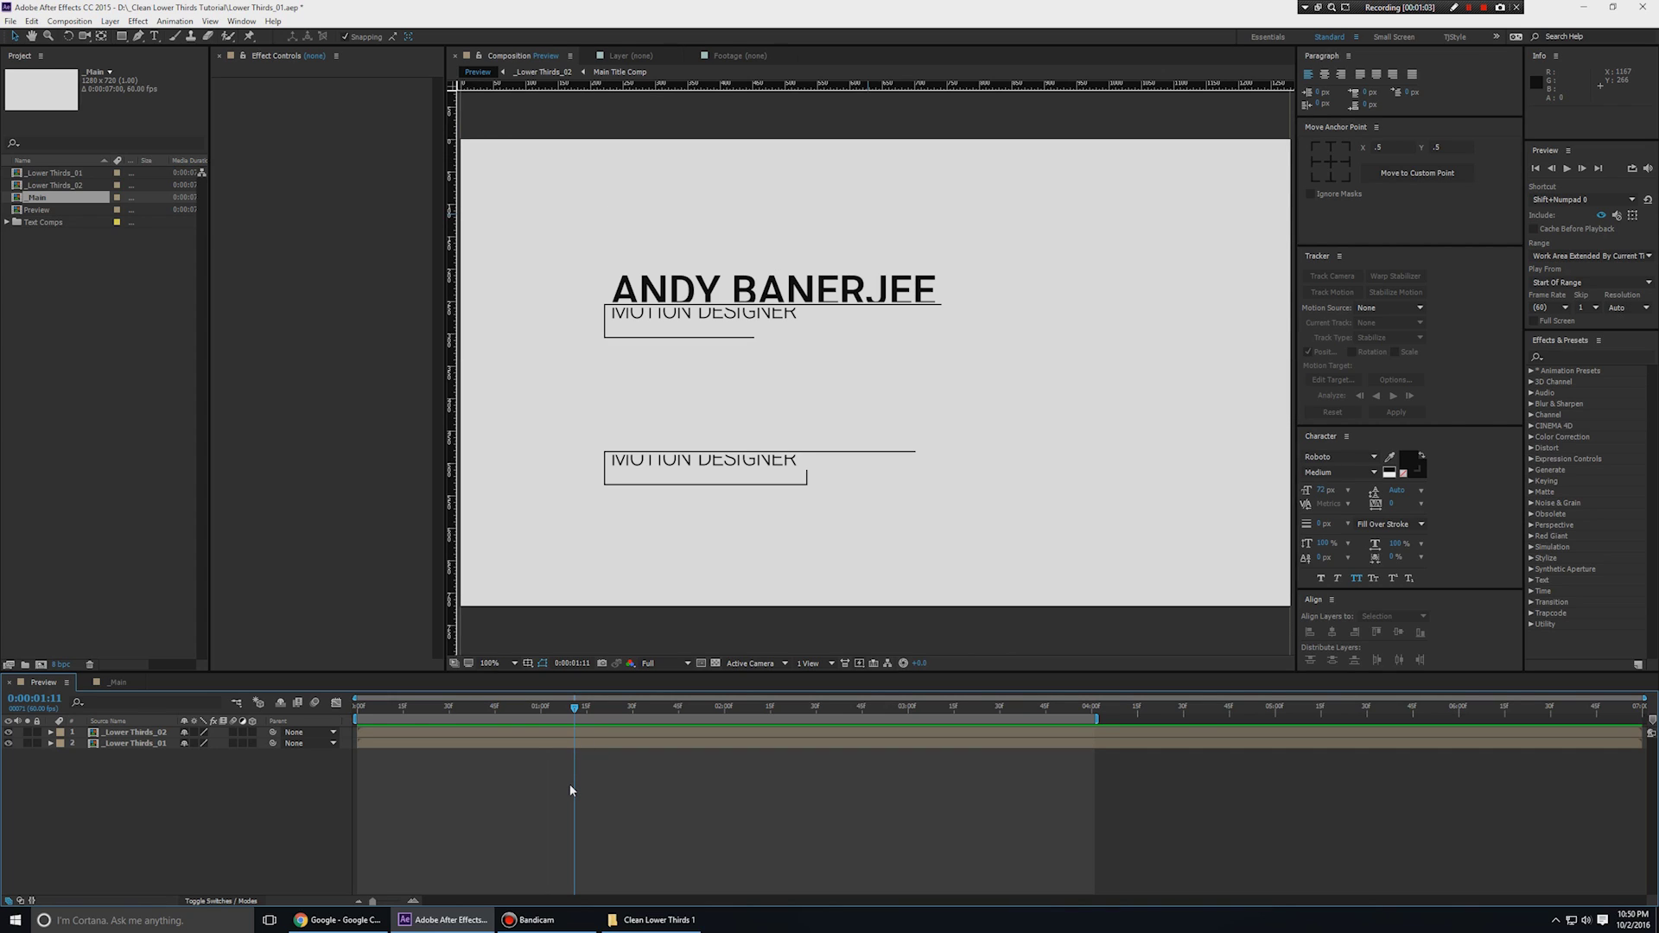
left_click(107, 681)
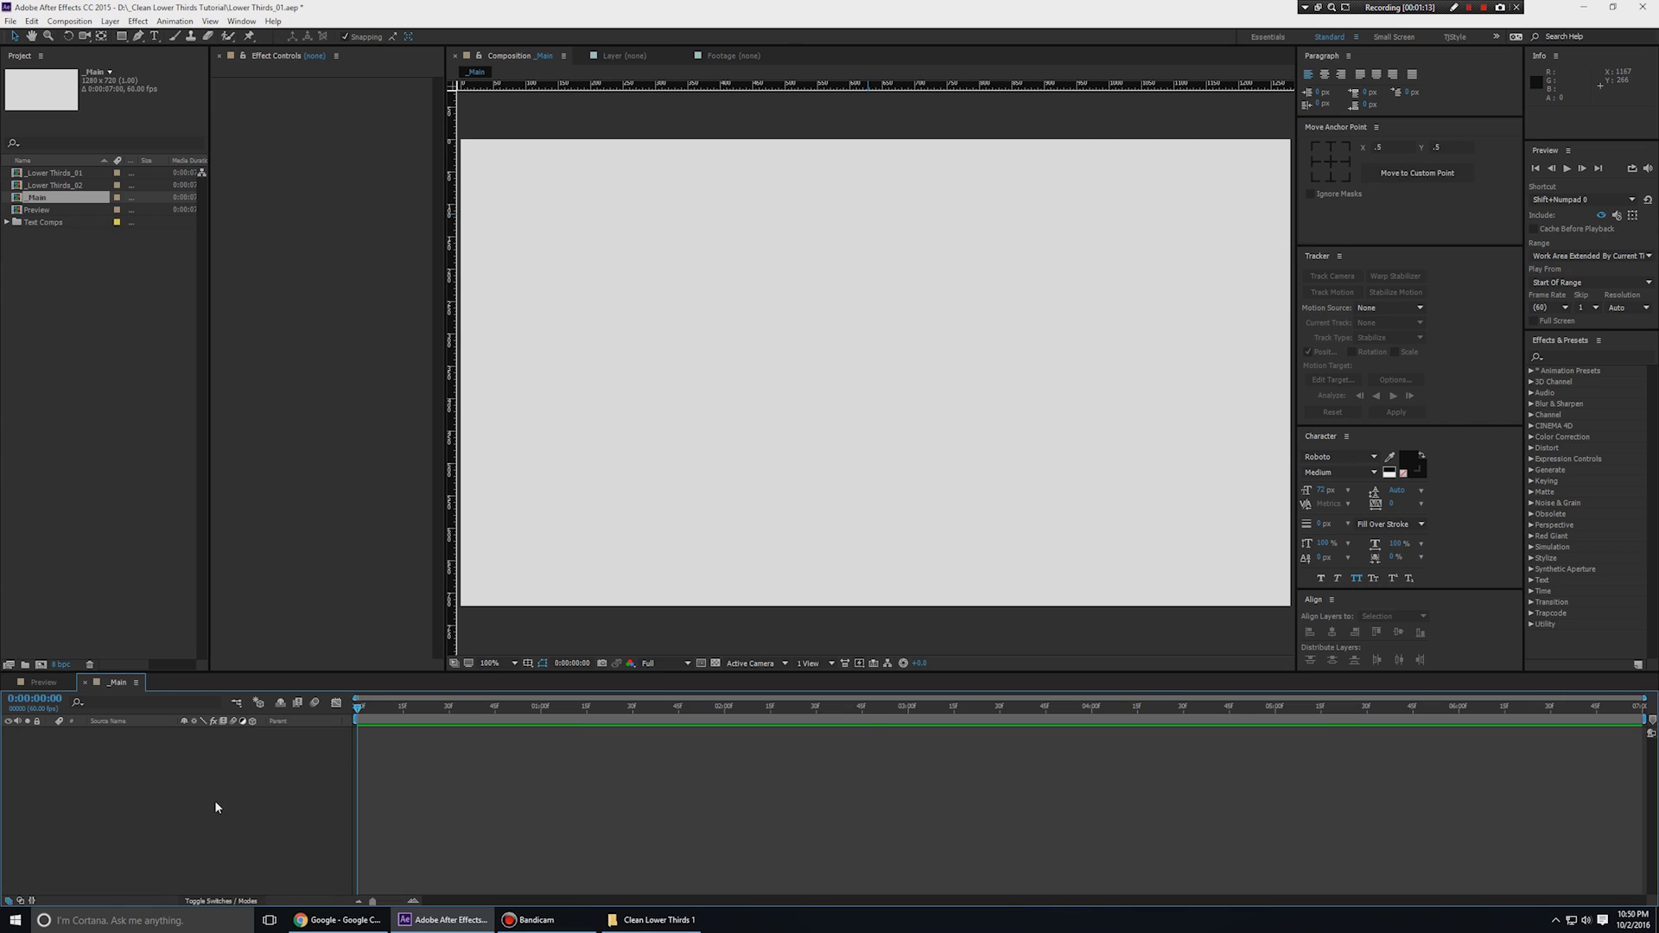
left_click(759, 369)
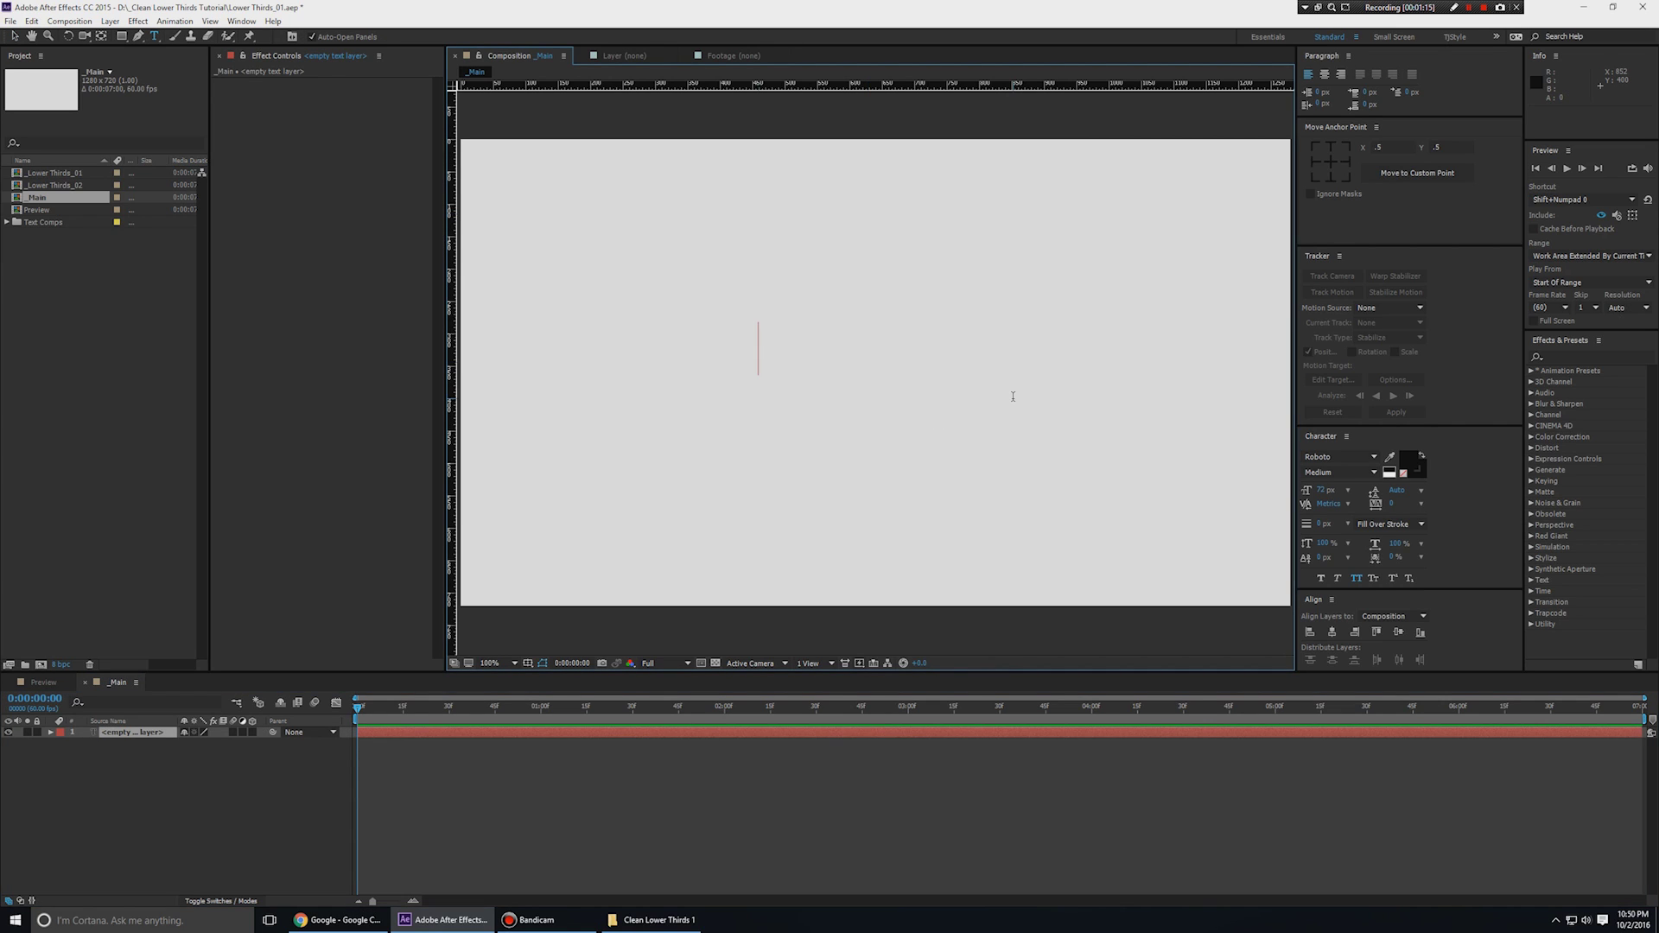
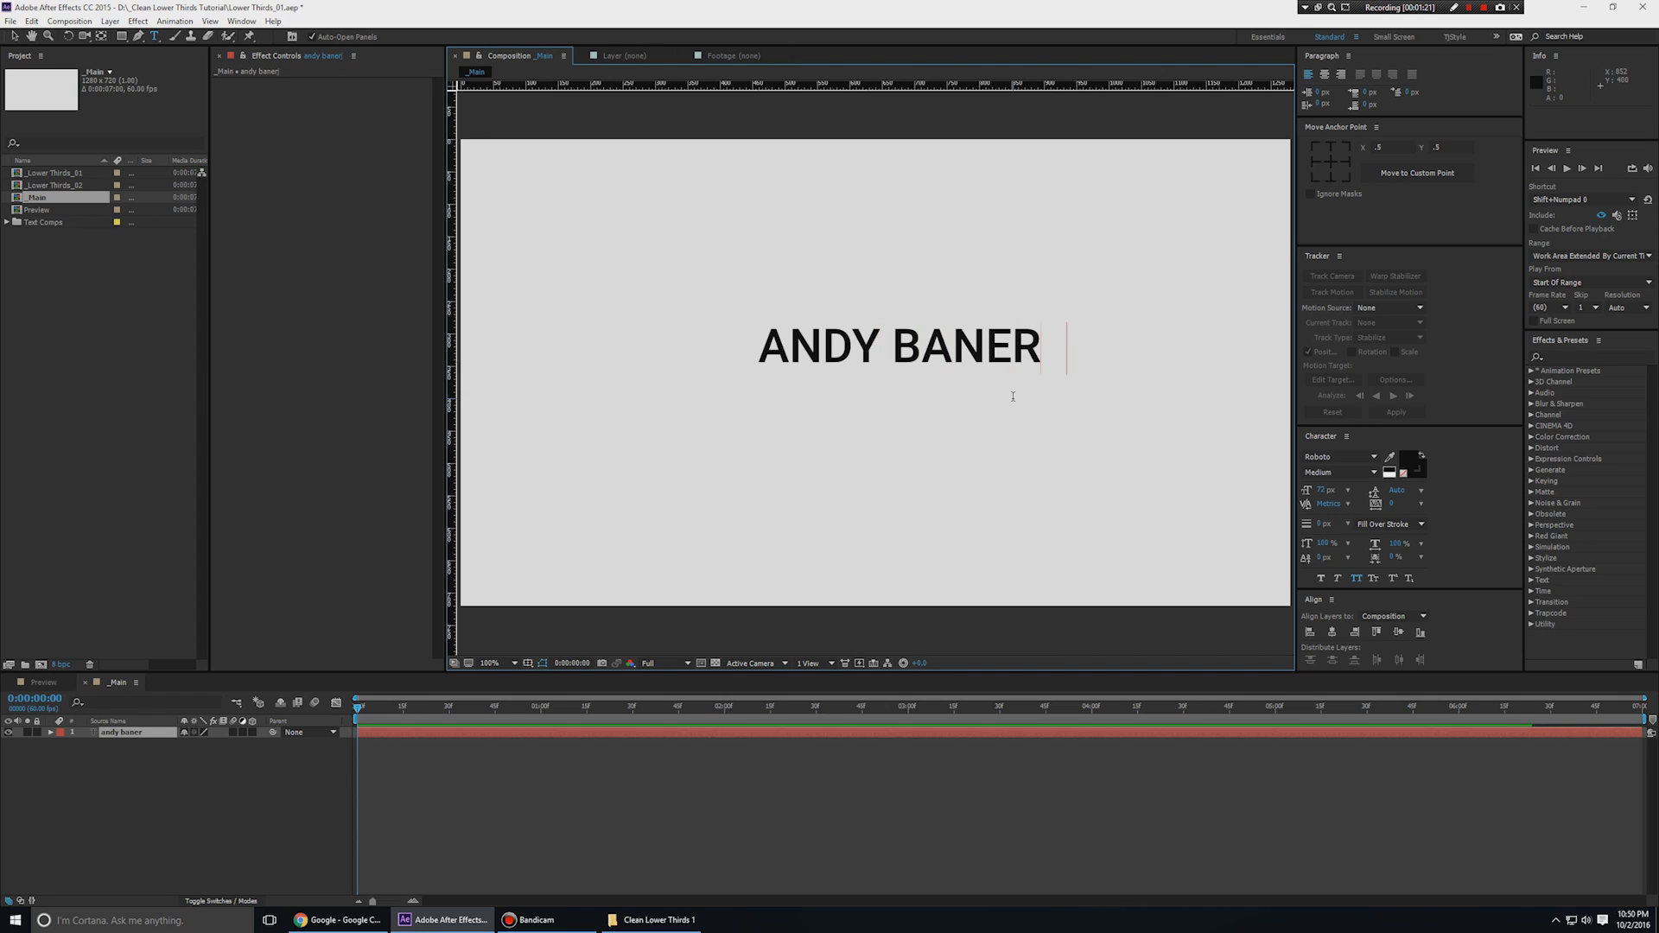
key("Escape")
left_click_drag(1022, 401, 887, 401)
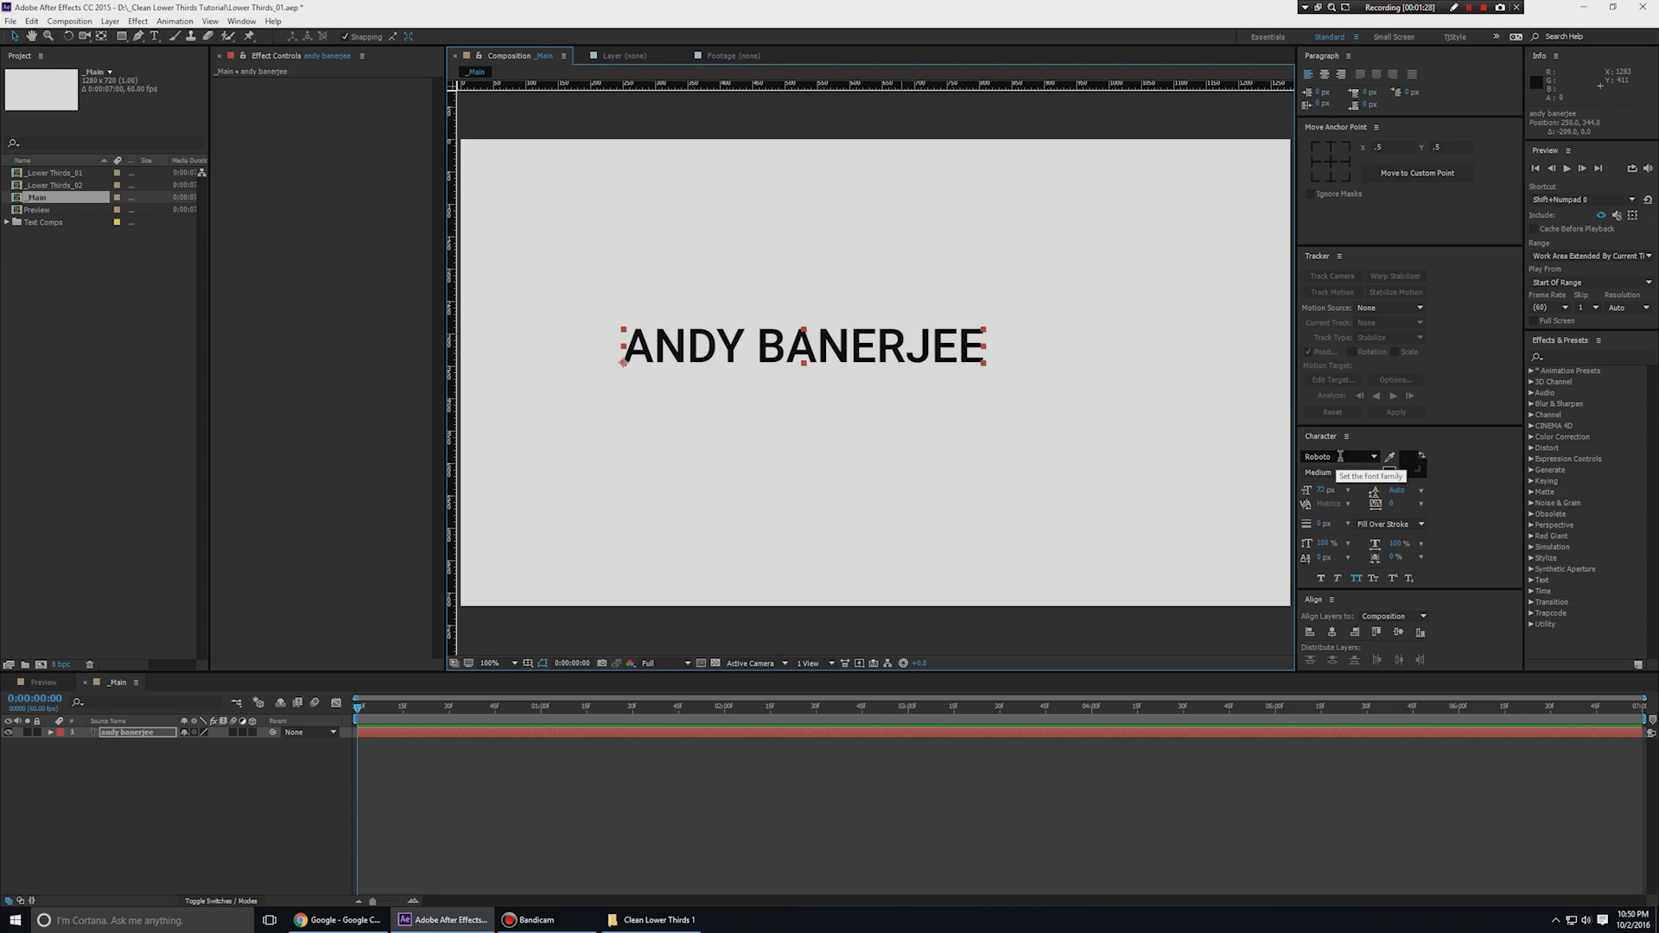
Close the Tracker panel and move the Character panel up into the freed space.
left_click(1338, 256)
left_click(1325, 283)
left_click_drag(1358, 424, 1364, 291)
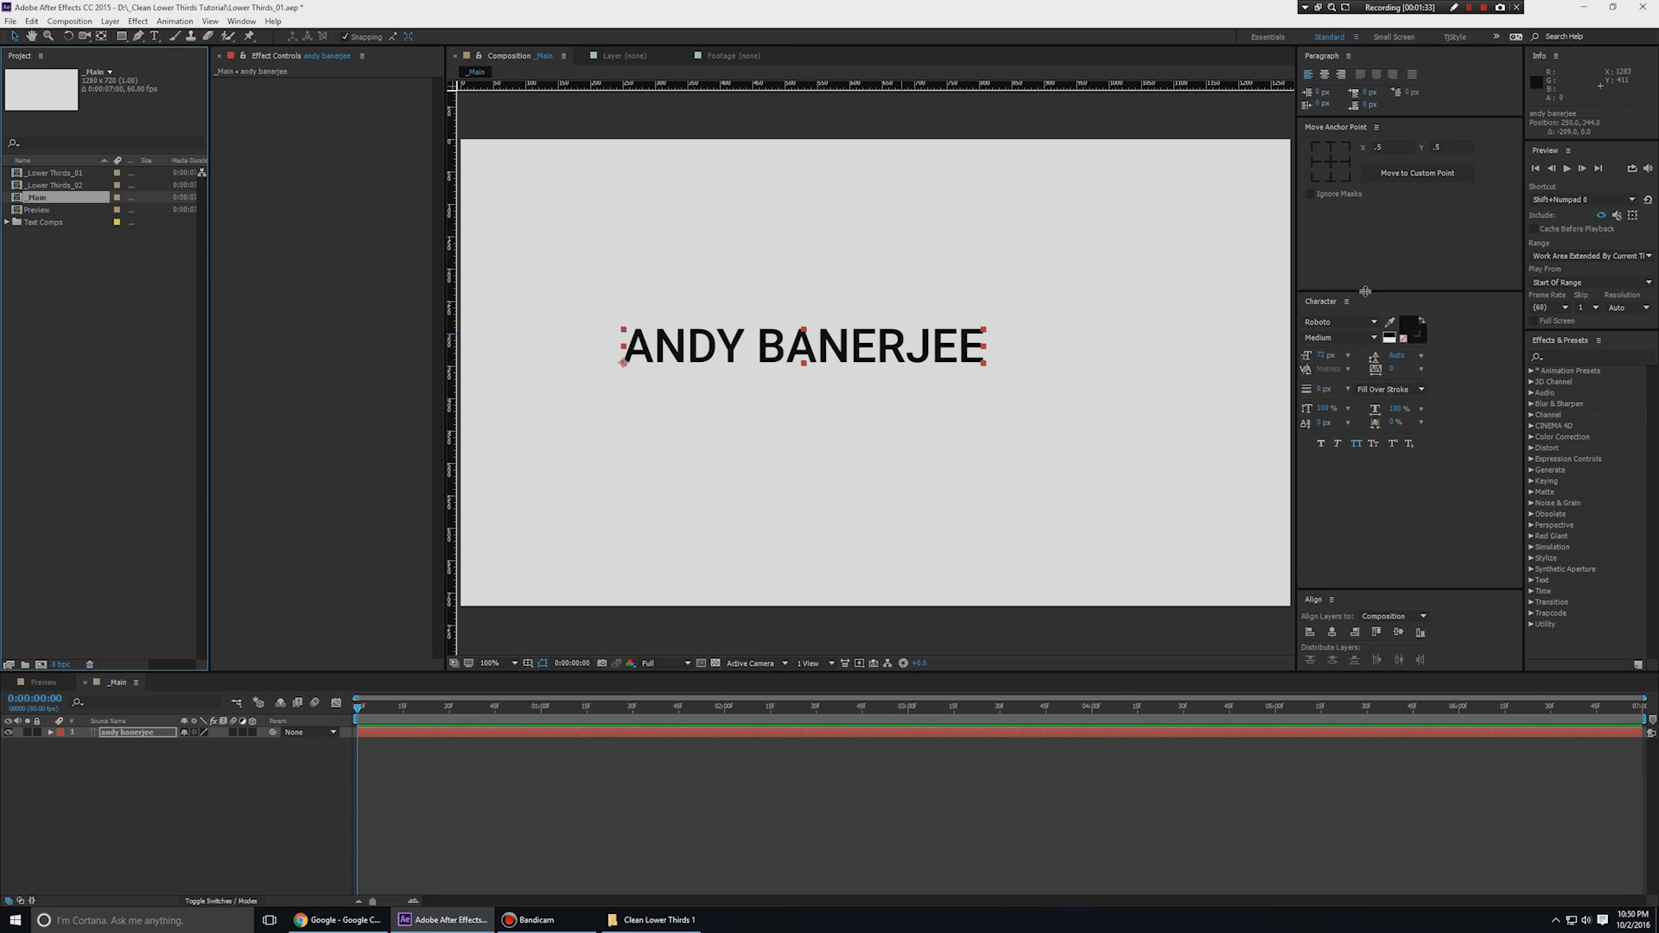
Duplicate the name layer, move the copy down and retype it as MOTION DESIGNER.
left_click(1066, 408)
left_click(819, 363)
key("ctrl+d")
left_click_drag(849, 356, 1006, 406)
double_click(805, 414)
type("MOTIO")
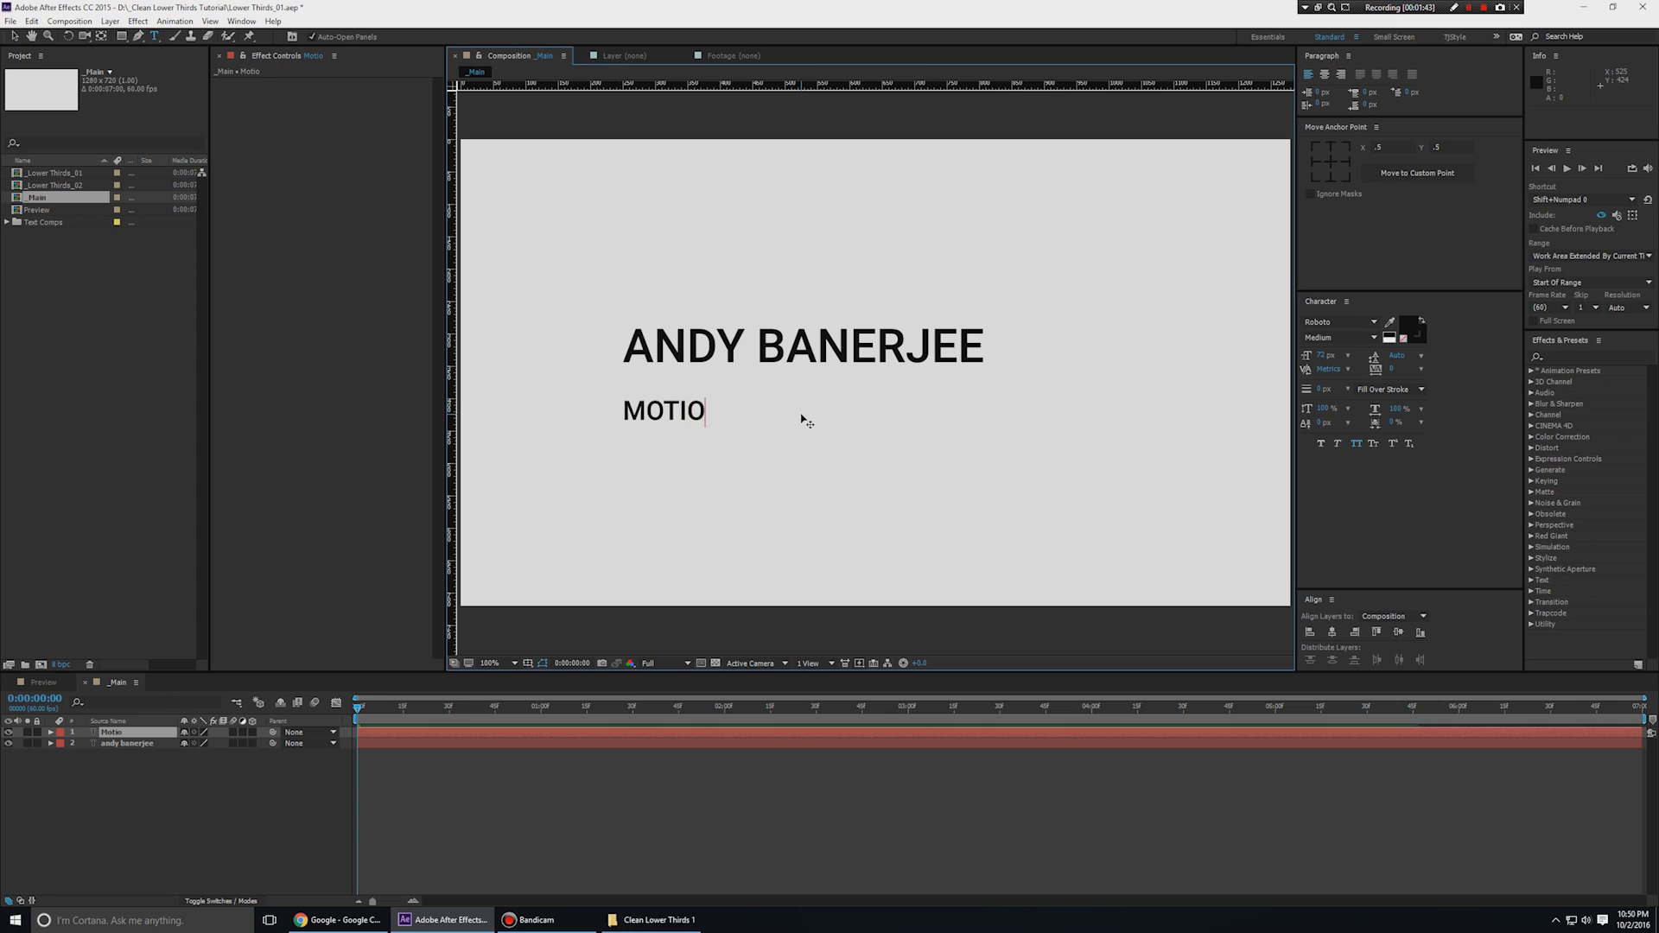
type("N DESIGNER")
key("Escape")
Set the MOTION DESIGNER text to the Light font weight.
key("v")
left_click(843, 346)
left_click(830, 414)
left_click_drag(797, 415, 834, 302)
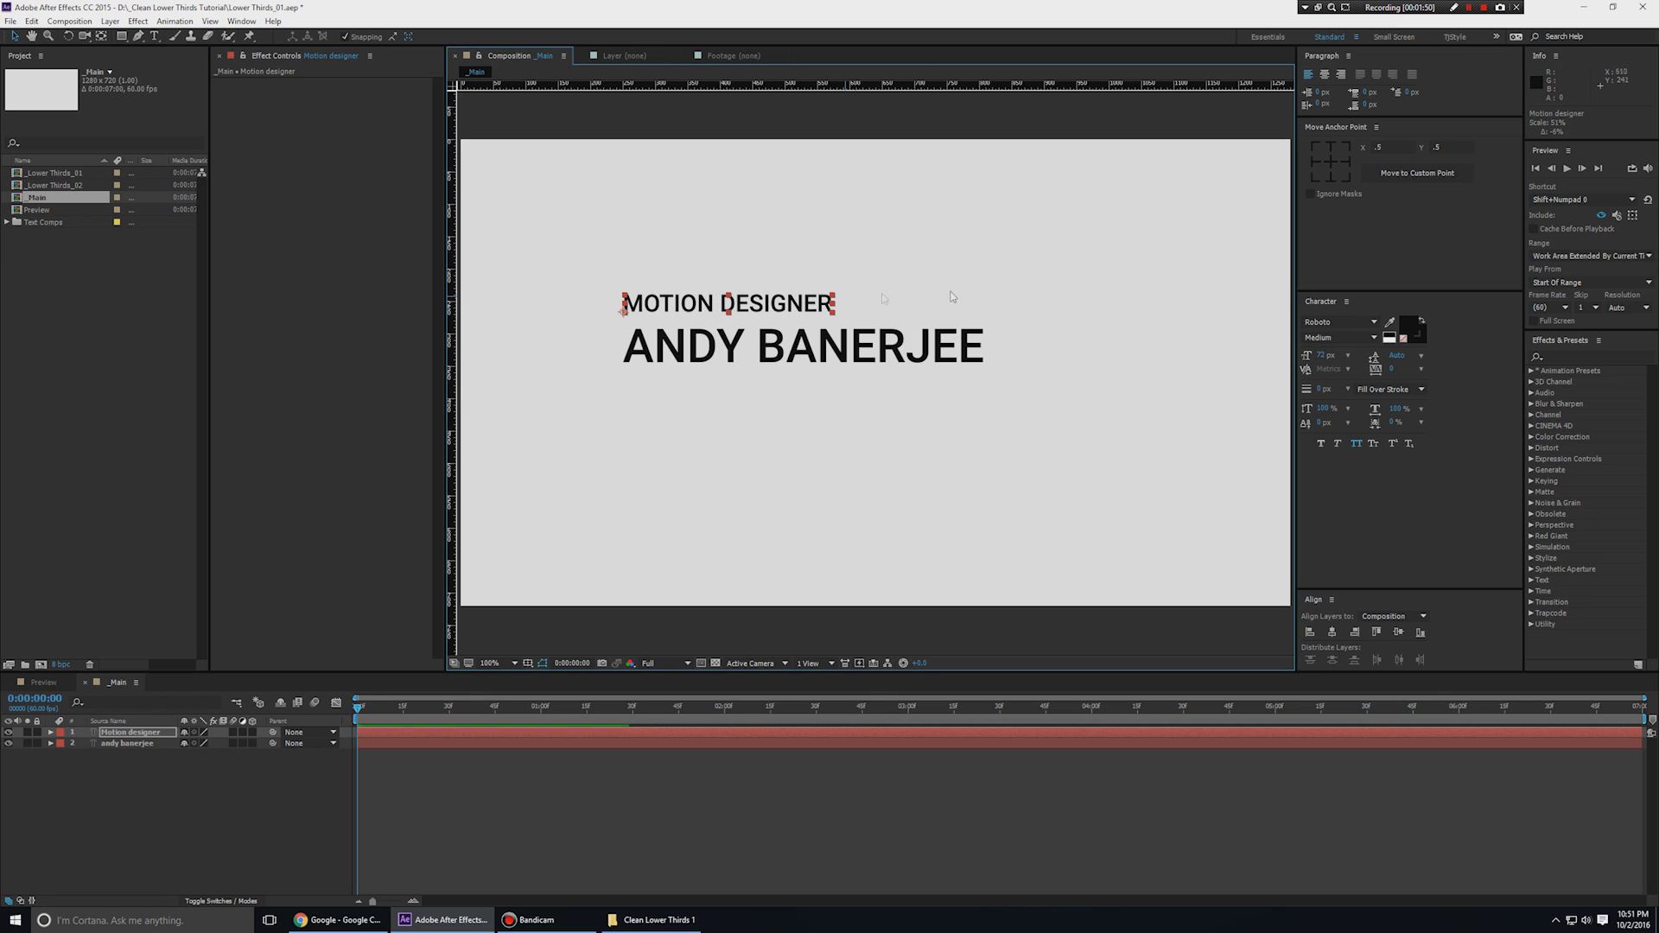
left_click(1374, 339)
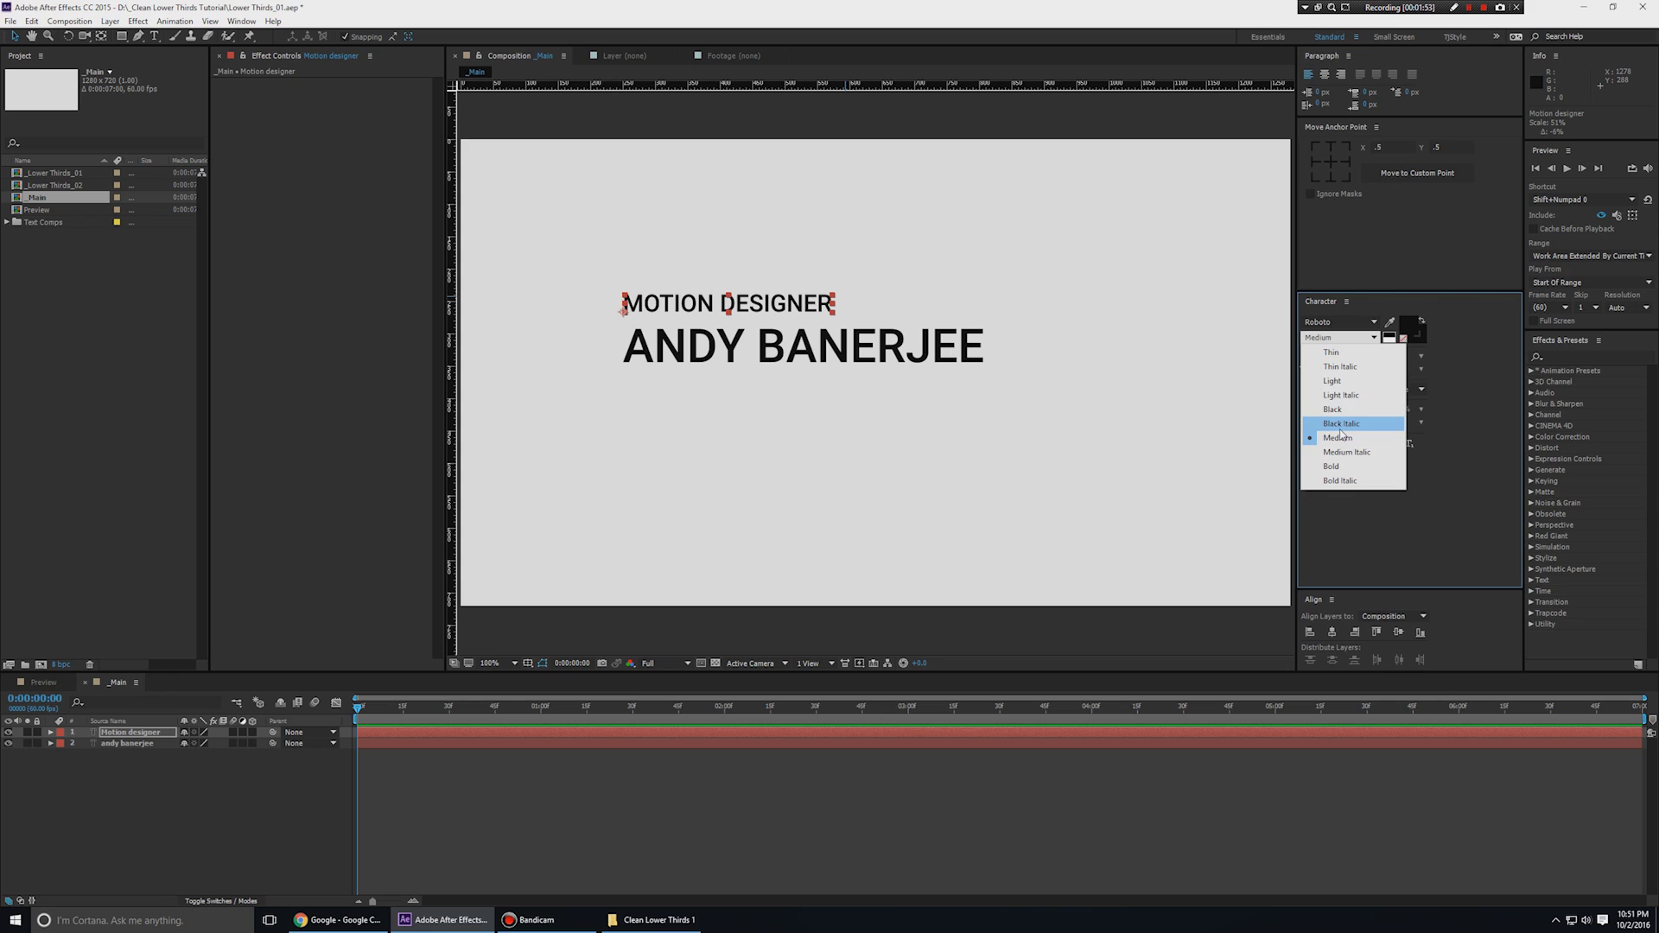
left_click(1332, 381)
Place MOTION DESIGNER back below the name and save the project.
left_click(1182, 453)
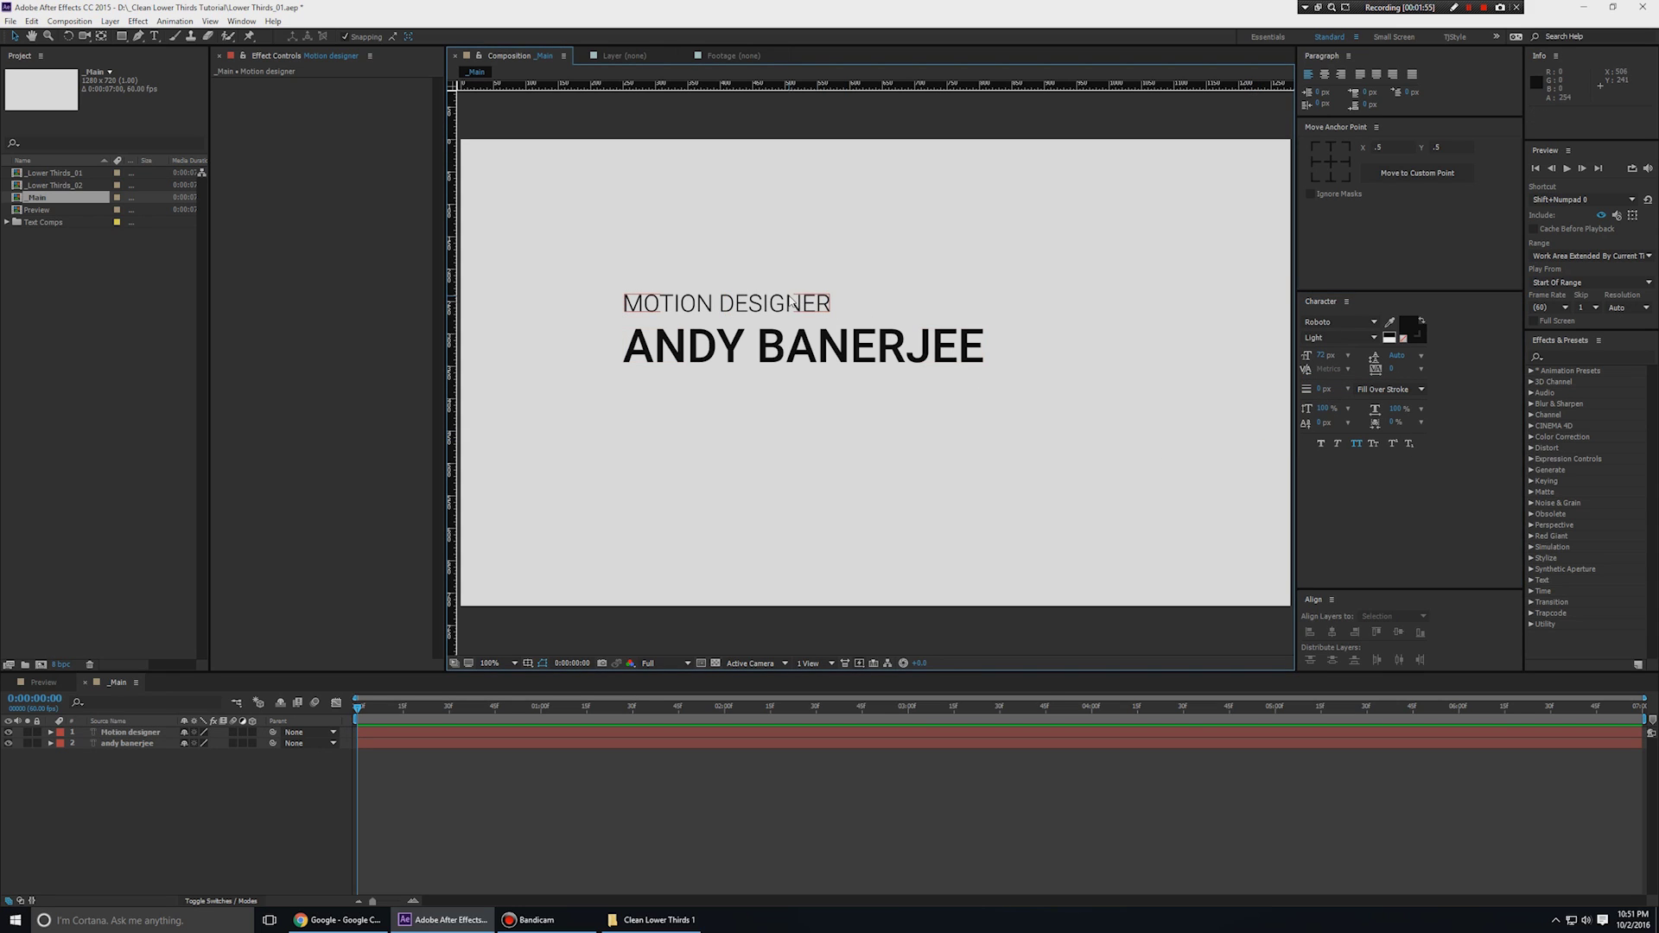
left_click(764, 305)
left_click_drag(764, 305, 763, 390)
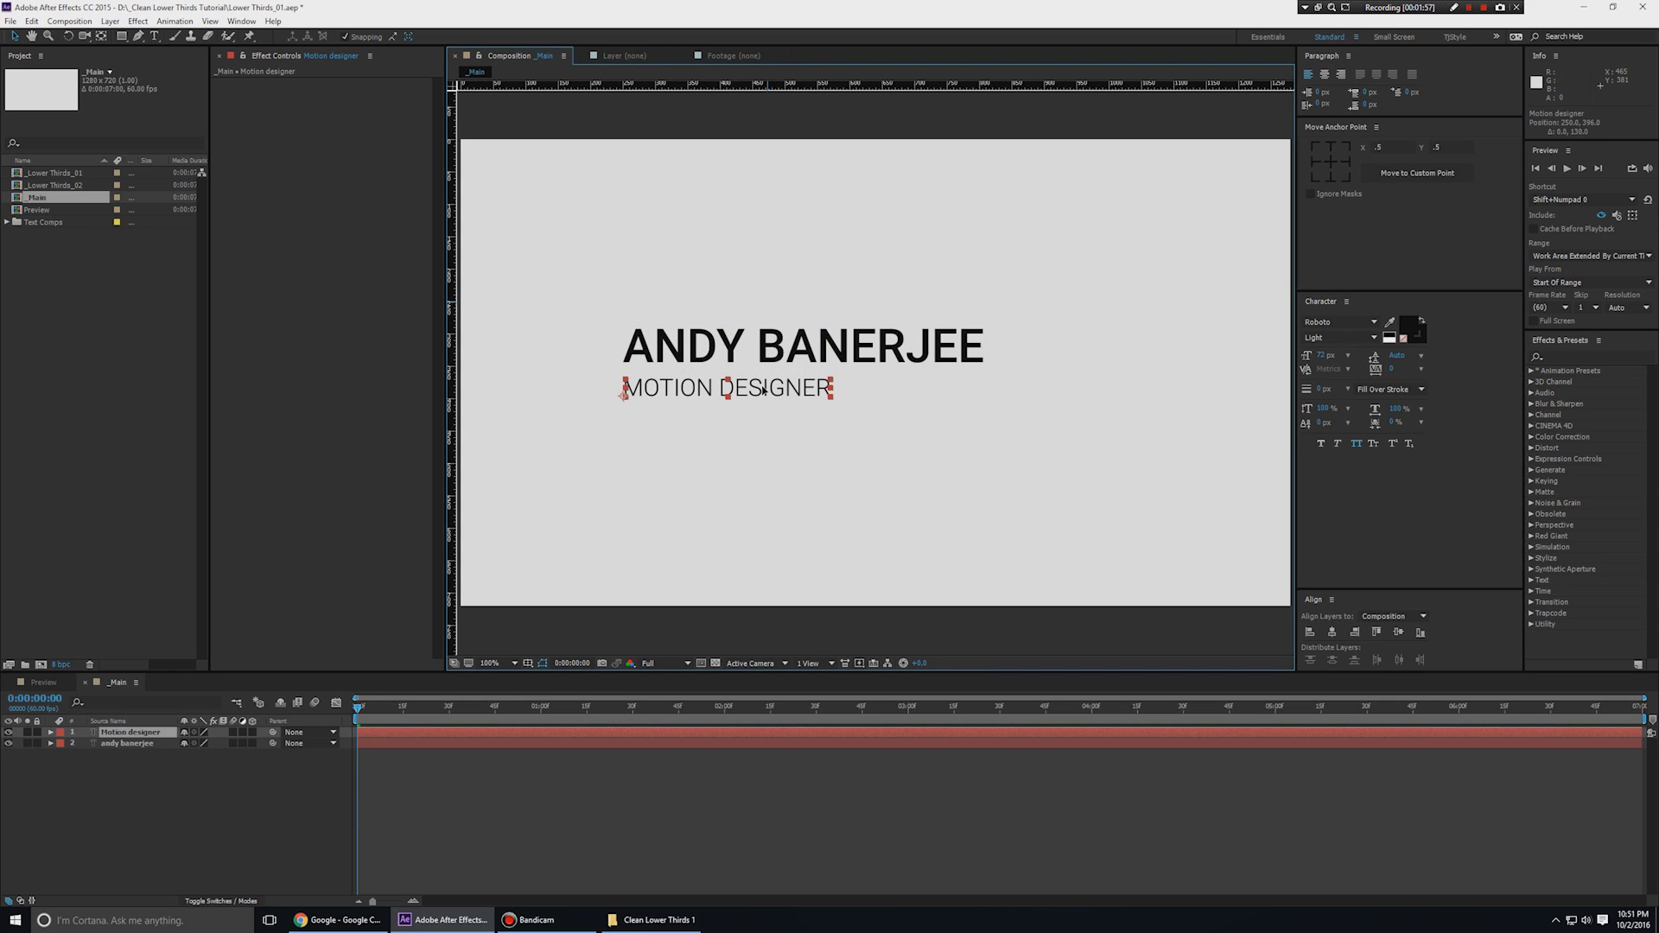
left_click(926, 446)
key("ctrl+s")
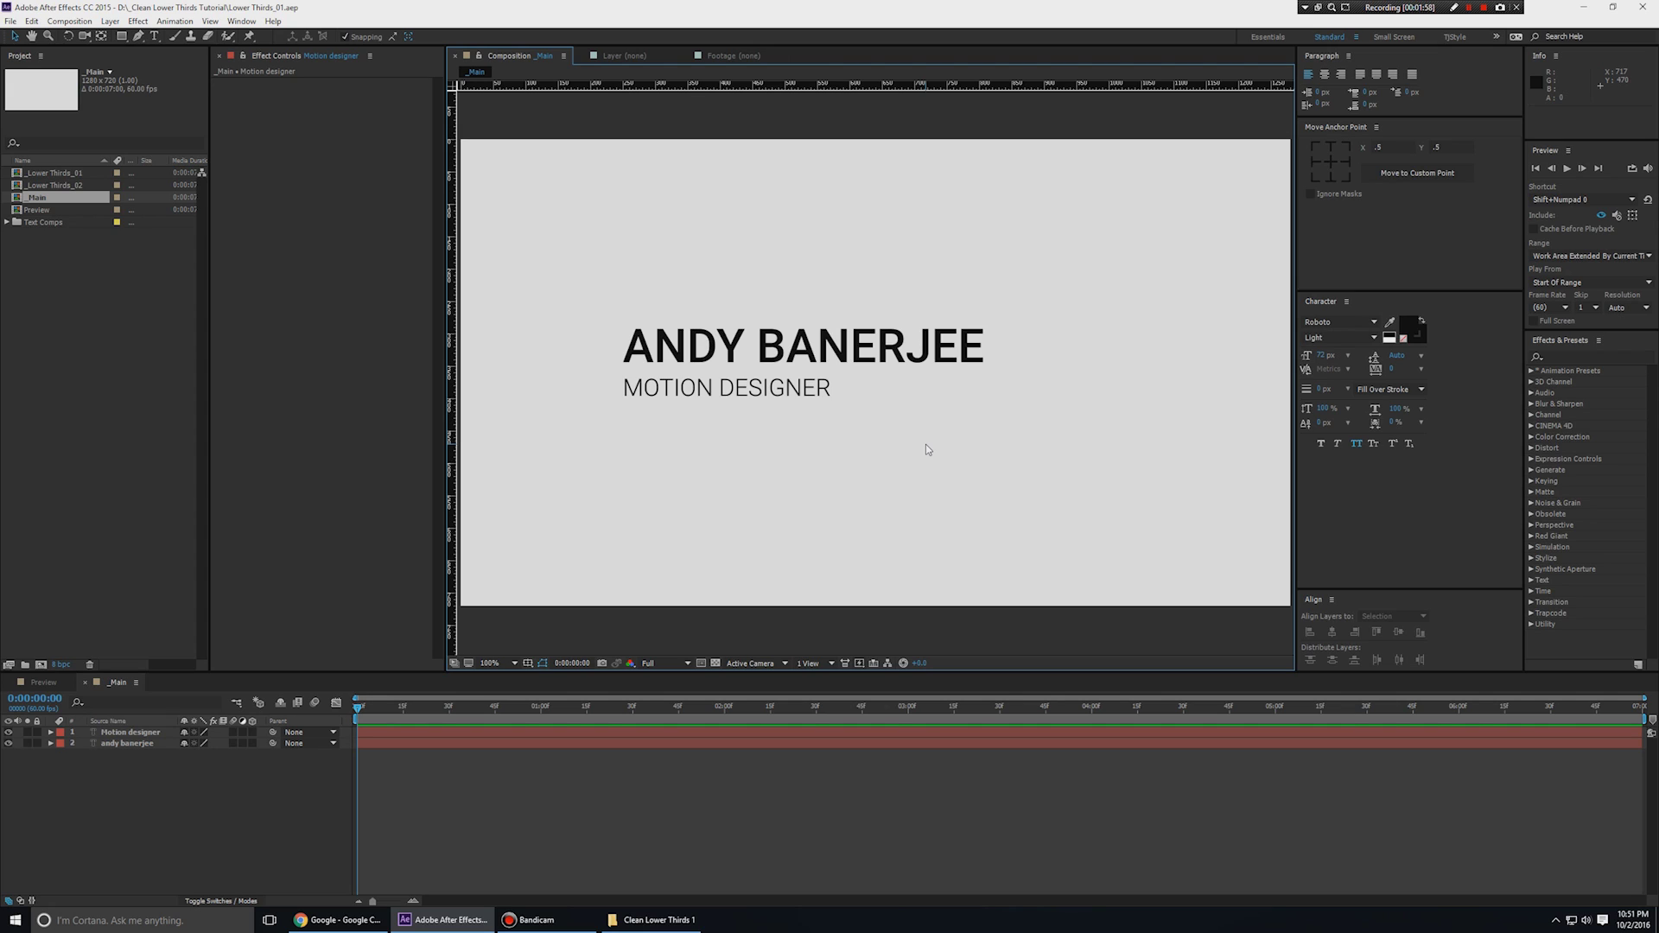
Nudge MOTION DESIGNER down 10 px beneath the name.
key("g")
key("v")
left_click(764, 391)
key("shift+Down")
left_click(857, 431)
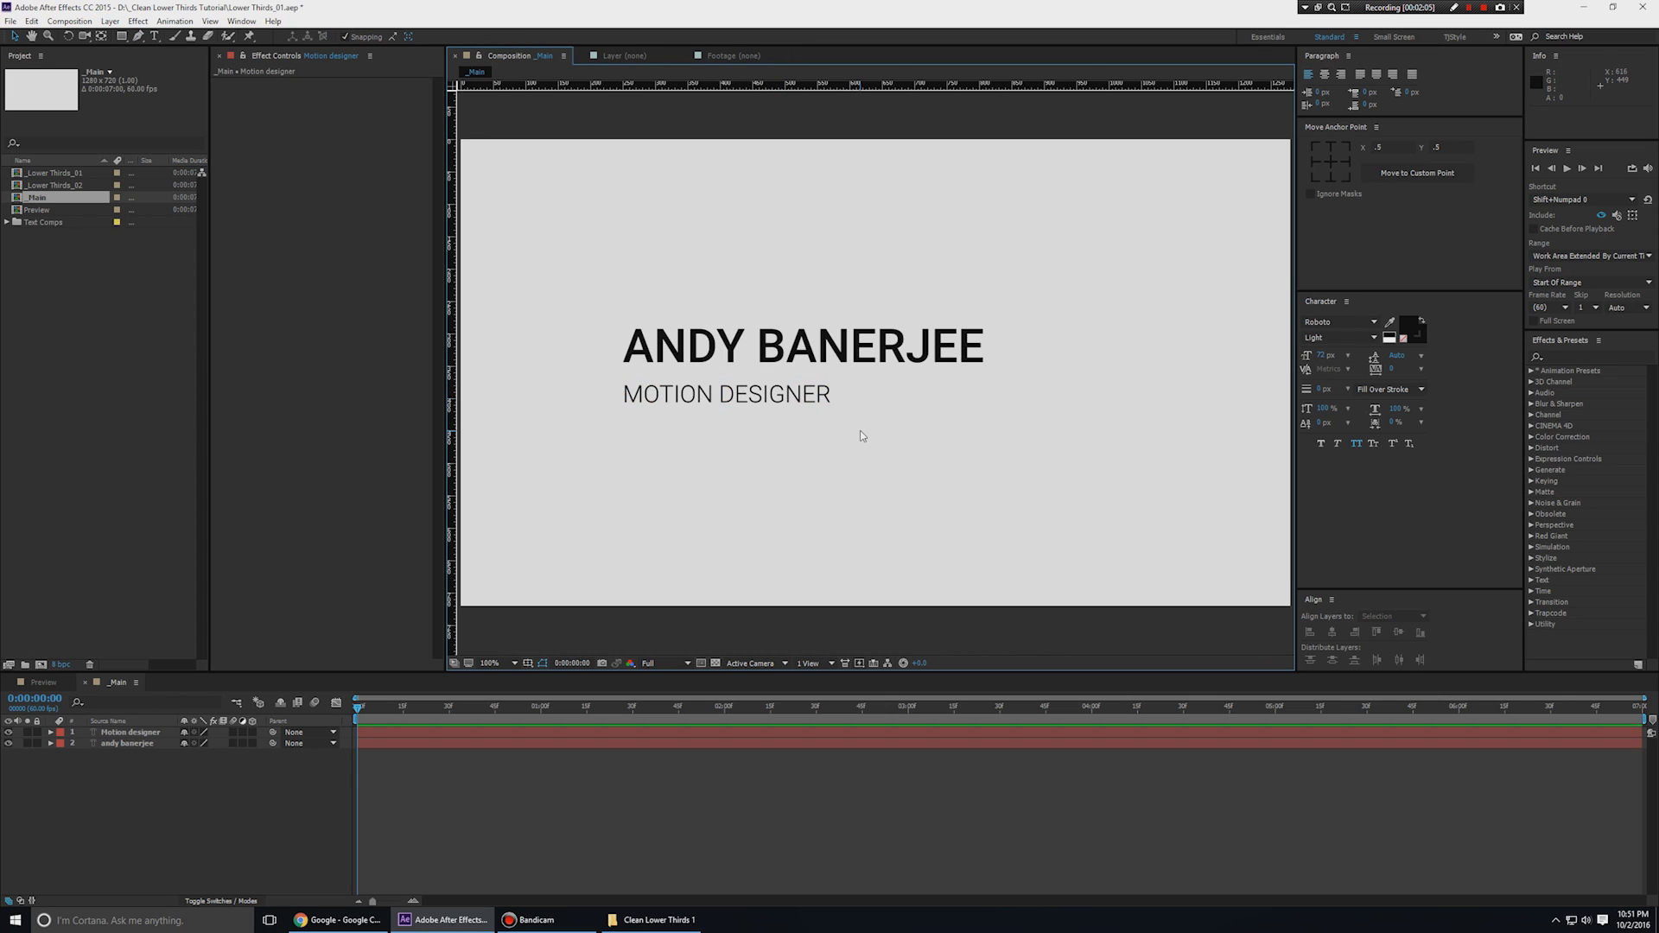
key("g")
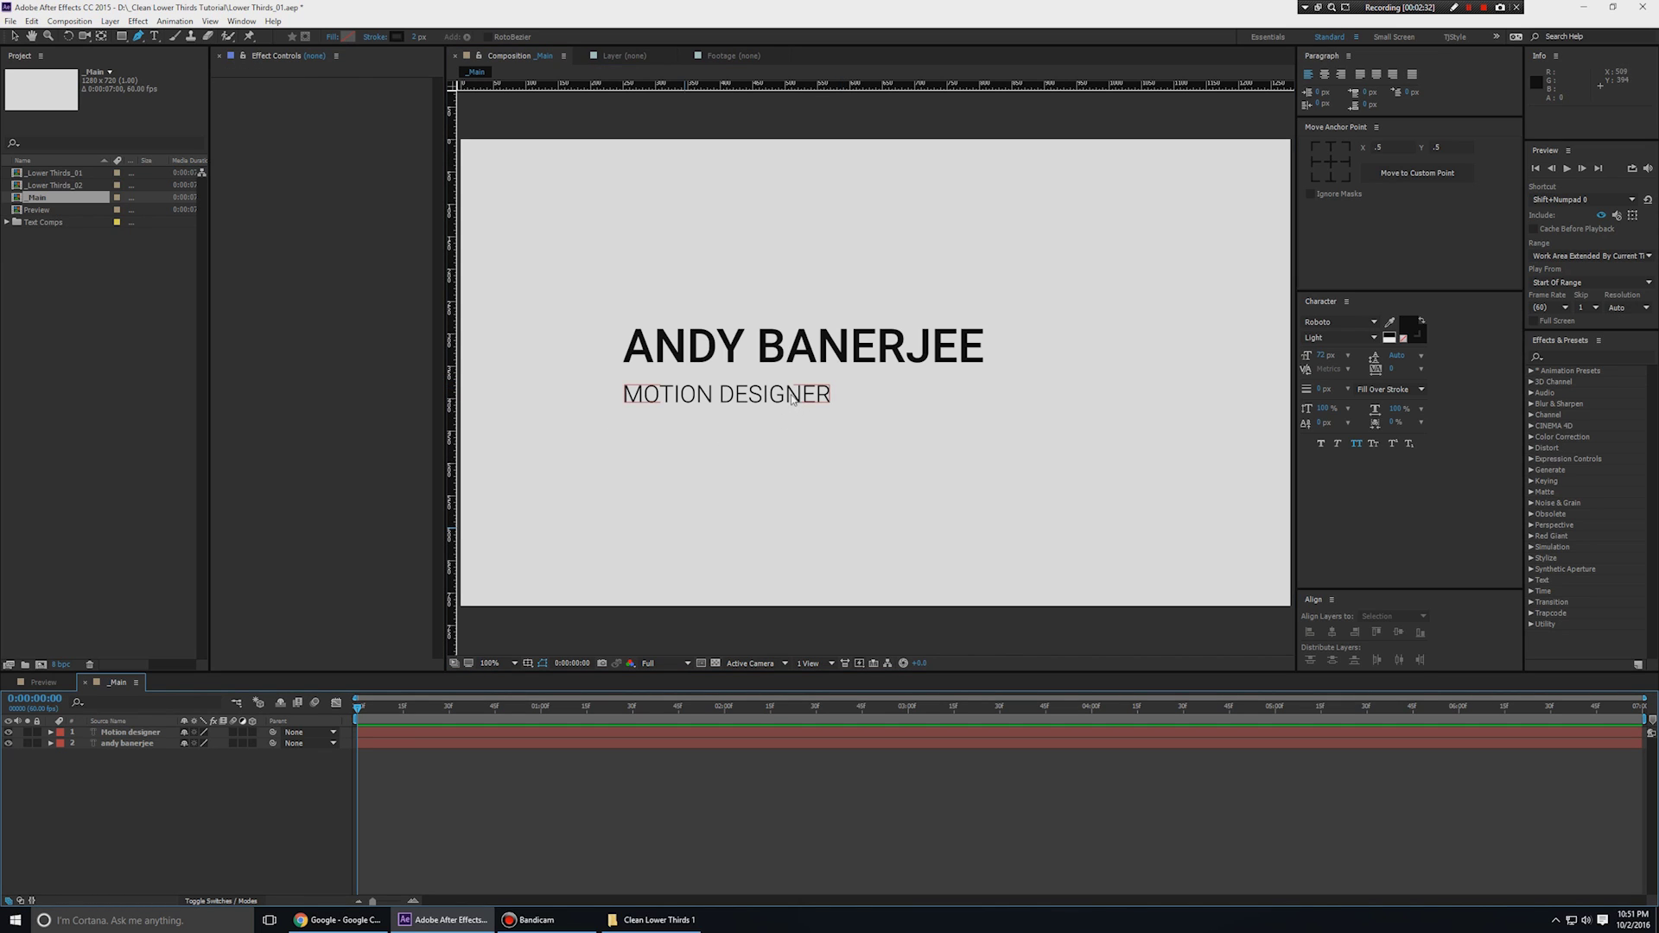
key("v")
left_click_drag(792, 397, 788, 312)
left_click(929, 273)
left_click(834, 305)
left_click(863, 287)
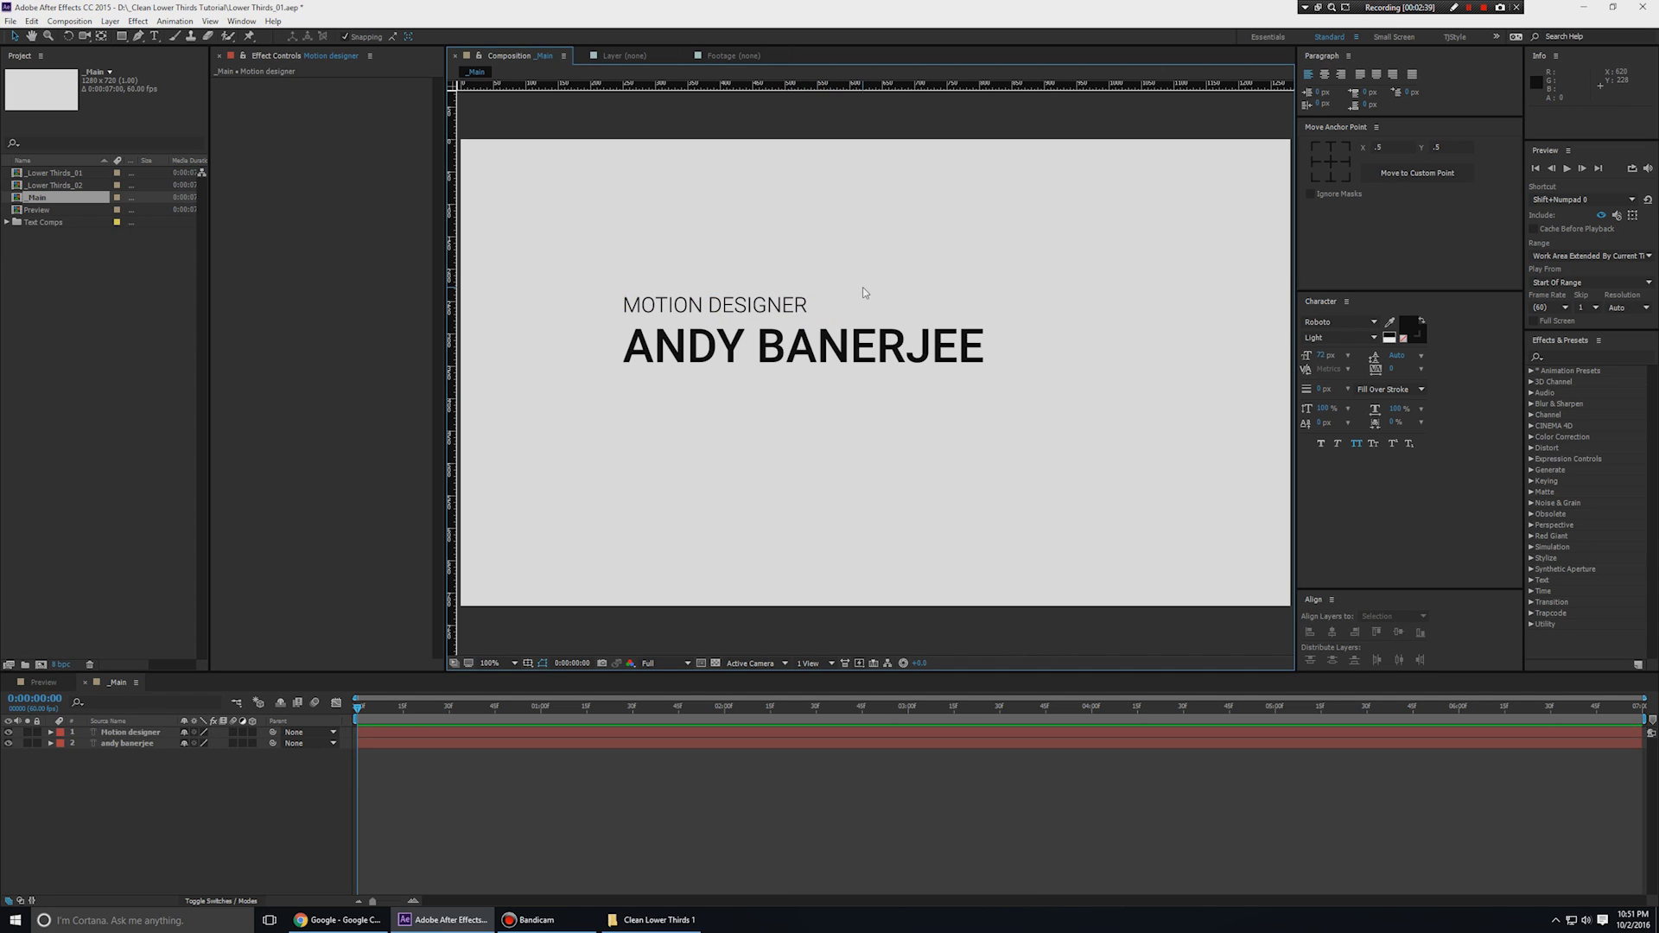
key("ctrl+Down")
key("Down")
key("Down")
key("Down")
key("Down")
key("F2")
left_click(788, 346)
left_click(788, 349)
Compare with the fully revealed Preview comp, then move MOTION DESIGNER back below the name.
key("shift+comma")
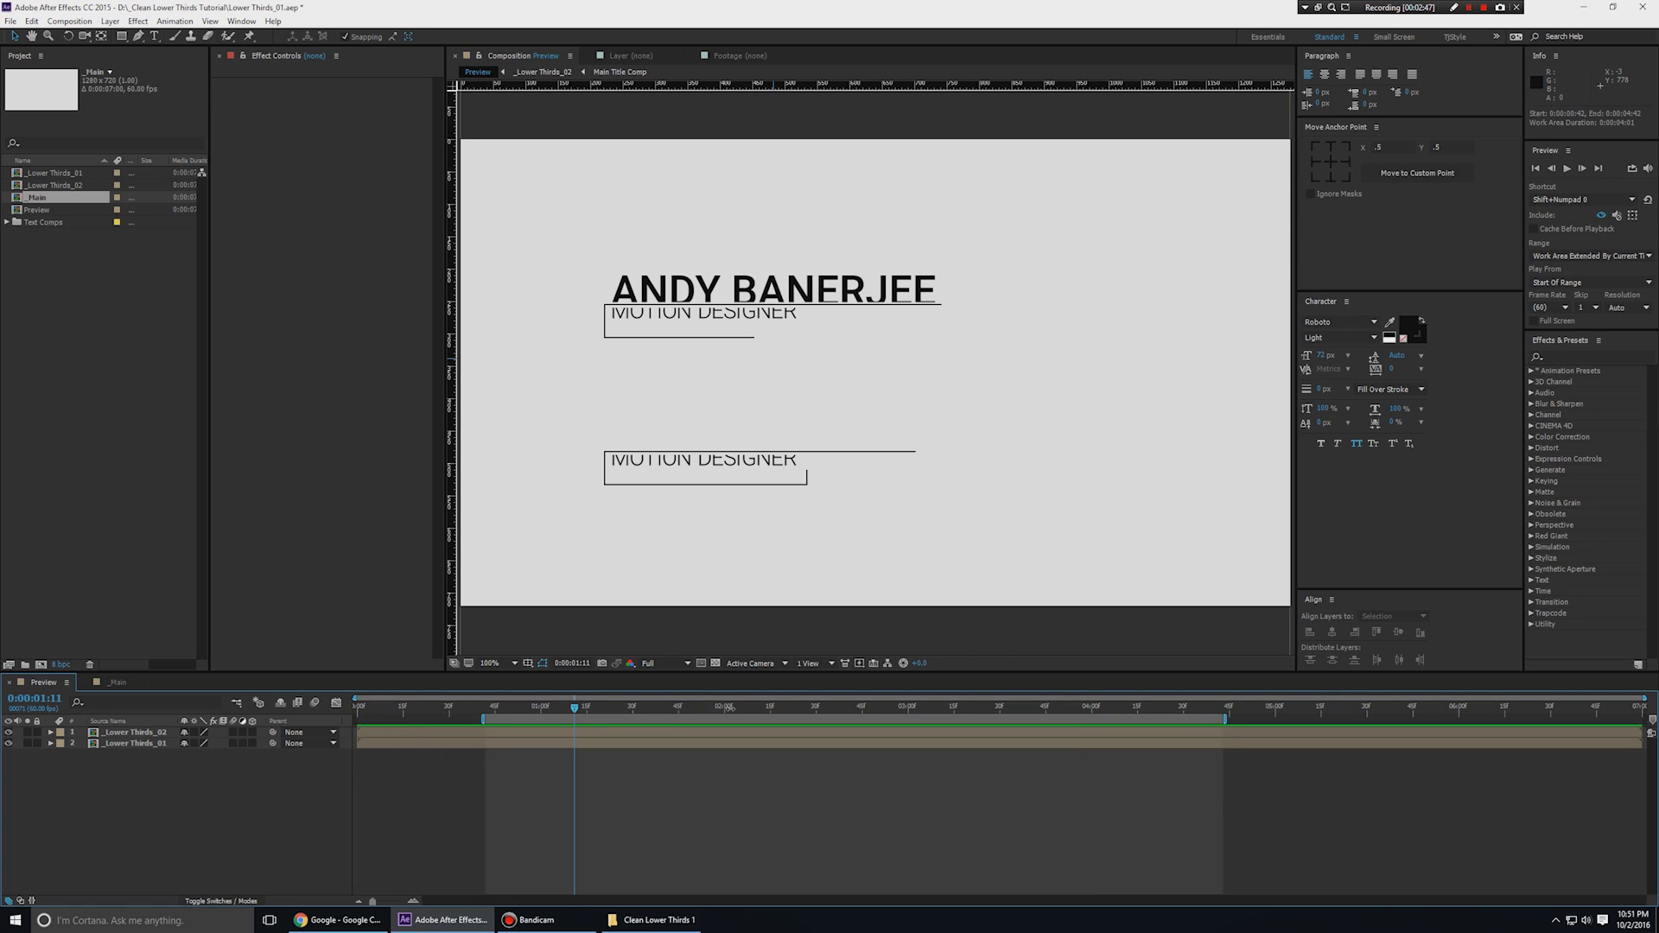
left_click_drag(605, 715, 781, 715)
left_click(121, 683)
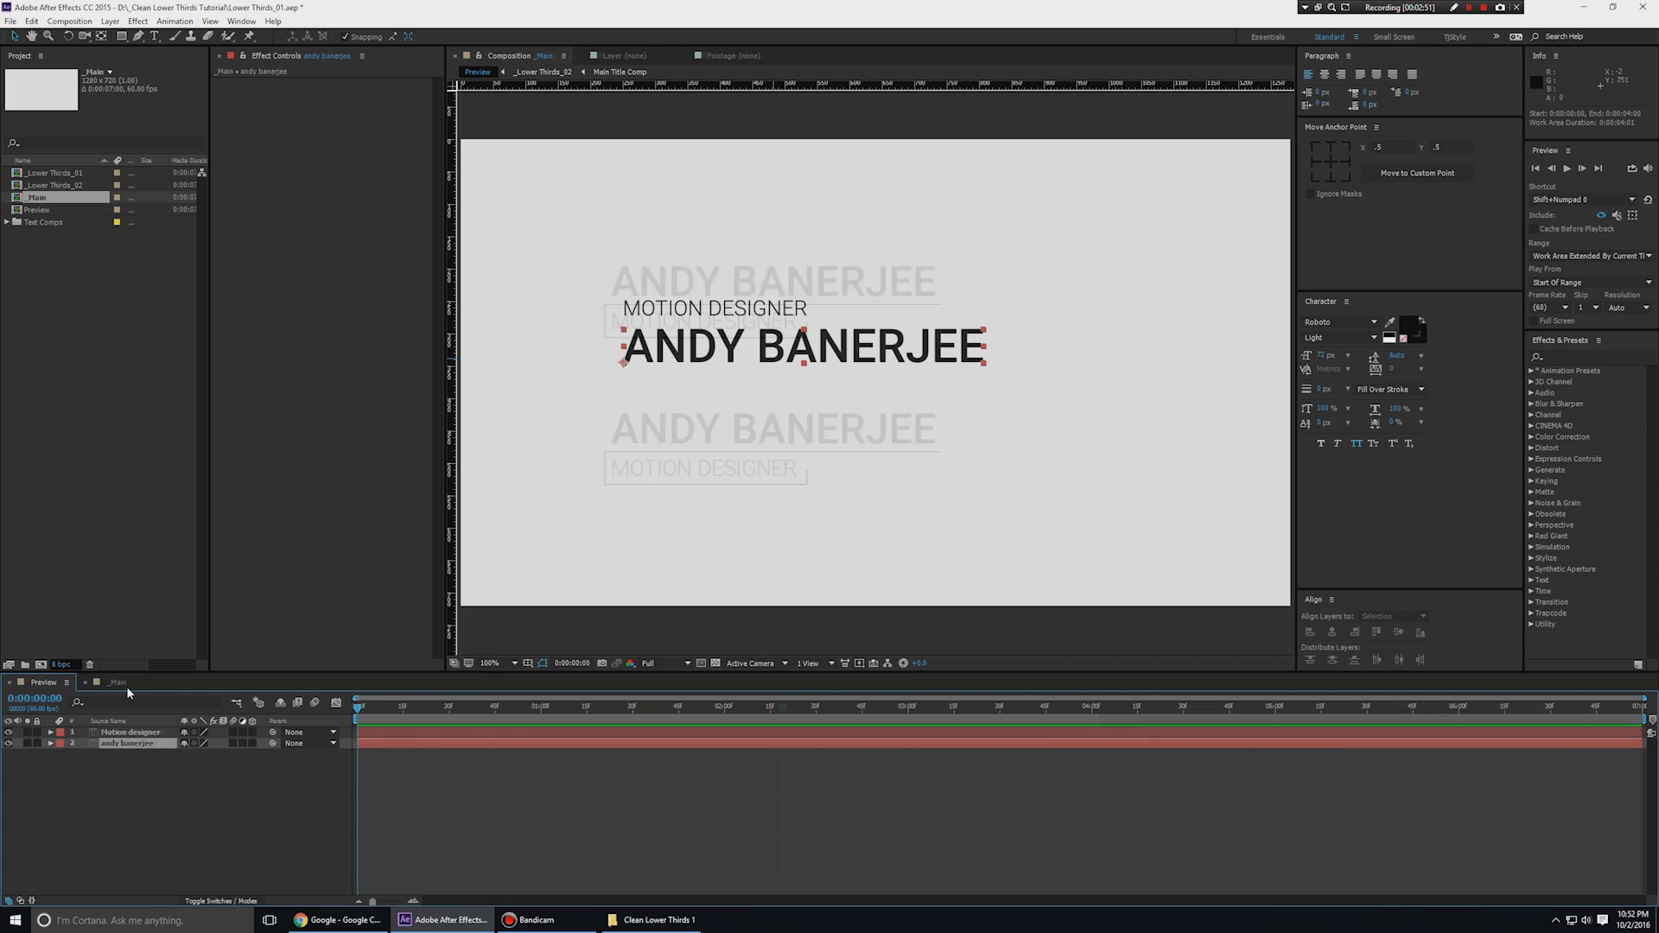
left_click(731, 312)
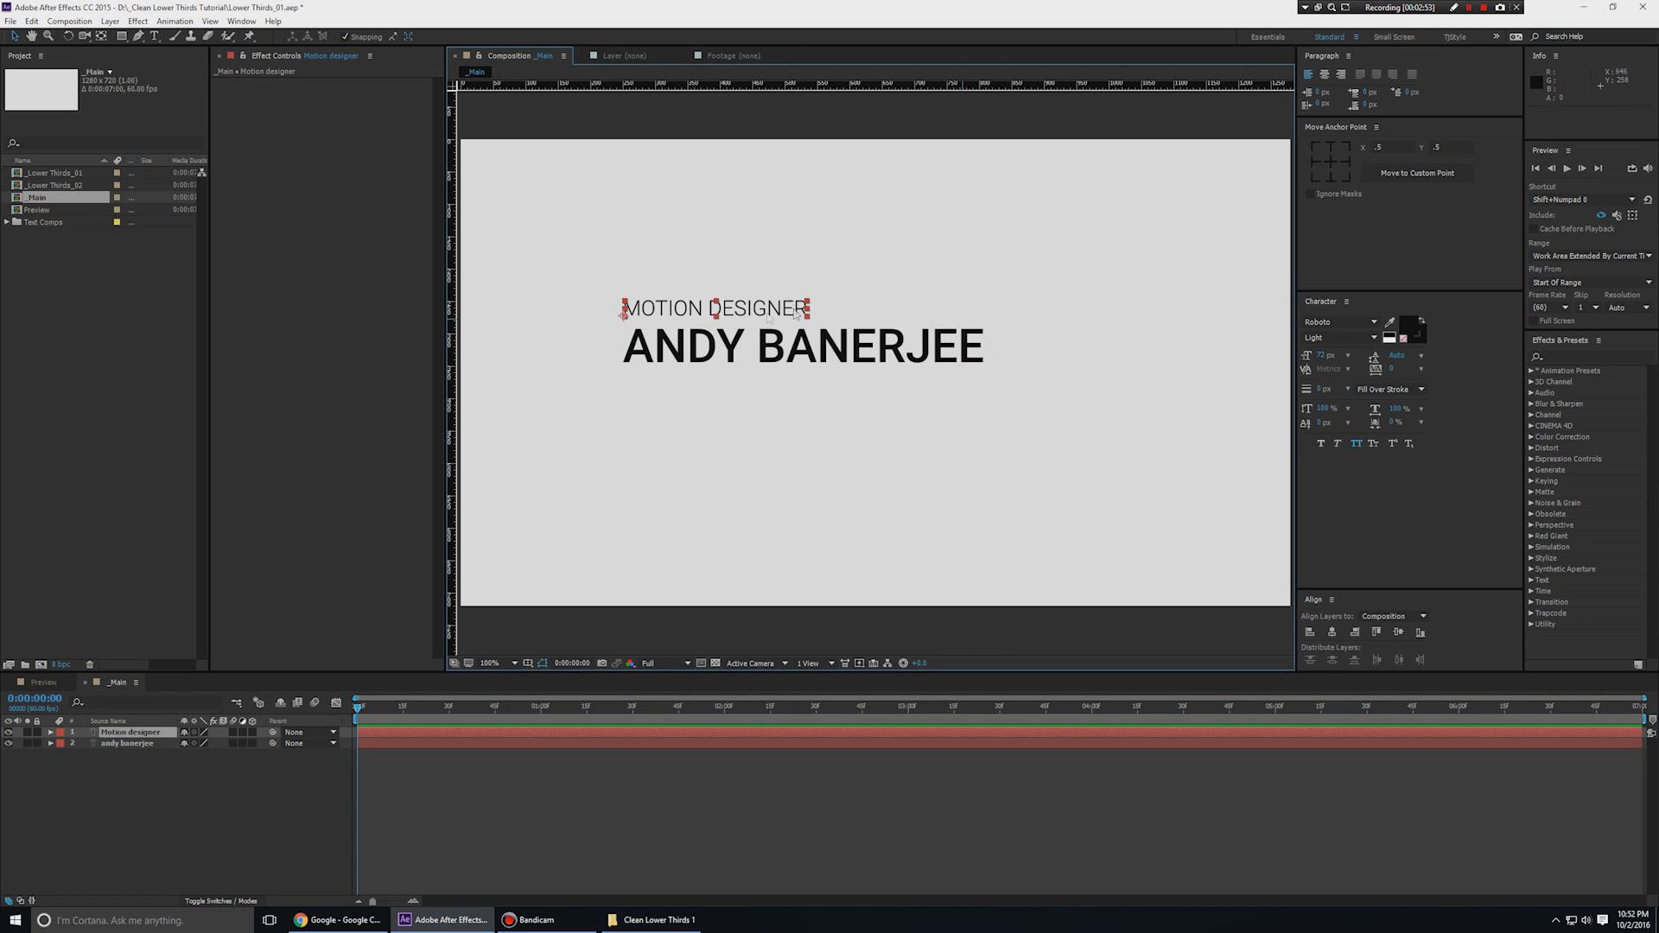
left_click_drag(749, 310, 750, 395)
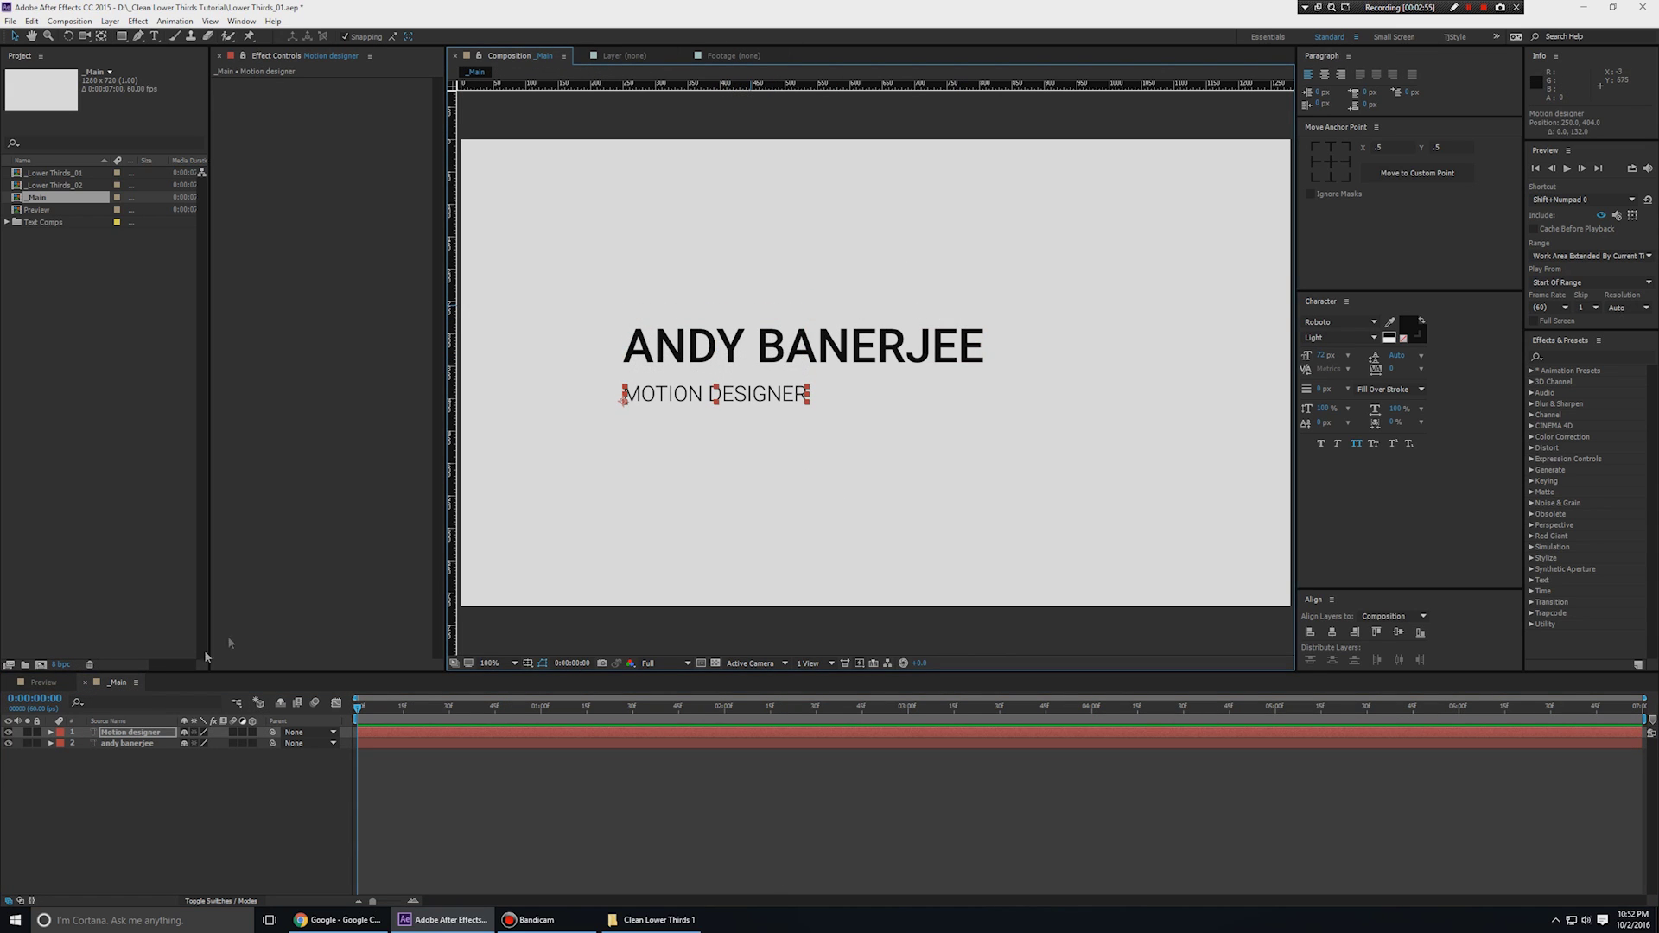
key("ctrl+shift+comma")
key("ctrl+shift+comma")
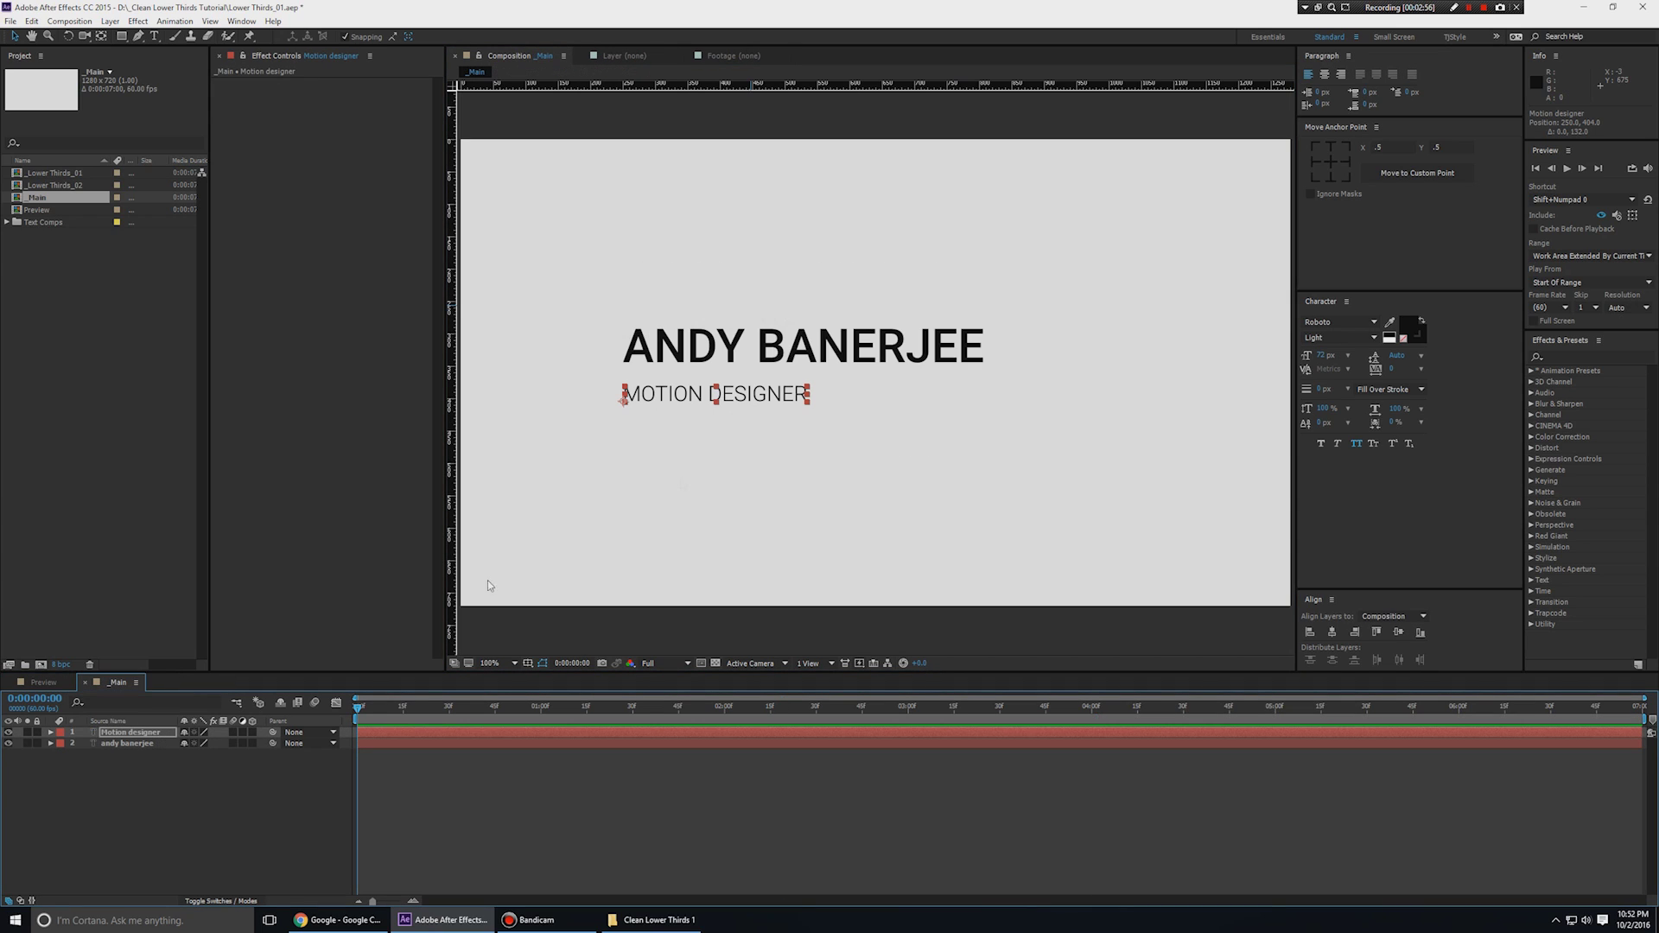
left_click(992, 373)
key("ctrl+z")
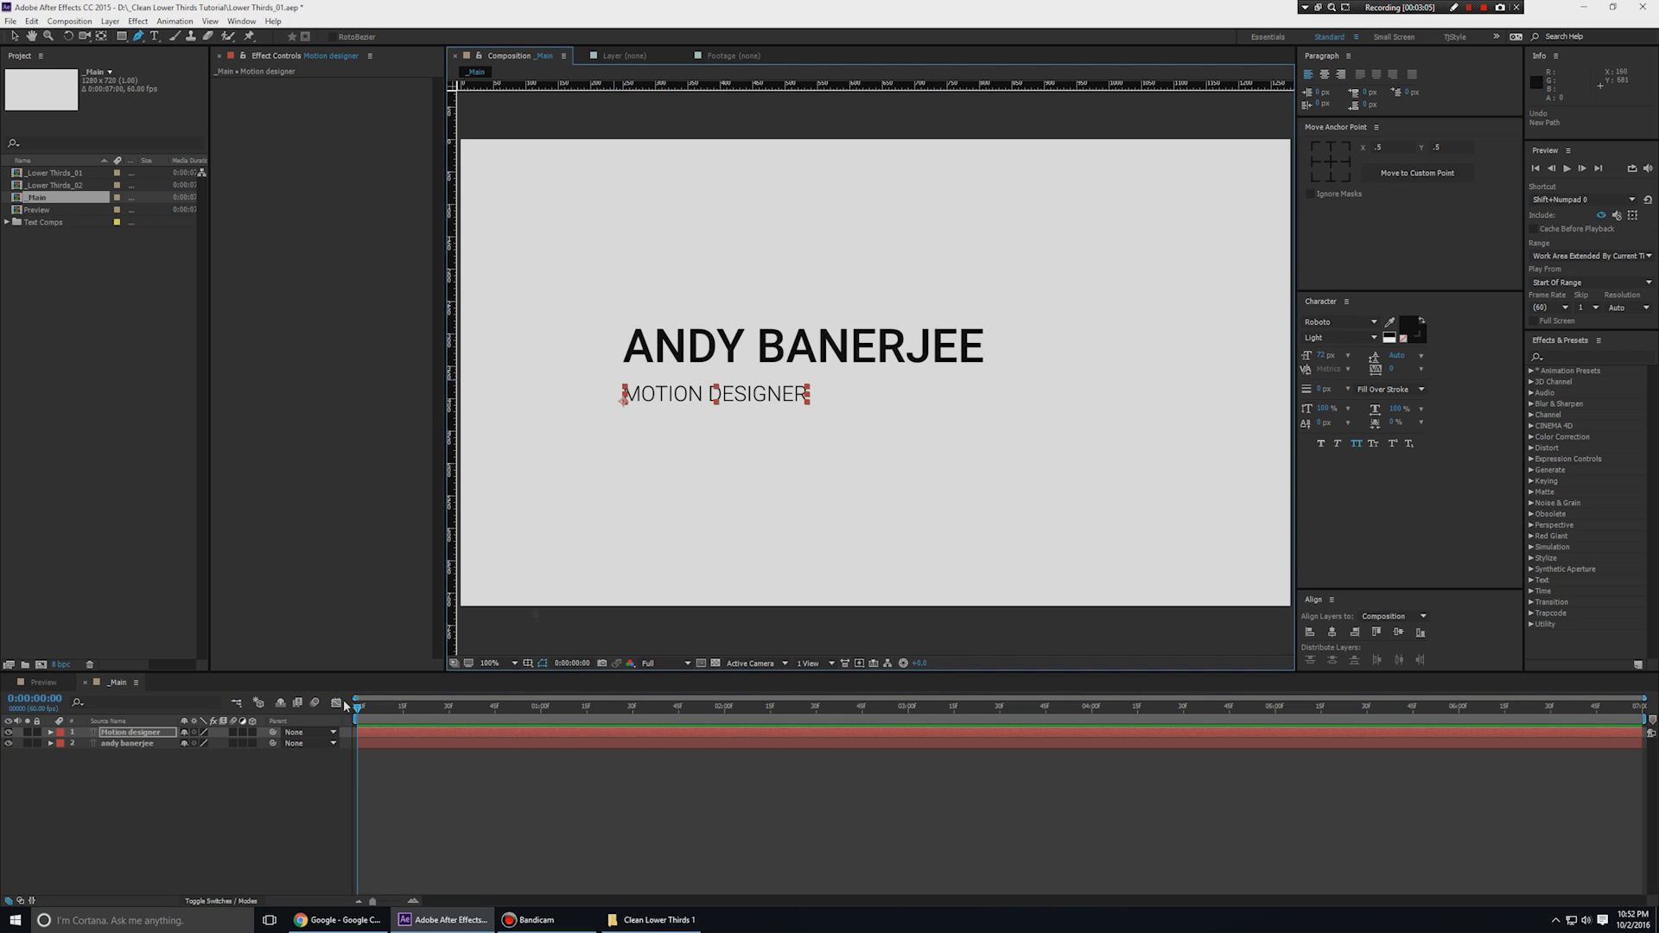
left_click(602, 367)
left_click(602, 367)
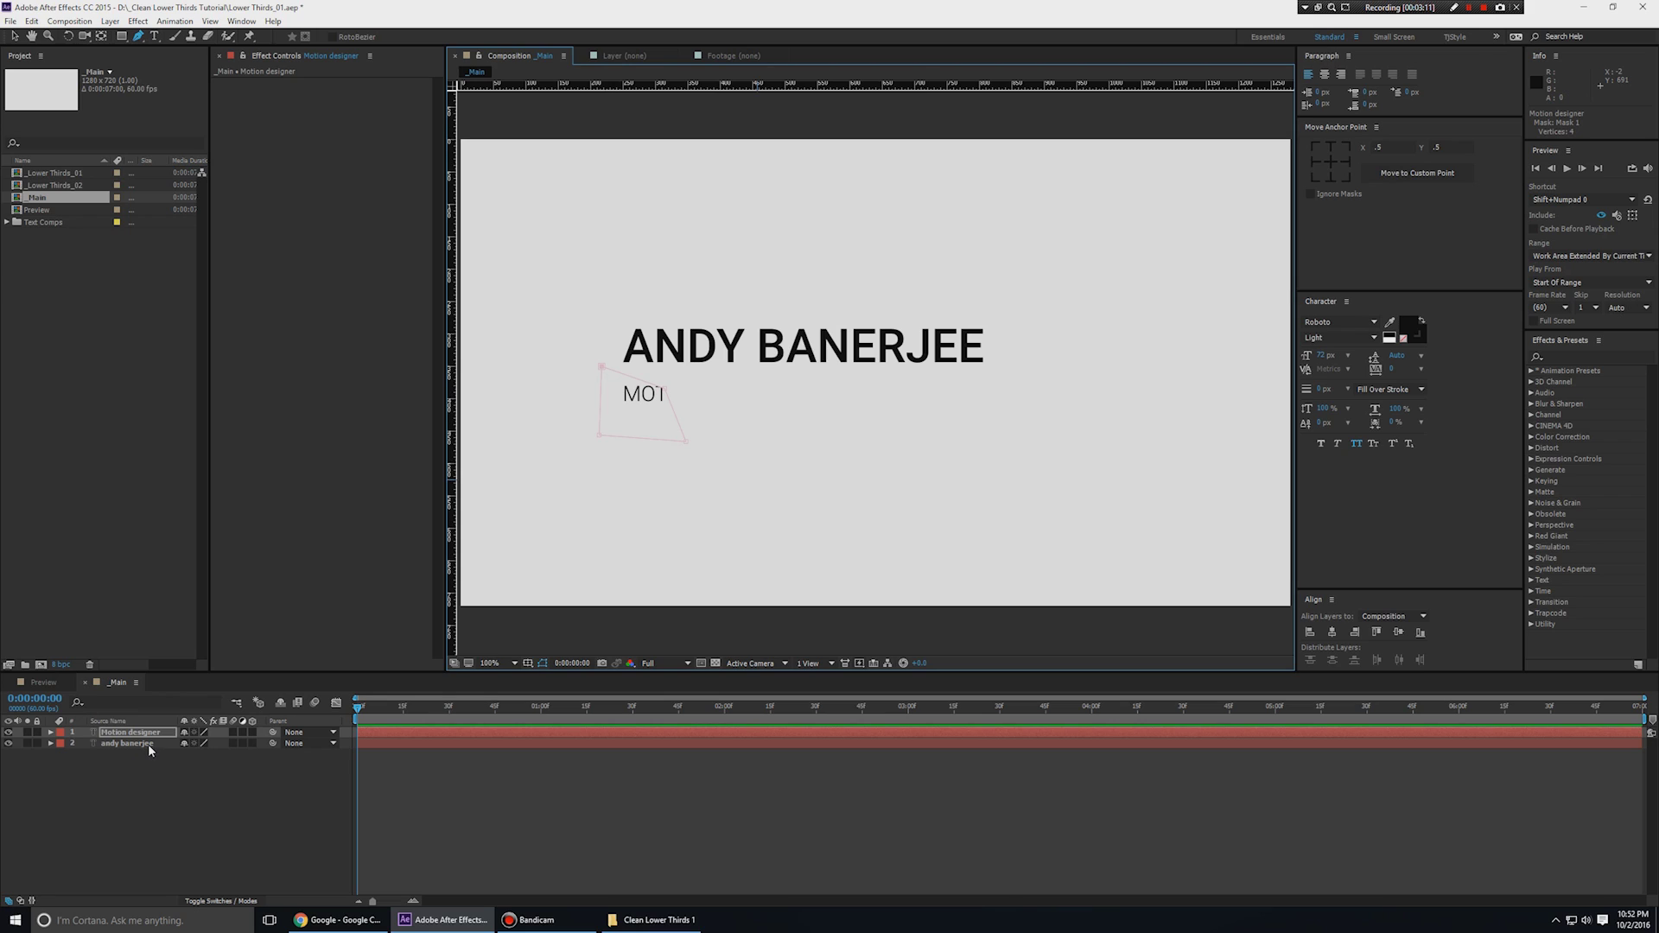
key("ctrl+z")
key("ctrl+z")
key("ctrl+z")
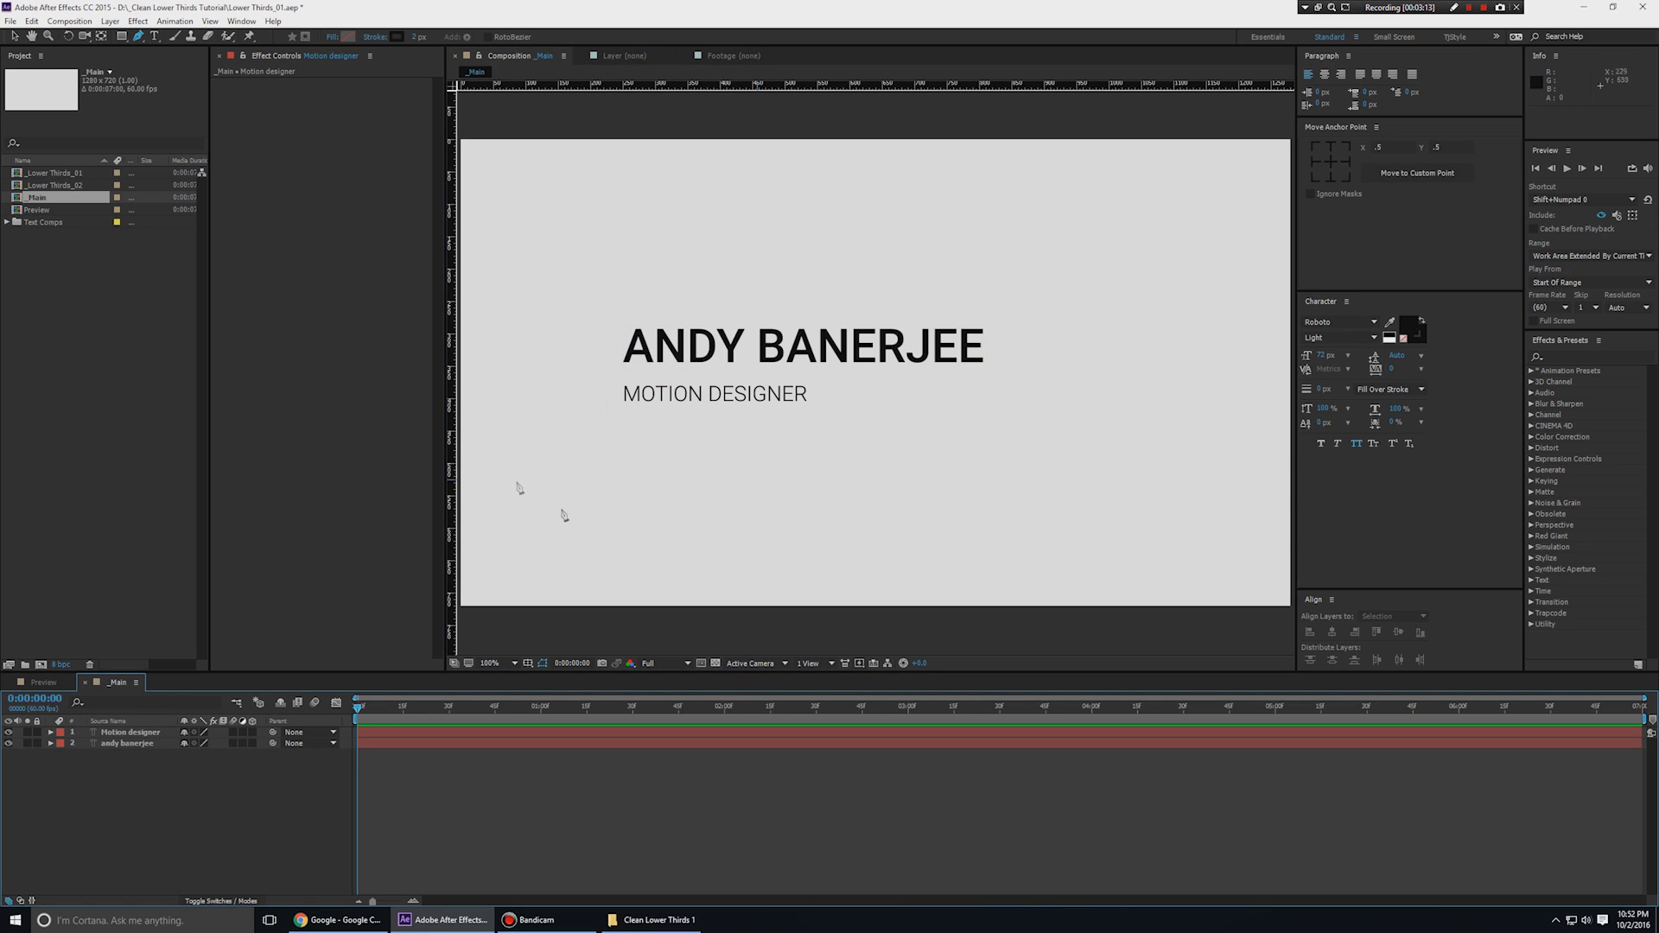
left_click(608, 372)
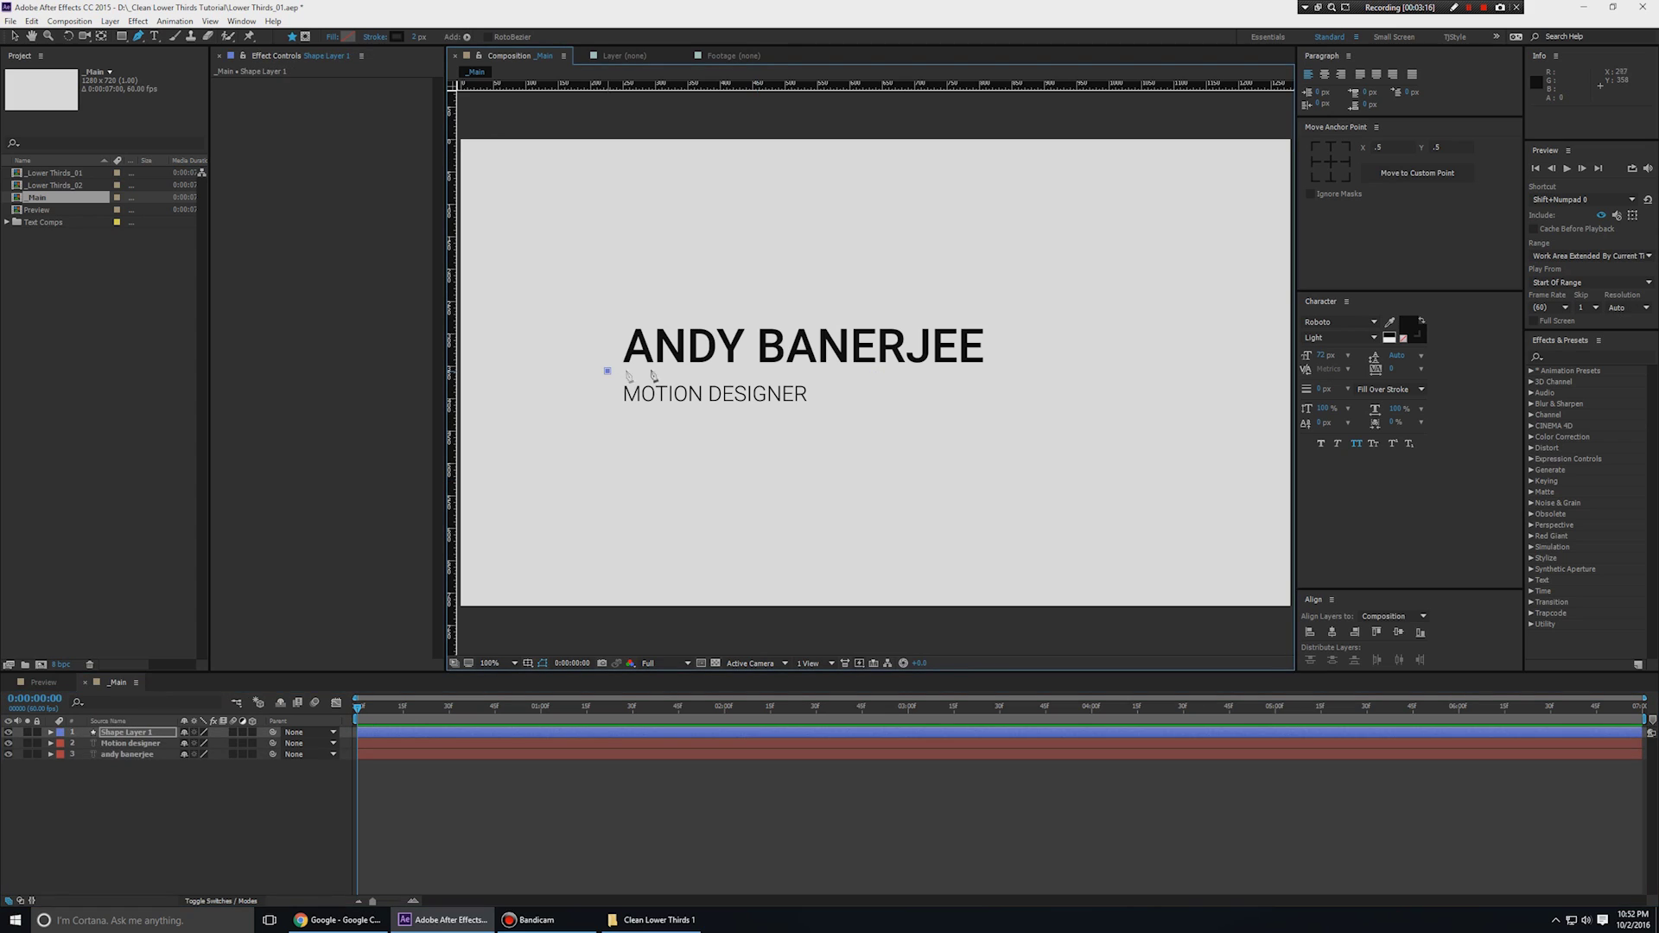
left_click(995, 375)
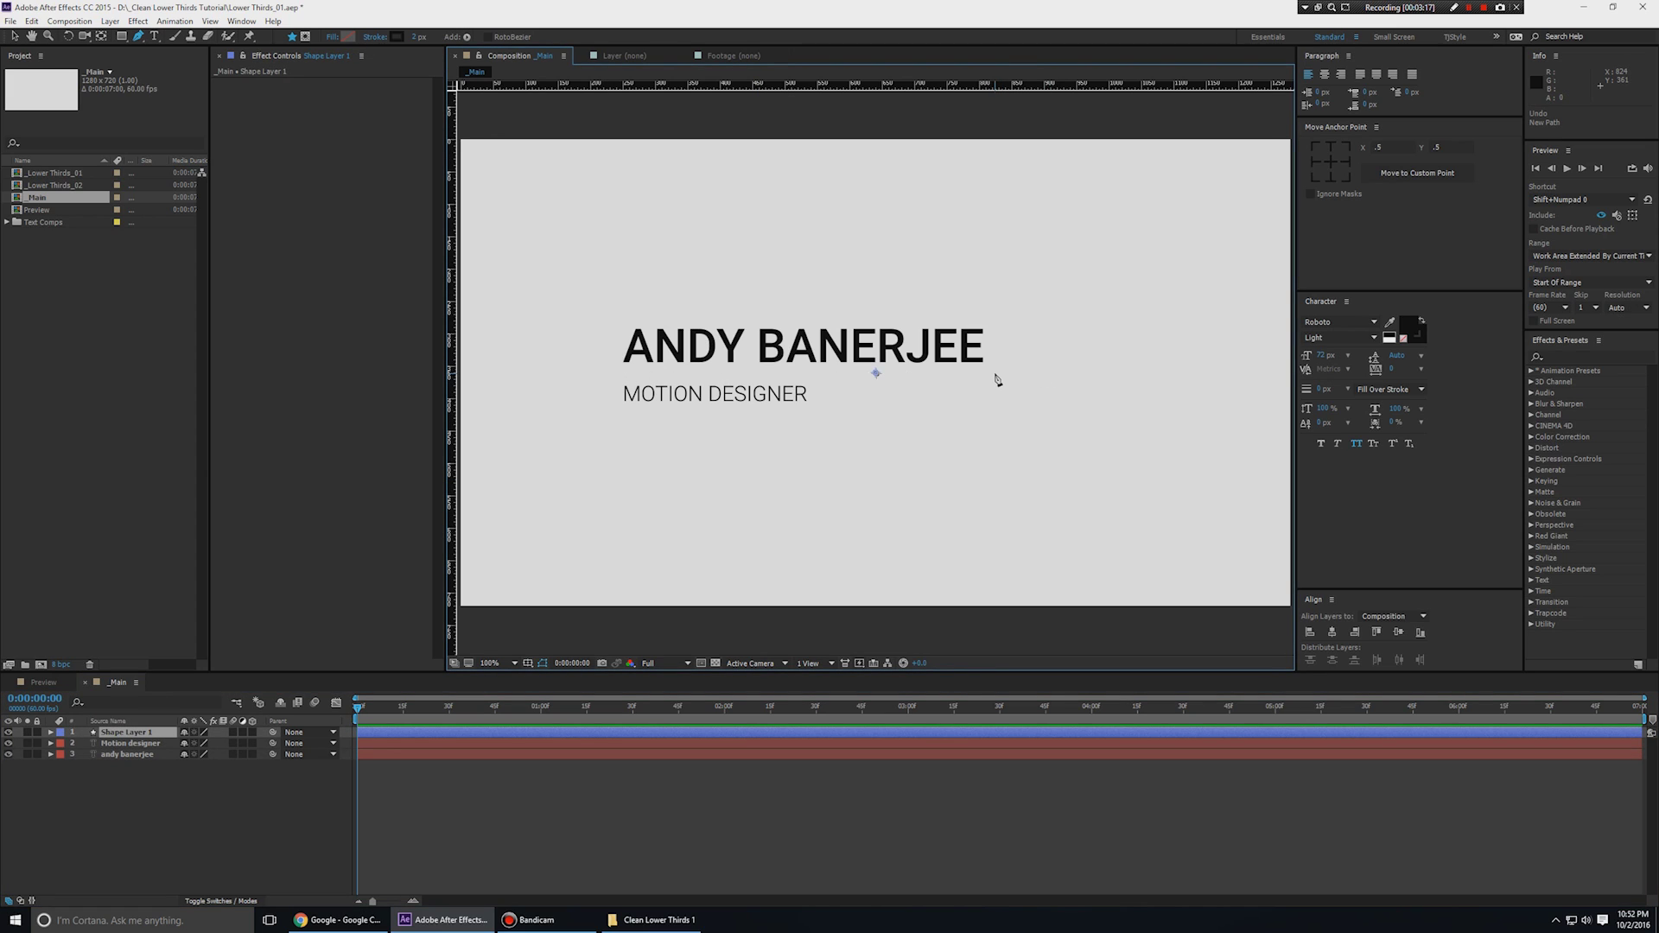
left_click(610, 374)
left_click(610, 407)
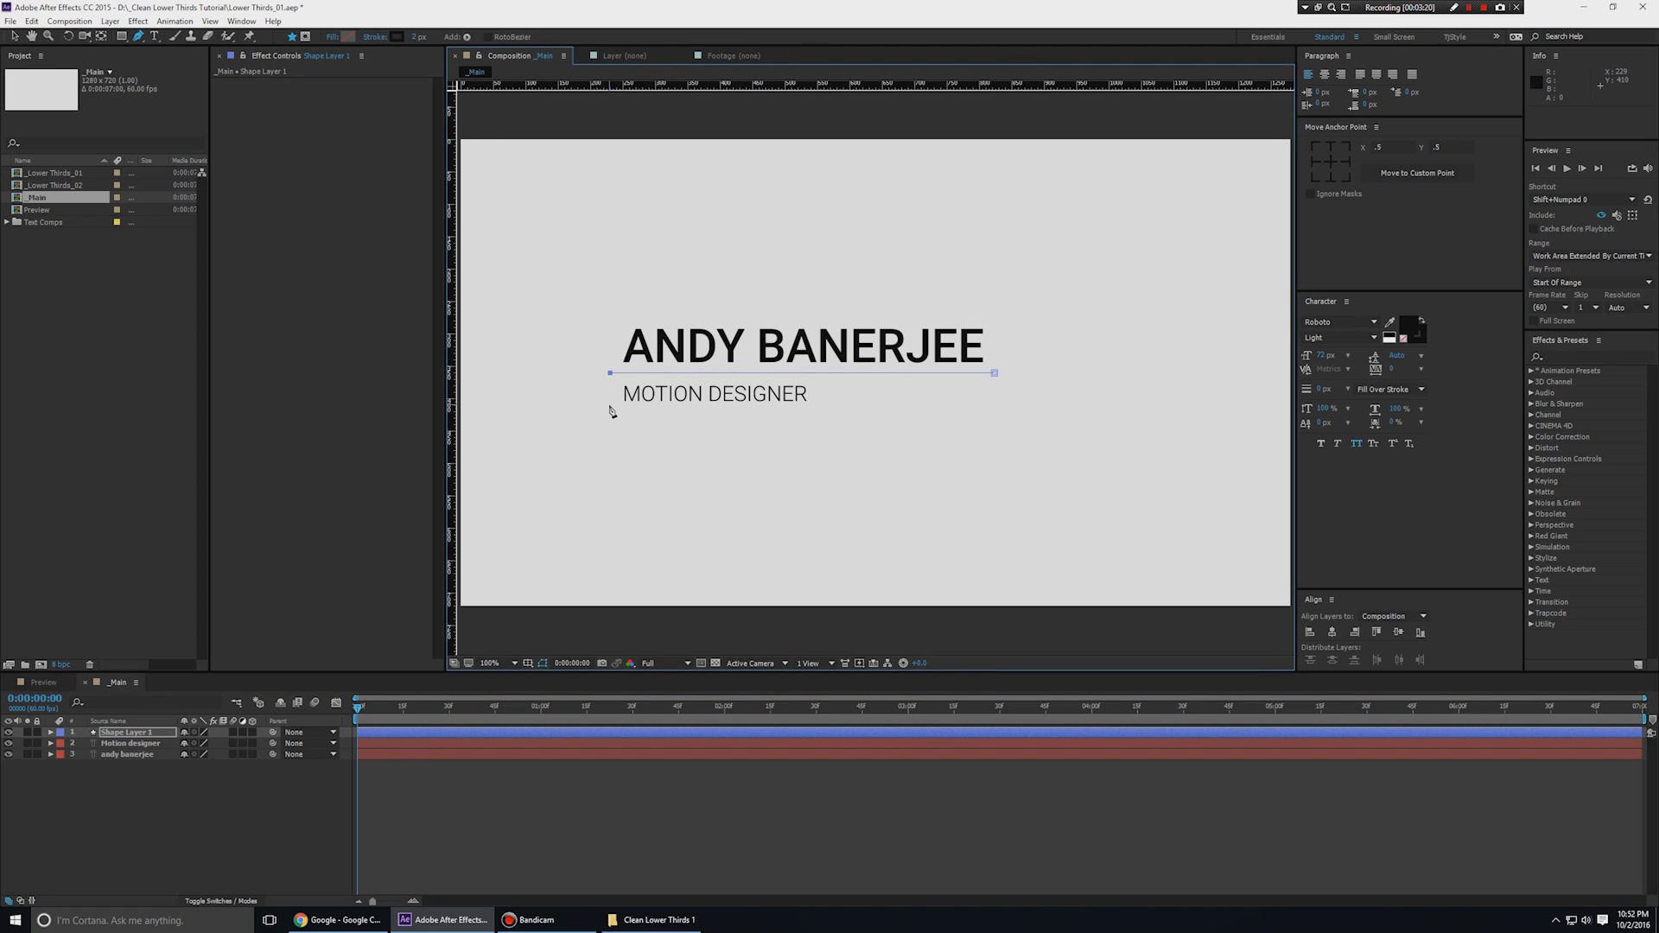
left_click(672, 408)
key("v")
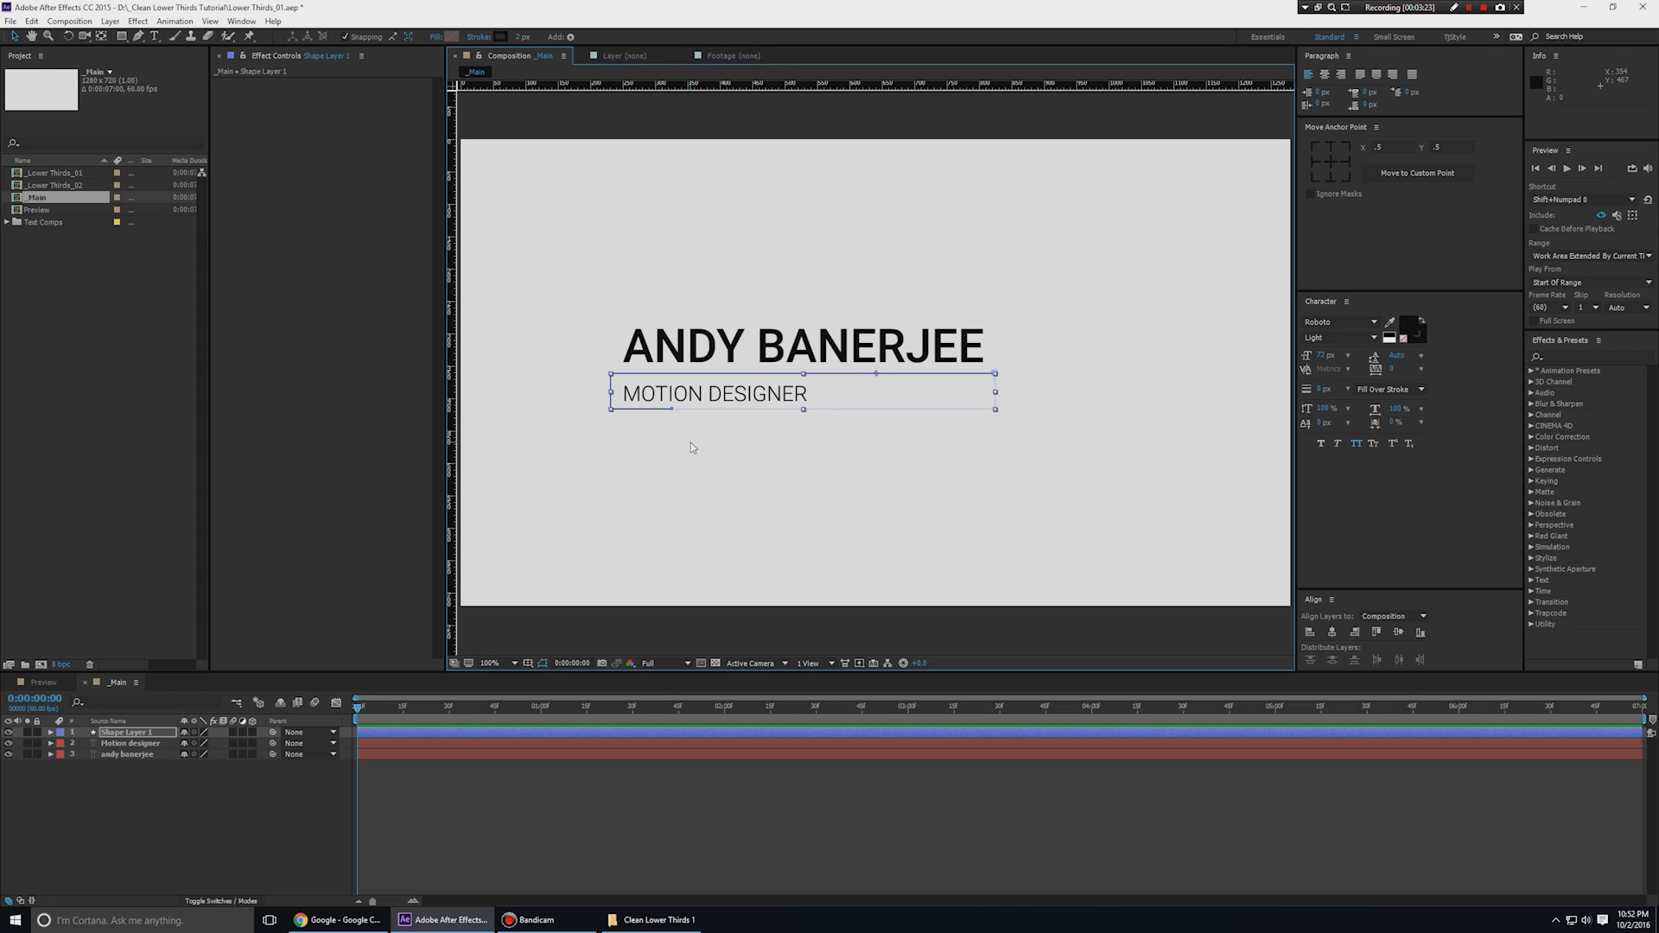
left_click(699, 478)
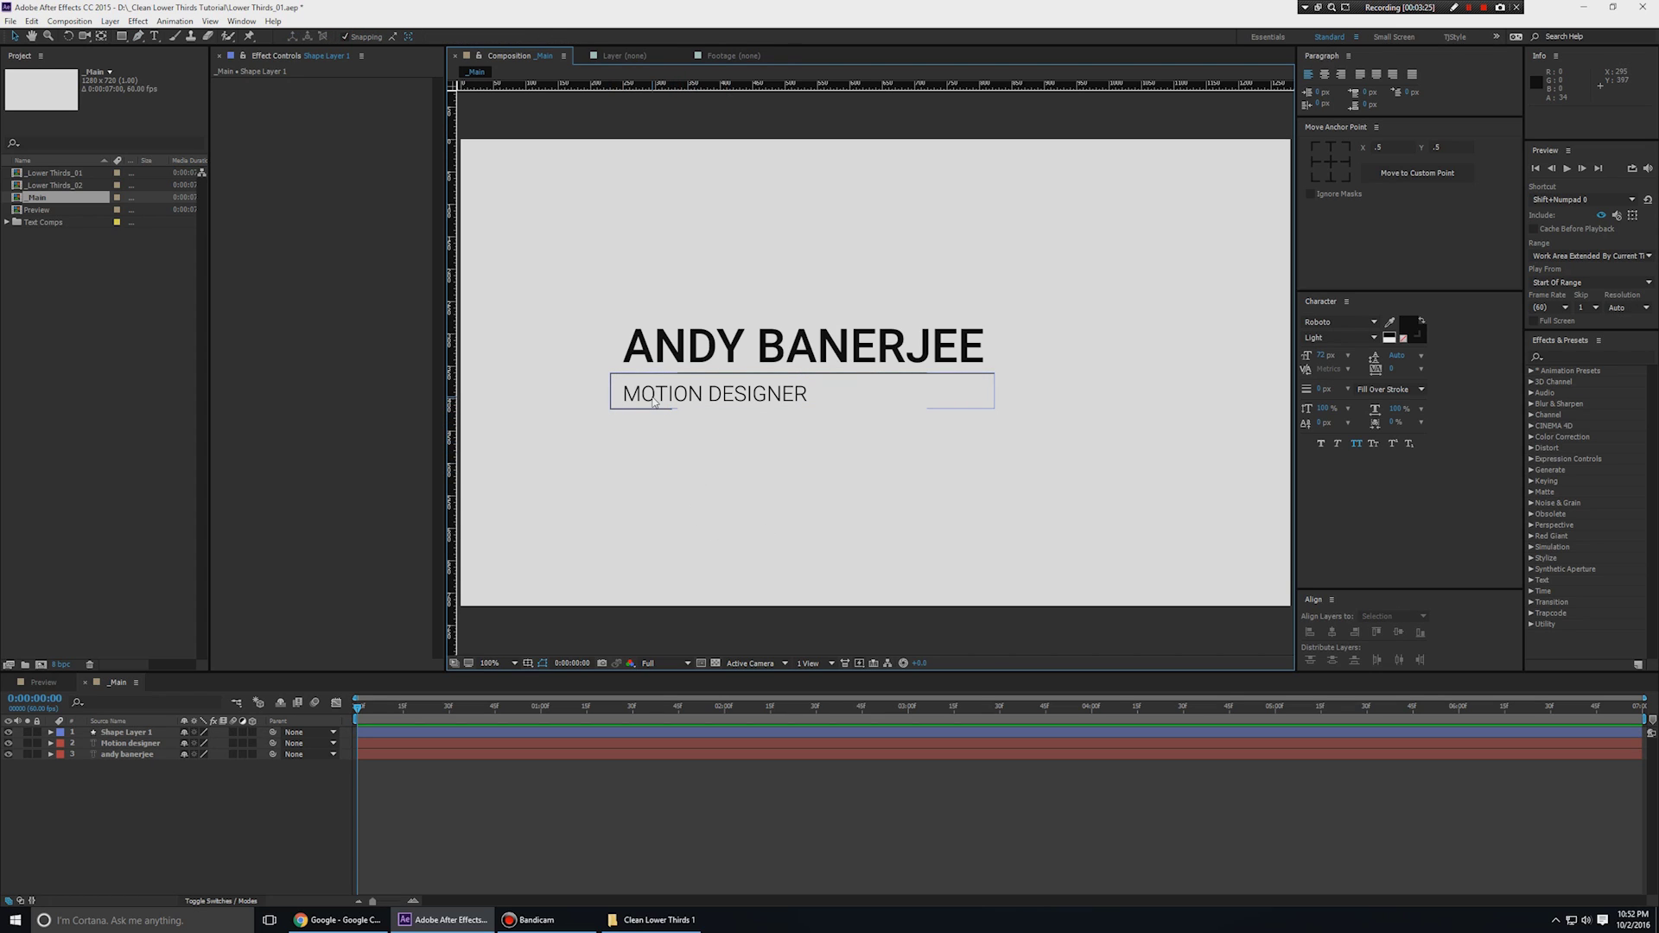
left_click(654, 402)
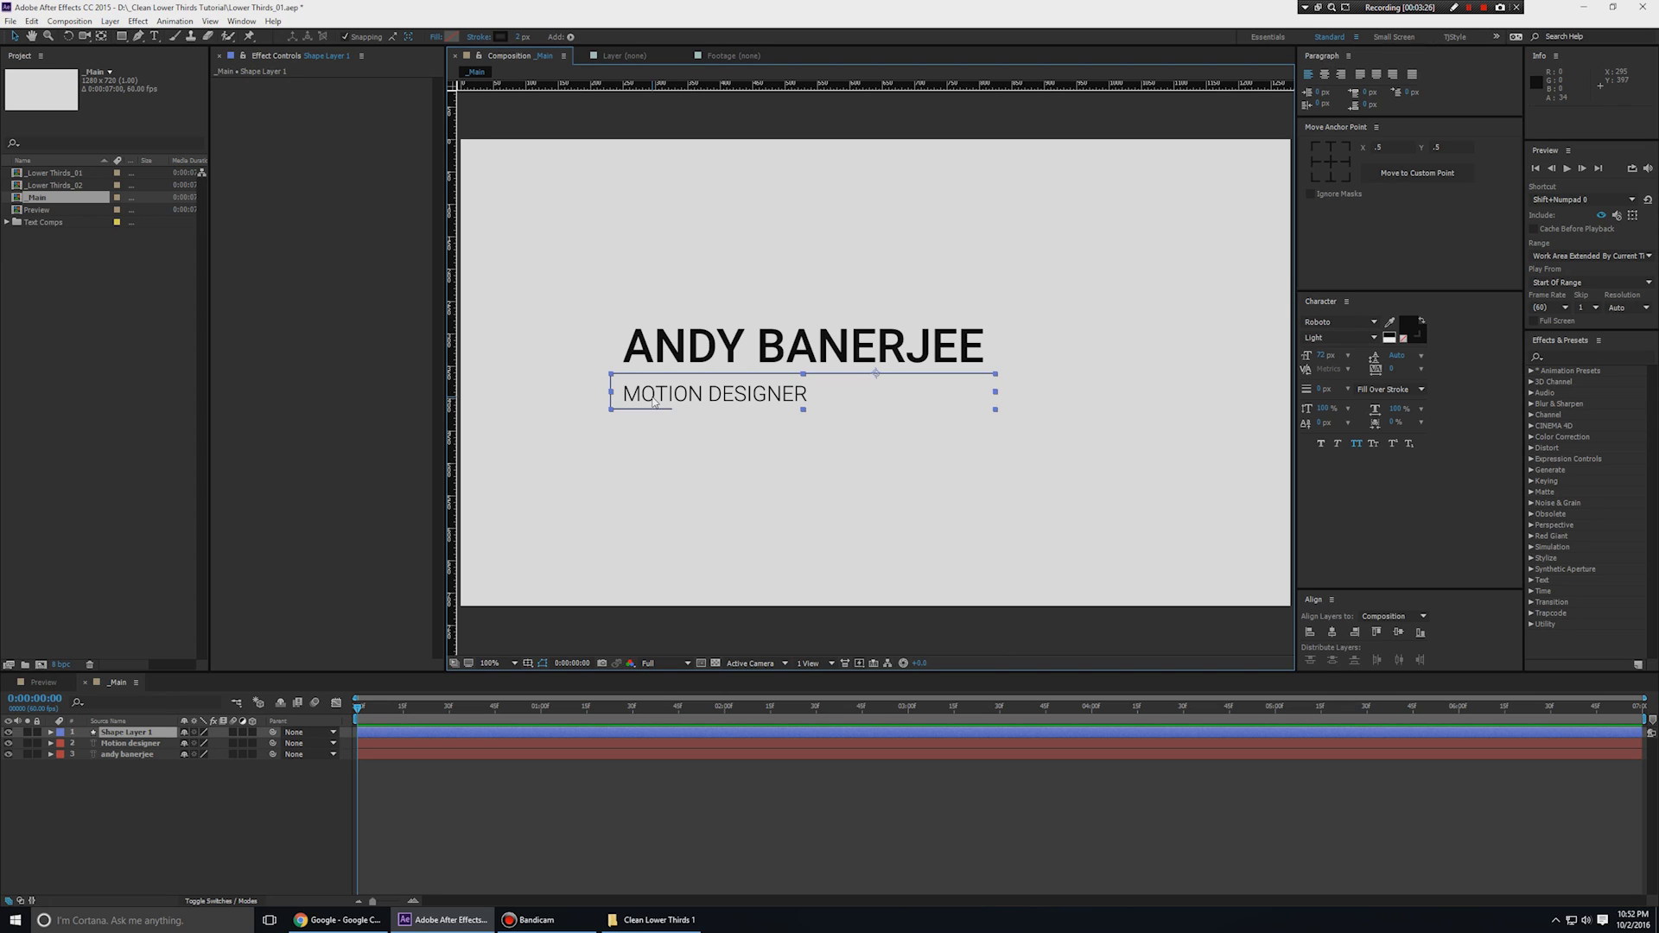
key("g")
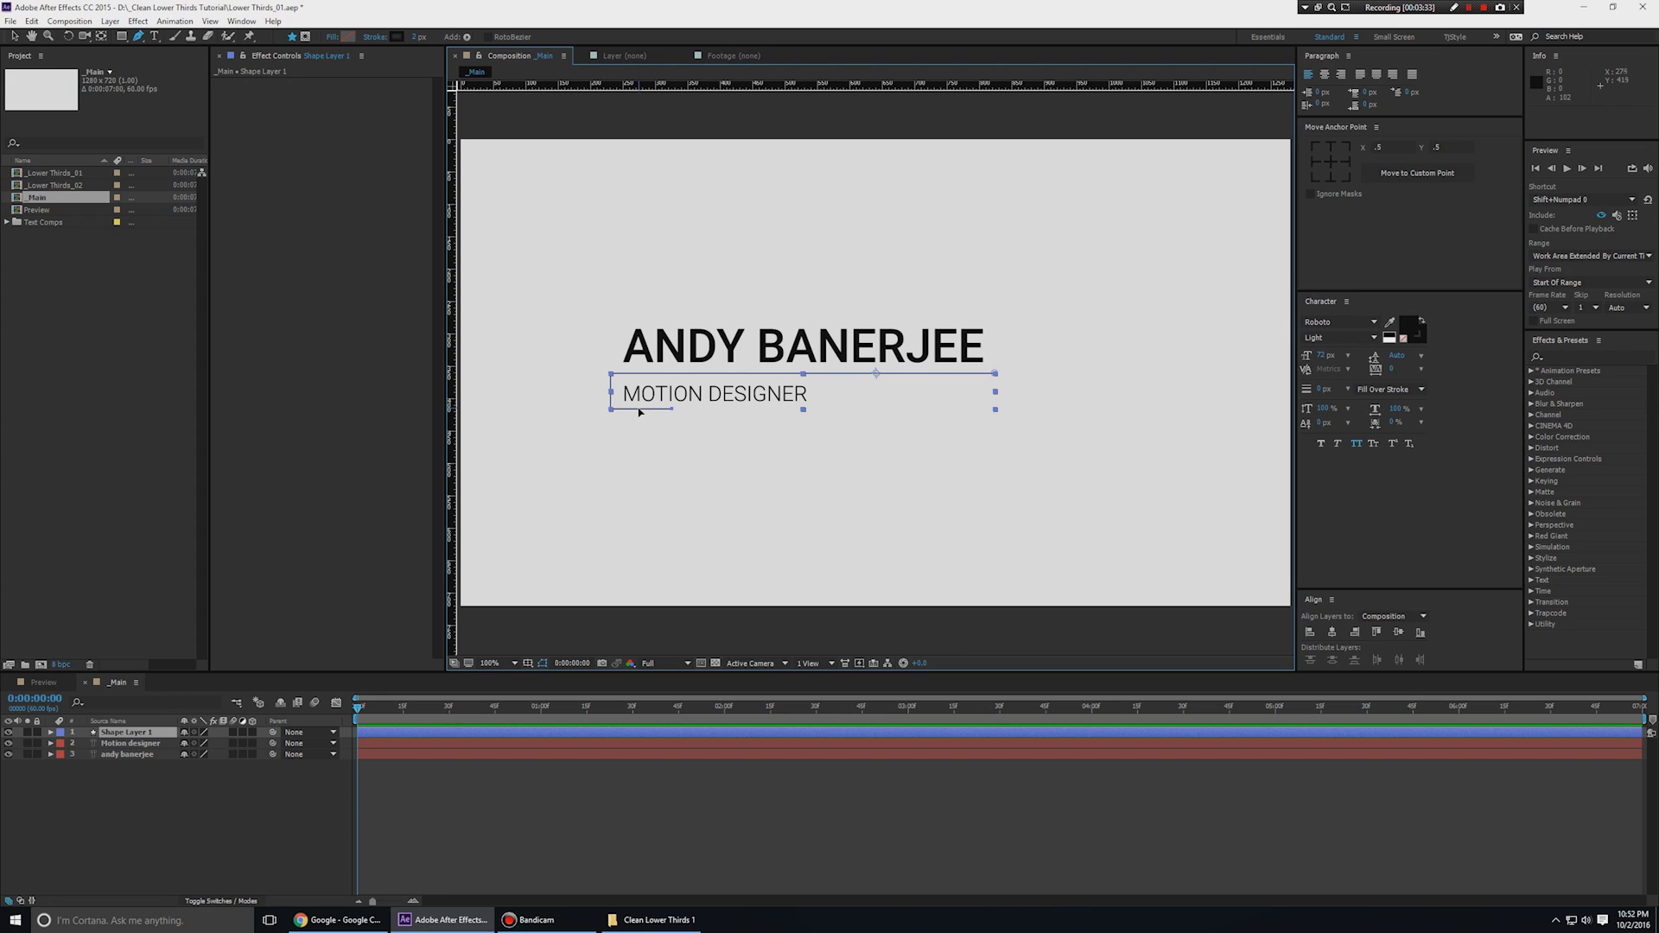
left_click(639, 412)
key("v")
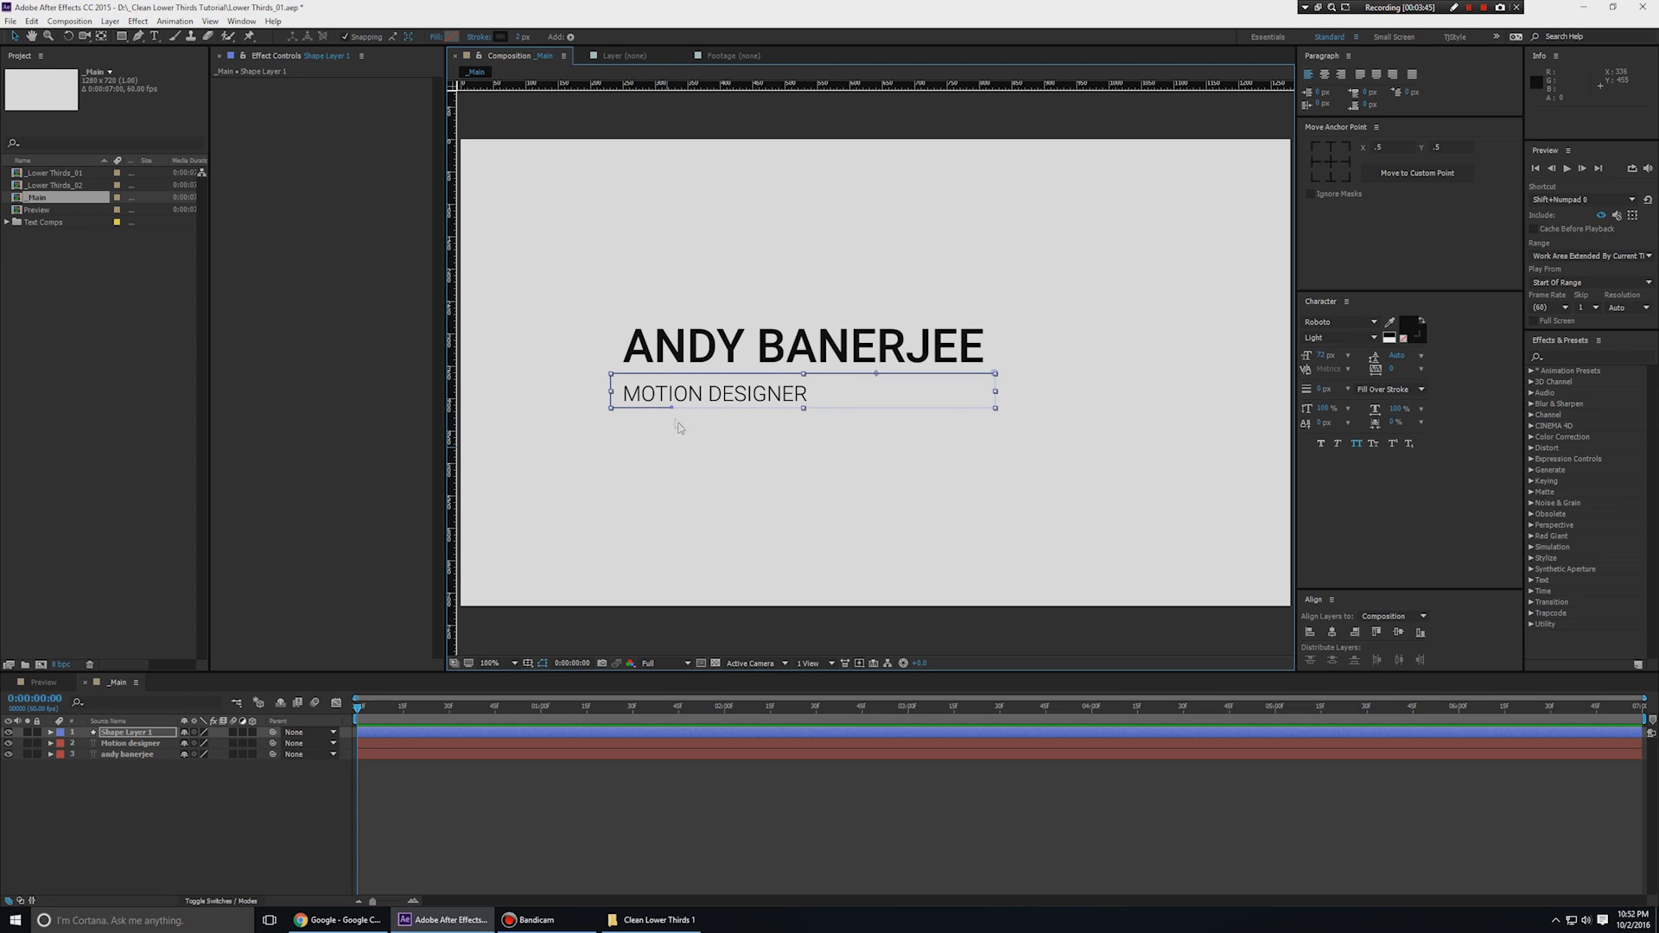
left_click(697, 419)
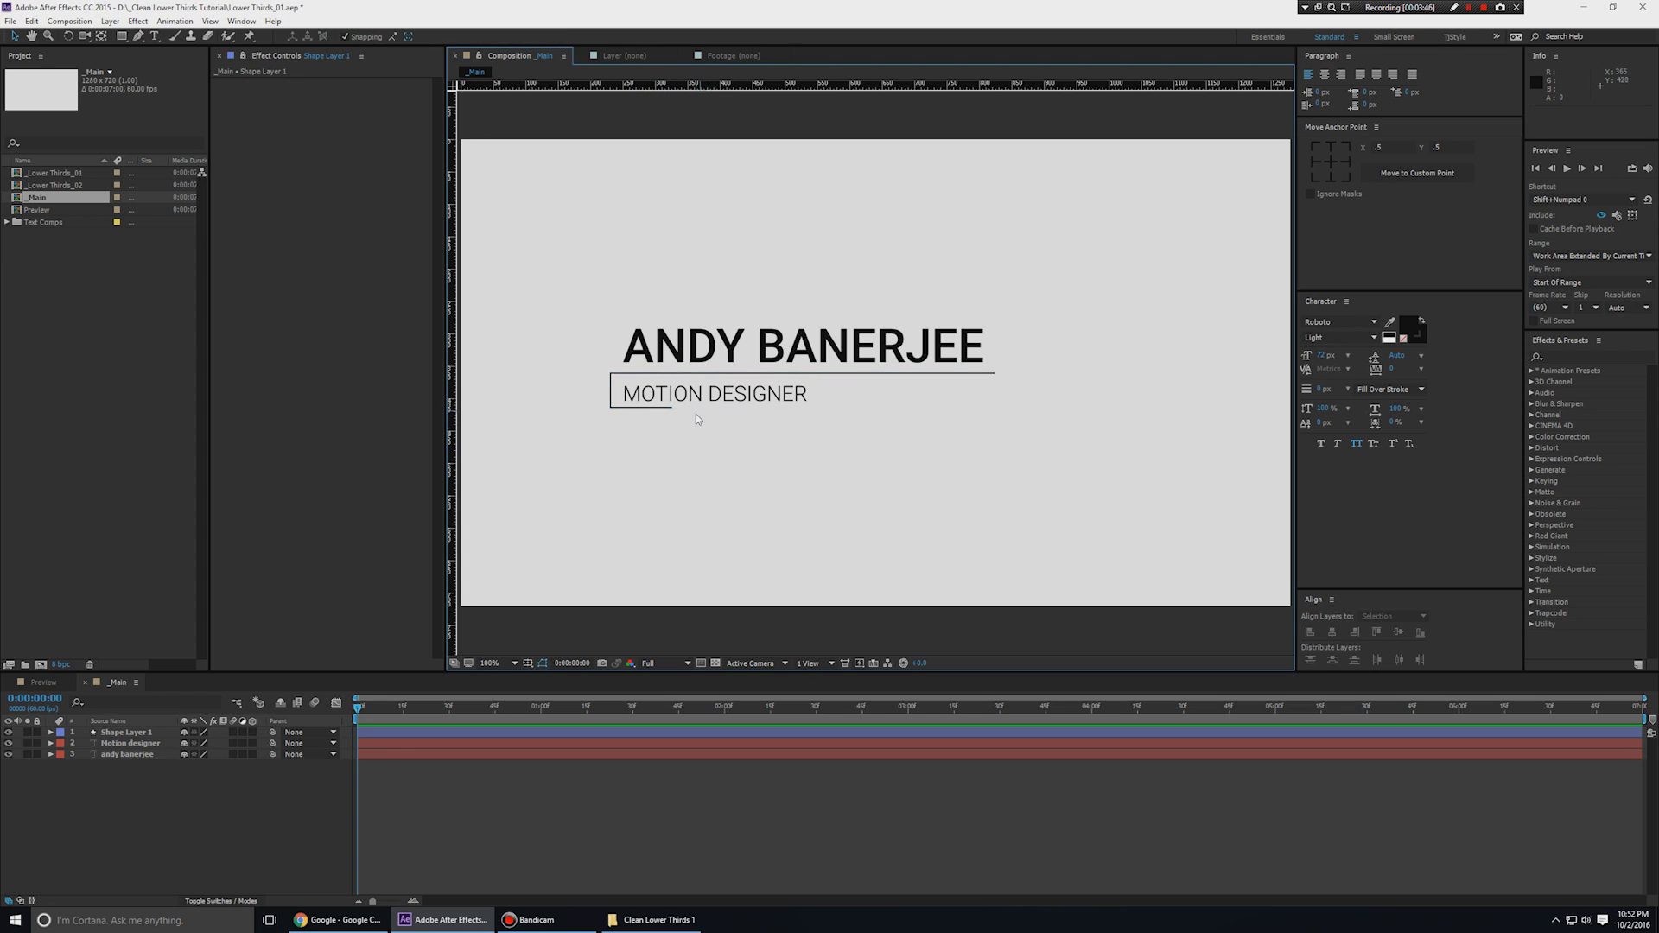
Nudge the MOTION DESIGNER subtitle up by one pixel.
left_click(134, 743)
key("Up")
key("Up")
key("Up")
key("Up")
key("Up")
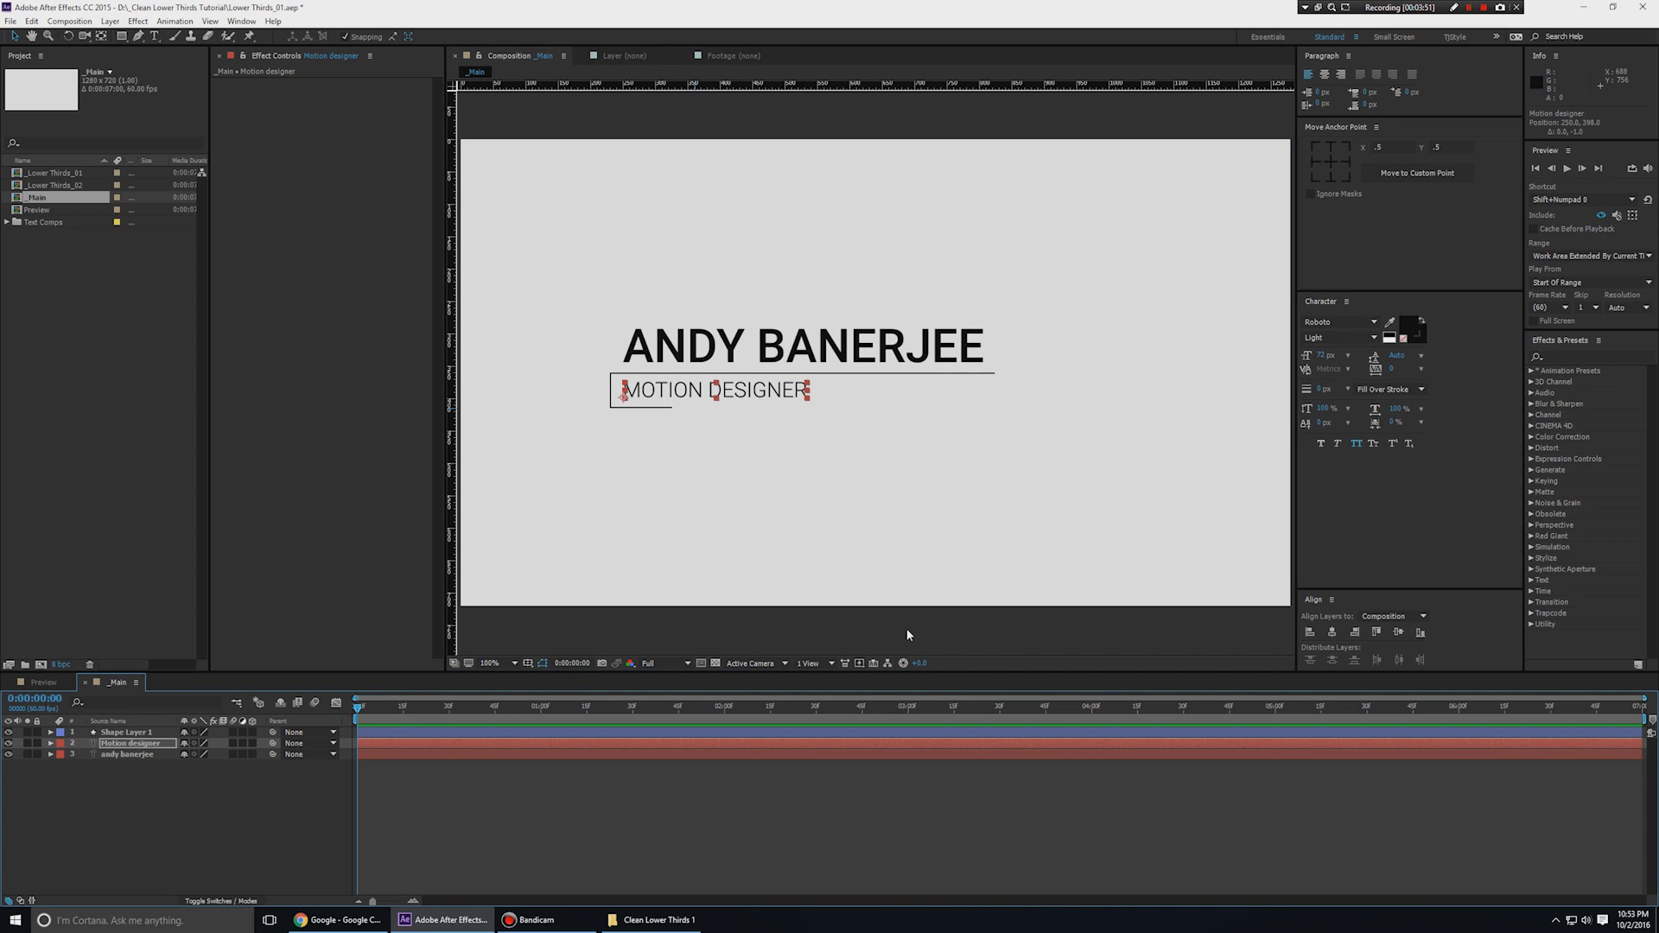
left_click(881, 558)
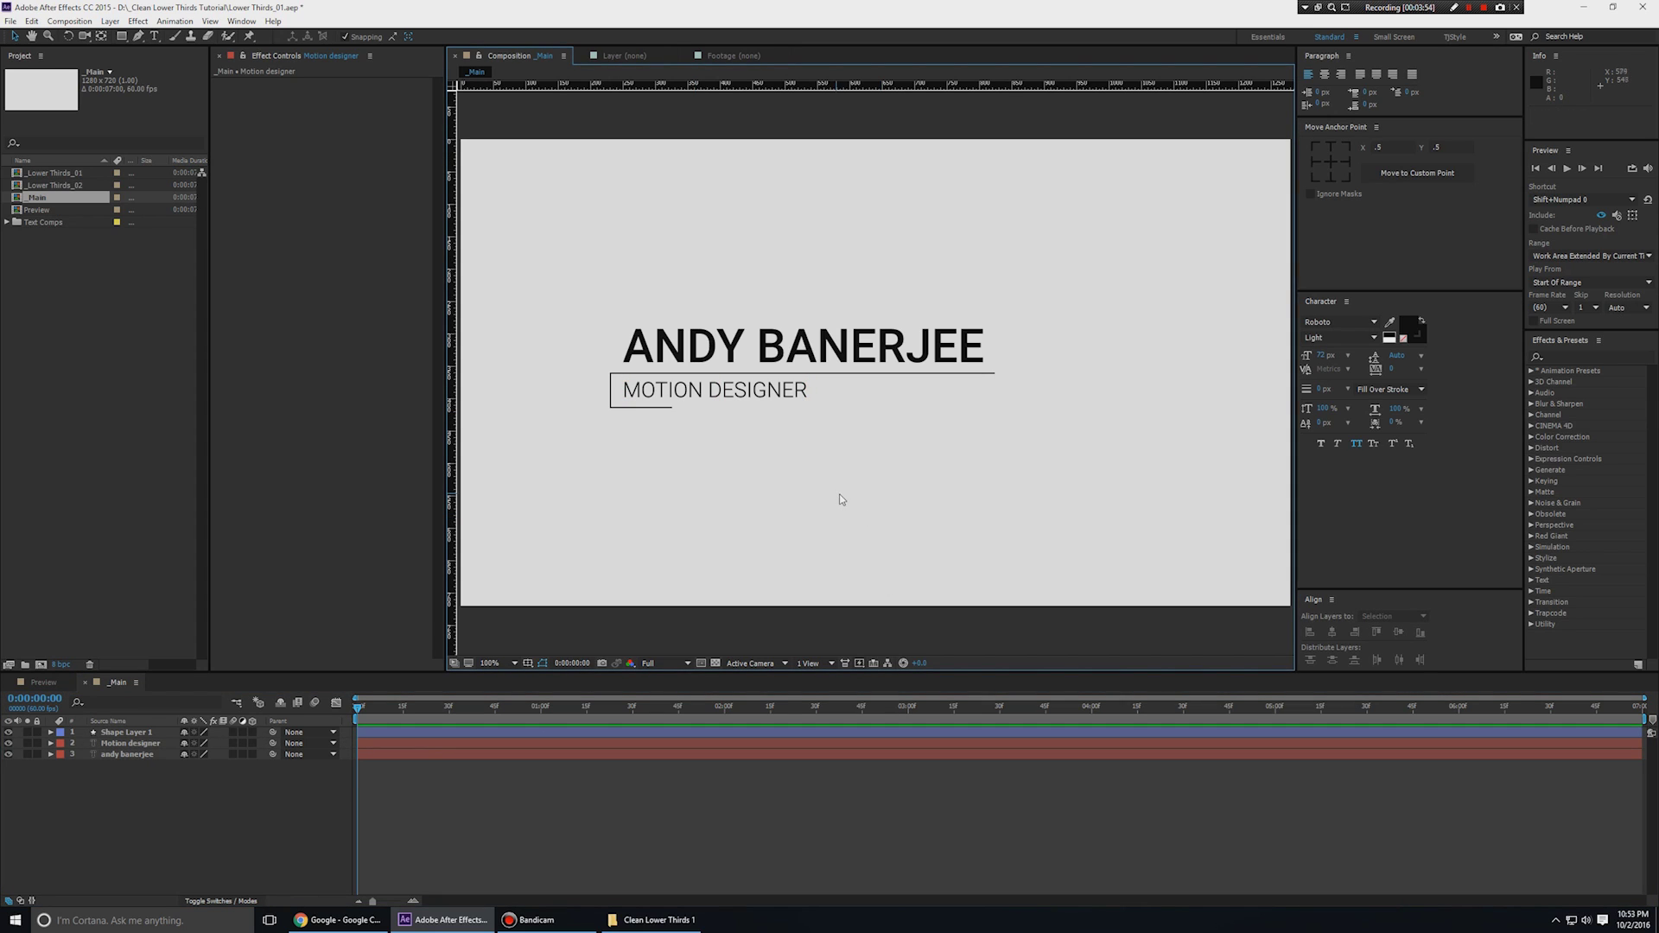
Shift the bracket shape's left-side path points about 3 px right.
left_click(612, 405)
key("g")
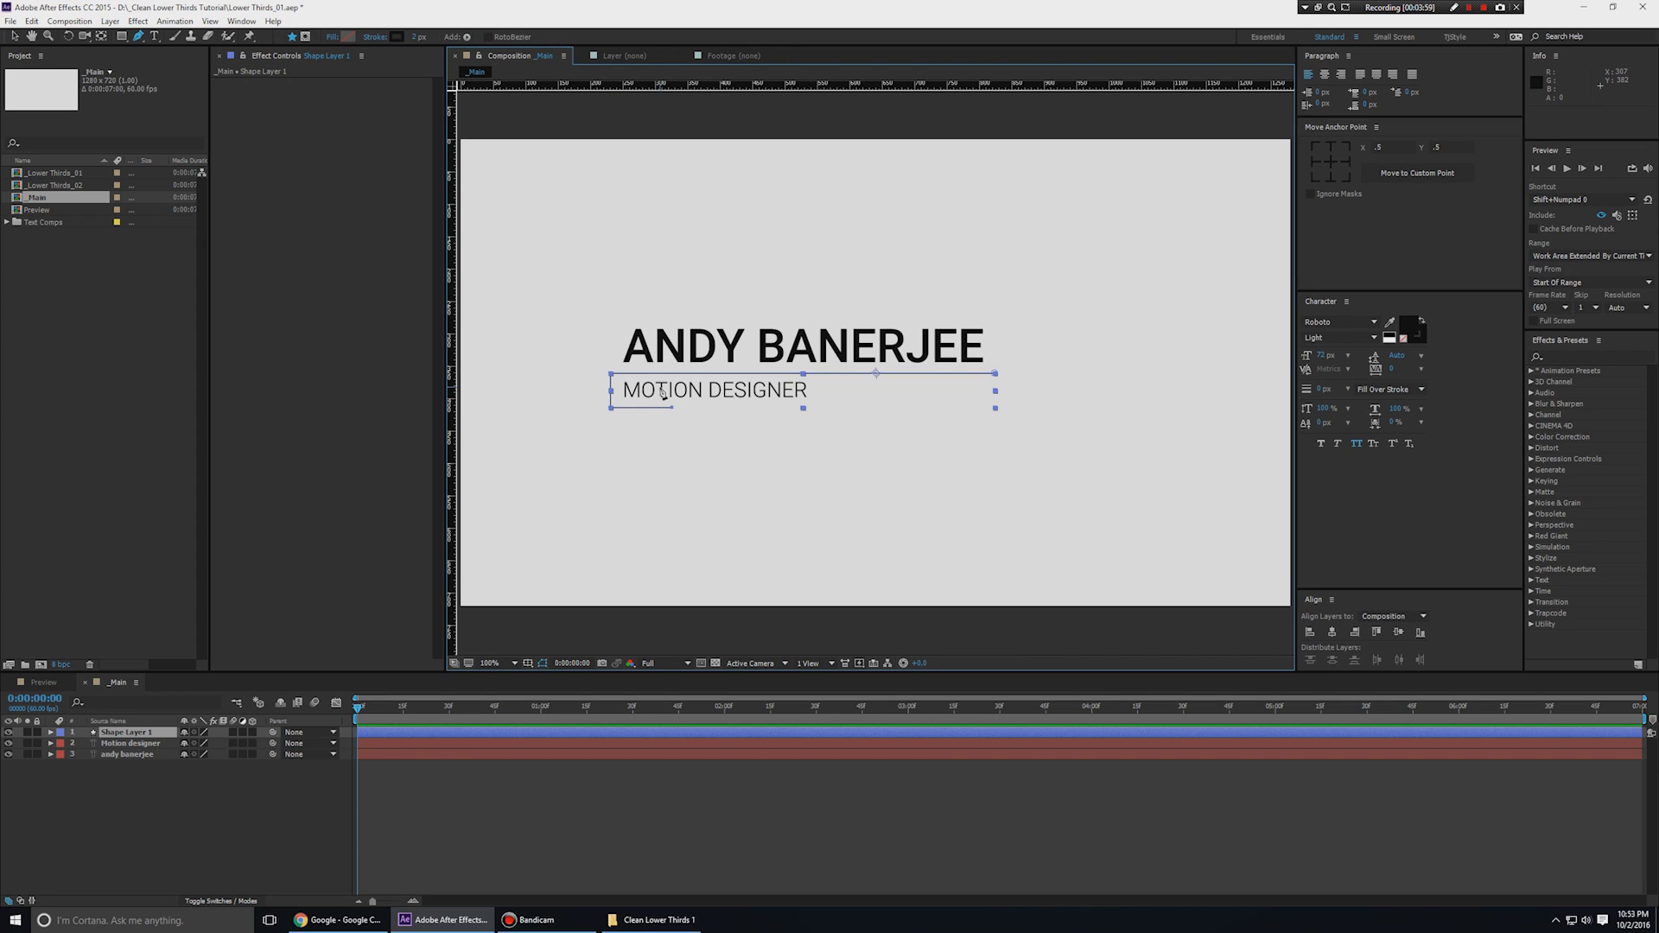
left_click(612, 389)
left_click_drag(613, 389, 614, 391)
key("v")
left_click(708, 473)
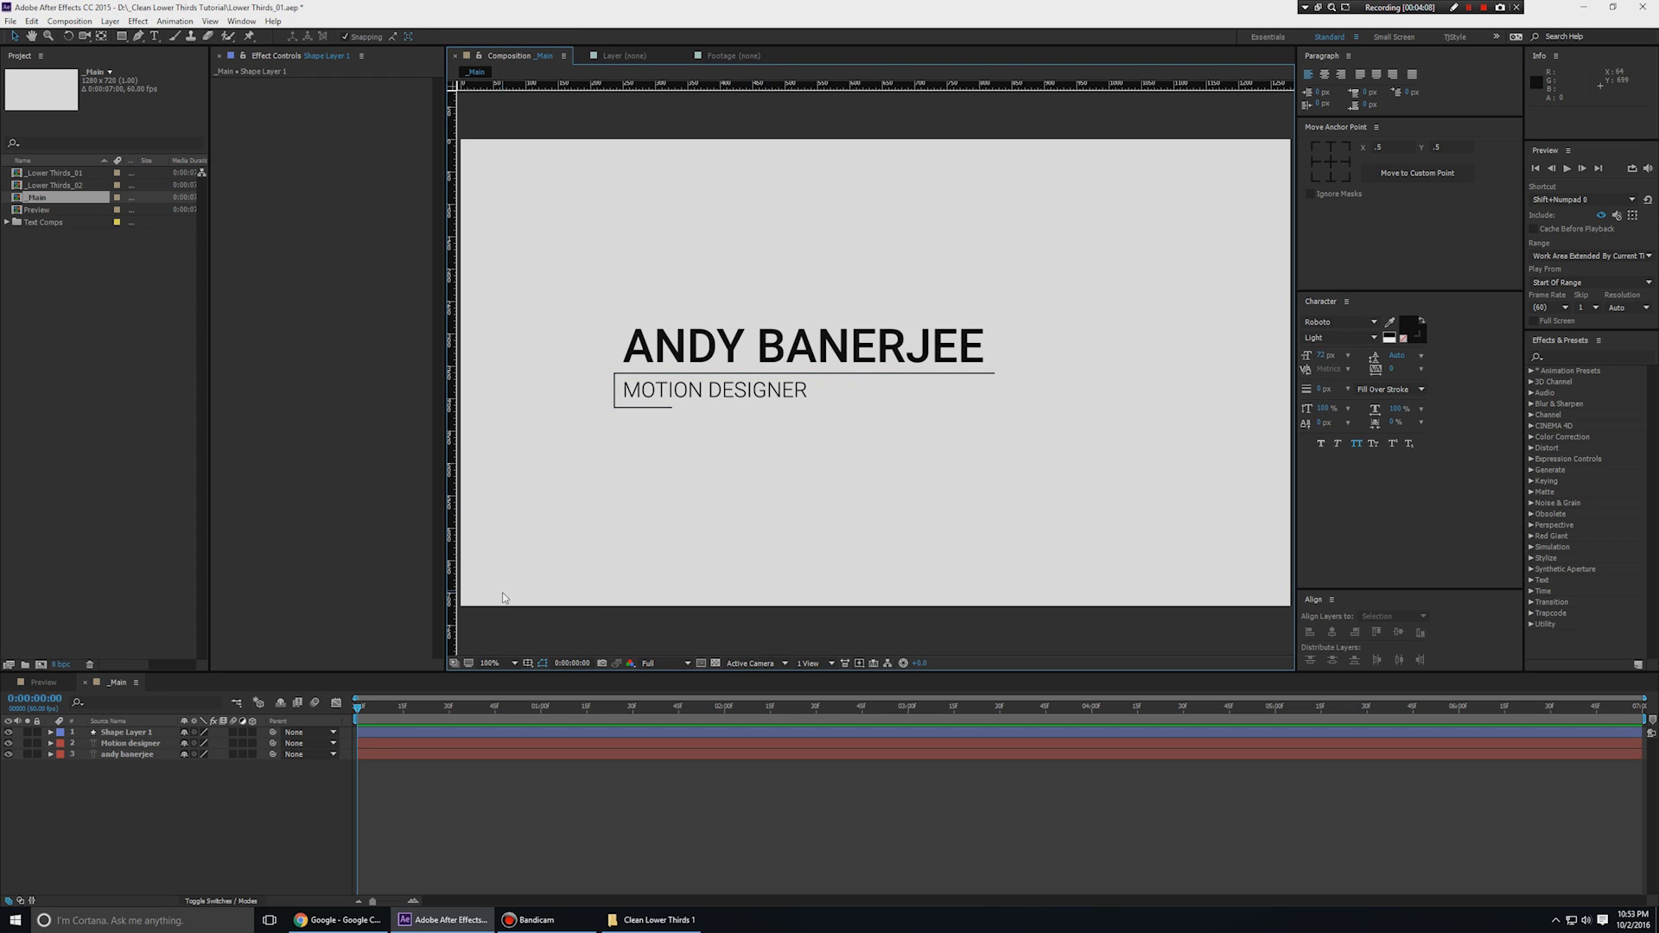
Check the bracket's path points again and save the project.
left_click(653, 407)
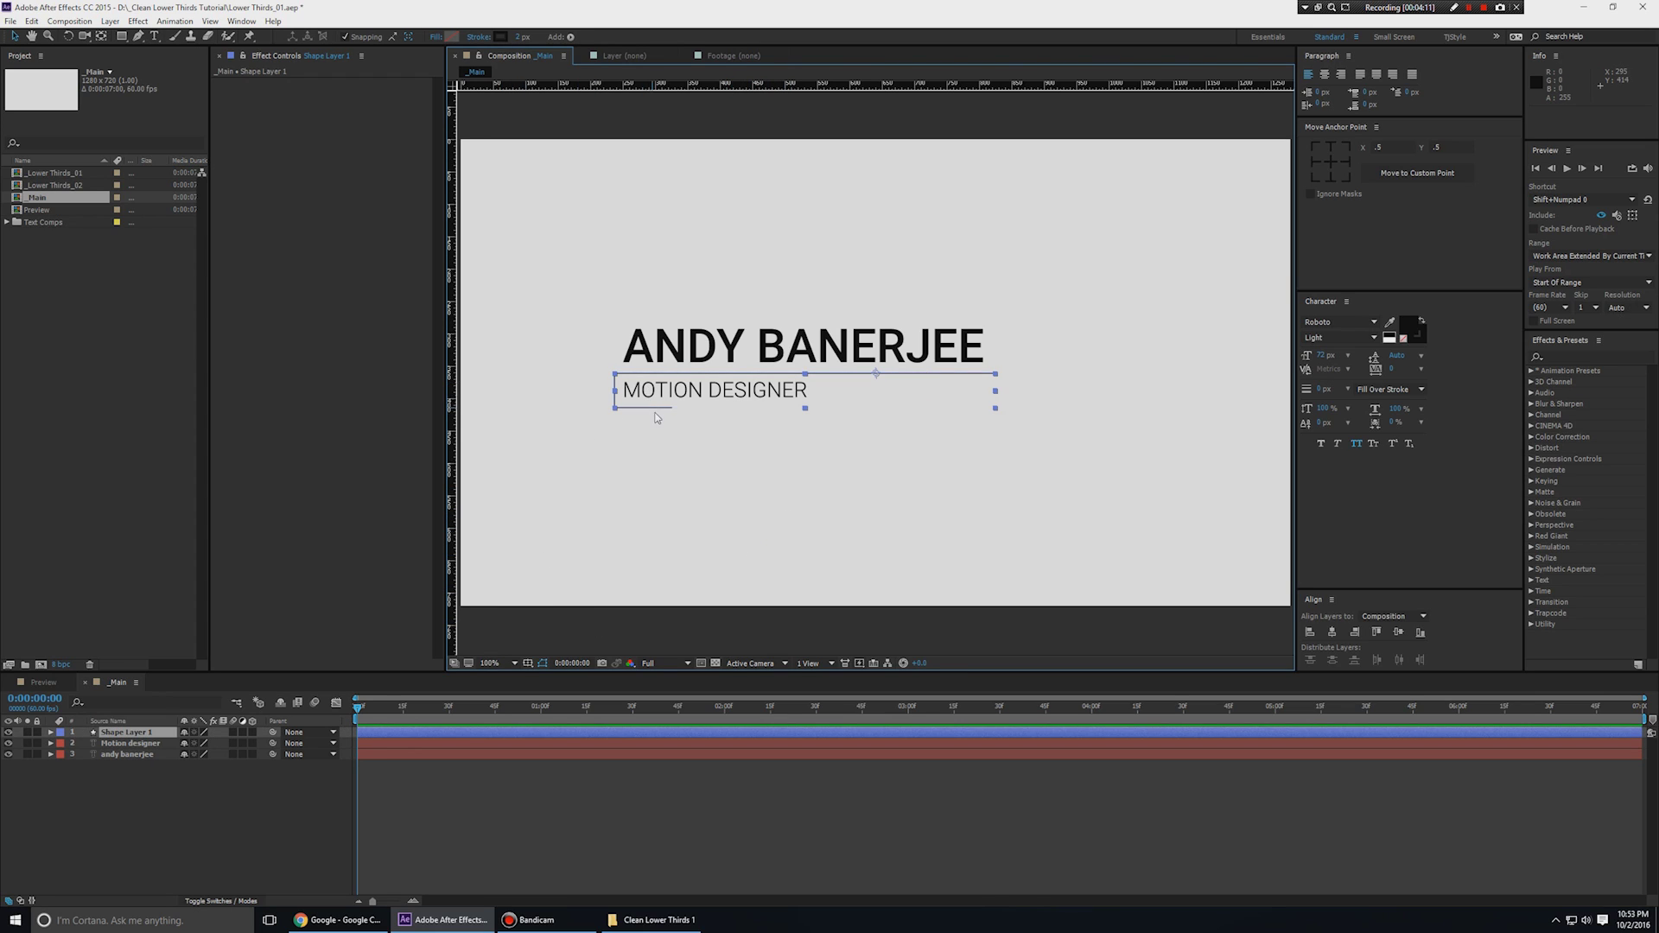
key("g")
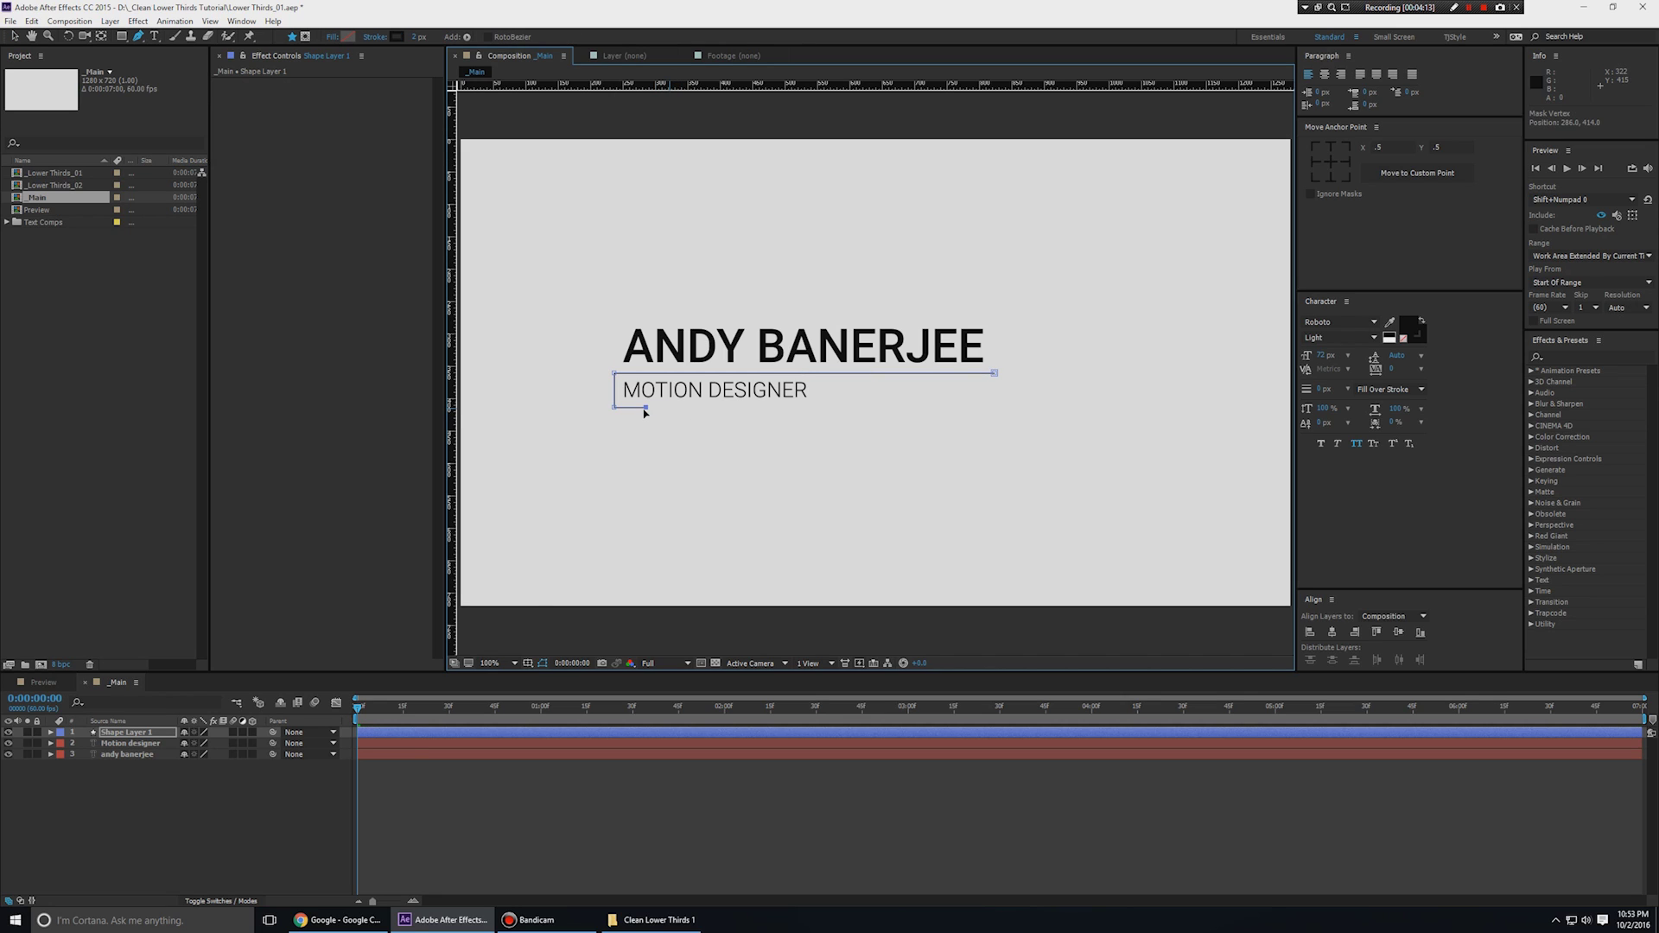
key("v")
left_click(719, 494)
key("ctrl+s")
left_click(143, 753)
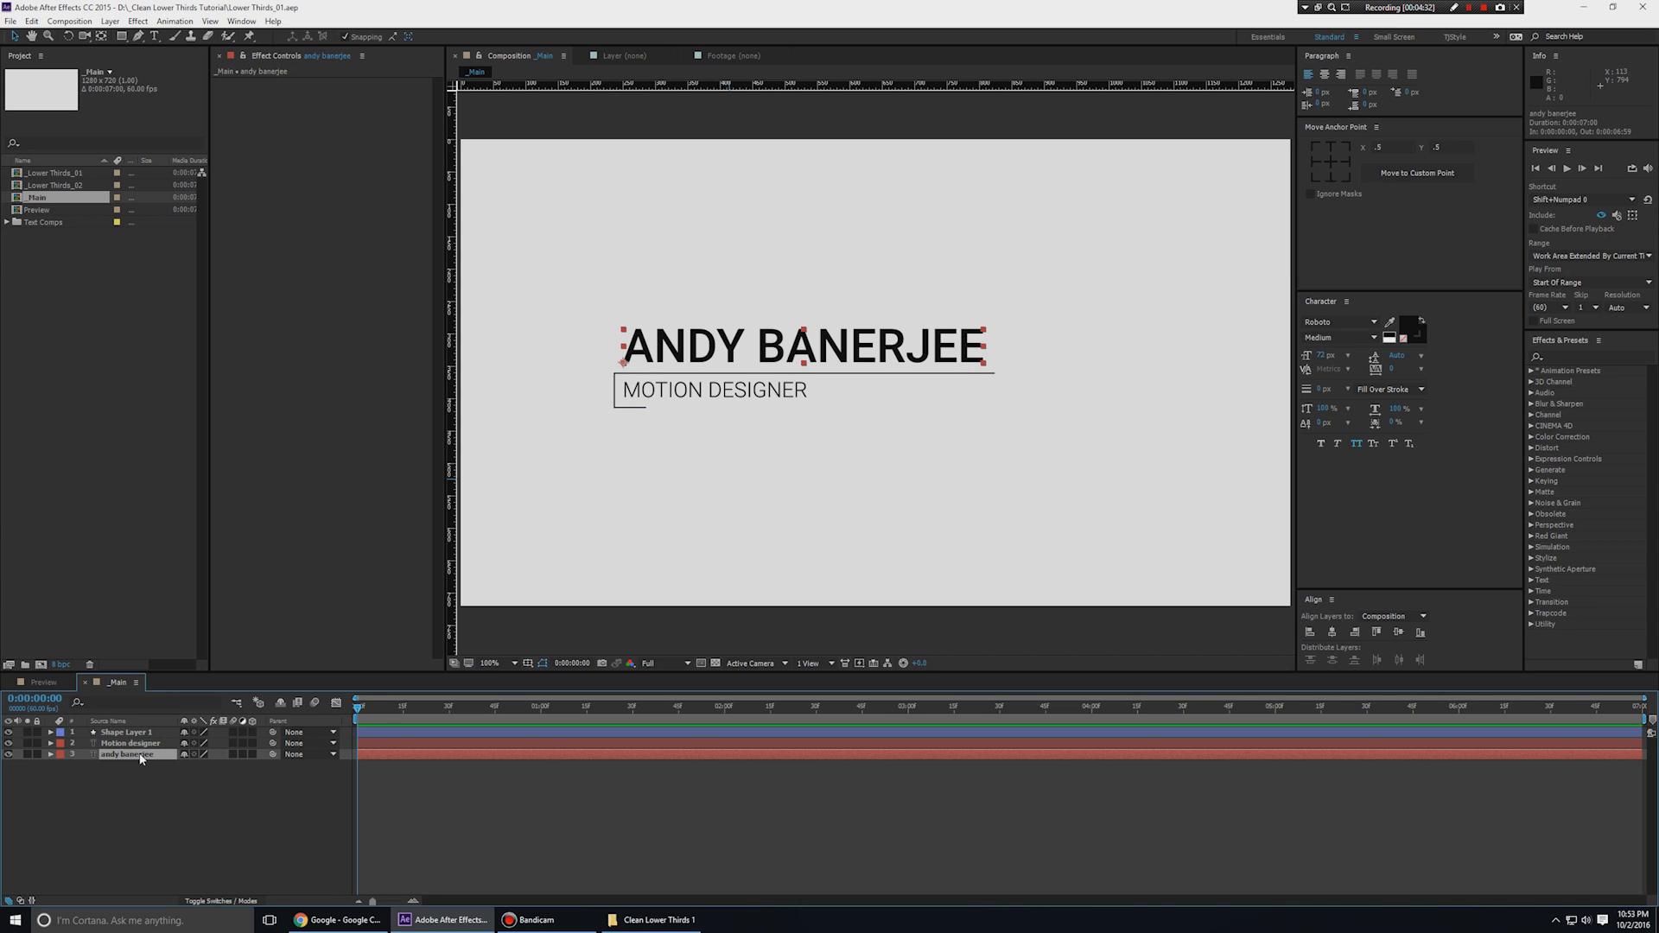
key("ctrl+shift+c")
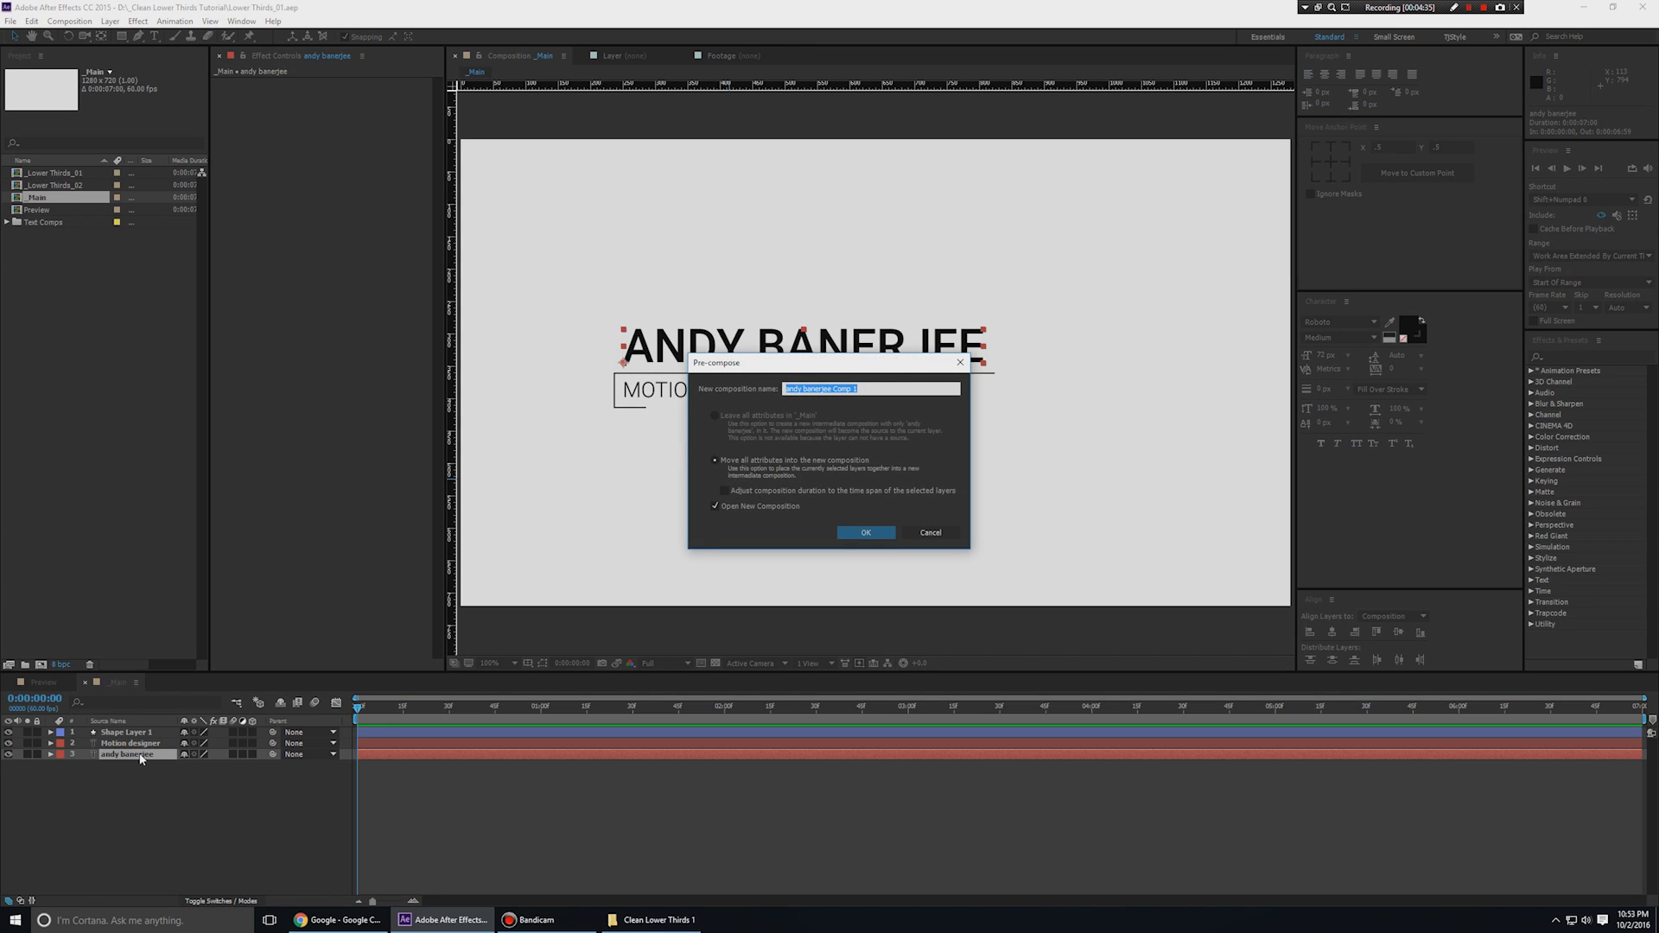
type("Main Title")
left_click(857, 532)
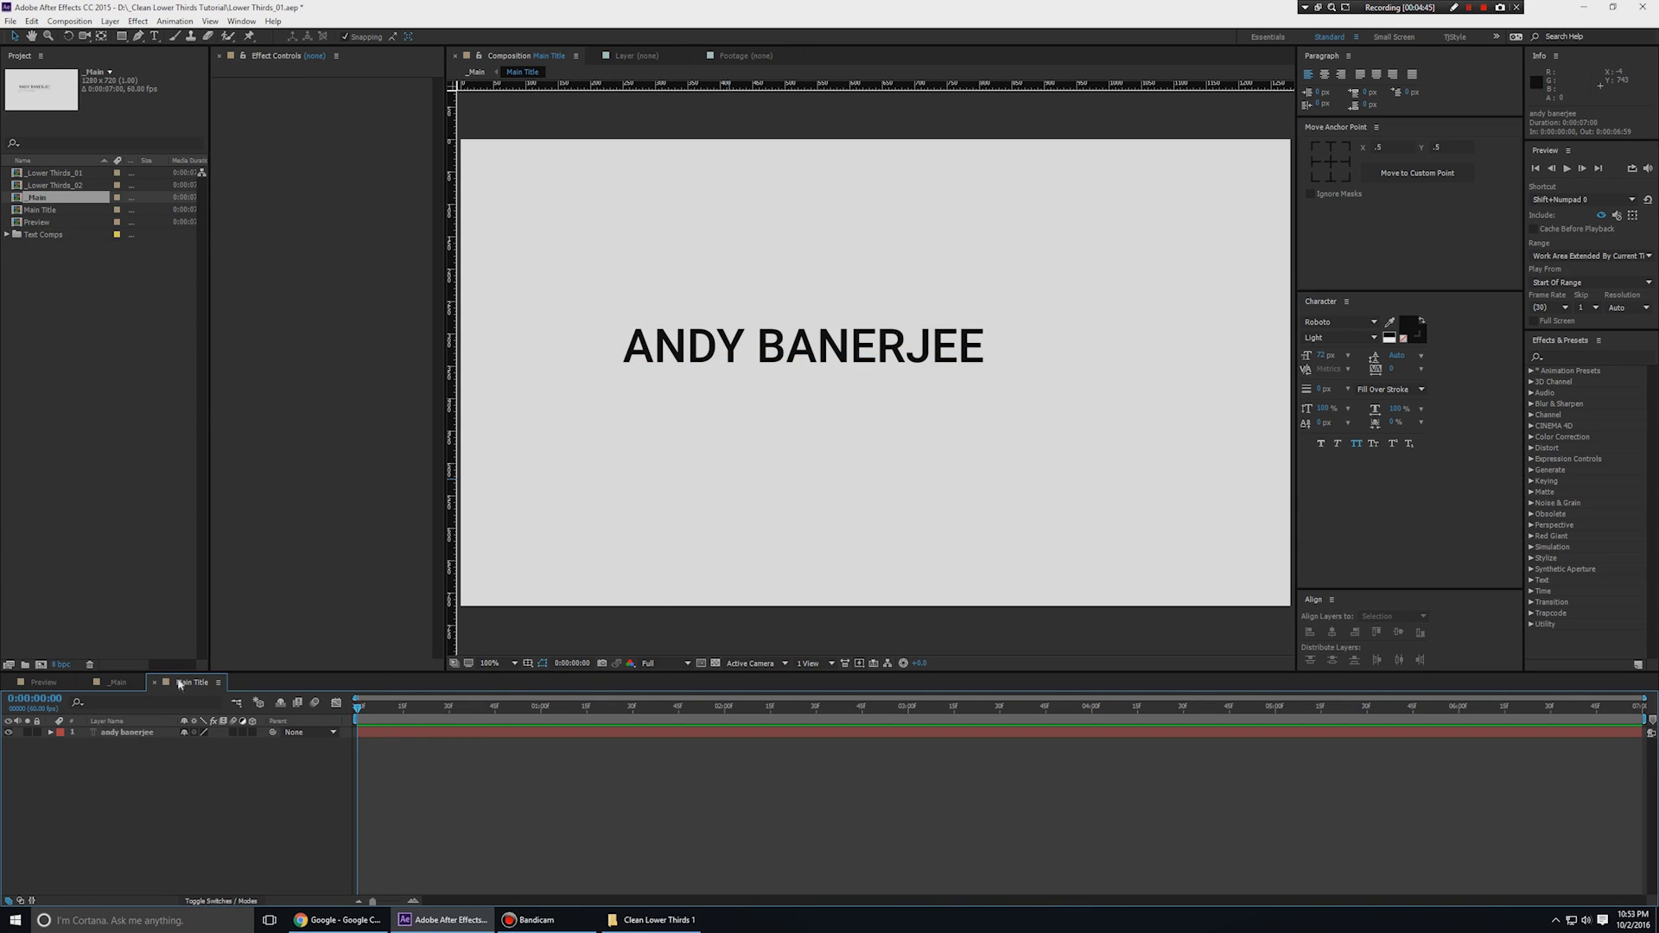
left_click_drag(1262, 444, 1315, 461)
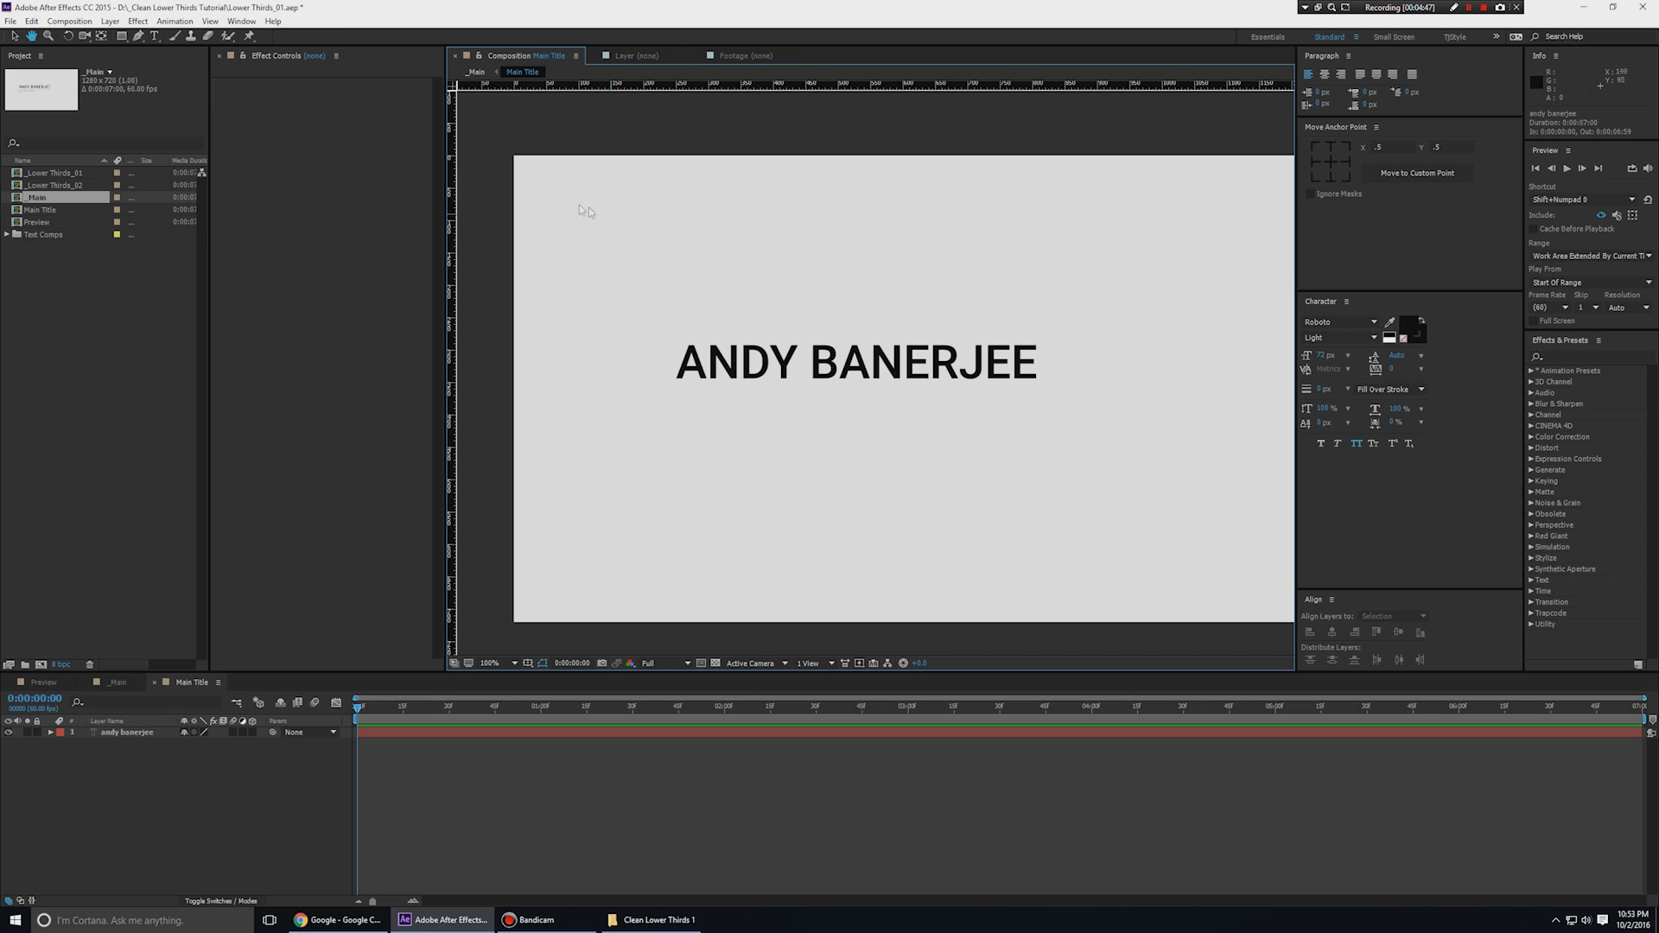
Resize the Main Title comp to 500 × 75 px.
key("h")
left_click_drag(1111, 277, 952, 296)
key("v")
left_click_drag(1003, 437, 1132, 390)
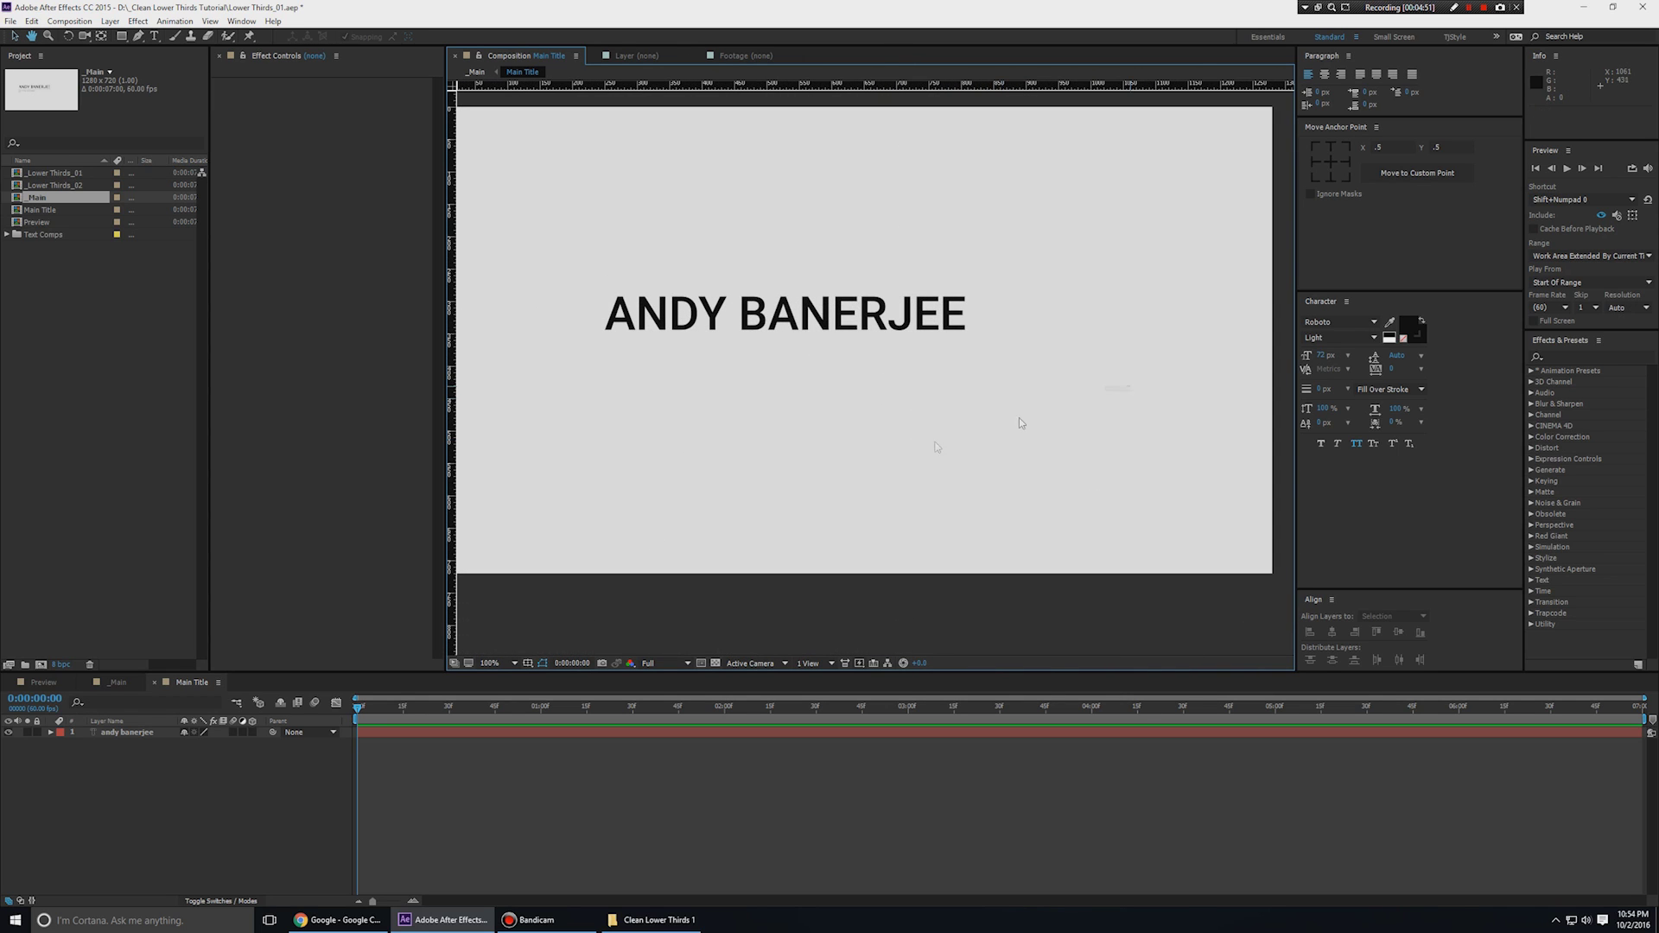
key("h")
left_click_drag(682, 415, 612, 420)
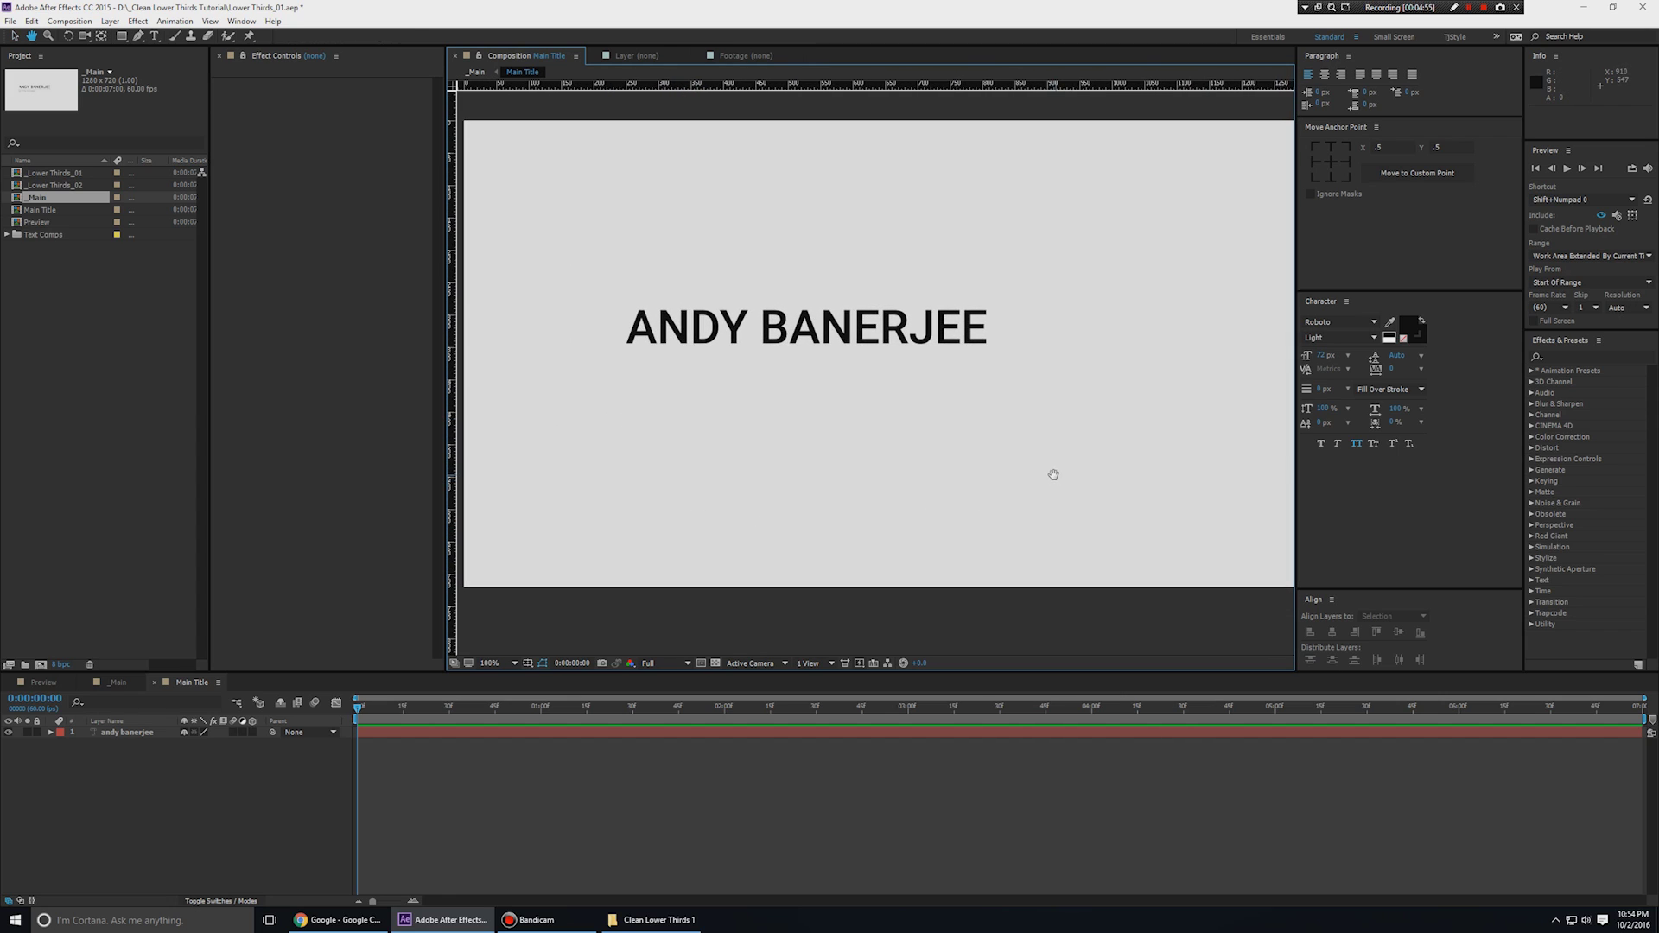
key("v")
right_click(96, 807)
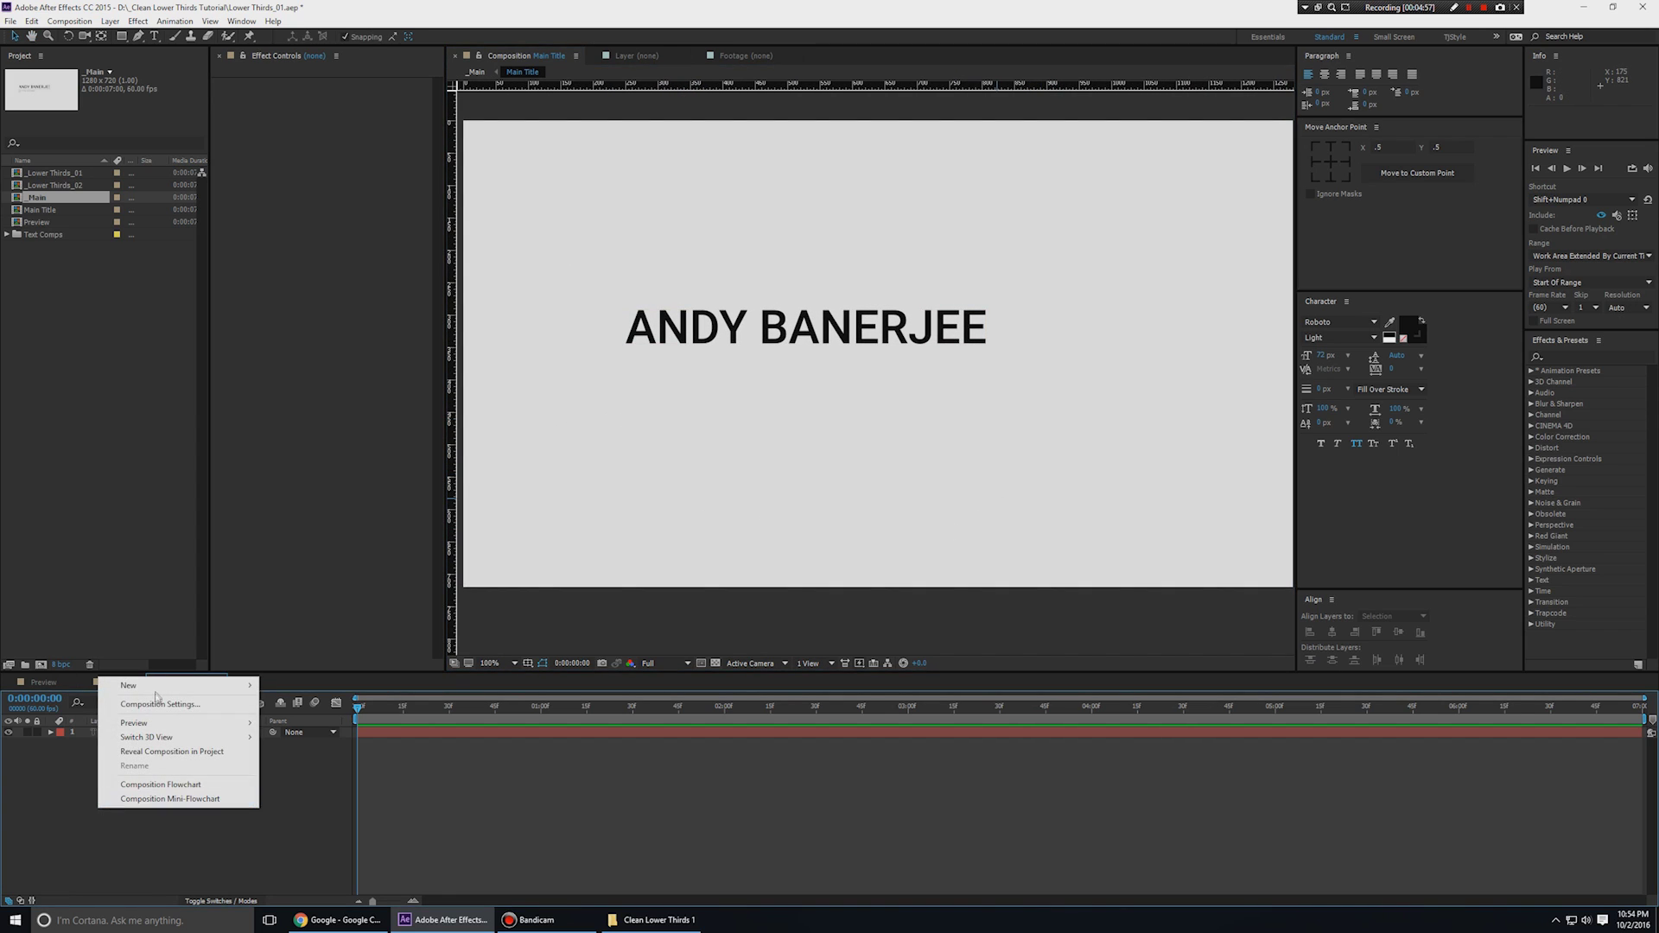
left_click(349, 812)
right_click(207, 831)
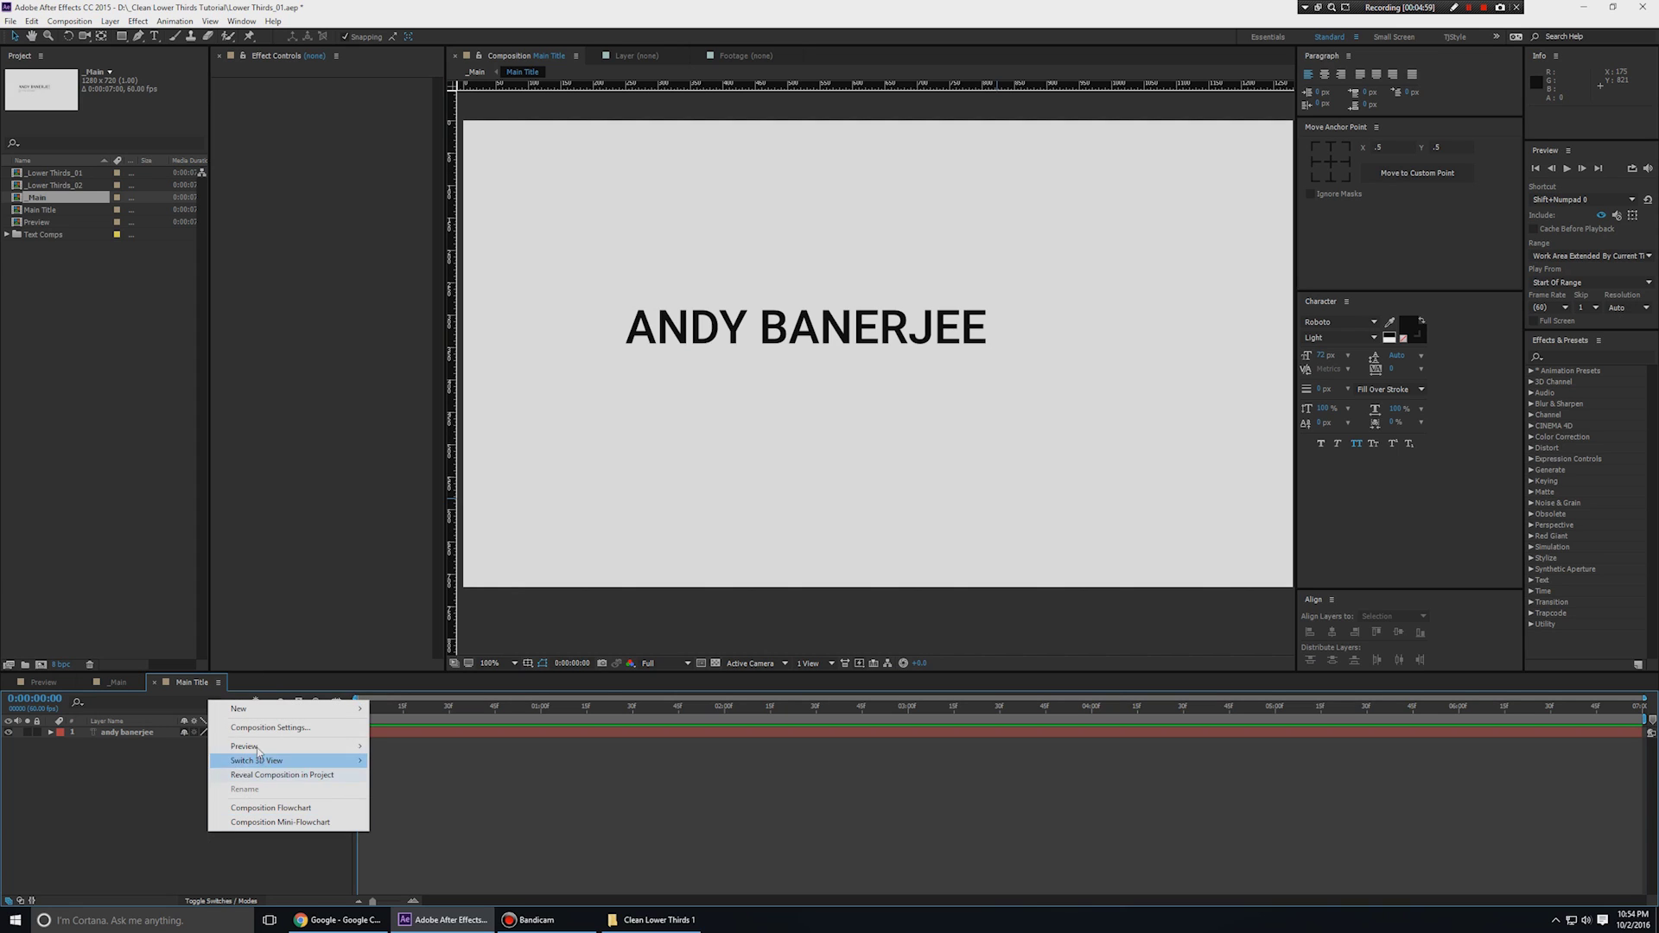
left_click(256, 727)
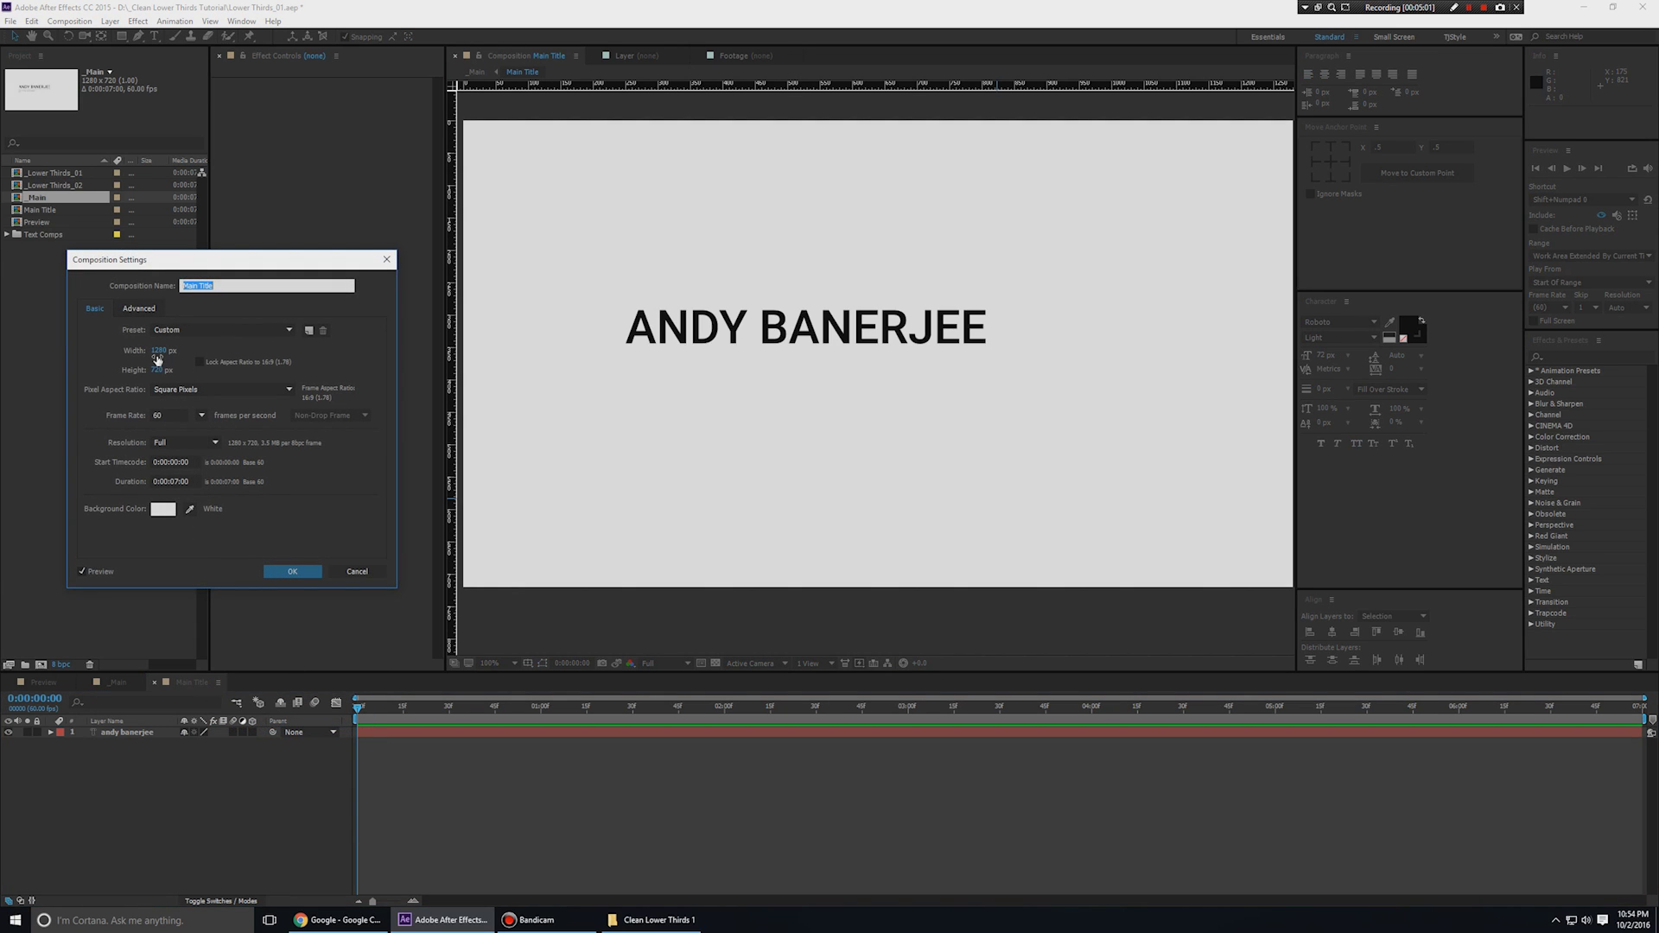
left_click_drag(167, 356, 100, 359)
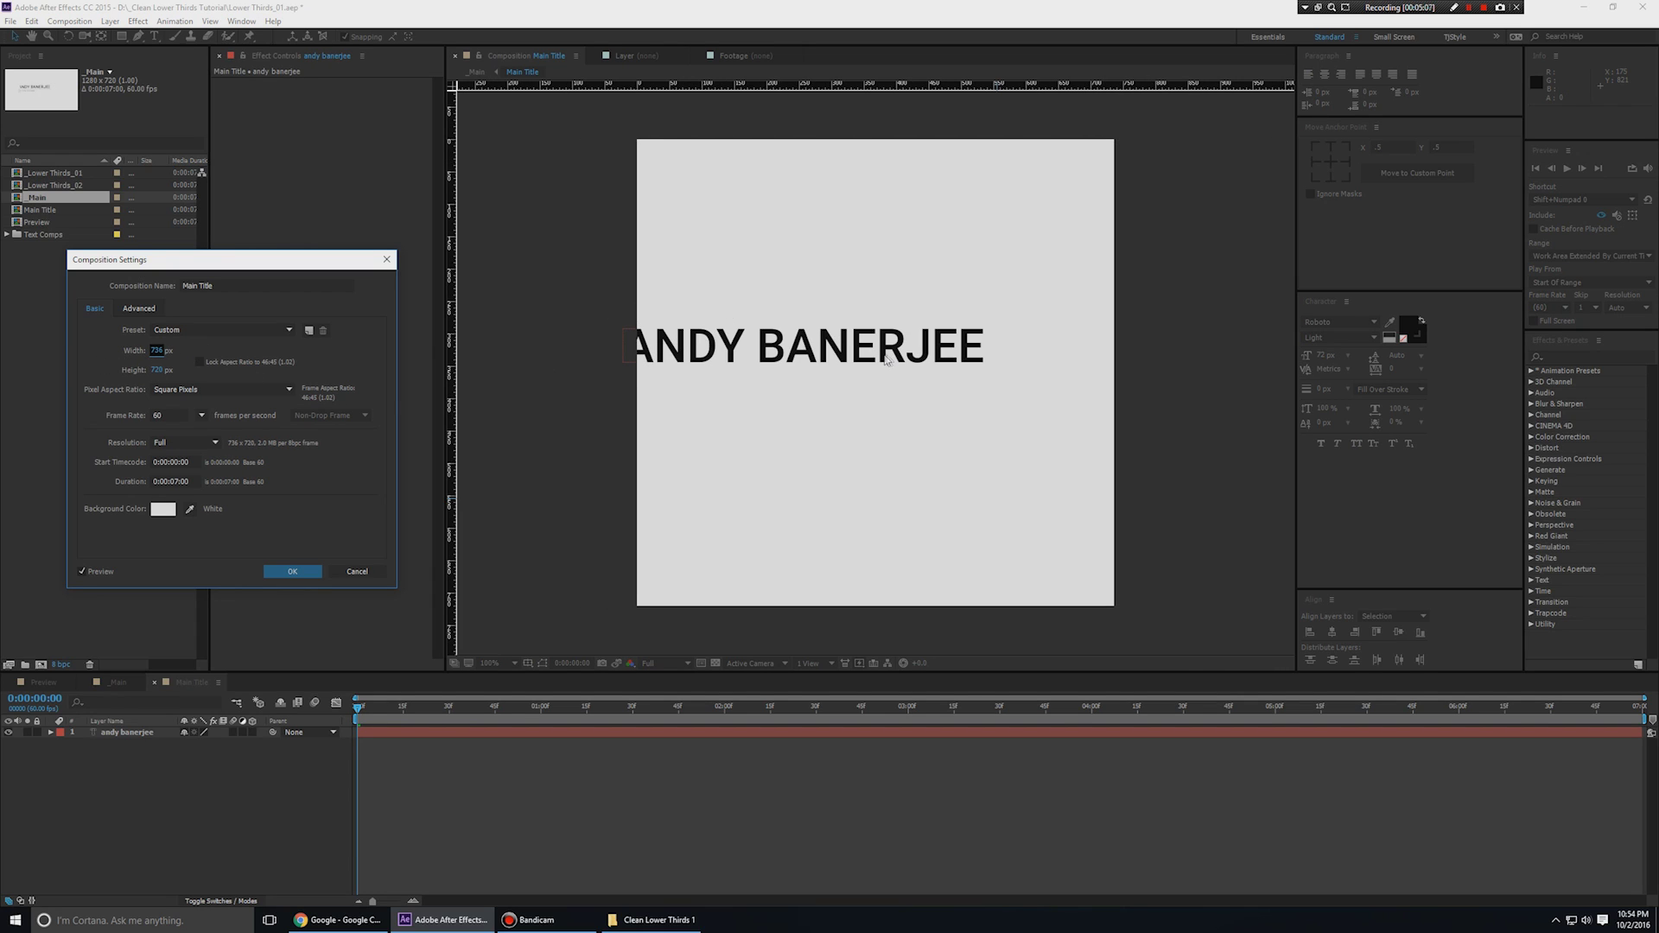
left_click(158, 352)
type("500")
key("Tab")
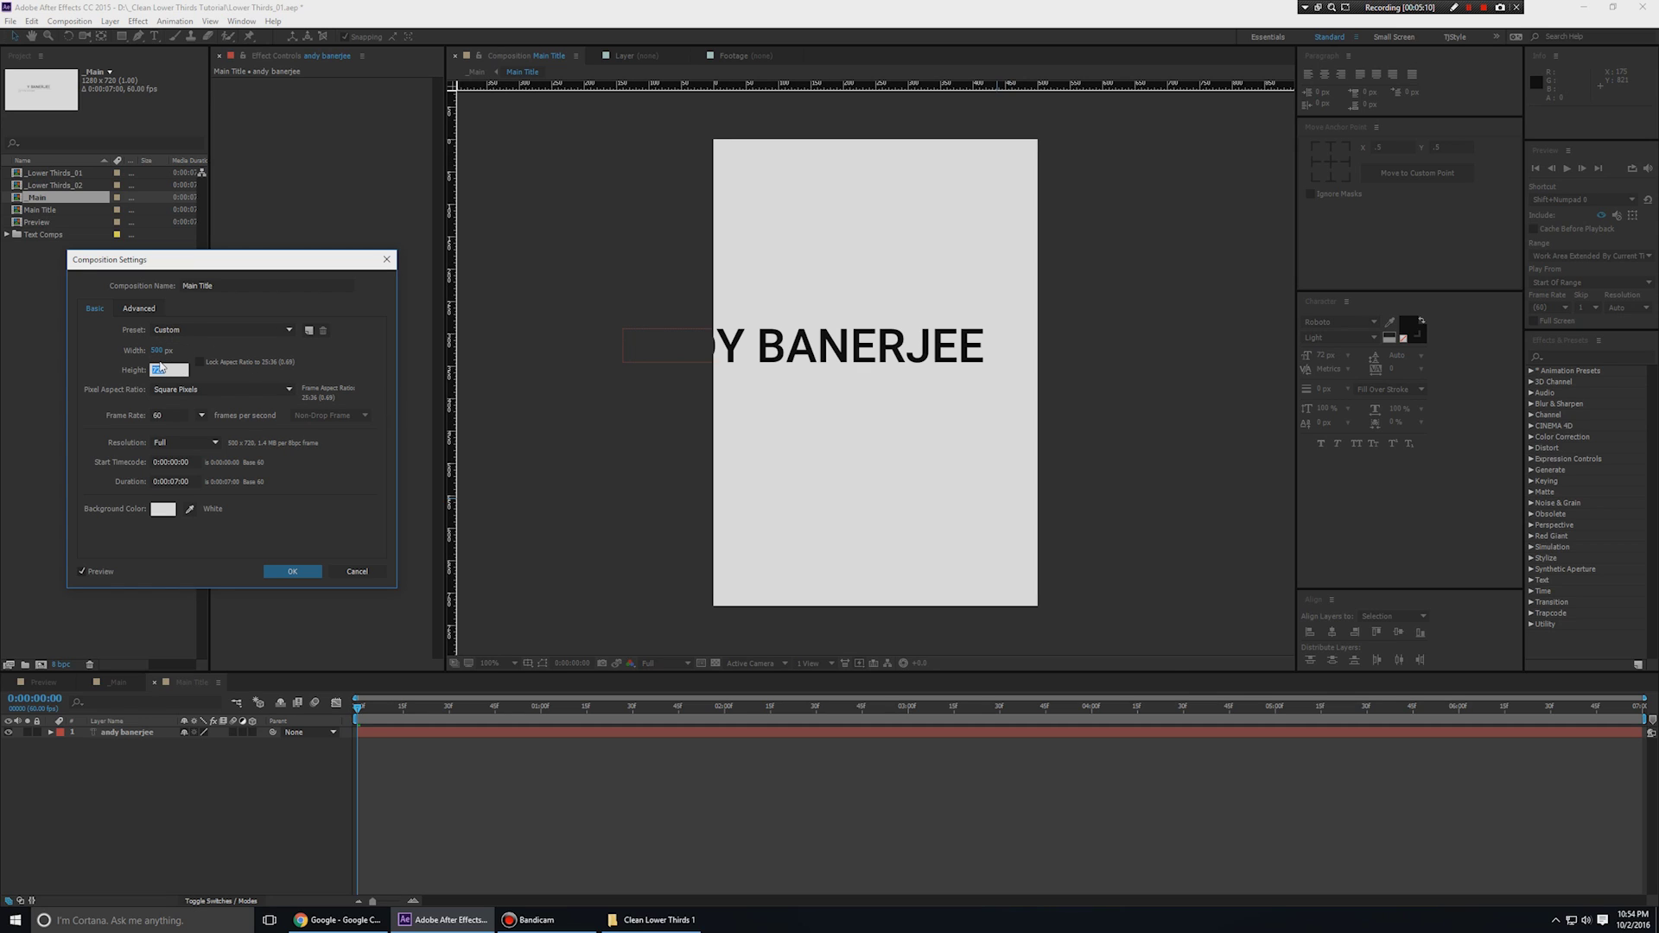
type("75")
key("Return")
Centre the name text horizontally and vertically in the comp.
left_click(883, 343)
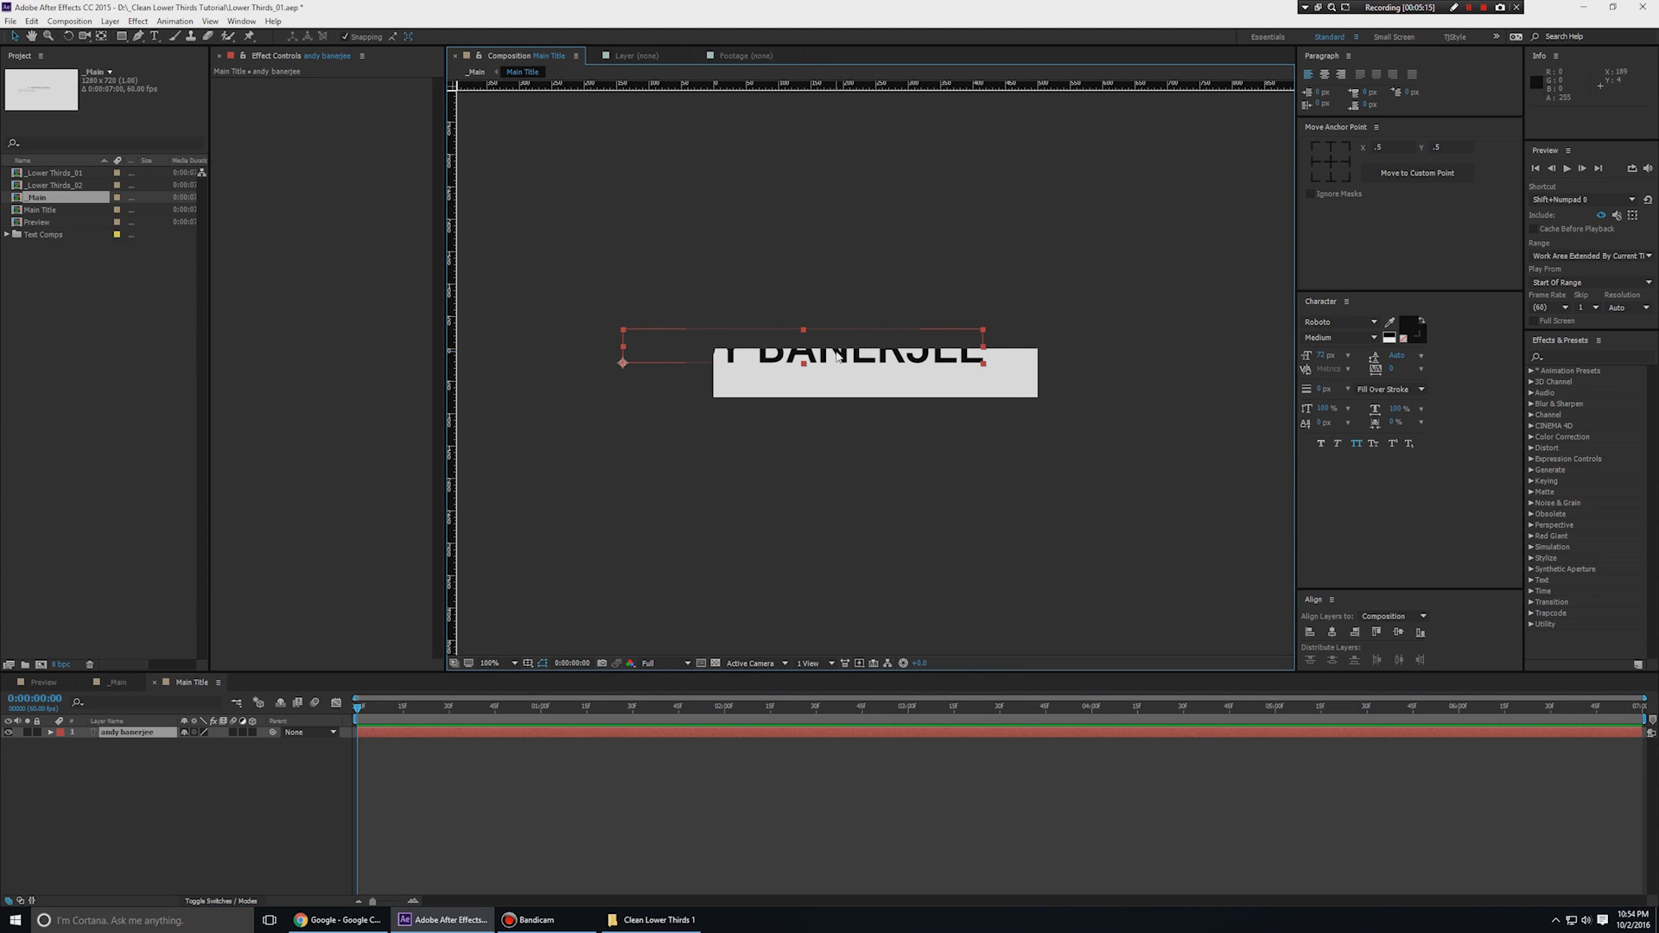
left_click(1332, 632)
left_click(1398, 631)
key("period")
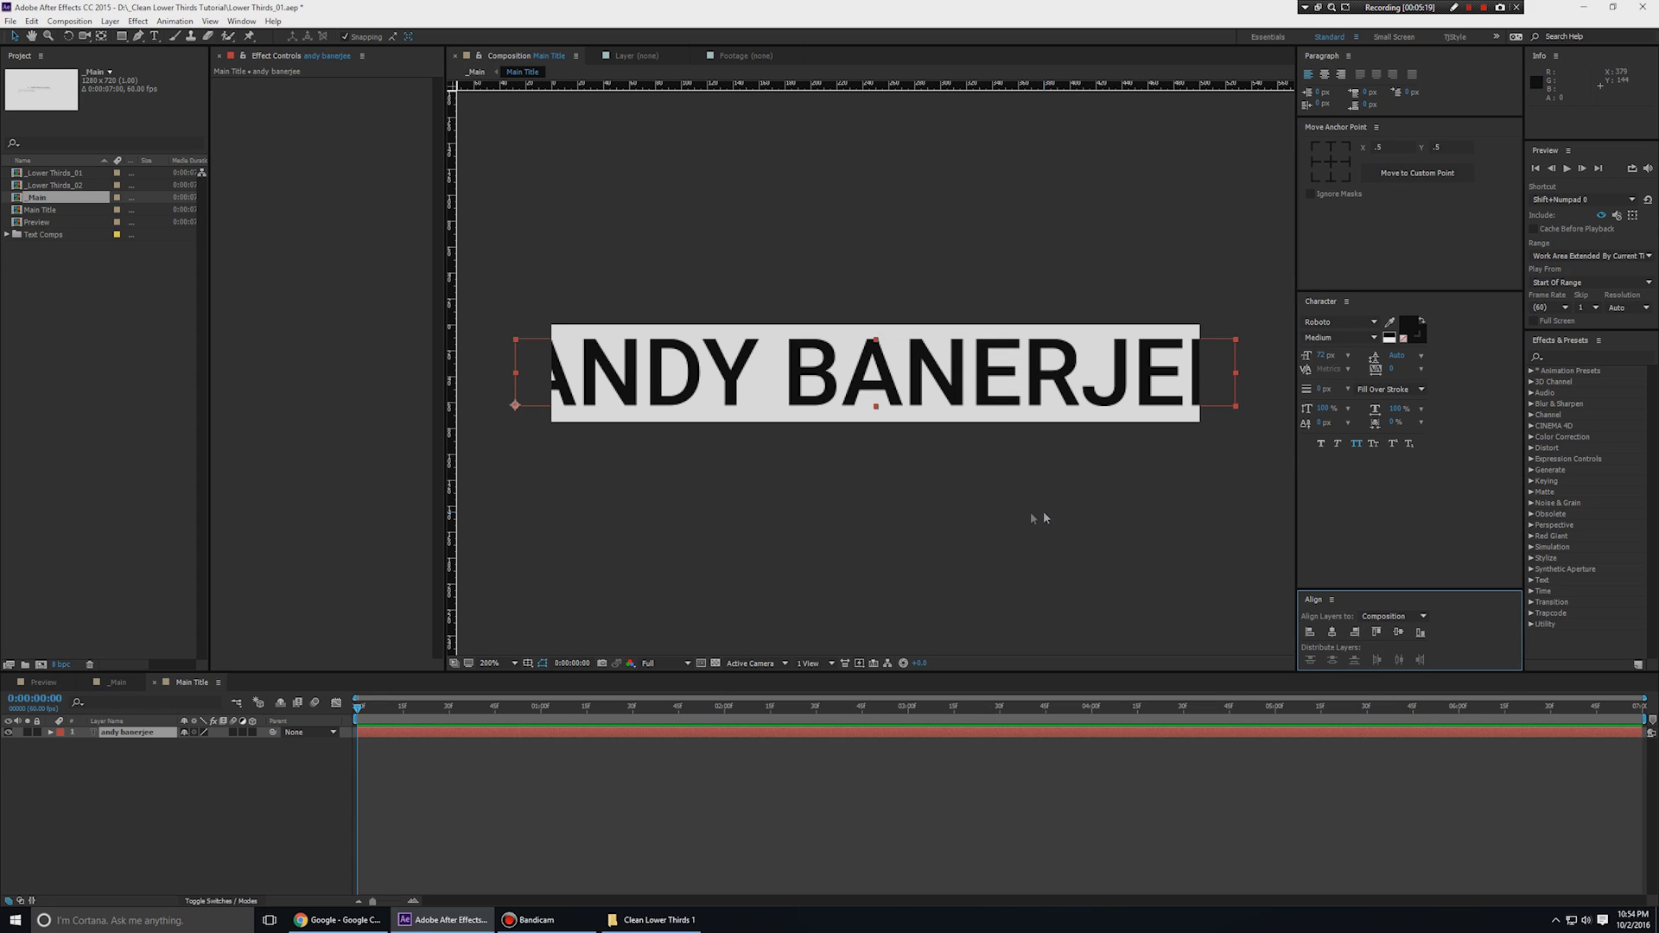
left_click(824, 515)
Widen the Main Title comp to 600 px and return to _Main.
right_click(162, 755)
left_click(203, 785)
type("600")
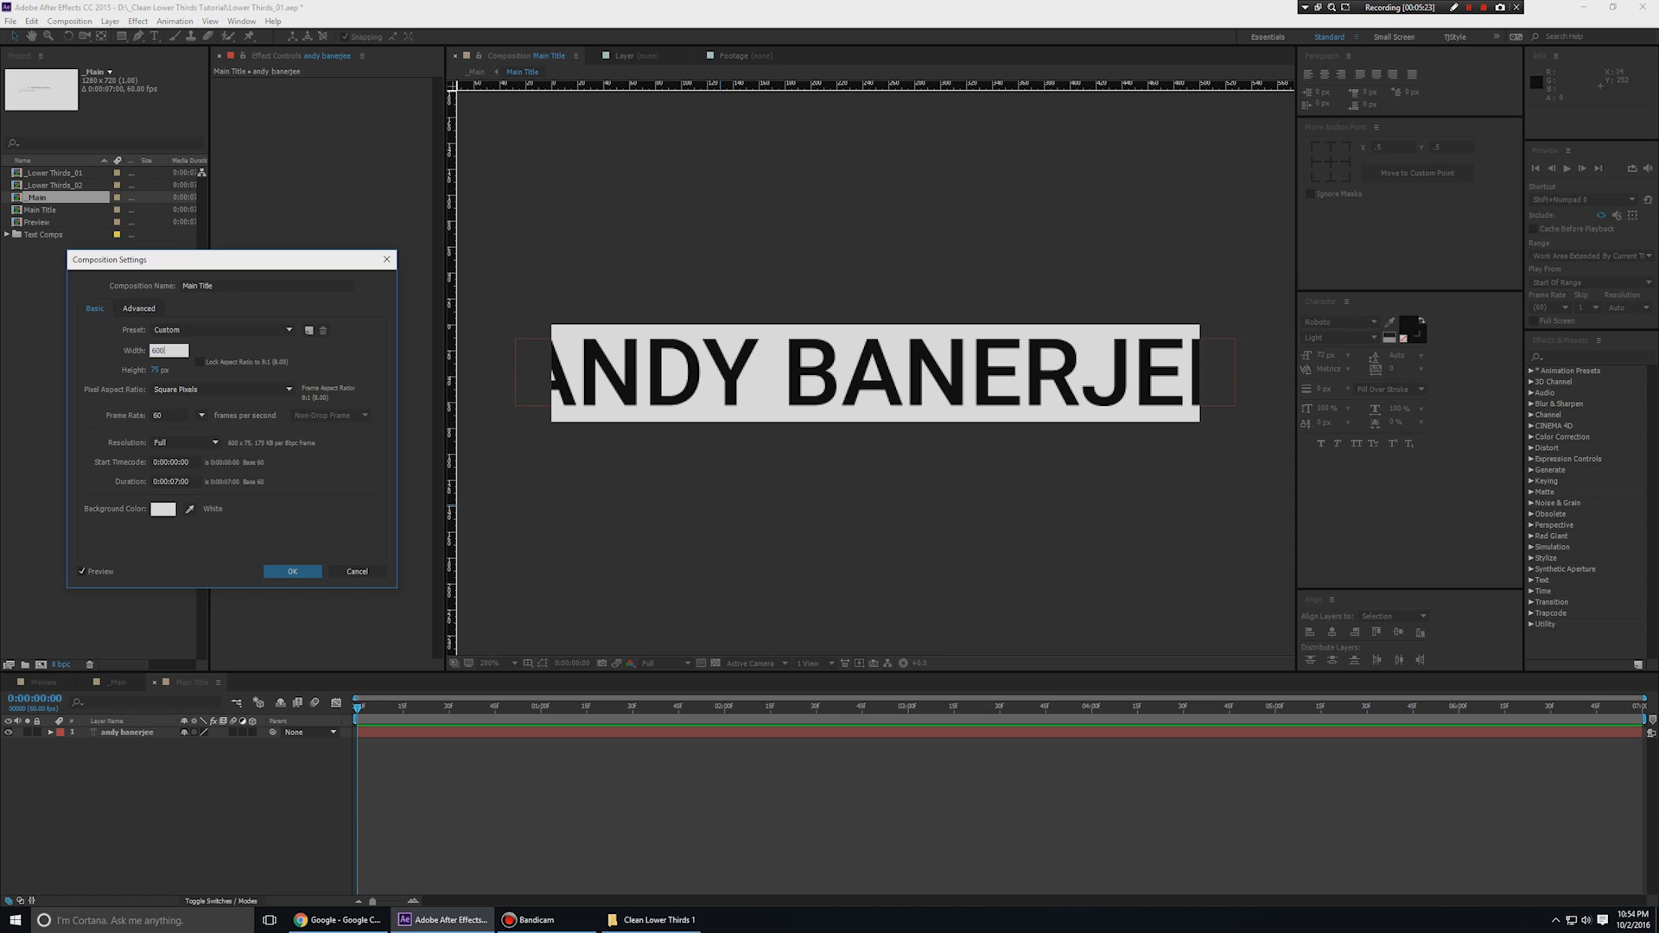
key("Return")
key("comma")
key("period")
left_click(986, 399)
left_click(199, 776)
key("ctrl+w")
Move the Main Title name up-left above the line and check it closely at 400% zoom.
left_click(254, 810)
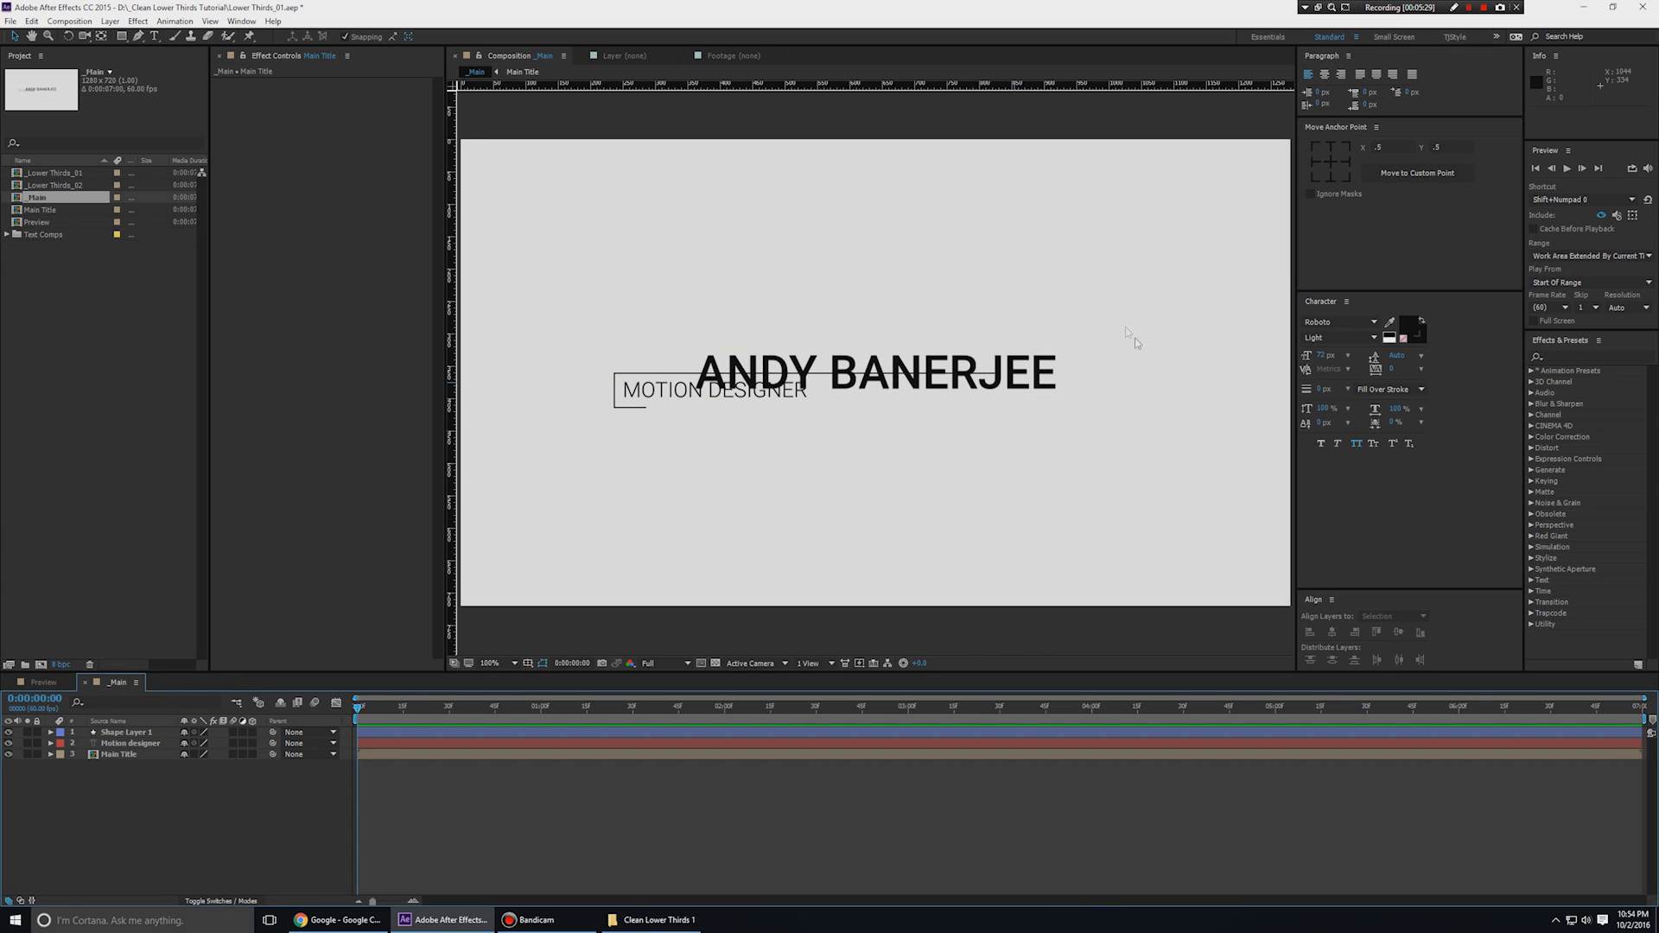
left_click_drag(1015, 382, 951, 352)
scroll(951, 352, "up", 2)
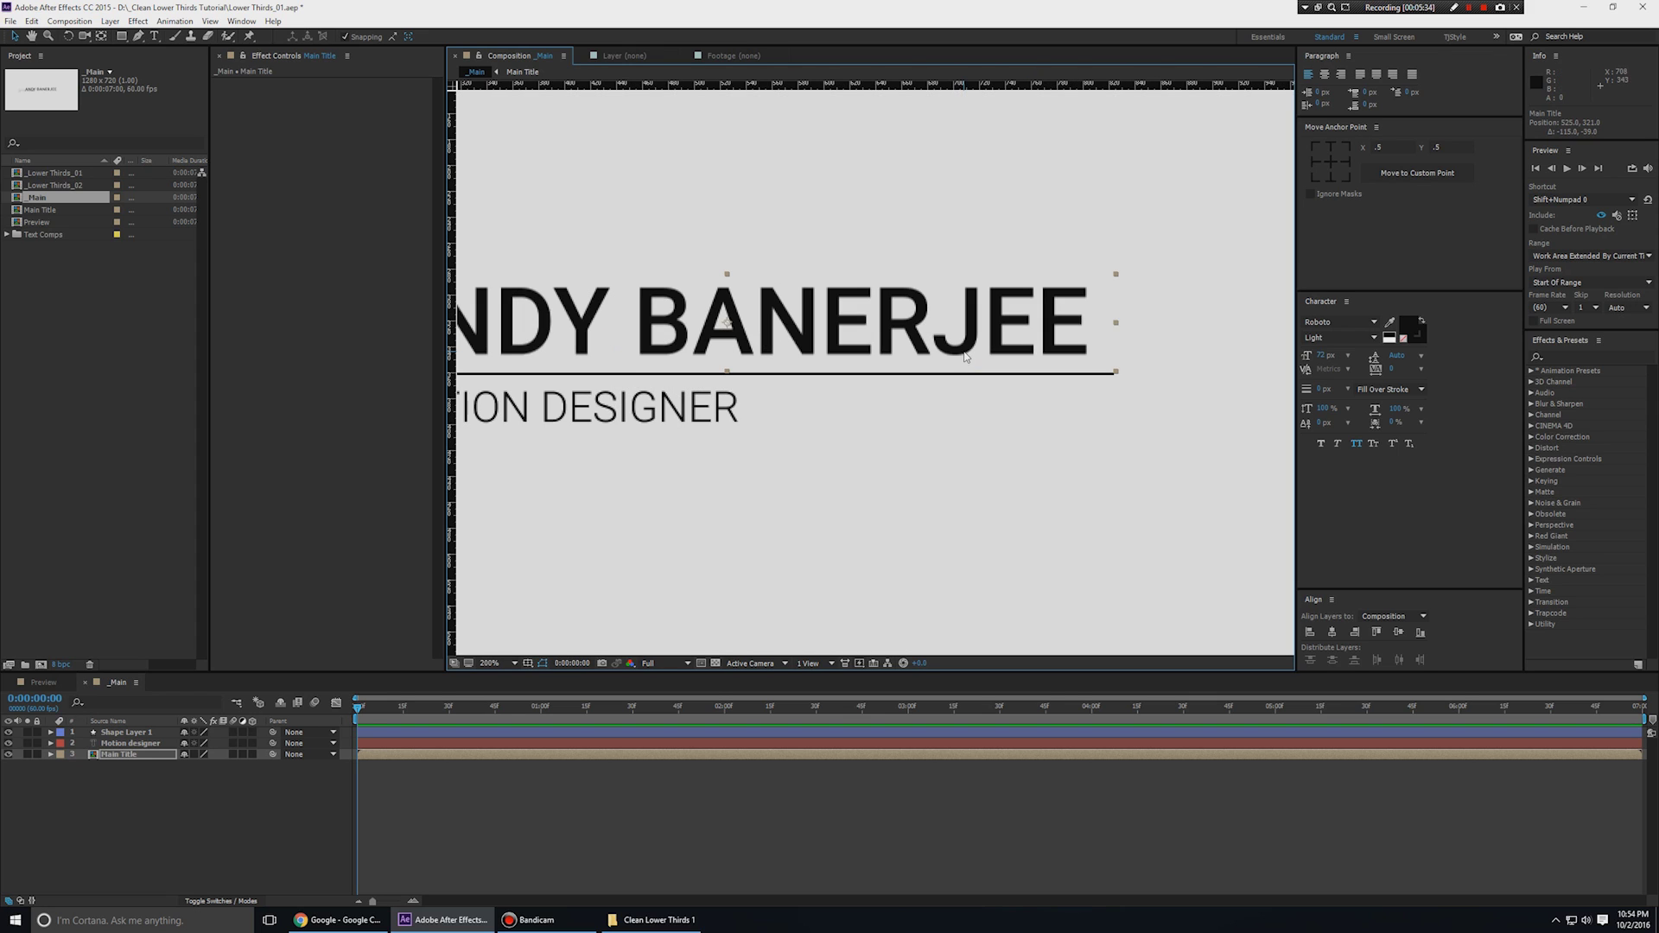
scroll(952, 351, "down", 1)
key("grave")
scroll(951, 351, "up", 1)
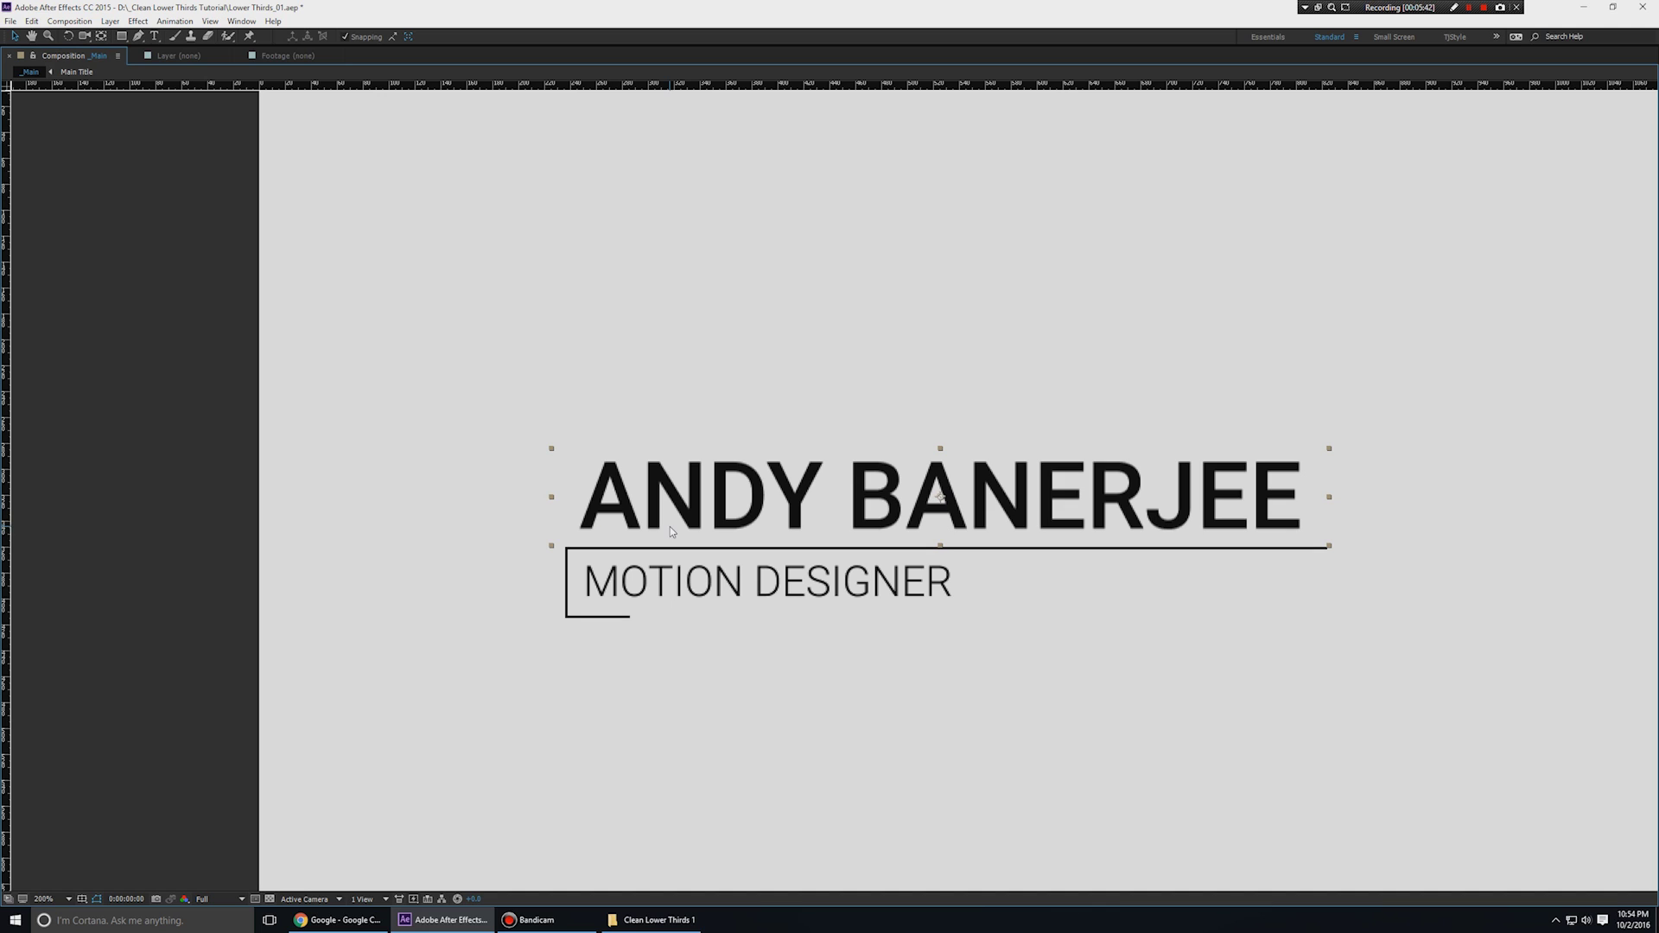
key("period")
left_click_drag(300, 582, 486, 467)
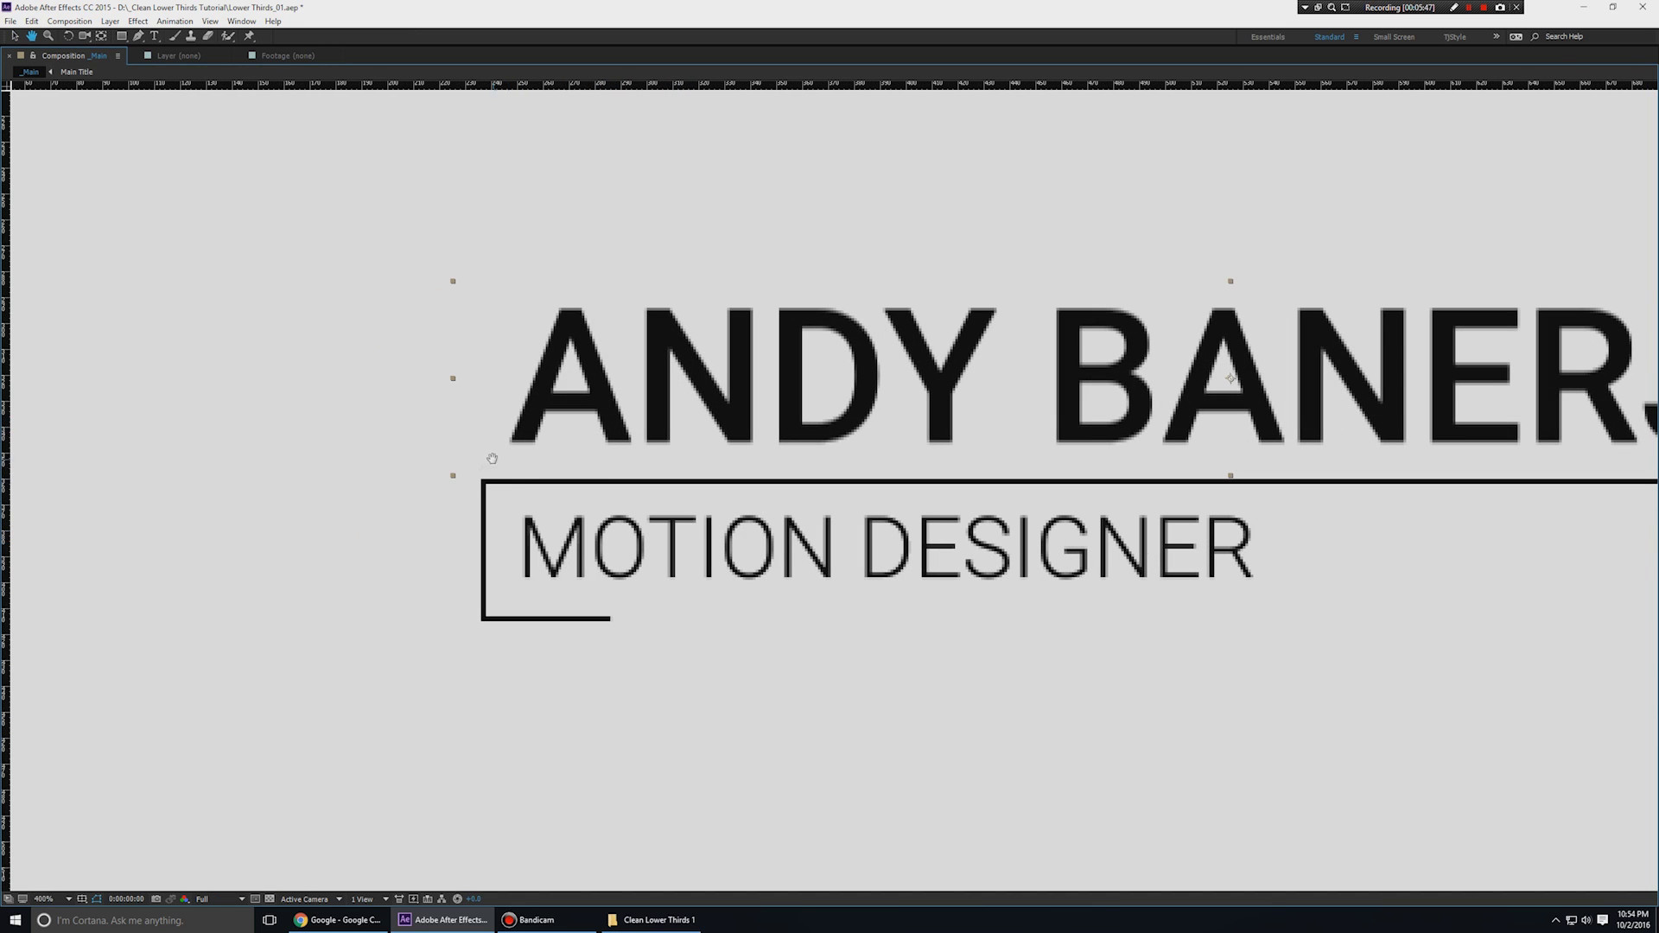
Reopen Main Title and set its comp width to 550 px.
double_click(457, 470)
key("grave")
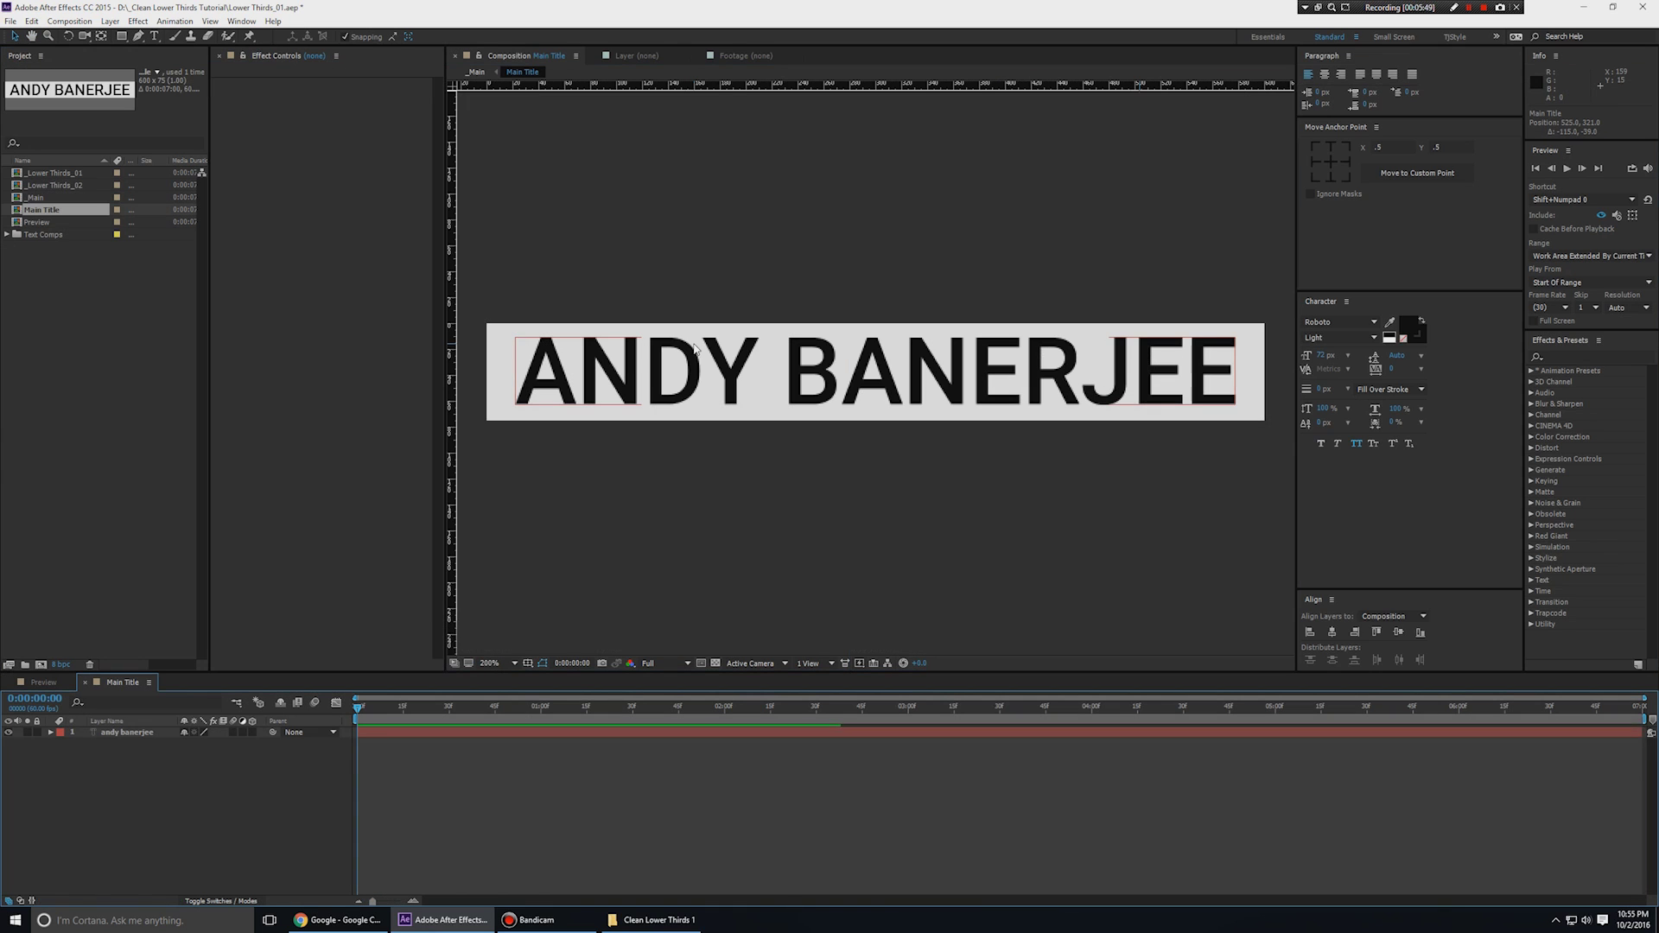
right_click(274, 760)
left_click(259, 684)
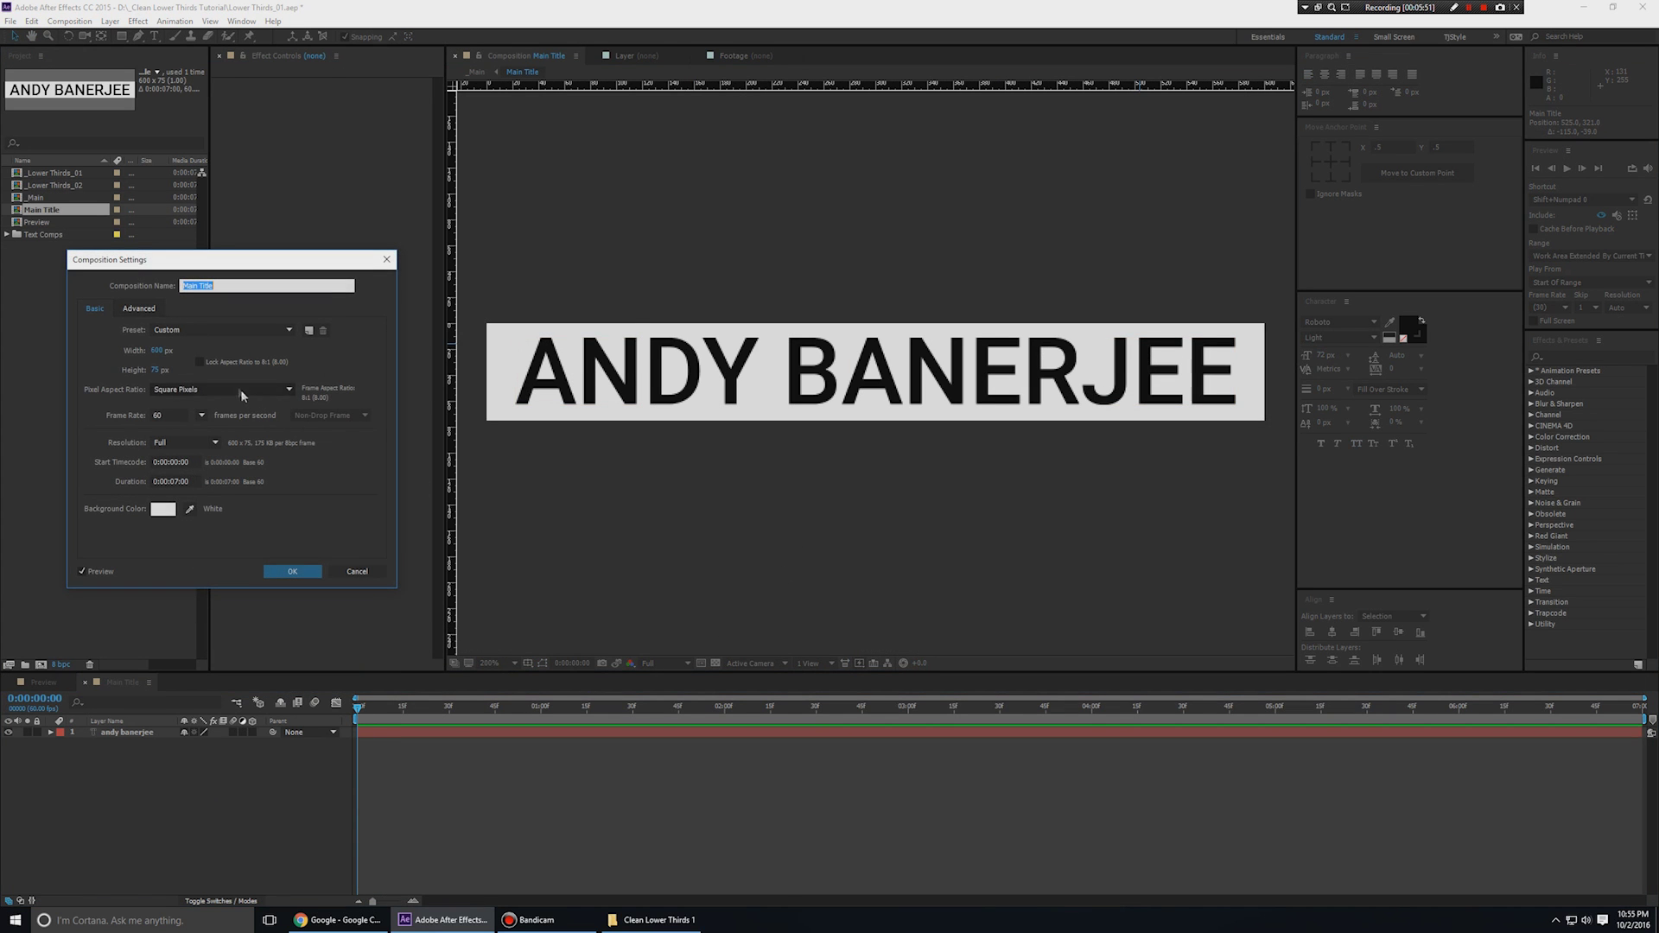
key("Tab")
type("550")
key("Return")
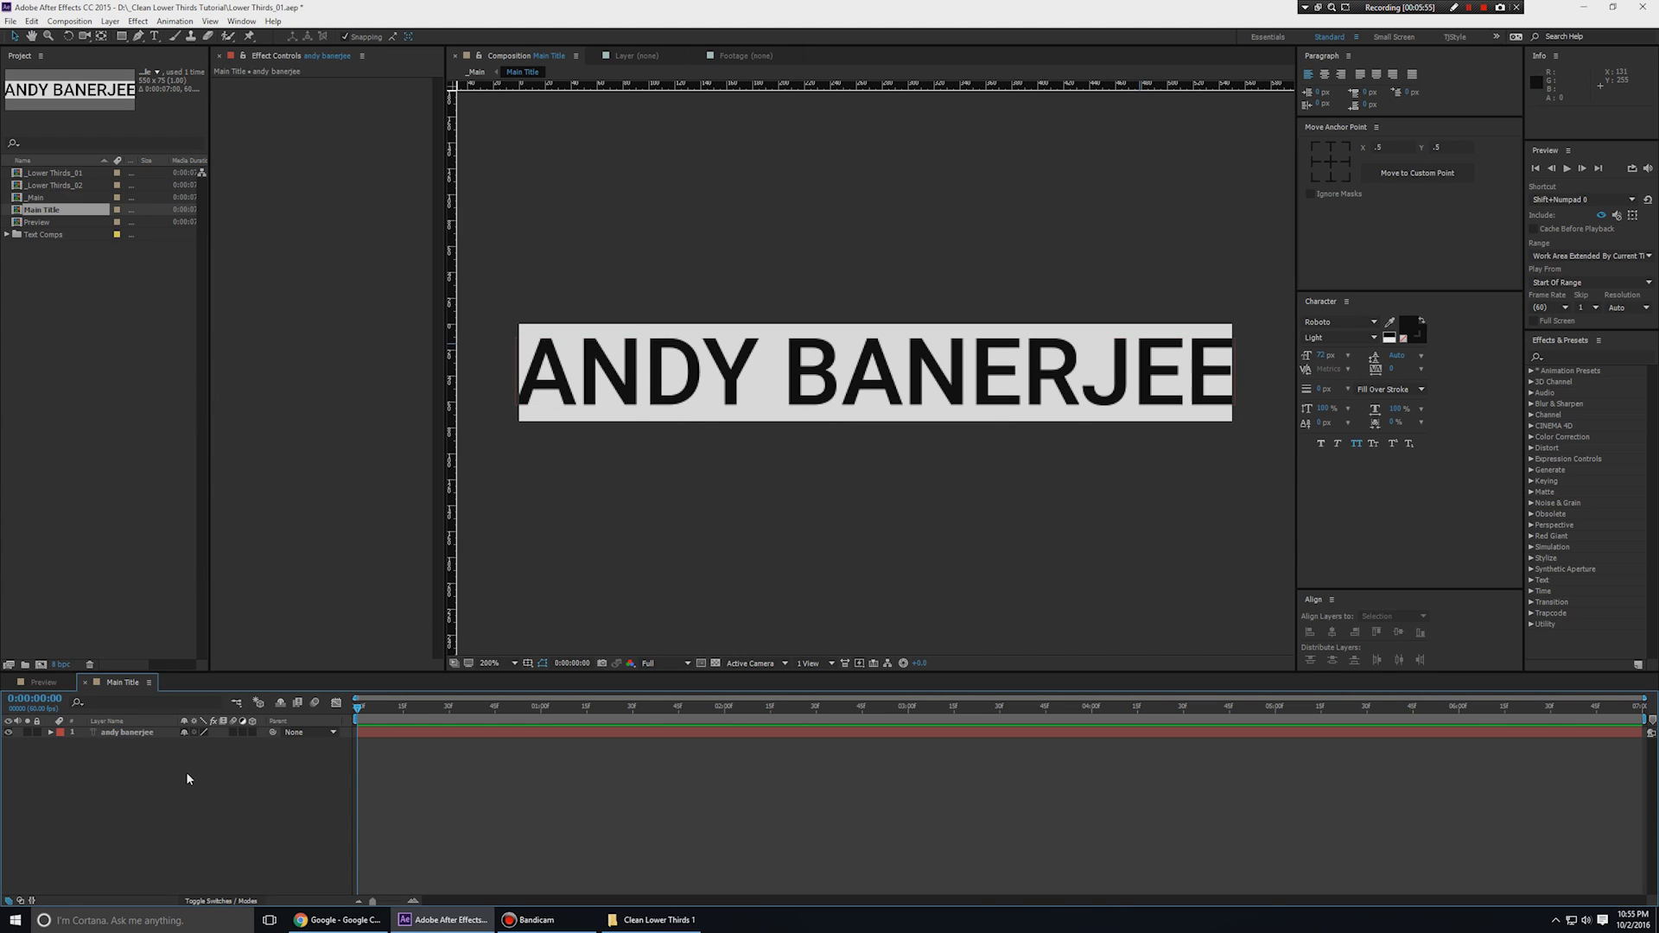
Centre the name layer's anchor point, set its Scale to 9, then reopen _Main.
left_click(1201, 401)
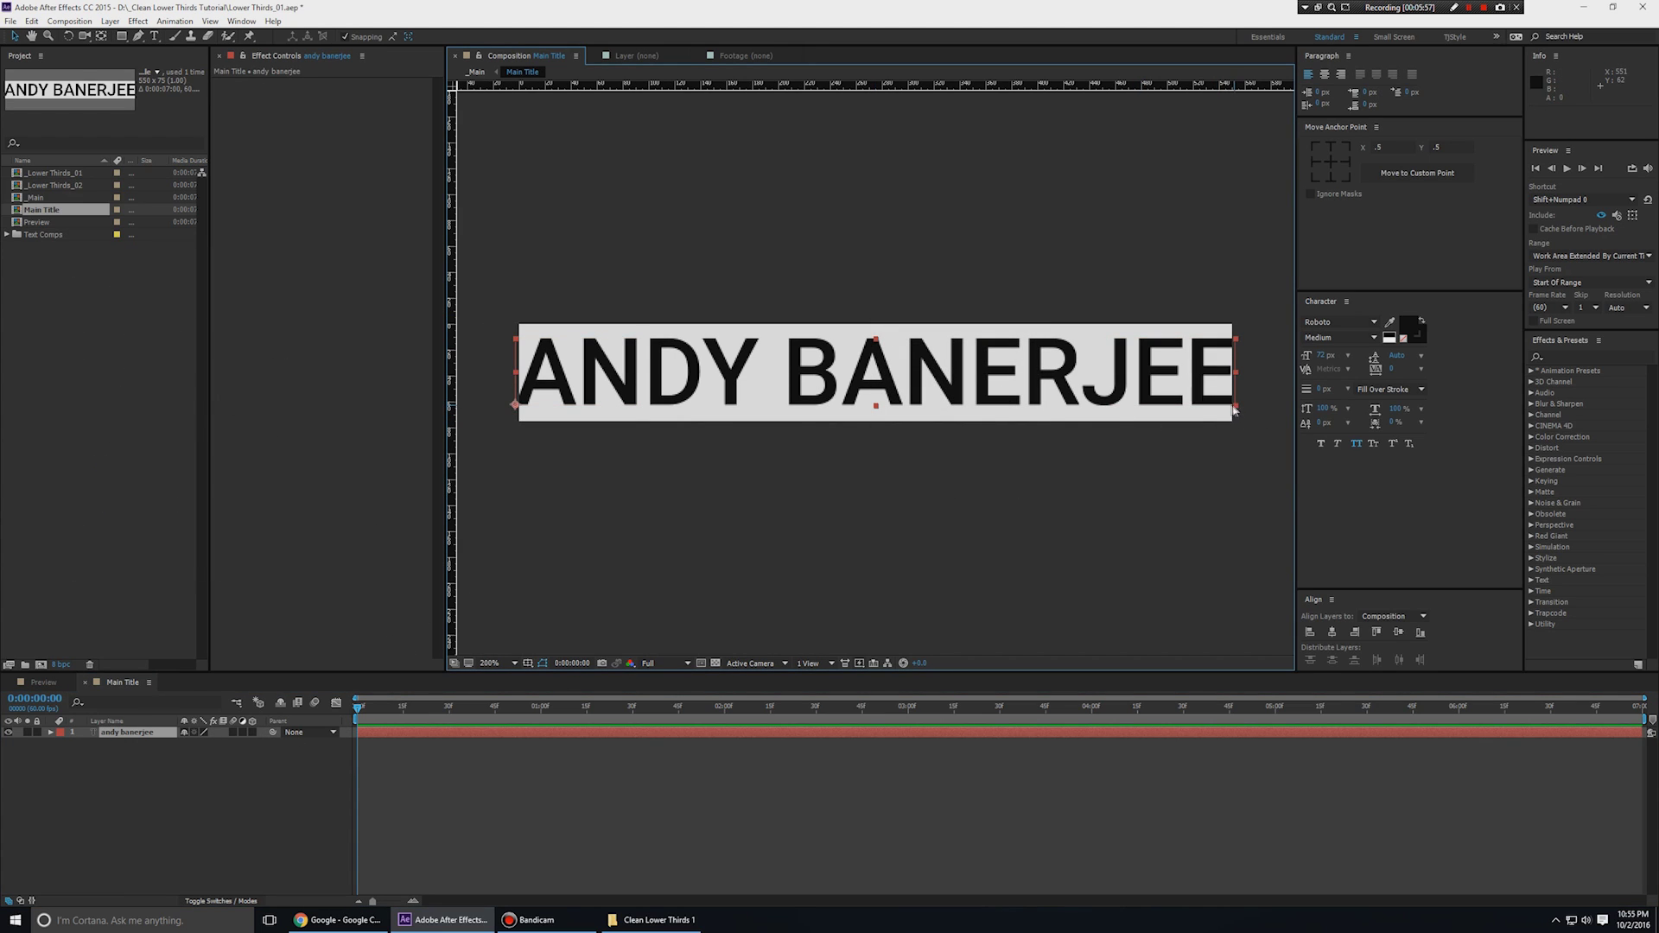
left_click(1330, 162)
key("s")
left_click(197, 743)
type("97.")
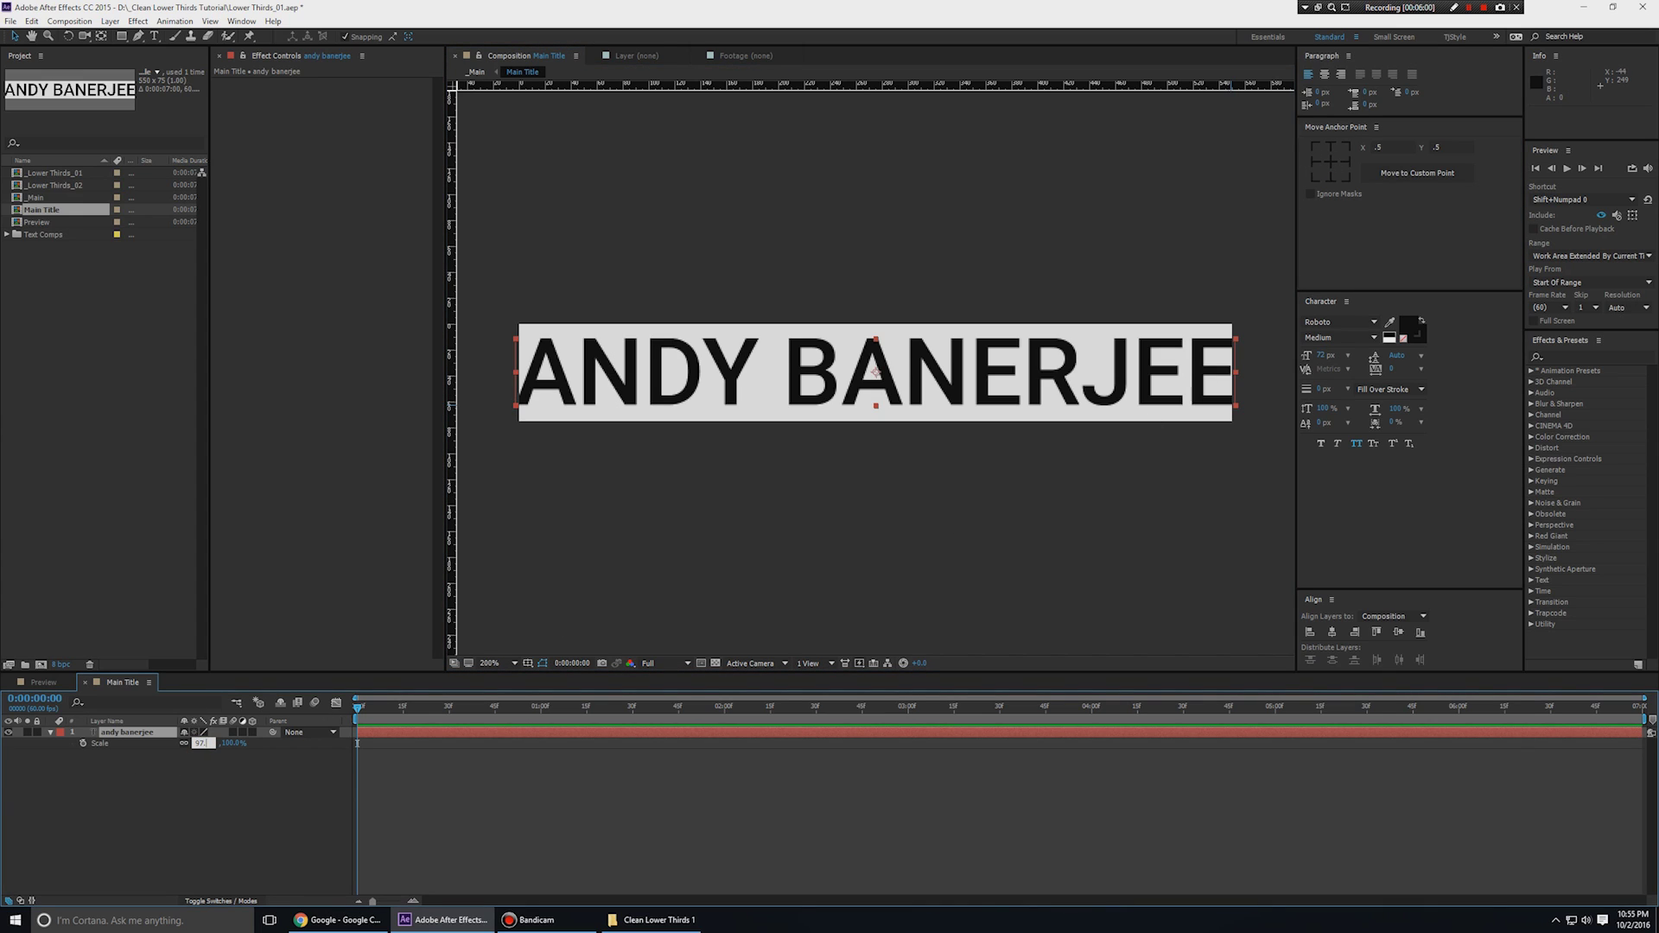
key("Return")
left_click(199, 826)
key("ctrl+w")
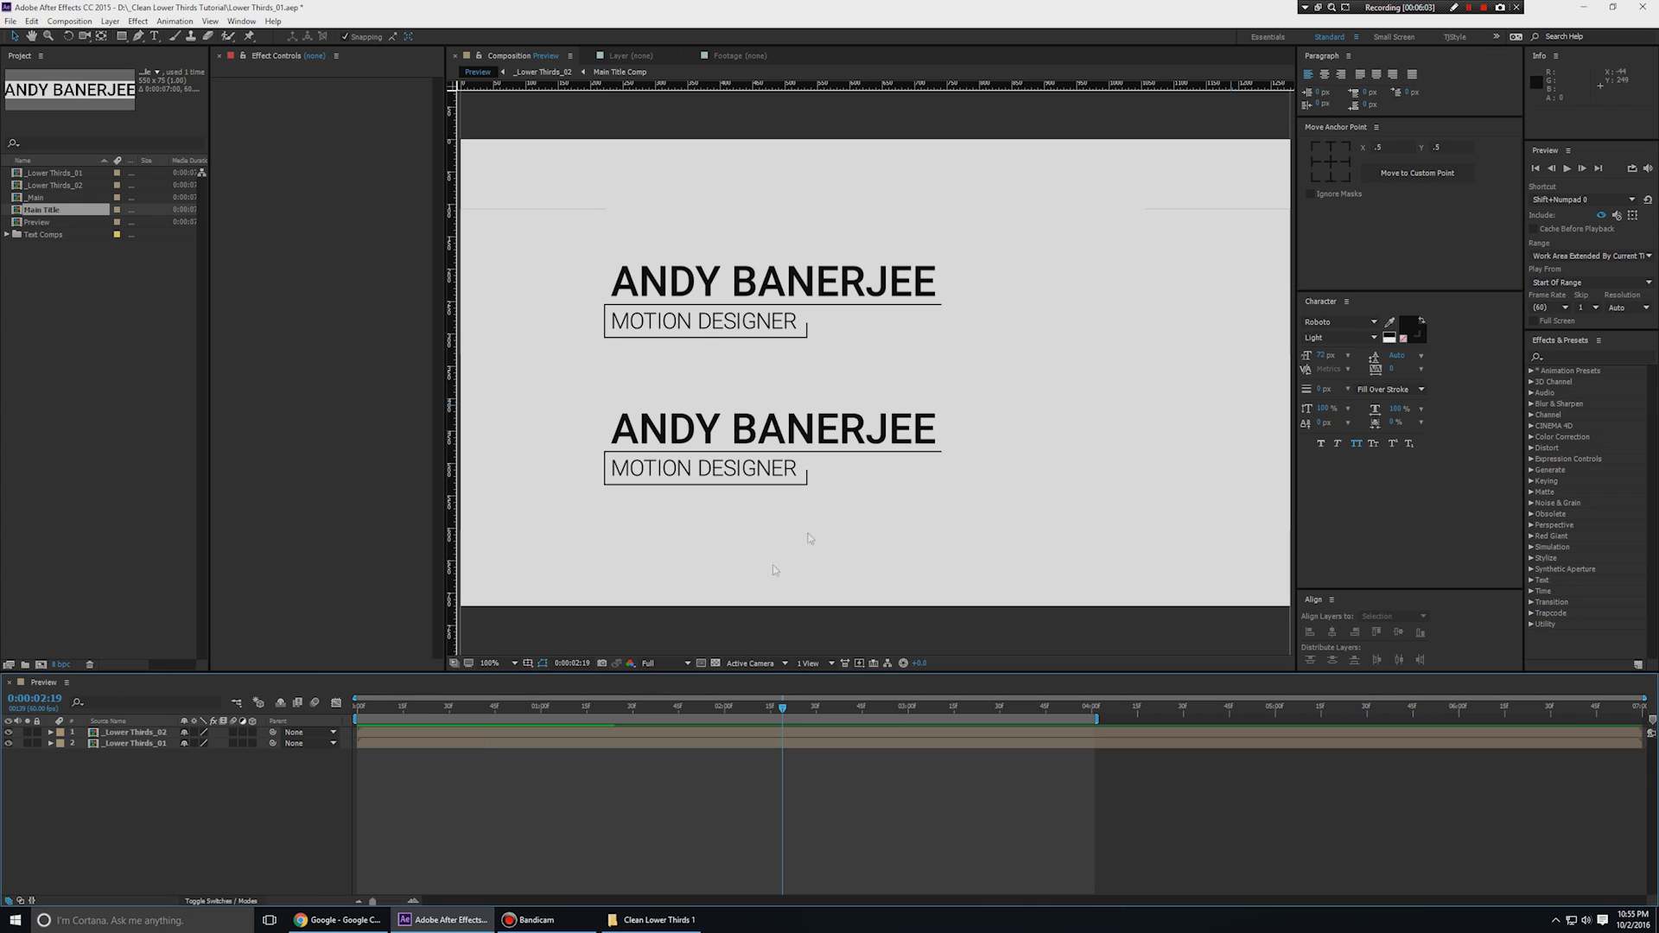
double_click(39, 198)
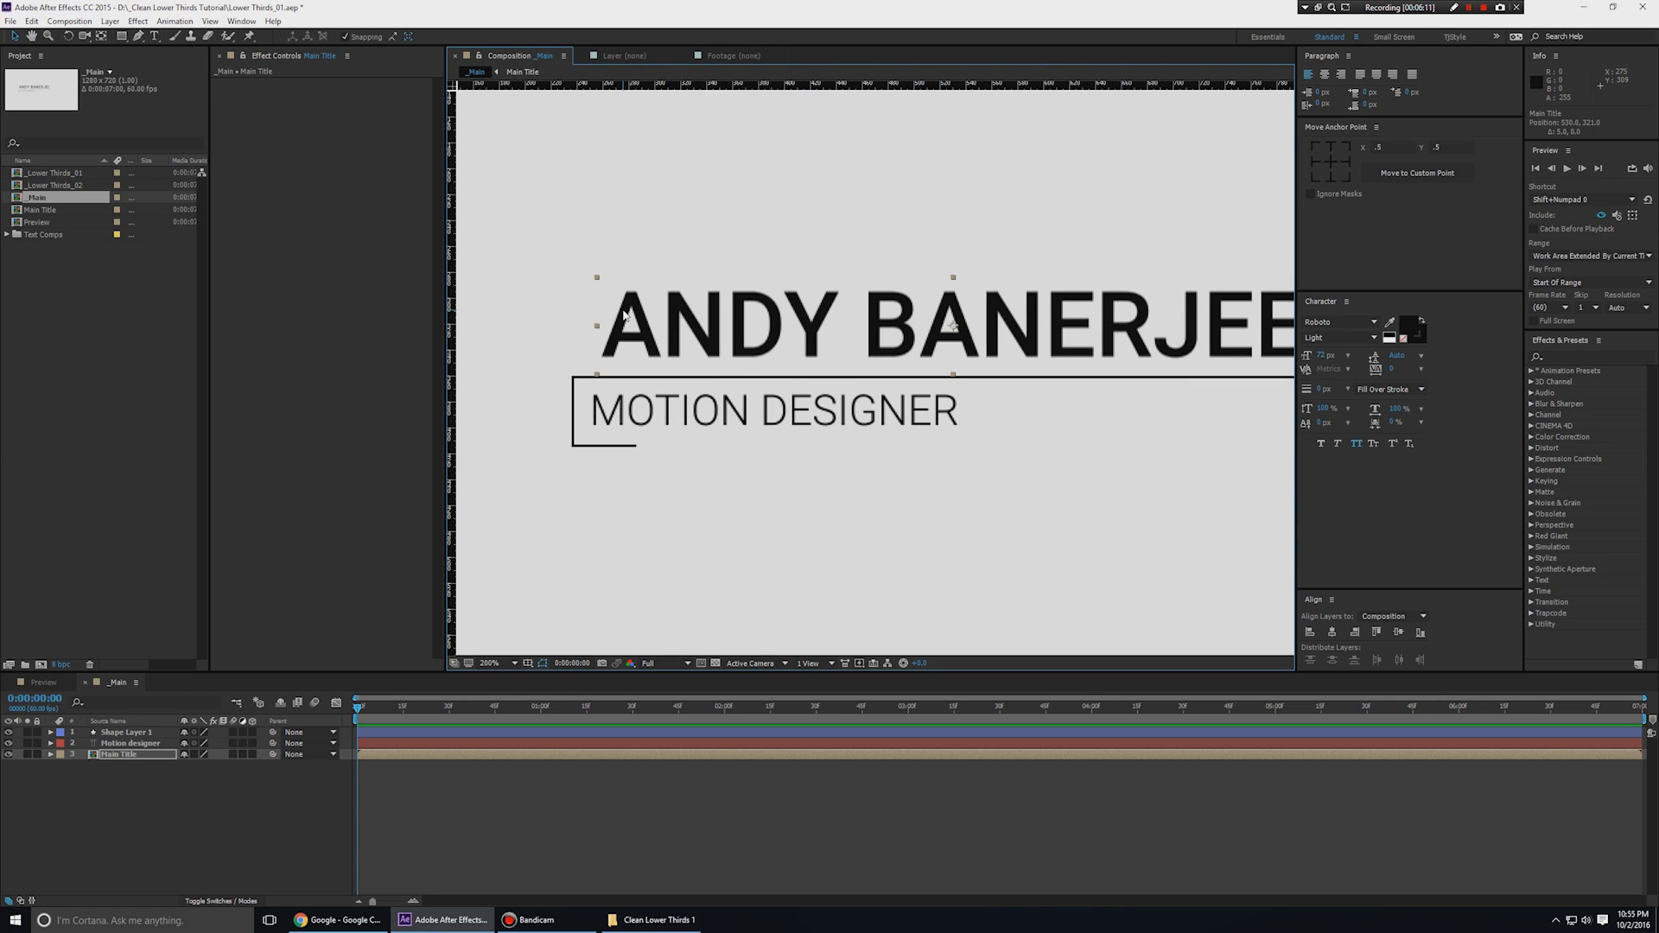
Pre-compose the MOTION DESIGNER layer into a new 'Subtitle Comp', moving all attributes.
left_click_drag(624, 316, 539, 344)
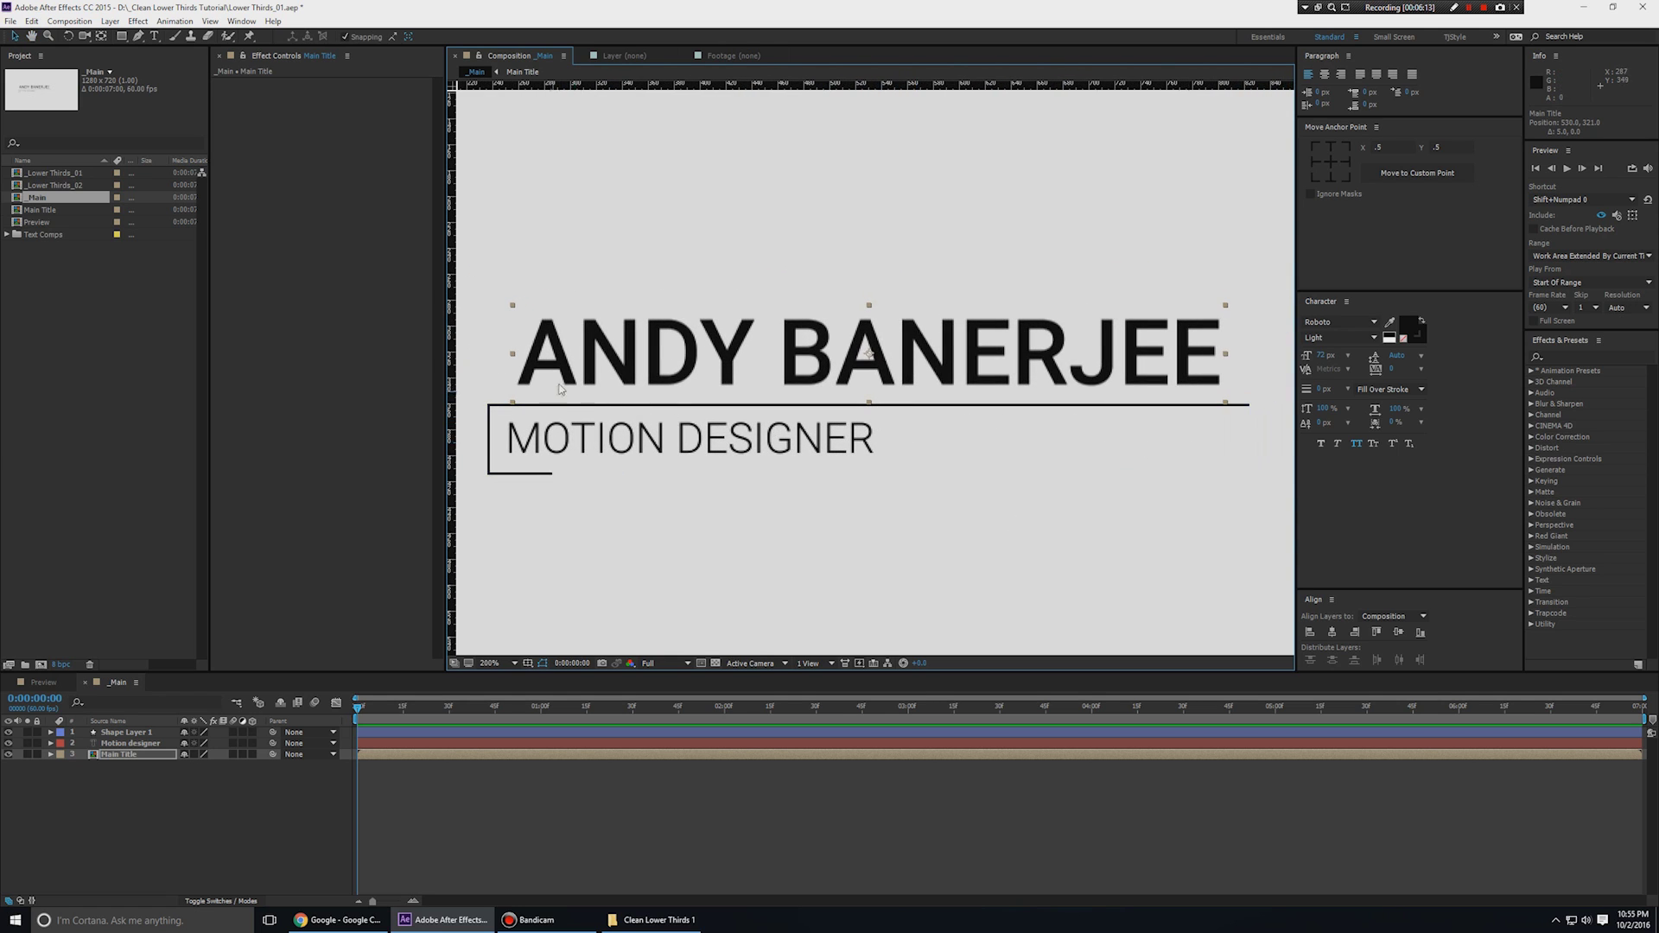
left_click(556, 618)
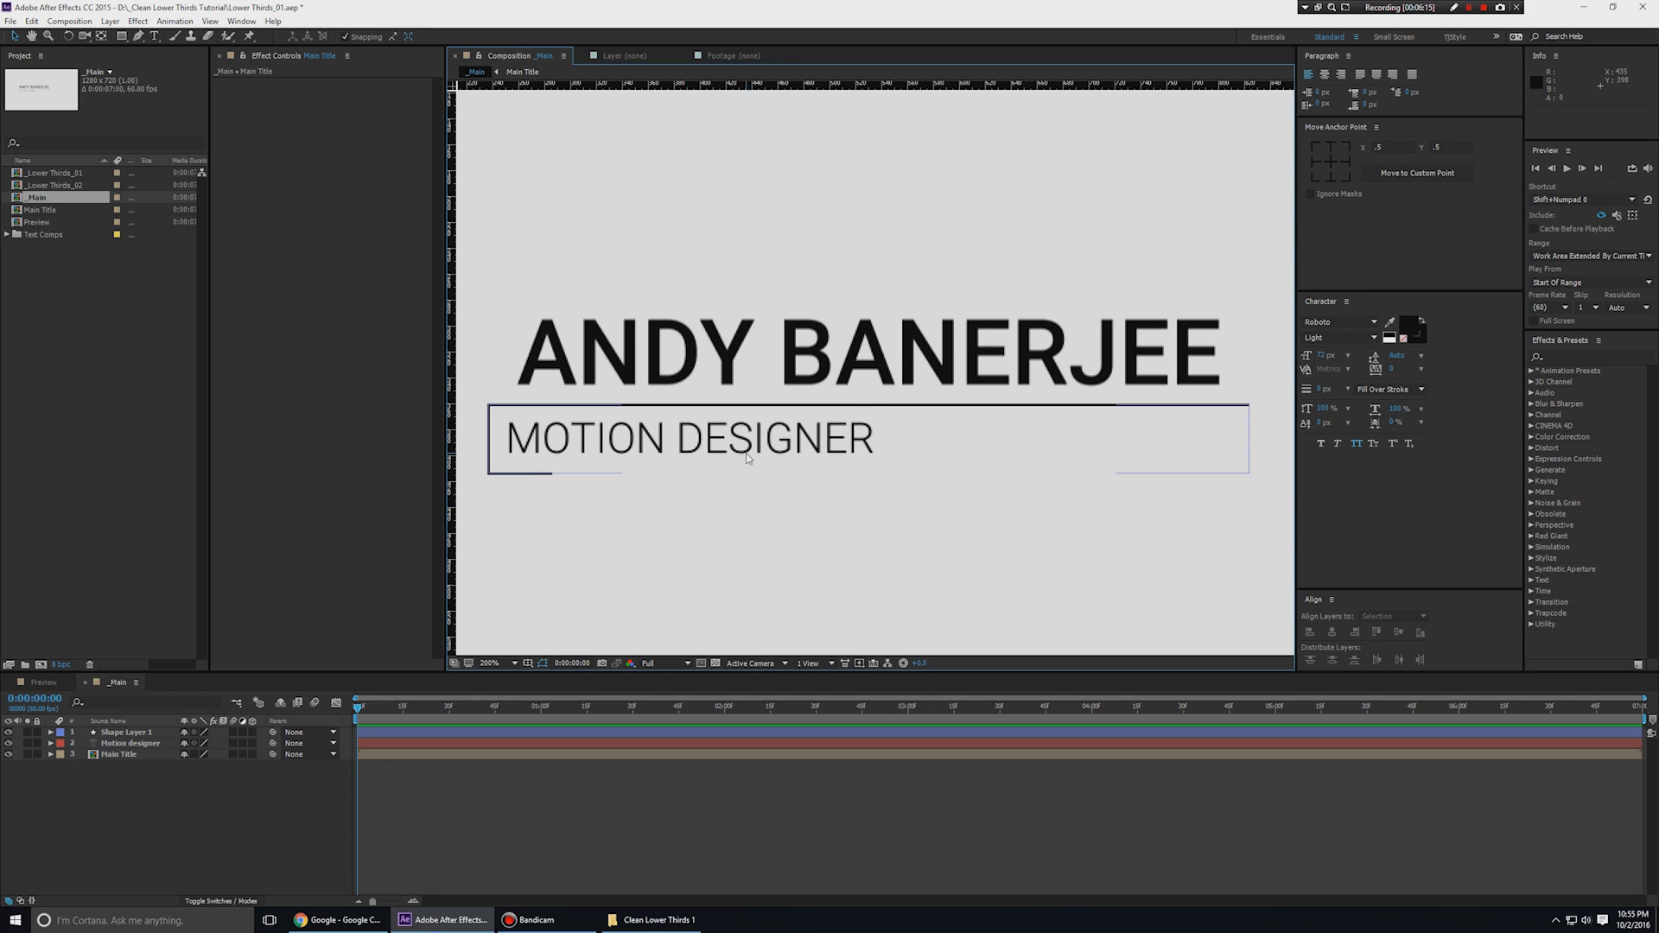
key("h")
mouse_move(747, 458)
left_mouse_down()
mouse_move(823, 470)
mouse_move(970, 440)
mouse_move(765, 449)
left_mouse_up()
key("v")
left_click(120, 754)
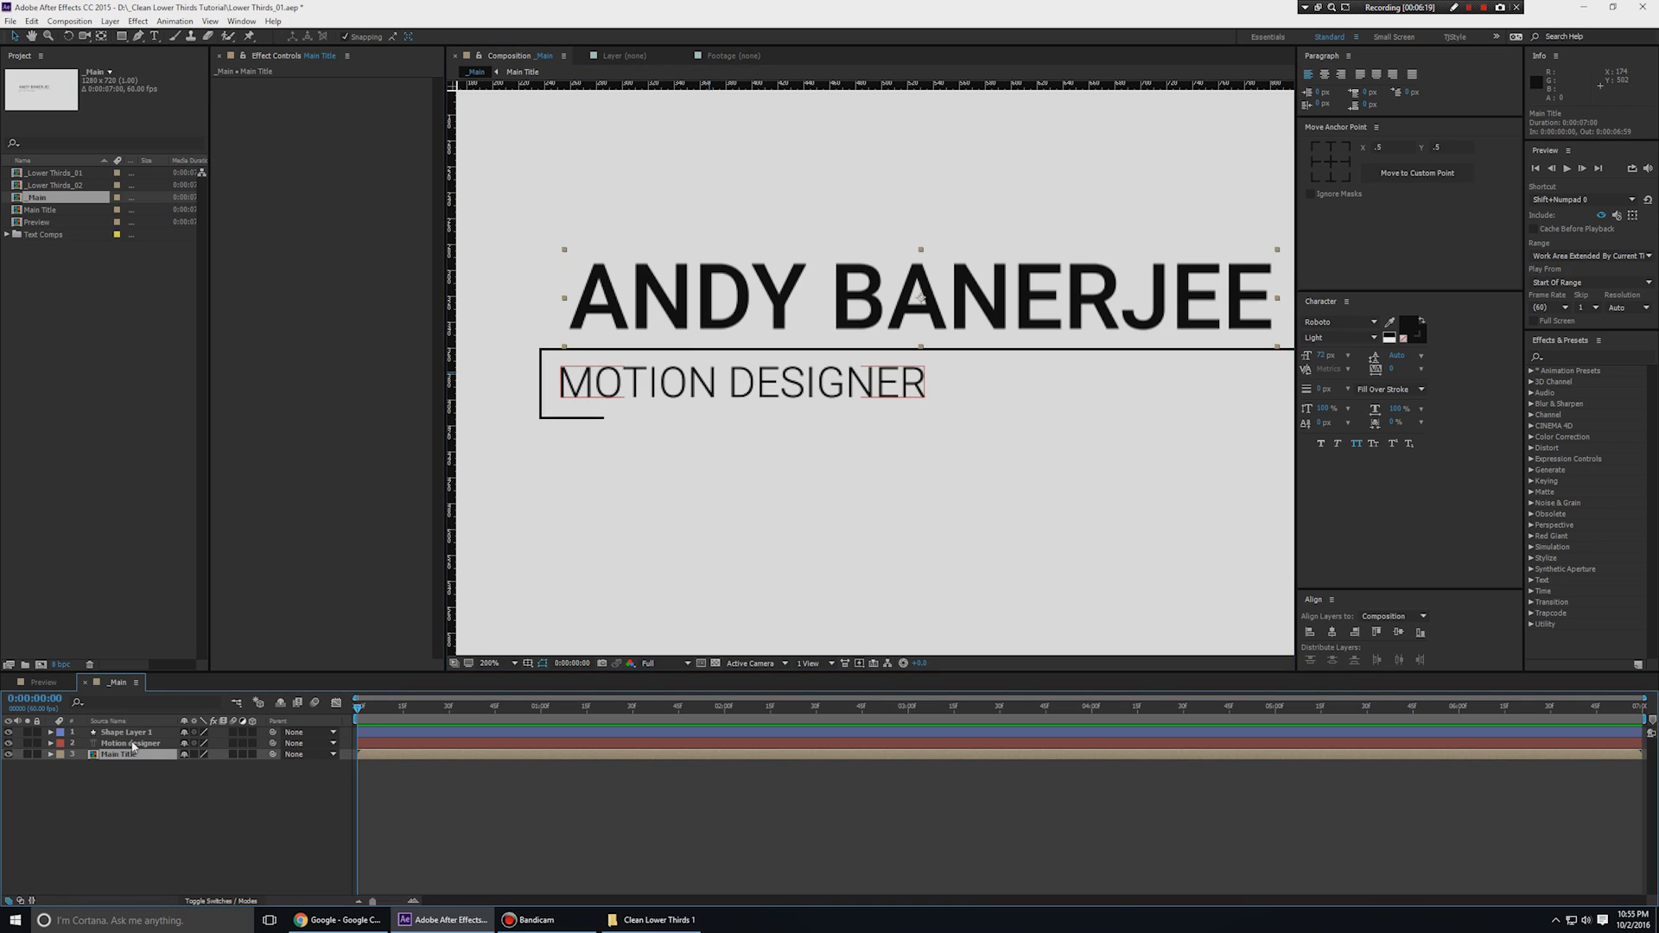
left_click(131, 744)
key("ctrl+shift+c")
type("Subtitle Comp")
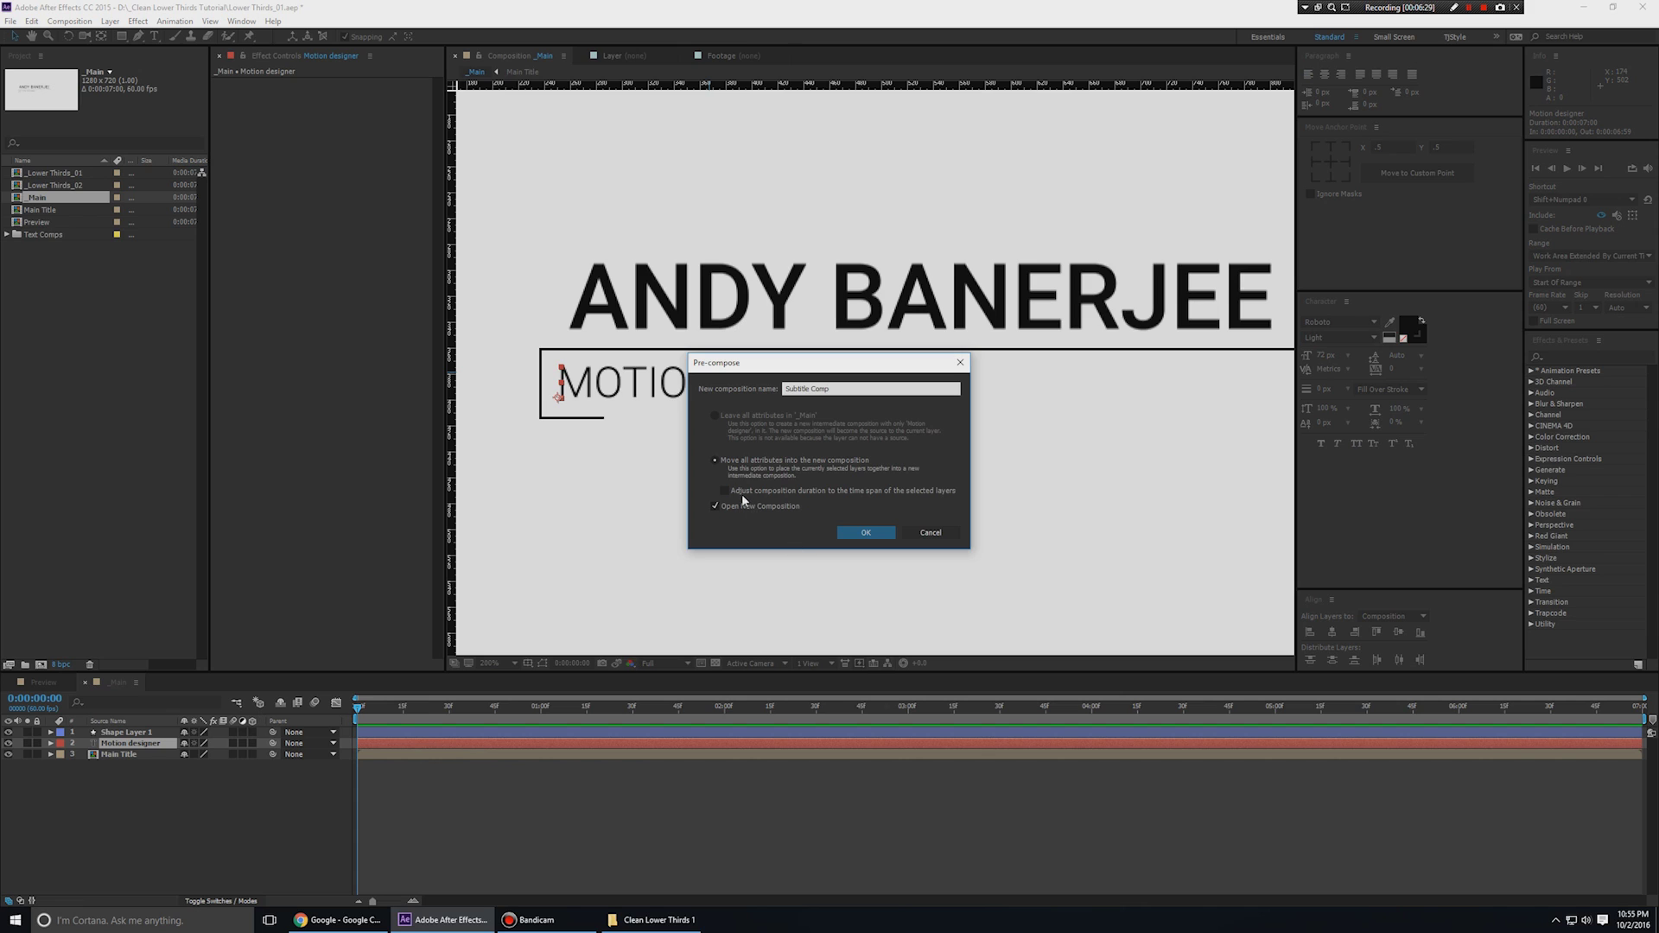
left_click(873, 531)
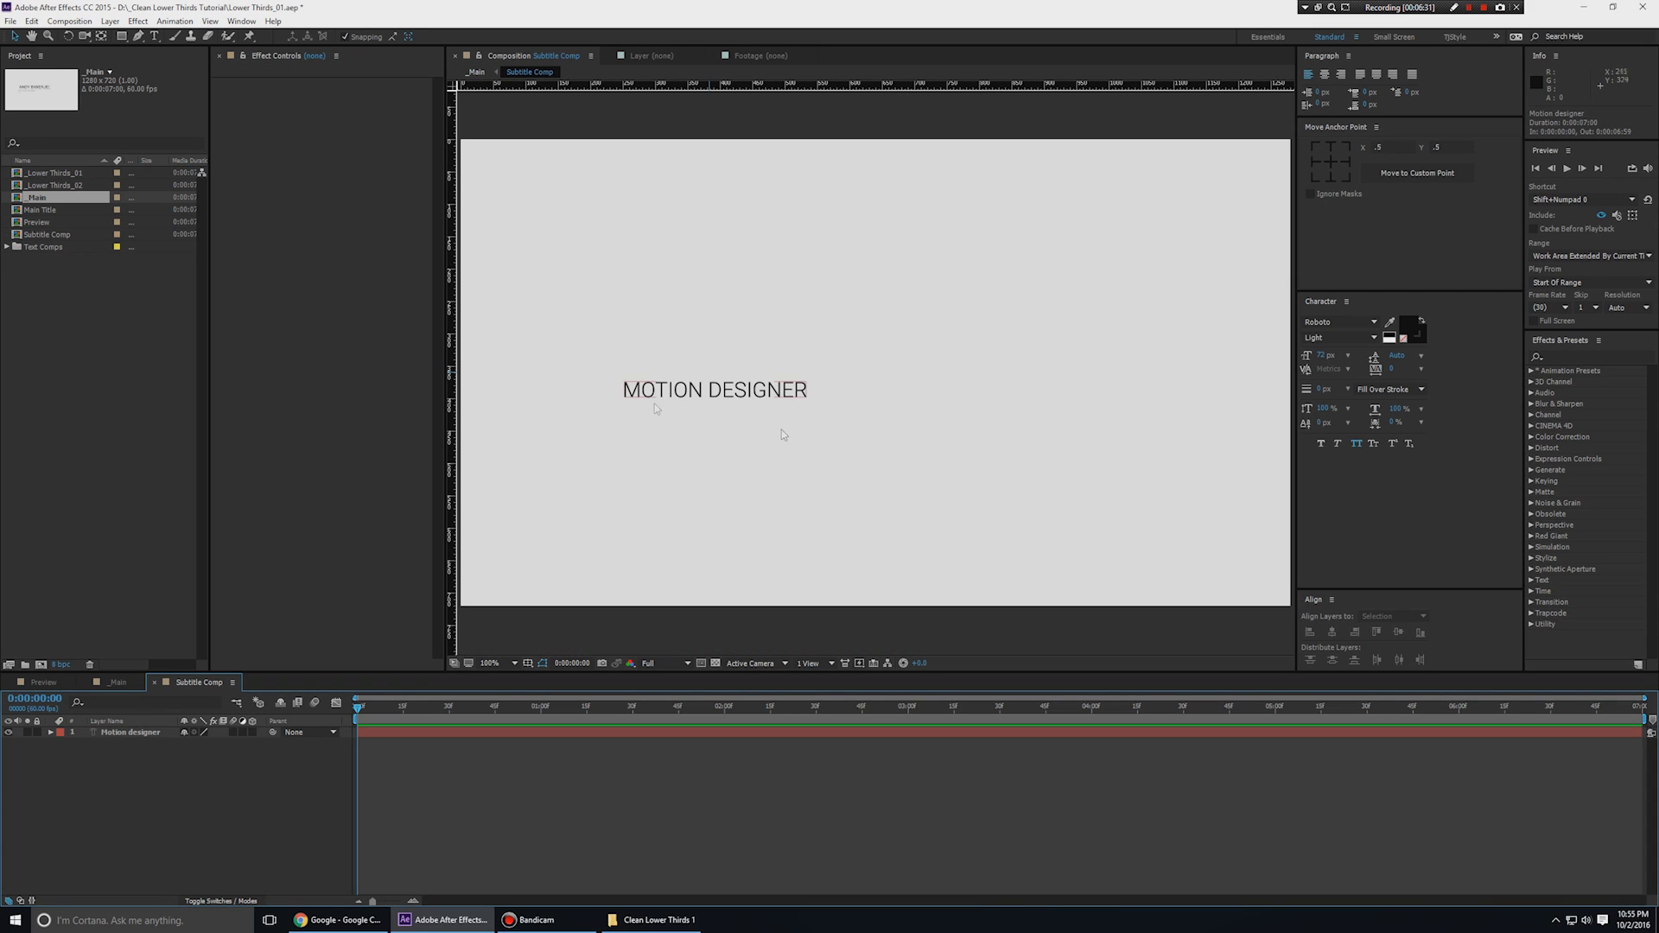
Resize the Subtitle Comp to 500 × 75 px in Composition Settings.
left_click(783, 434)
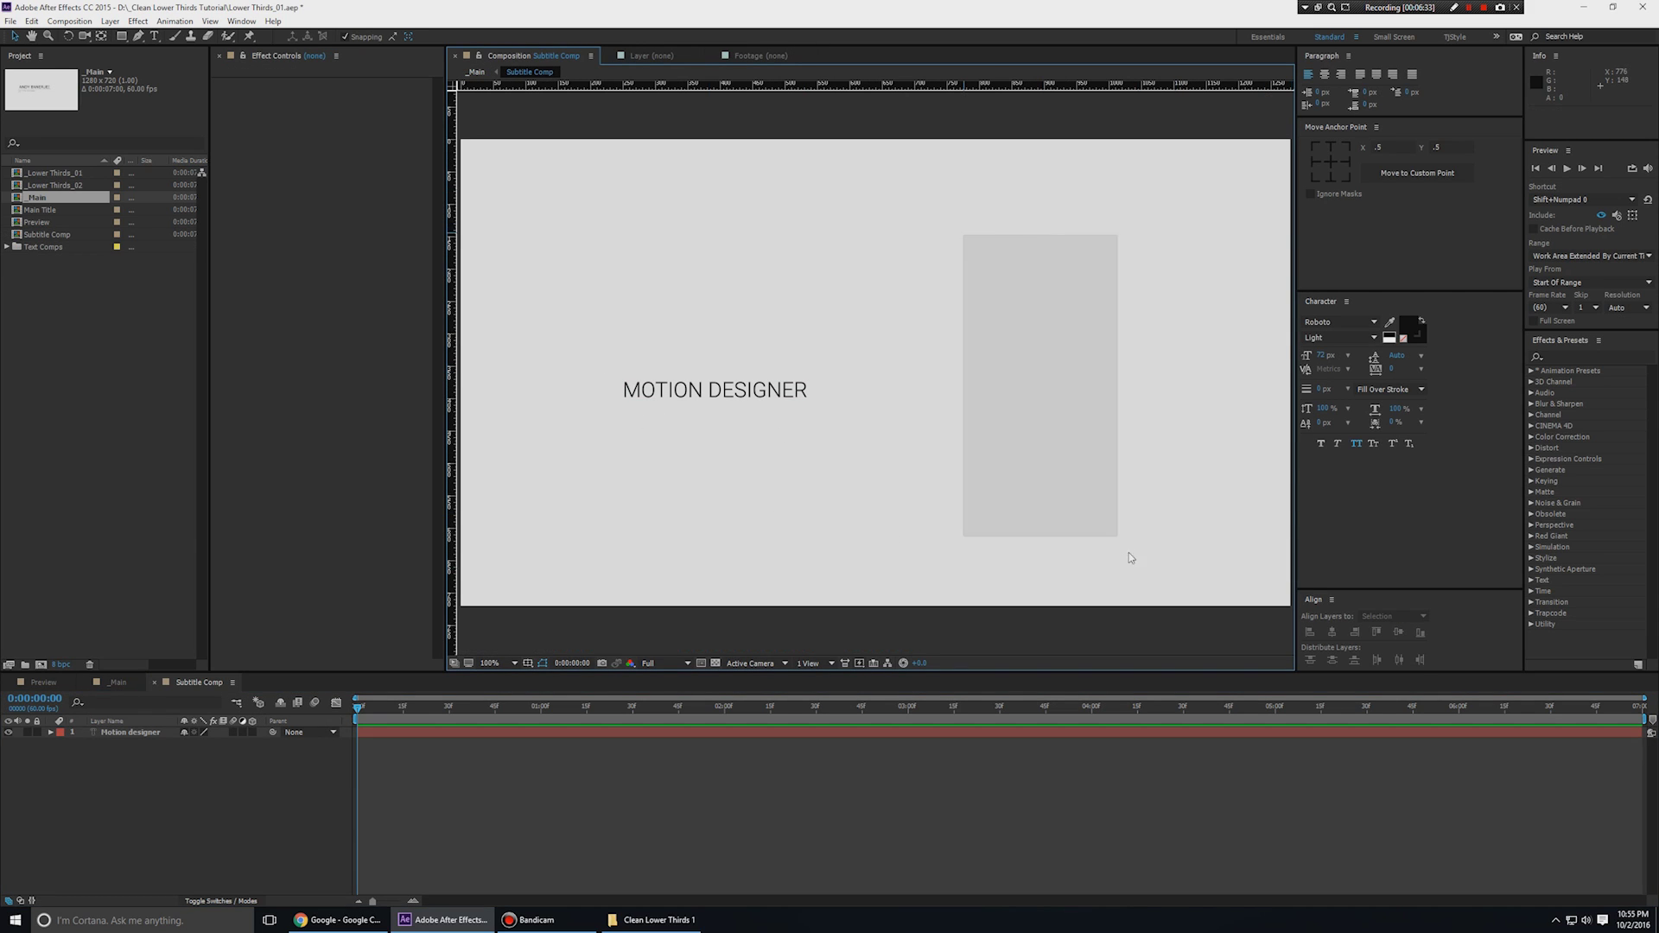
right_click(167, 821)
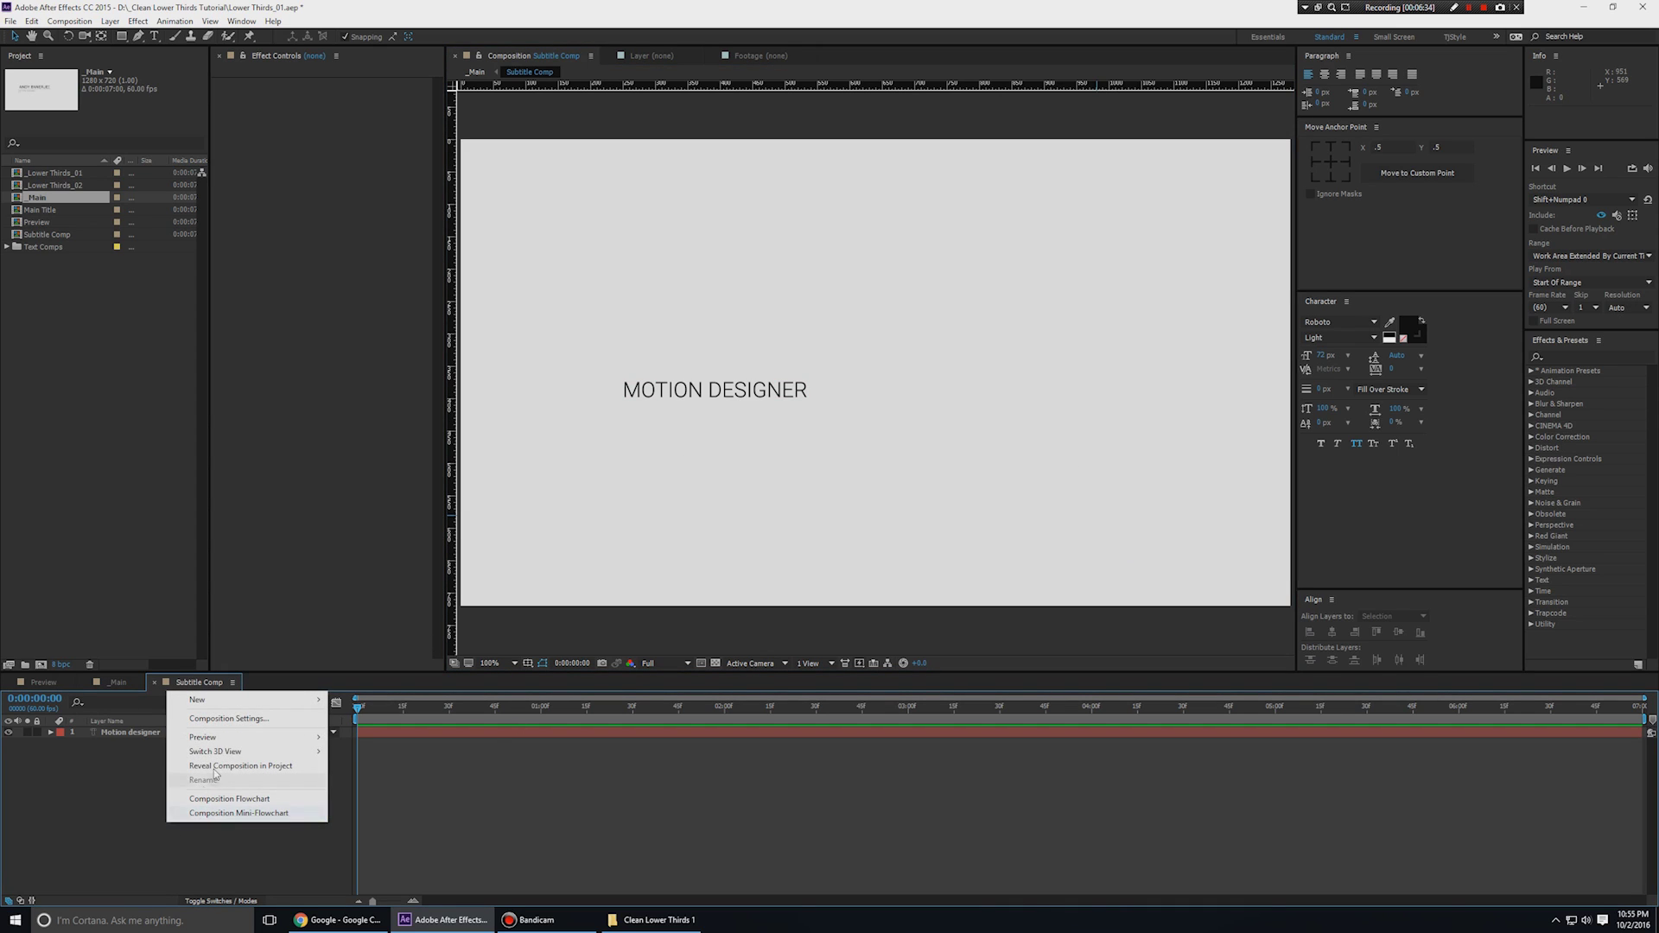
left_click(203, 717)
left_click(160, 351)
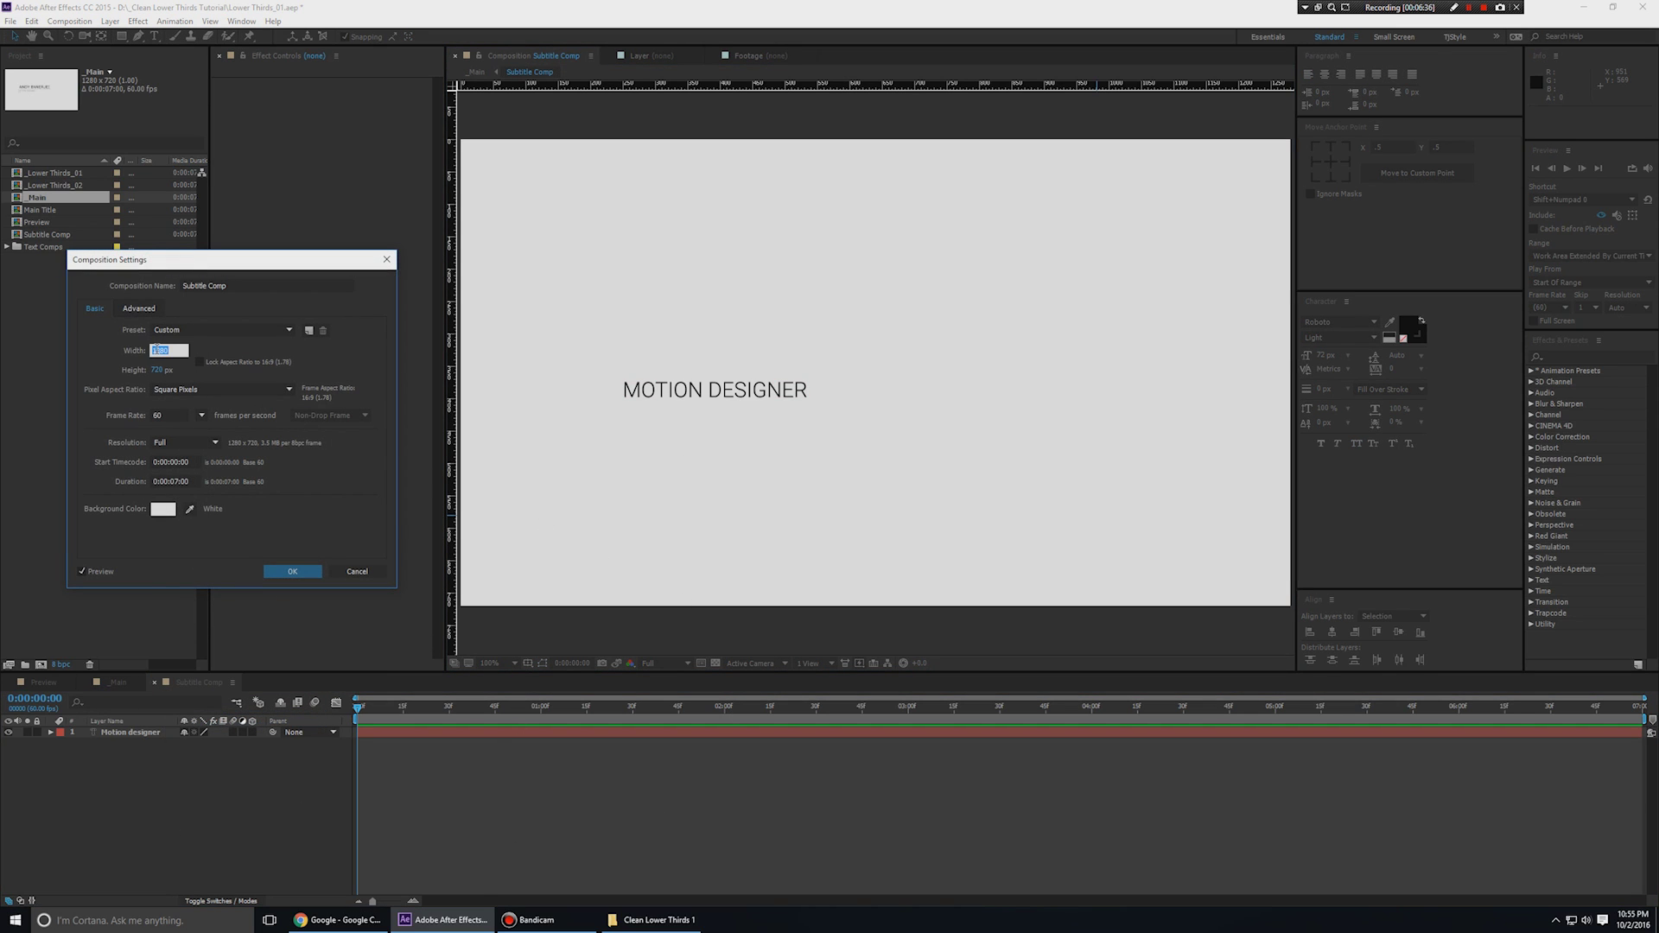
type("500")
key("Tab")
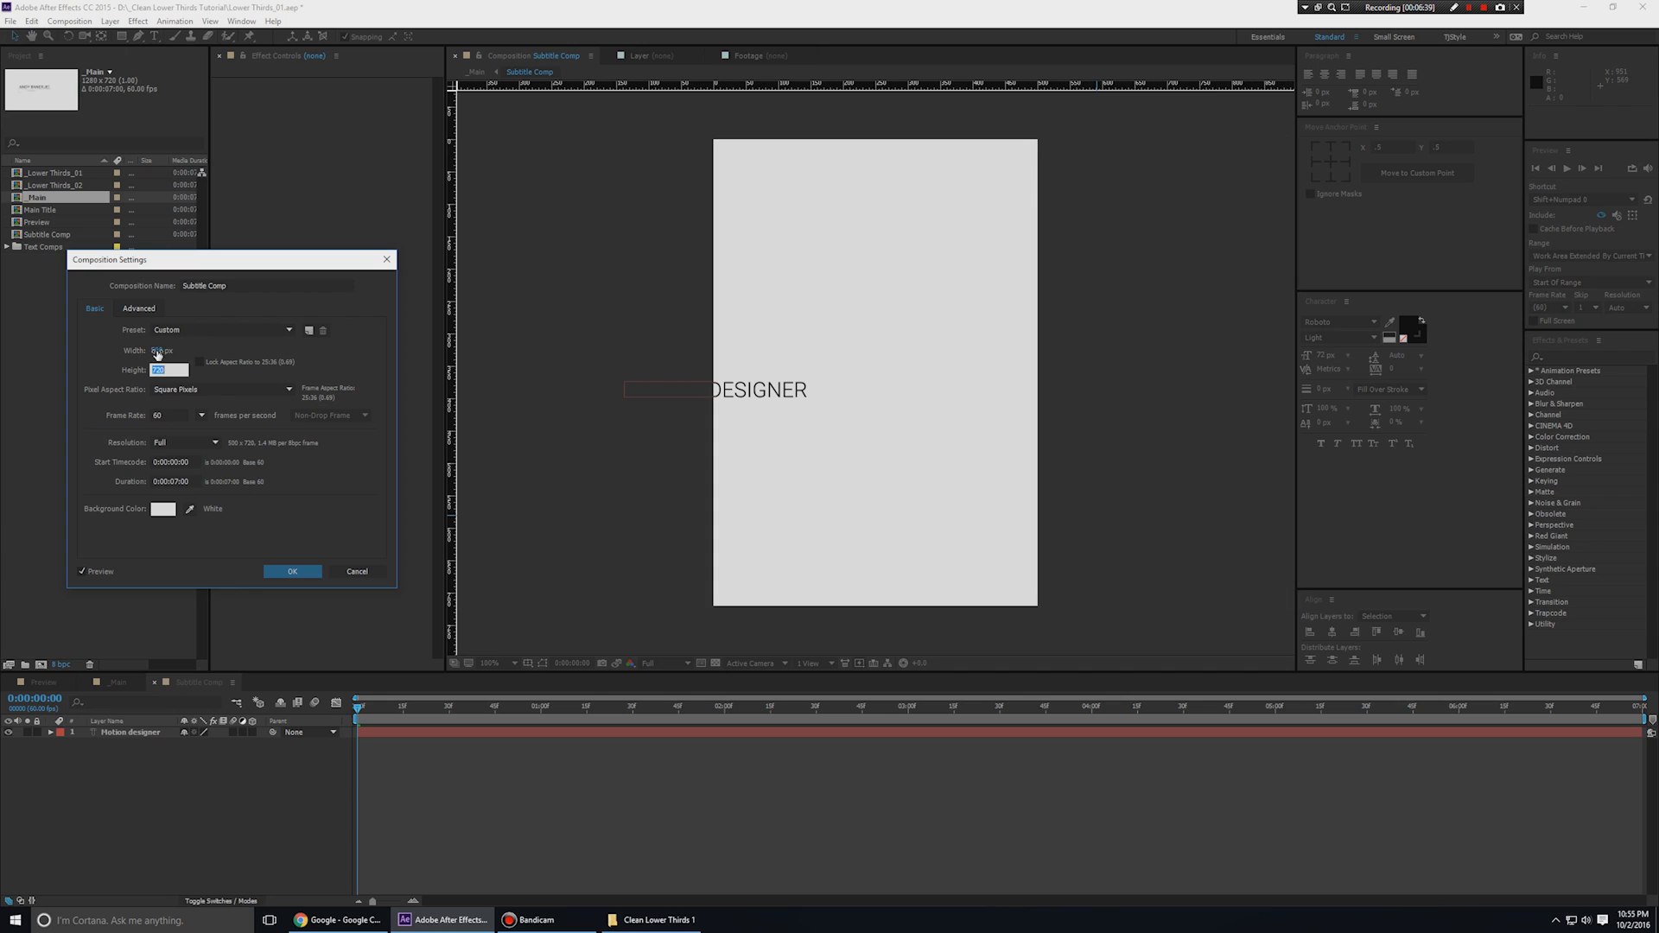
type("75")
key("Return")
Centre the MOTION DESIGNER text horizontally and vertically in the bar.
left_click_drag(796, 482, 692, 250)
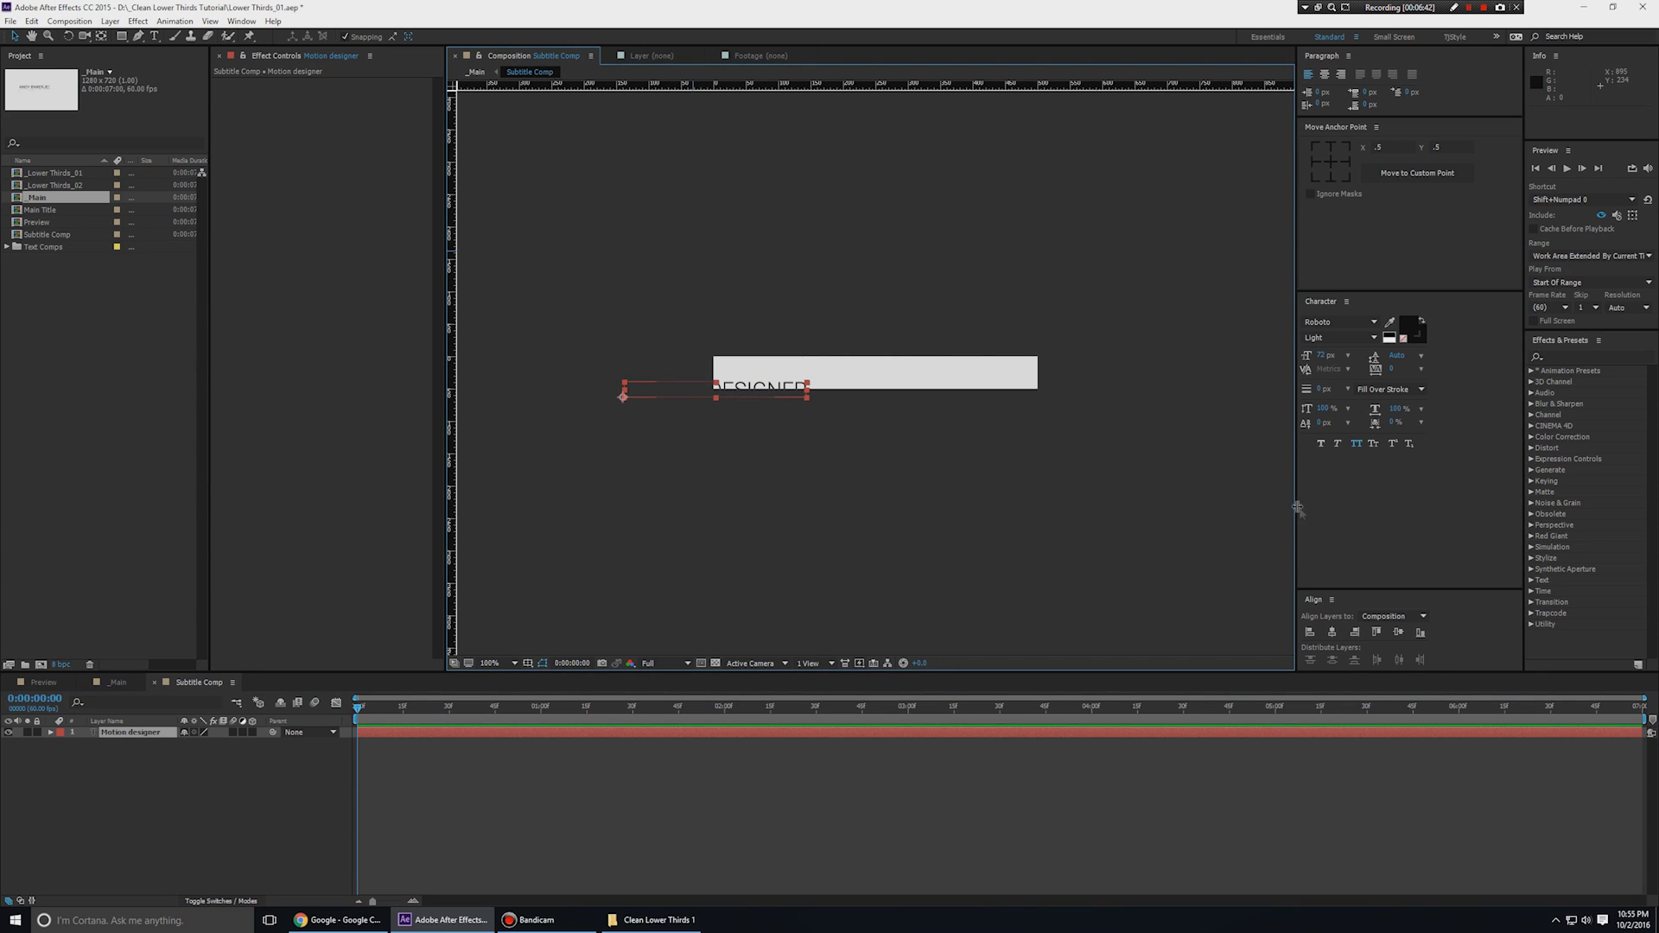
left_click(1331, 632)
left_click(1398, 632)
key("period")
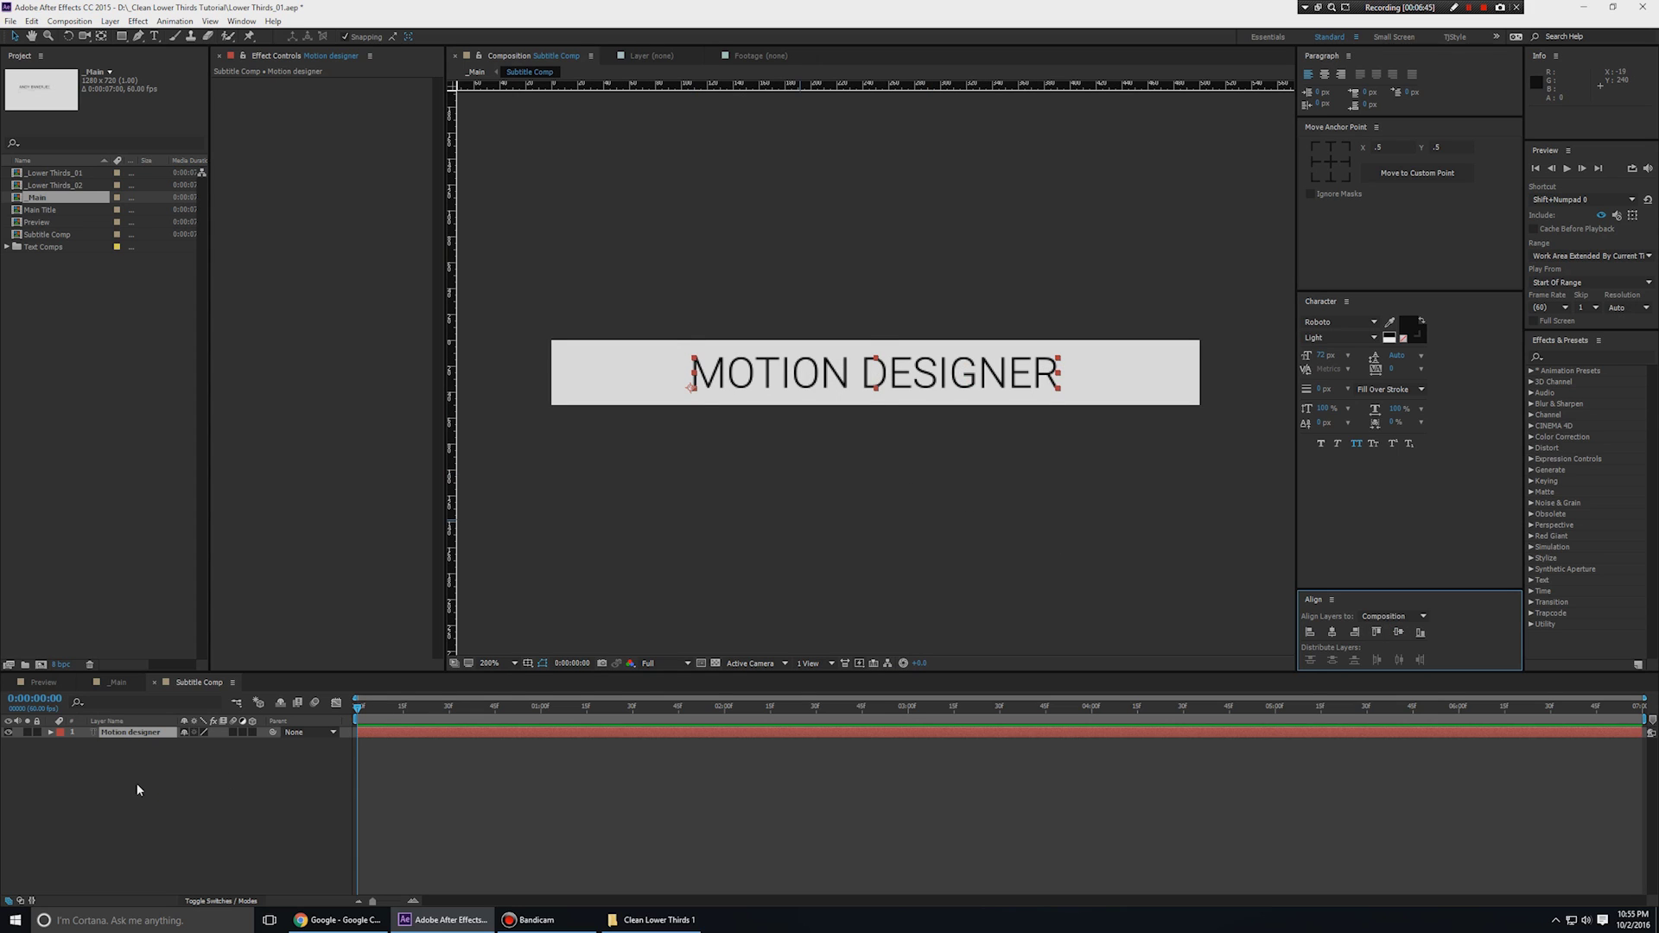
Narrow the comp width to 300 px, then to 250 px.
right_click(136, 783)
left_click(190, 680)
left_click(163, 351)
type("300")
key("Return")
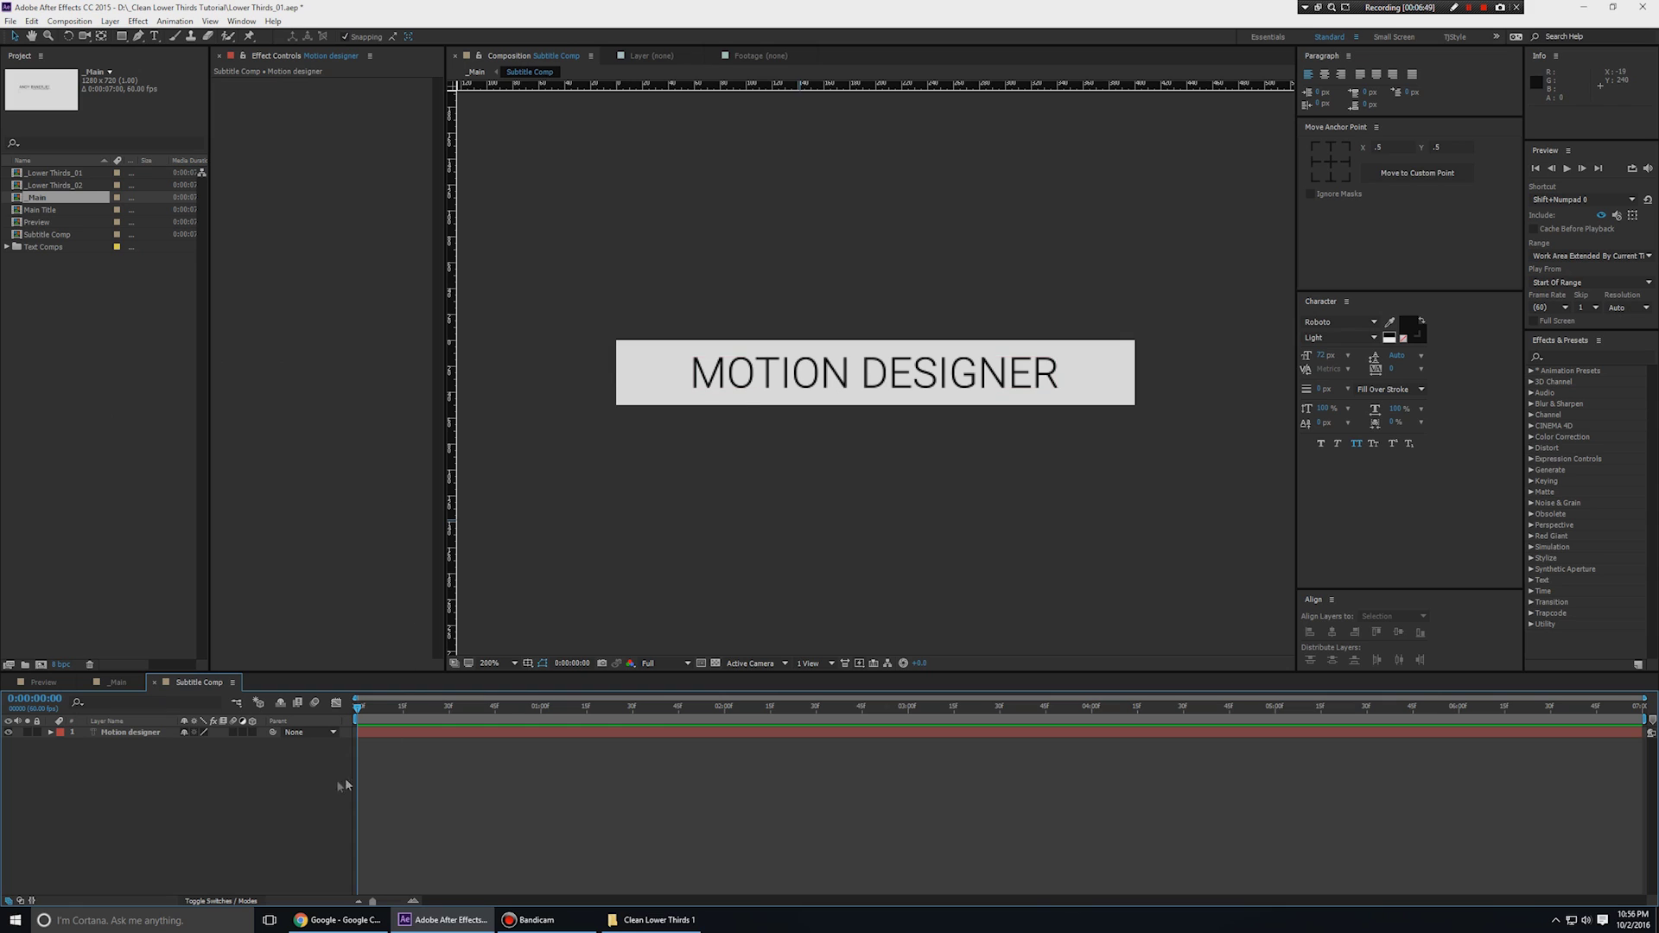
right_click(337, 786)
left_click(275, 687)
left_click(156, 353)
type("250")
key("Return")
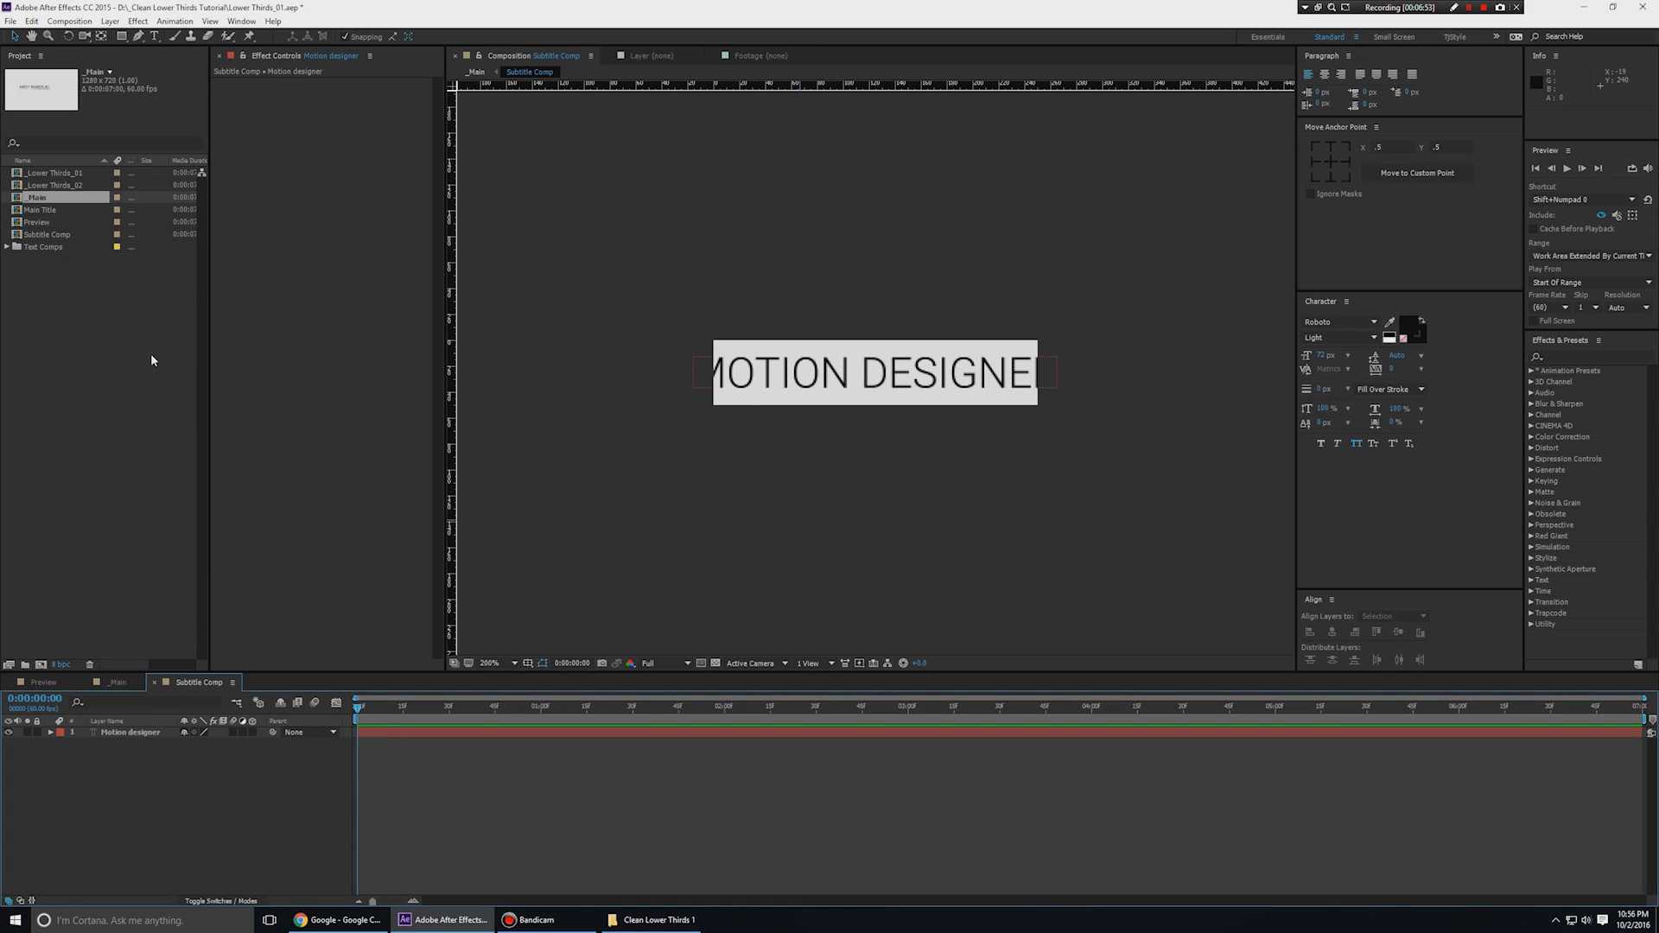
Set the comp width back to 300 px so the full text fits, and re-centre it.
right_click(172, 799)
left_click(208, 691)
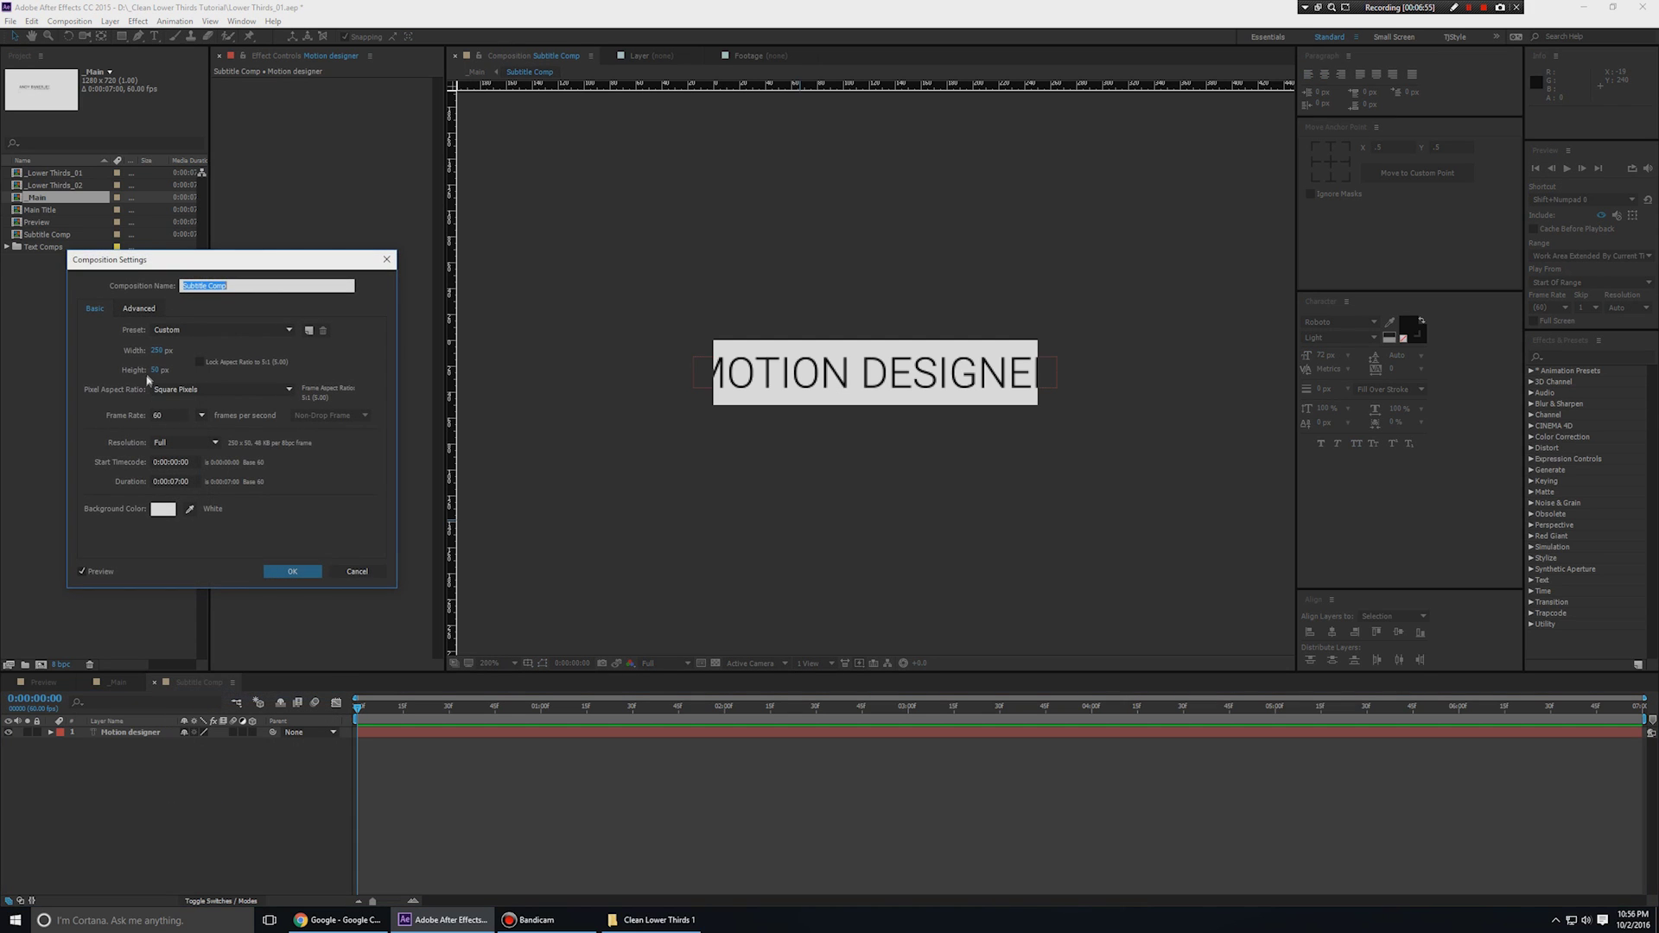
left_click(157, 353)
type("300")
key("Return")
left_click(1050, 393)
left_click(1331, 632)
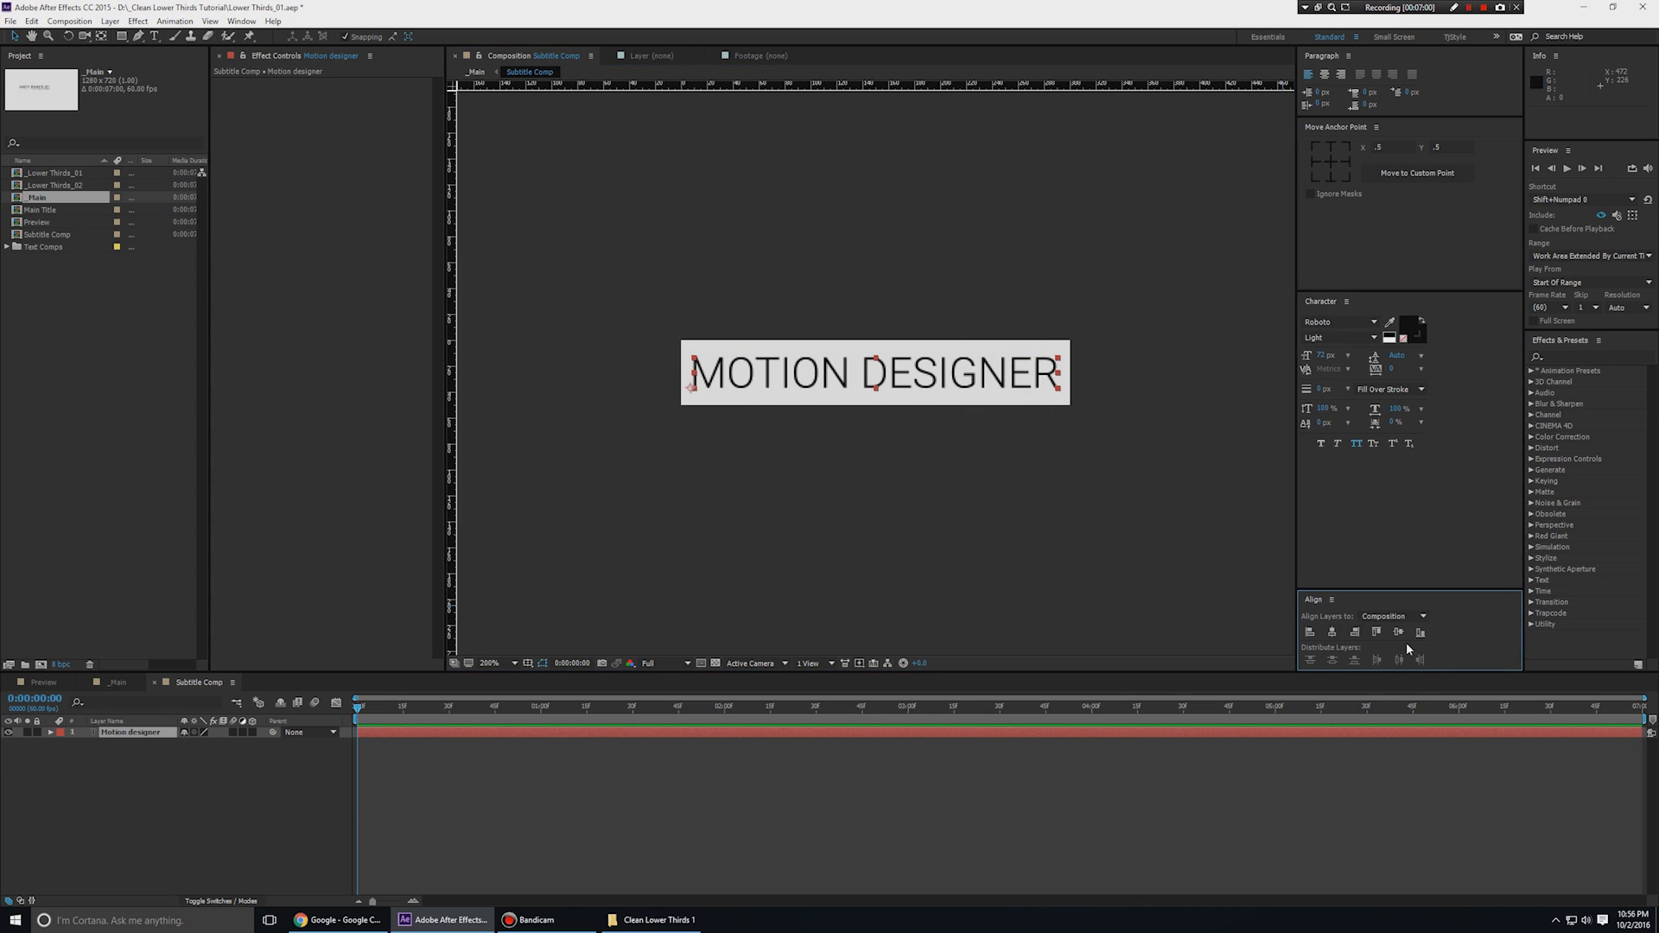
Back in _Main, move the Subtitle Comp's MOTION DESIGNER into the outlined box under the name.
left_click(718, 555)
left_click(154, 682)
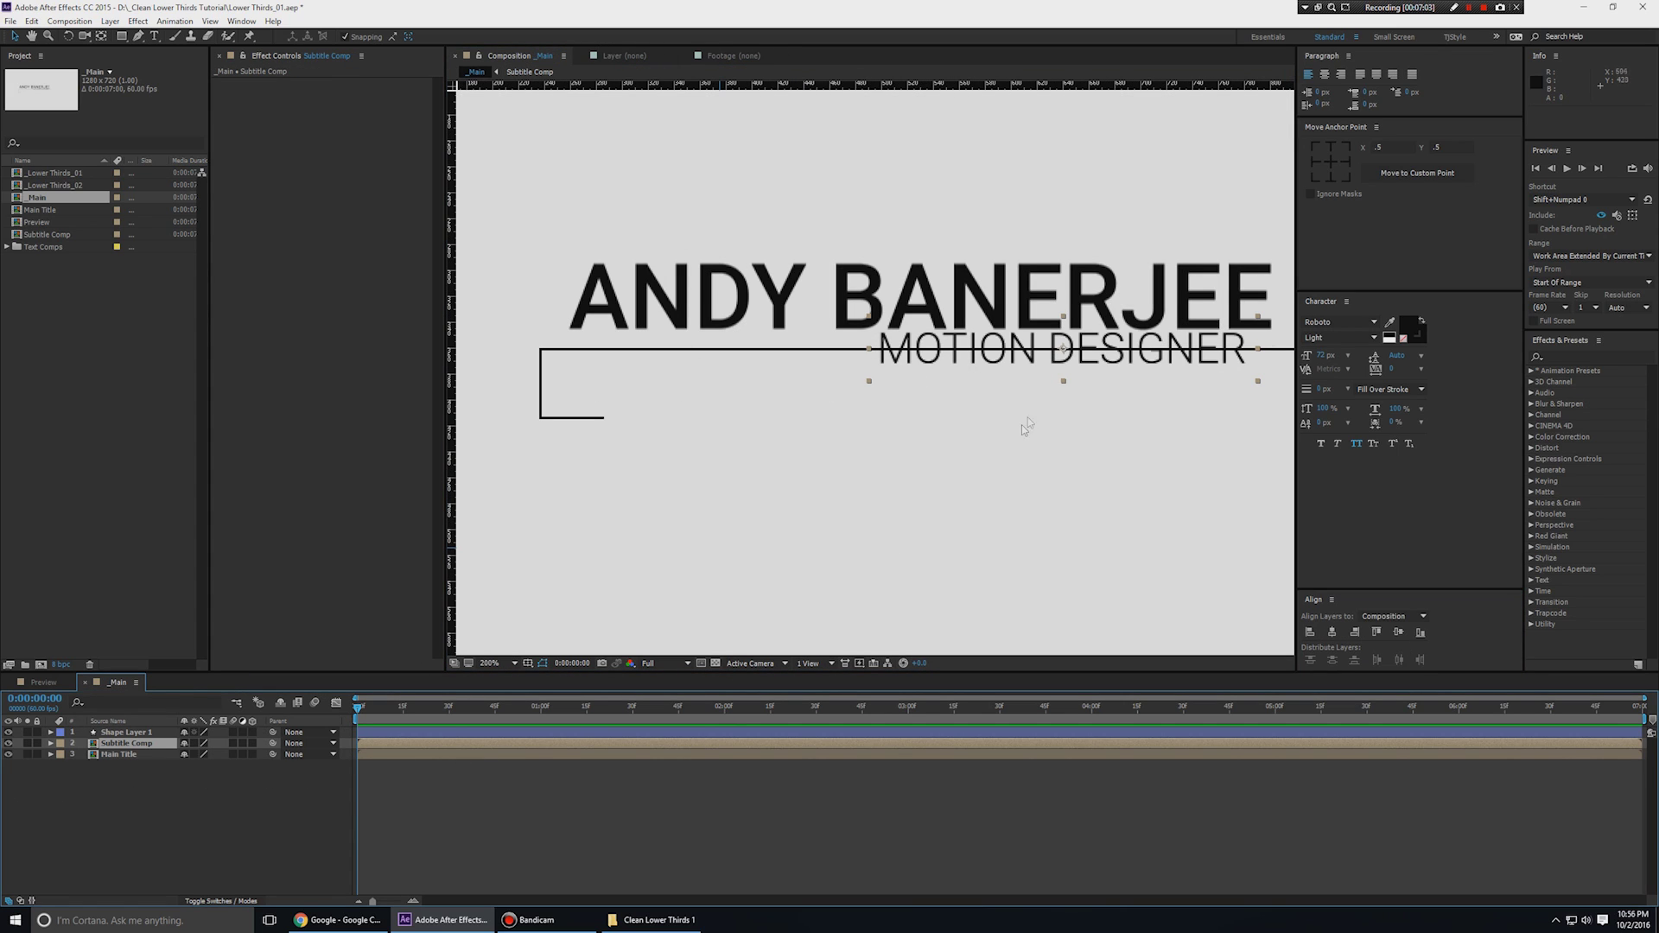
left_click_drag(1070, 362, 752, 387)
left_click(765, 472)
key("comma")
left_click_drag(1061, 511, 982, 474)
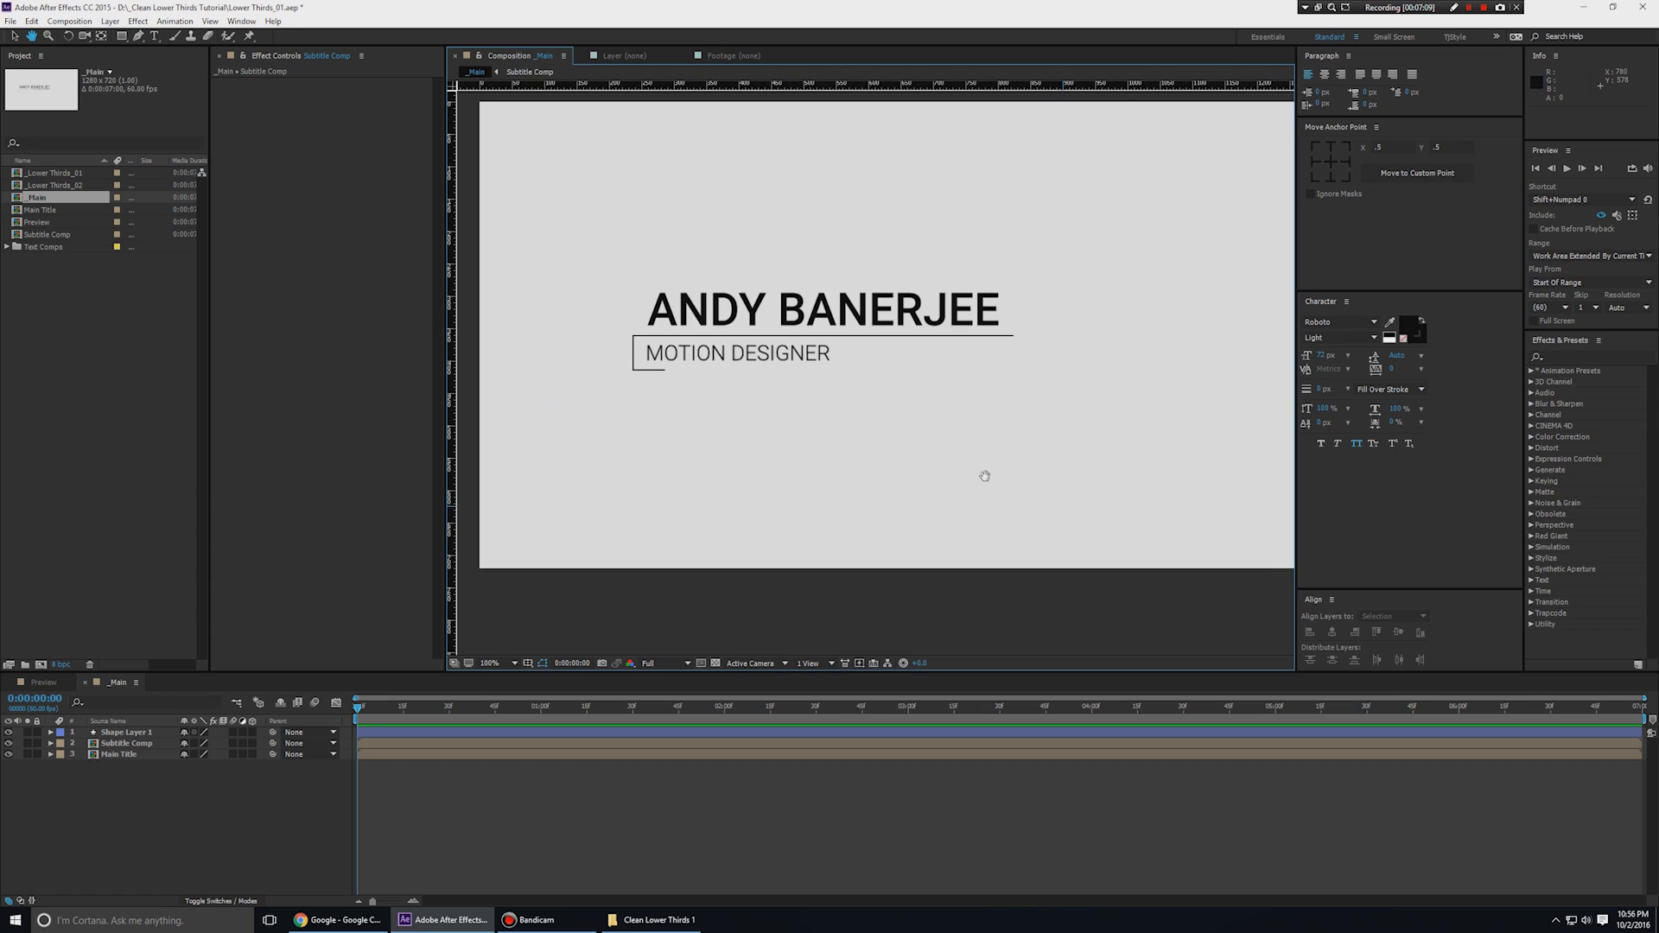
scroll(822, 463, "up", 1)
left_click_drag(821, 463, 885, 530)
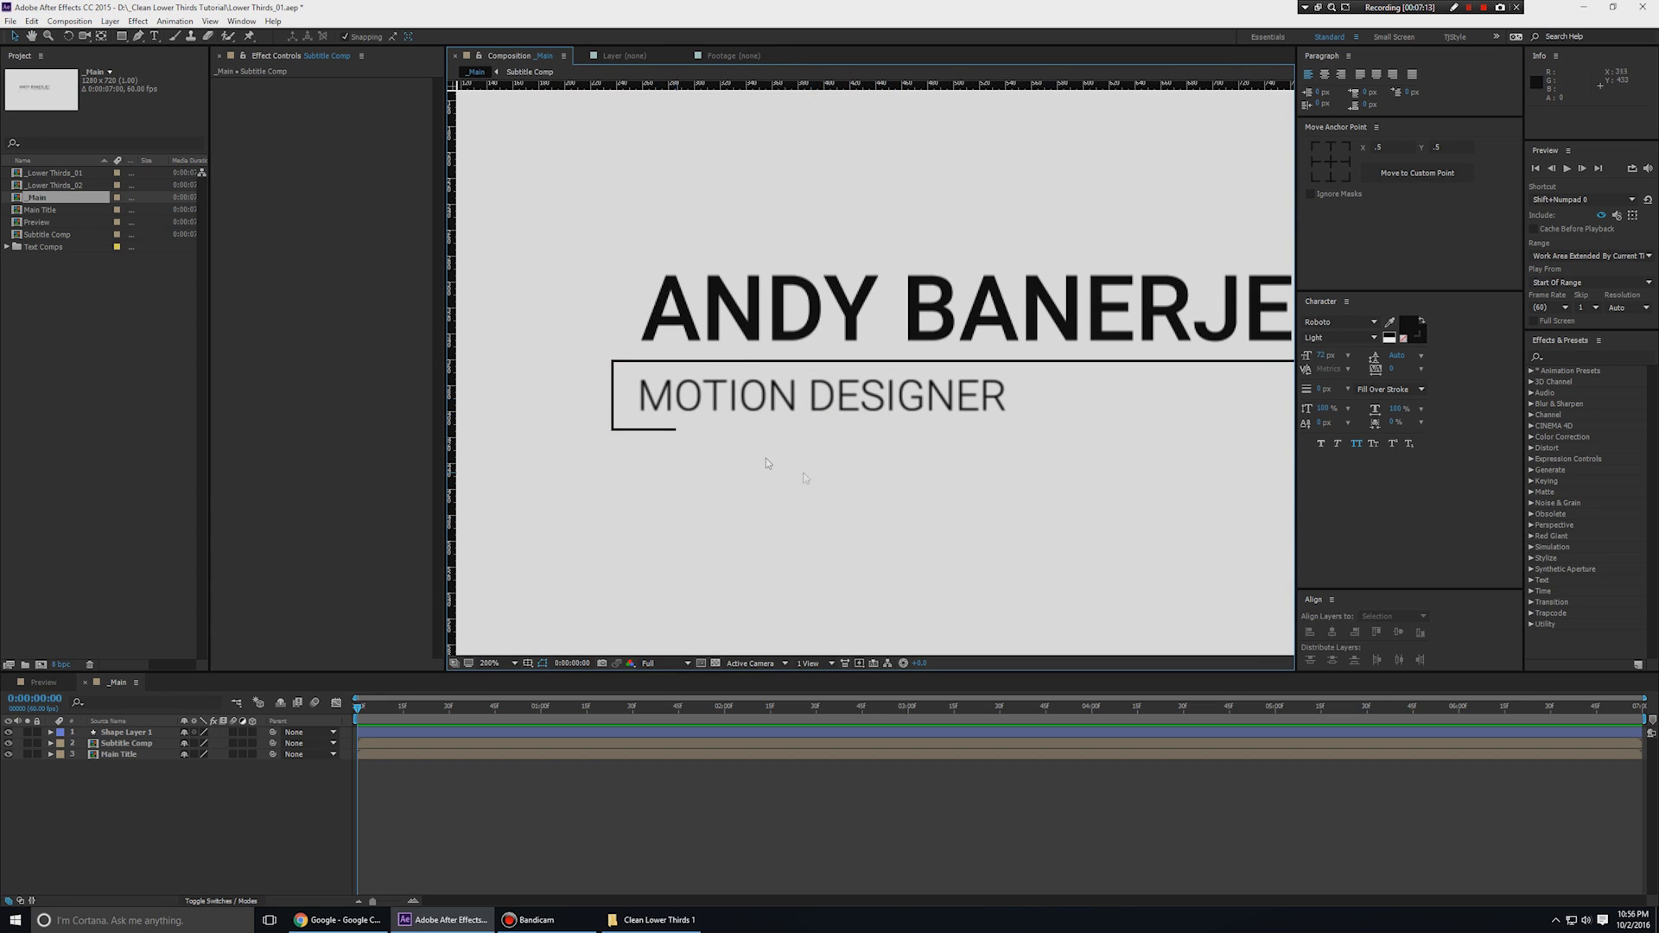
scroll(994, 451, "down", 1)
scroll(988, 455, "up", 1)
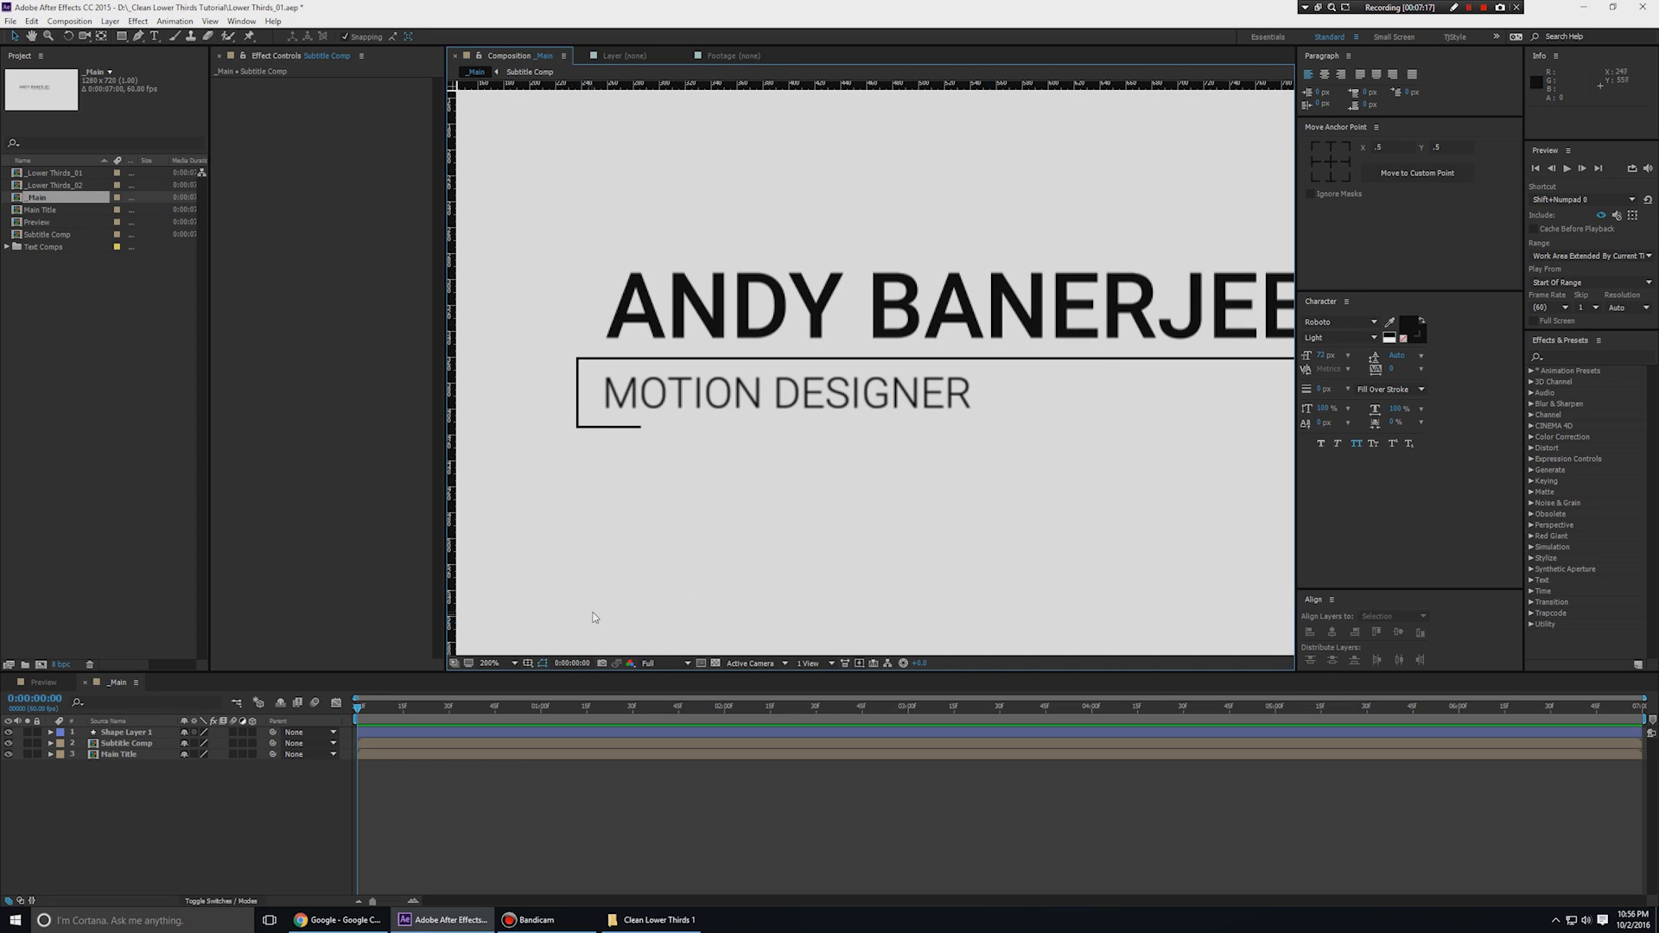
scroll(592, 616, "down", 1)
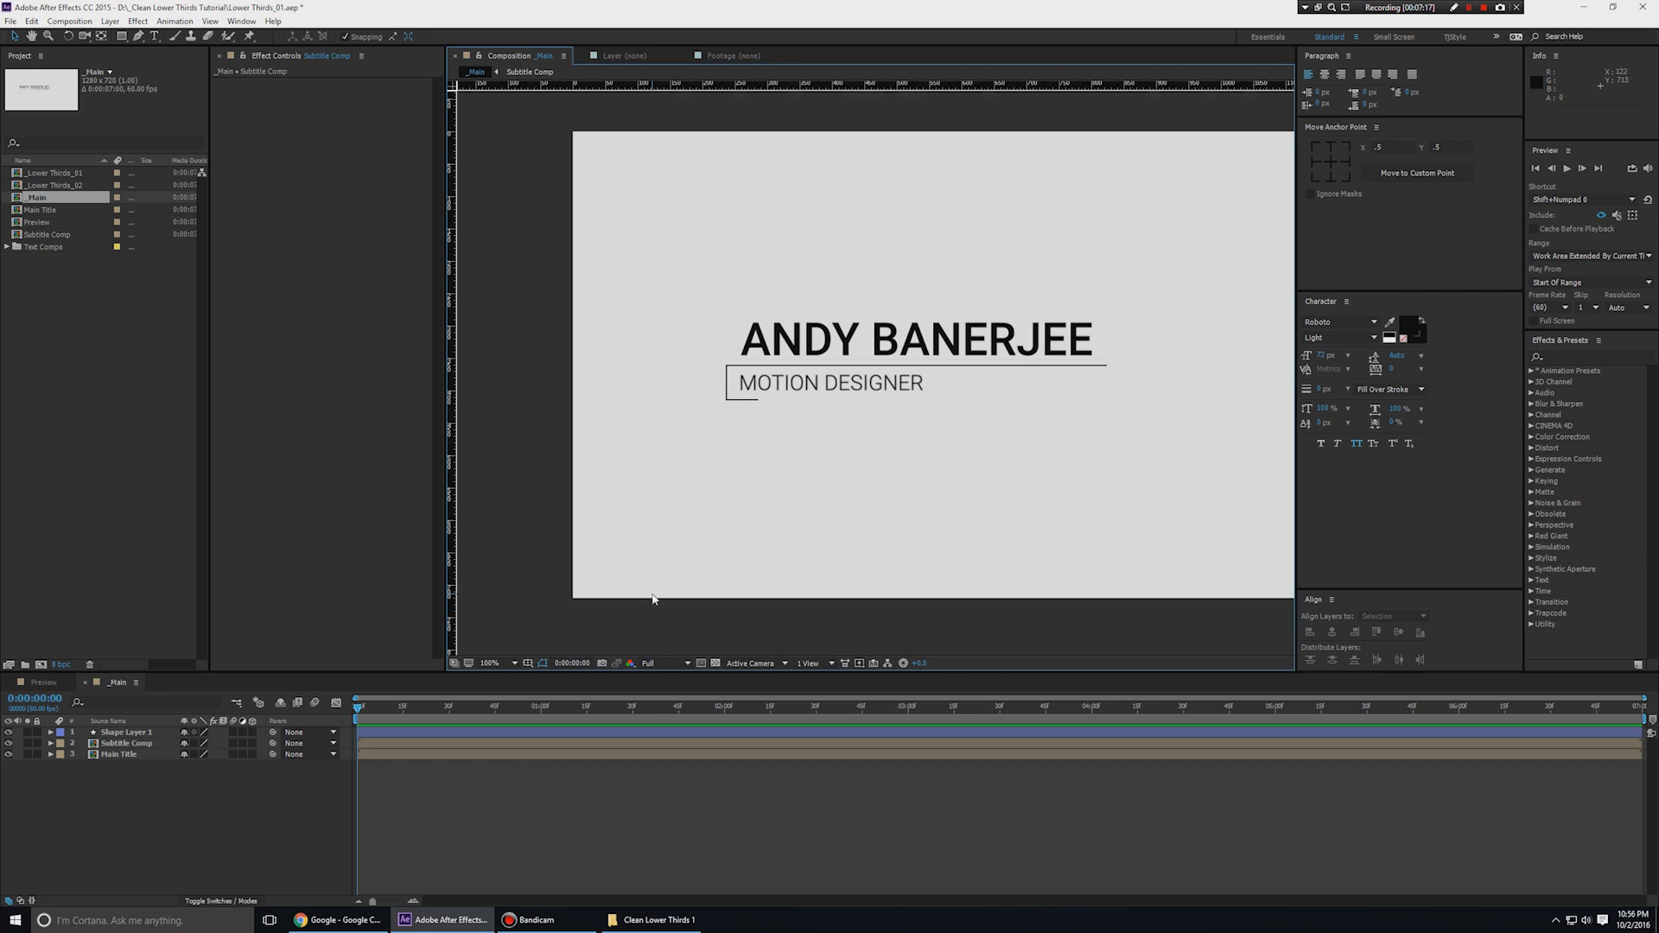
Enable Collapse Transformations for the Subtitle Comp and Main Title layers.
left_click(194, 743)
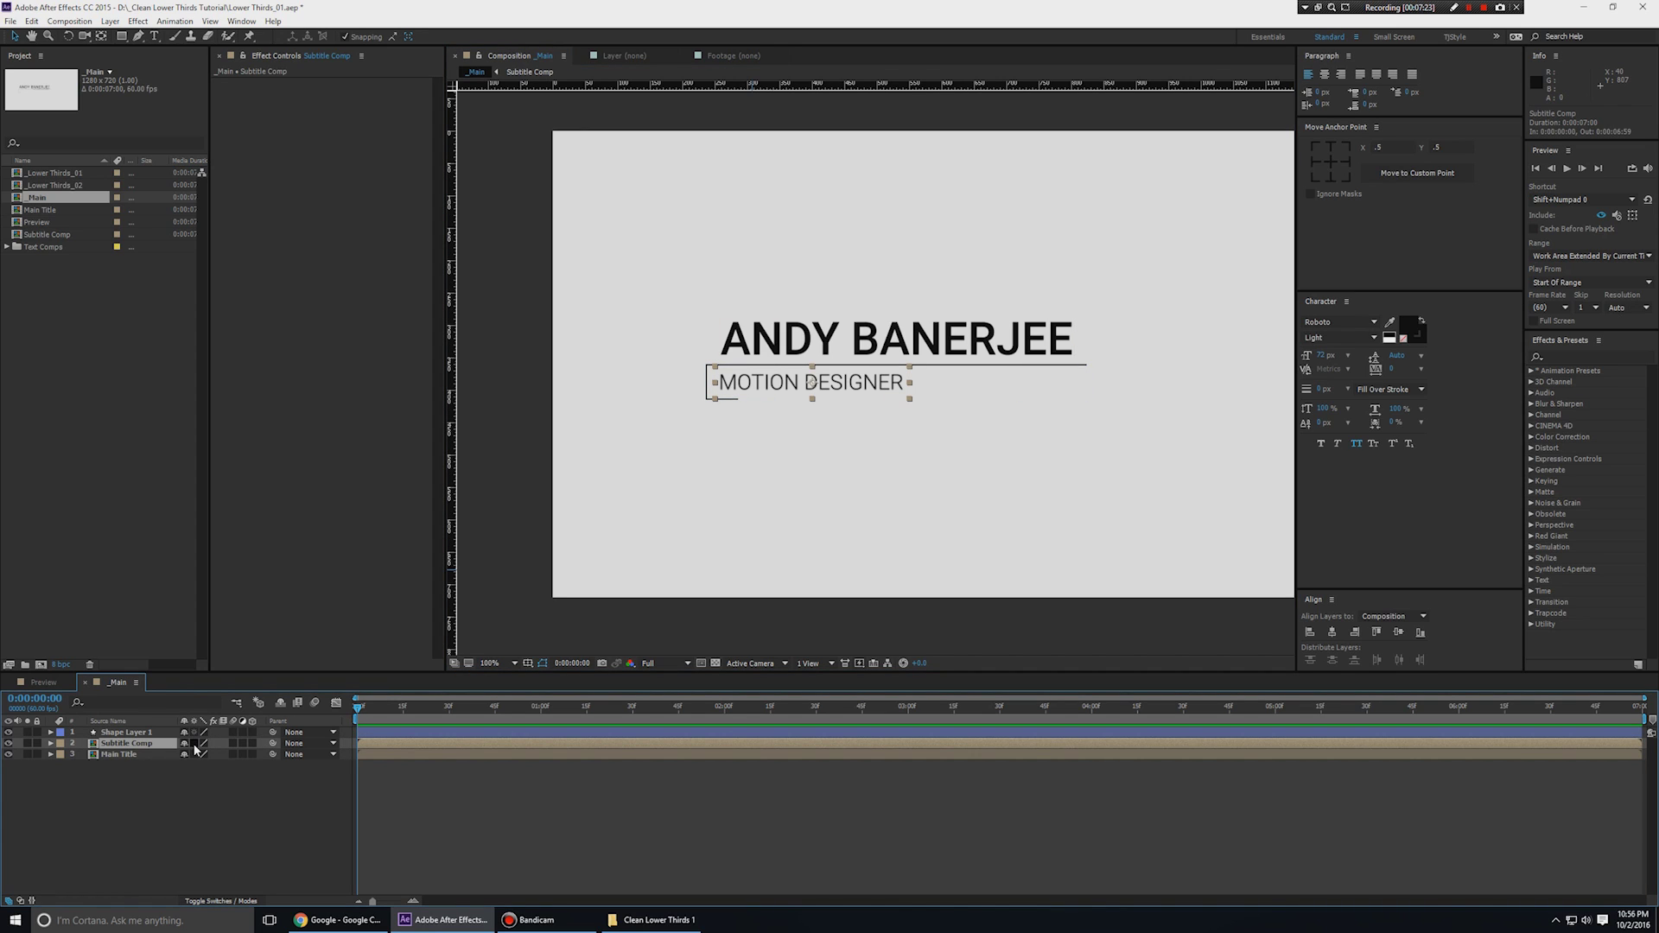
left_click_drag(194, 743, 193, 754)
left_click(252, 807)
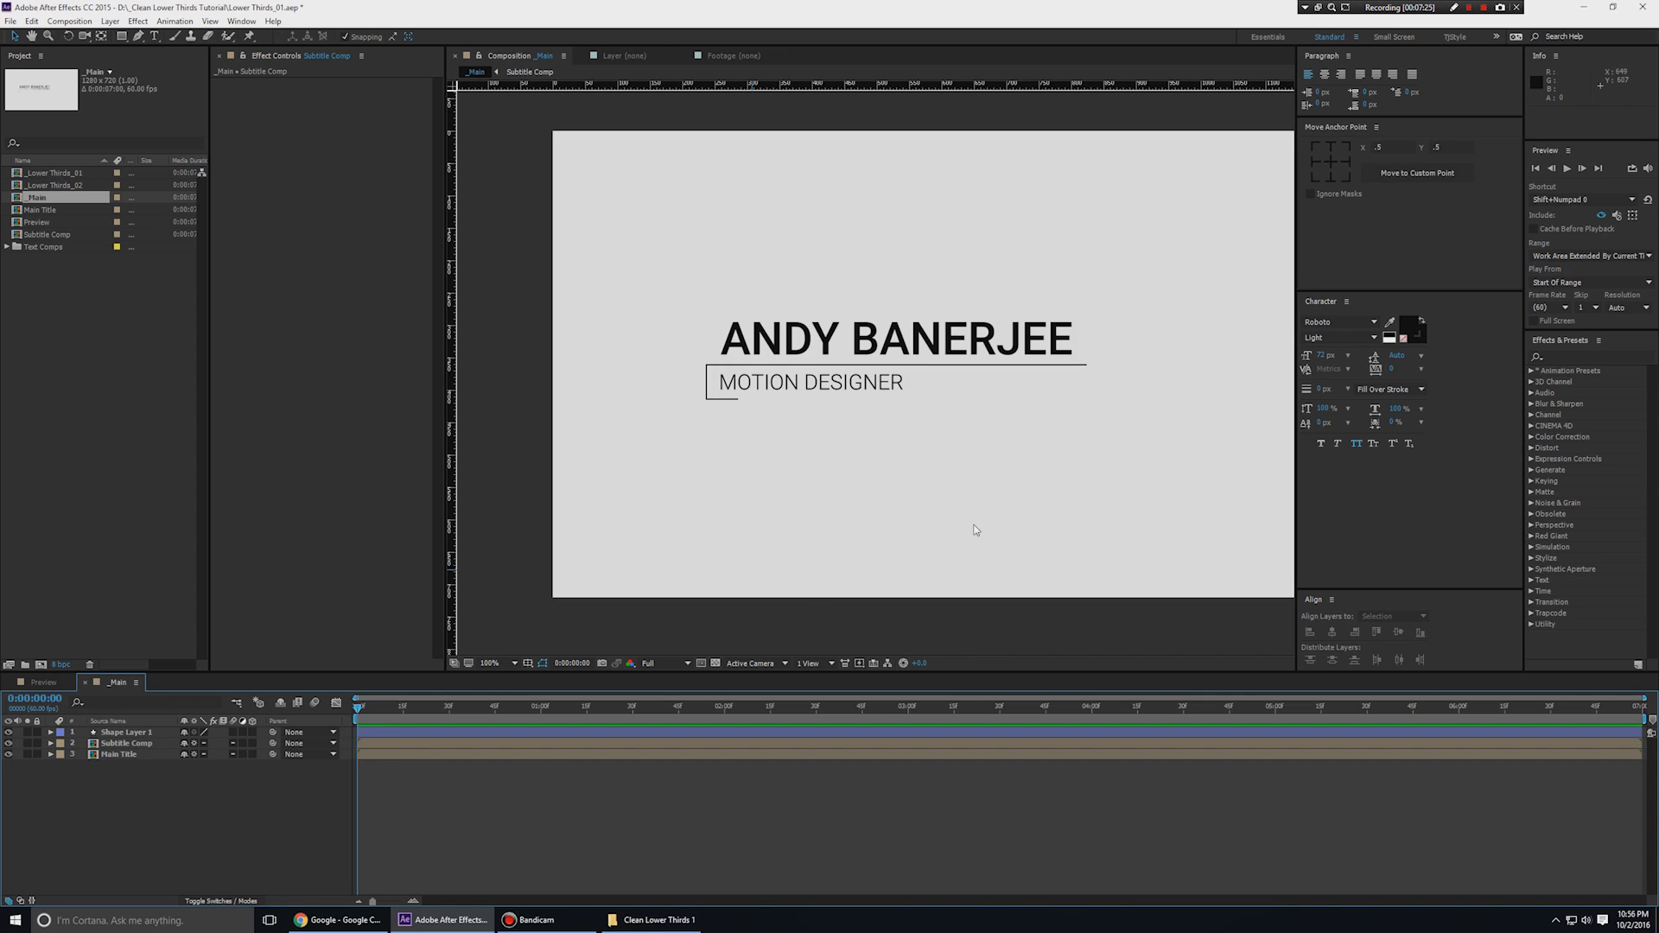
key("period")
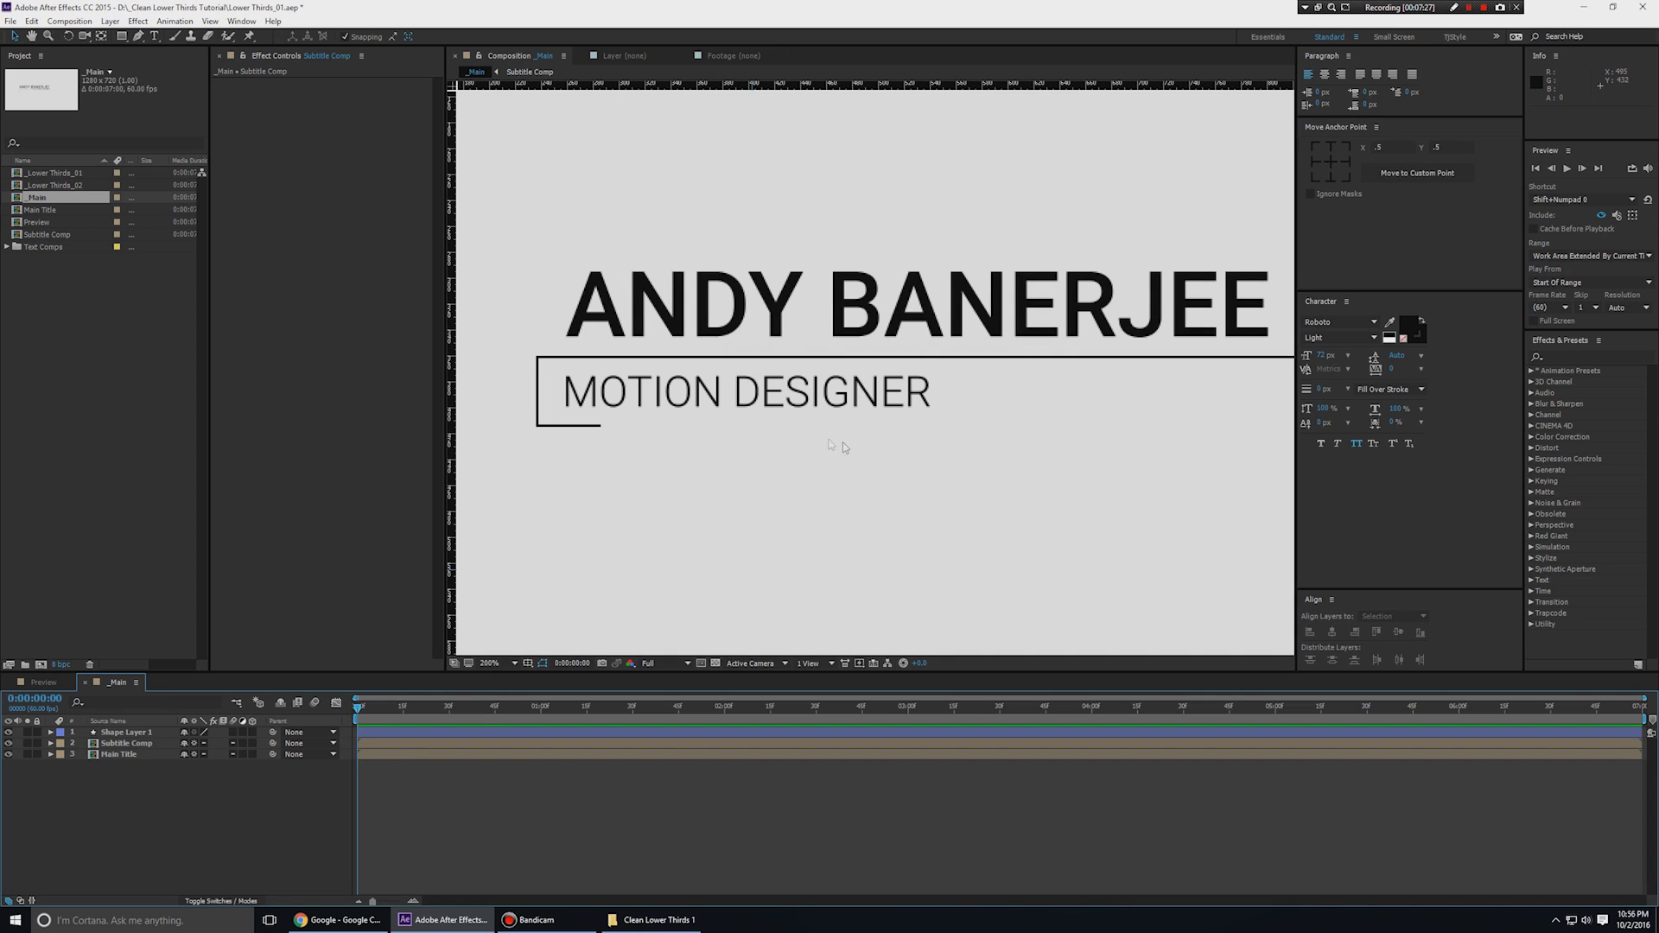
left_click(134, 752)
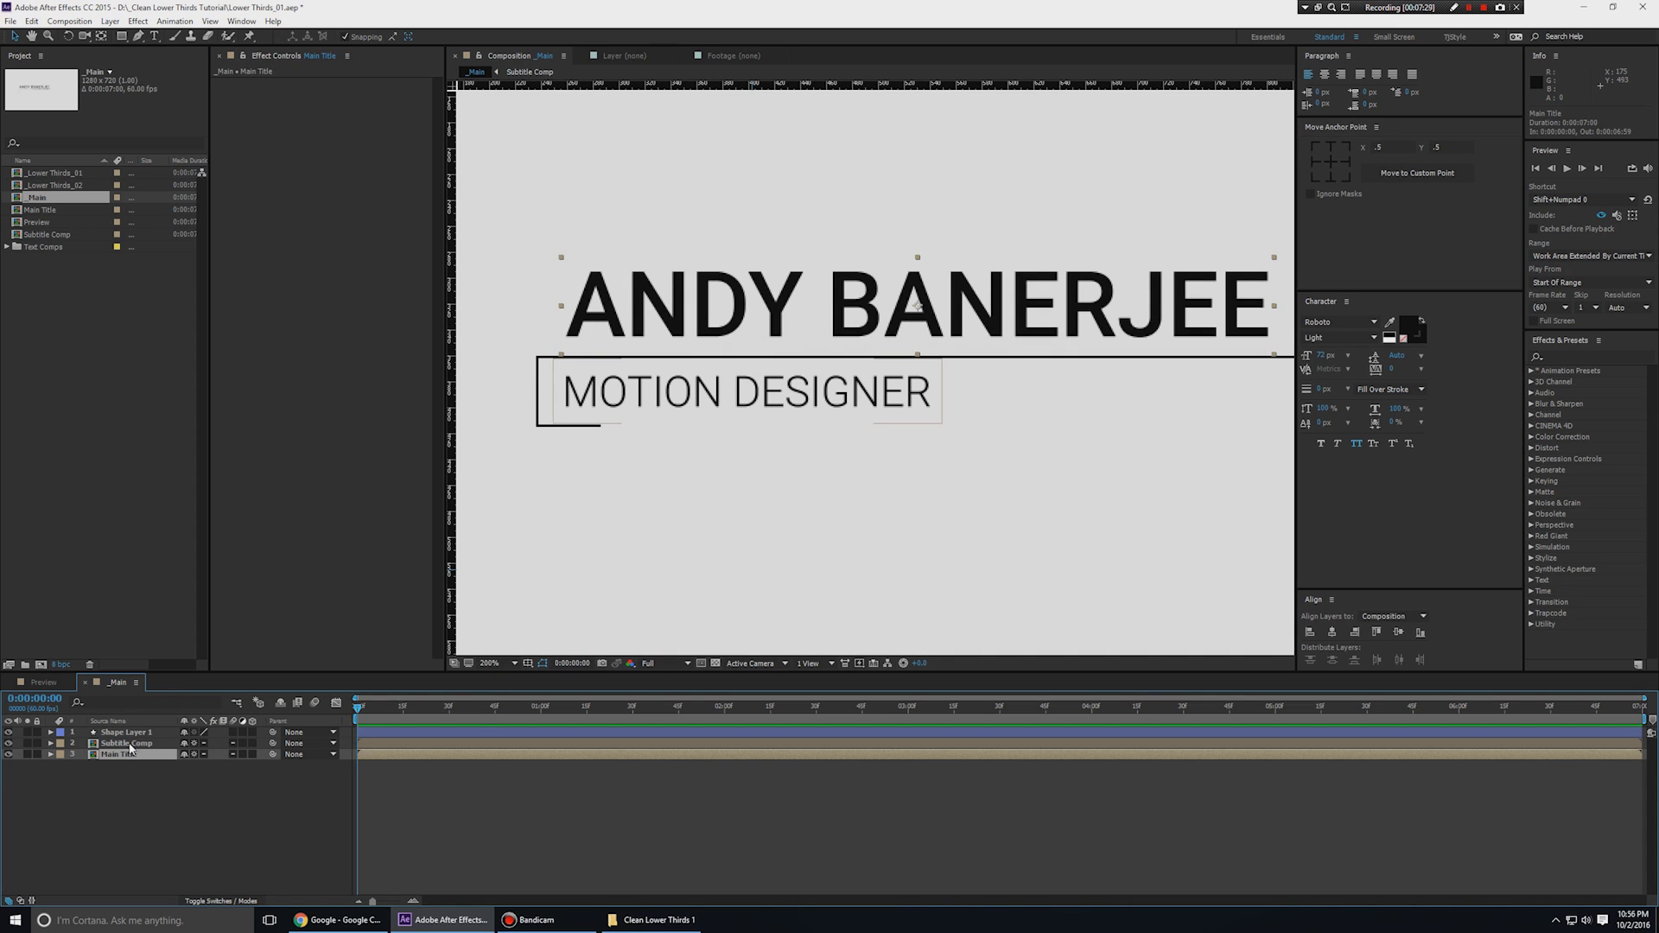
left_click(129, 744)
left_click(144, 786)
key("comma")
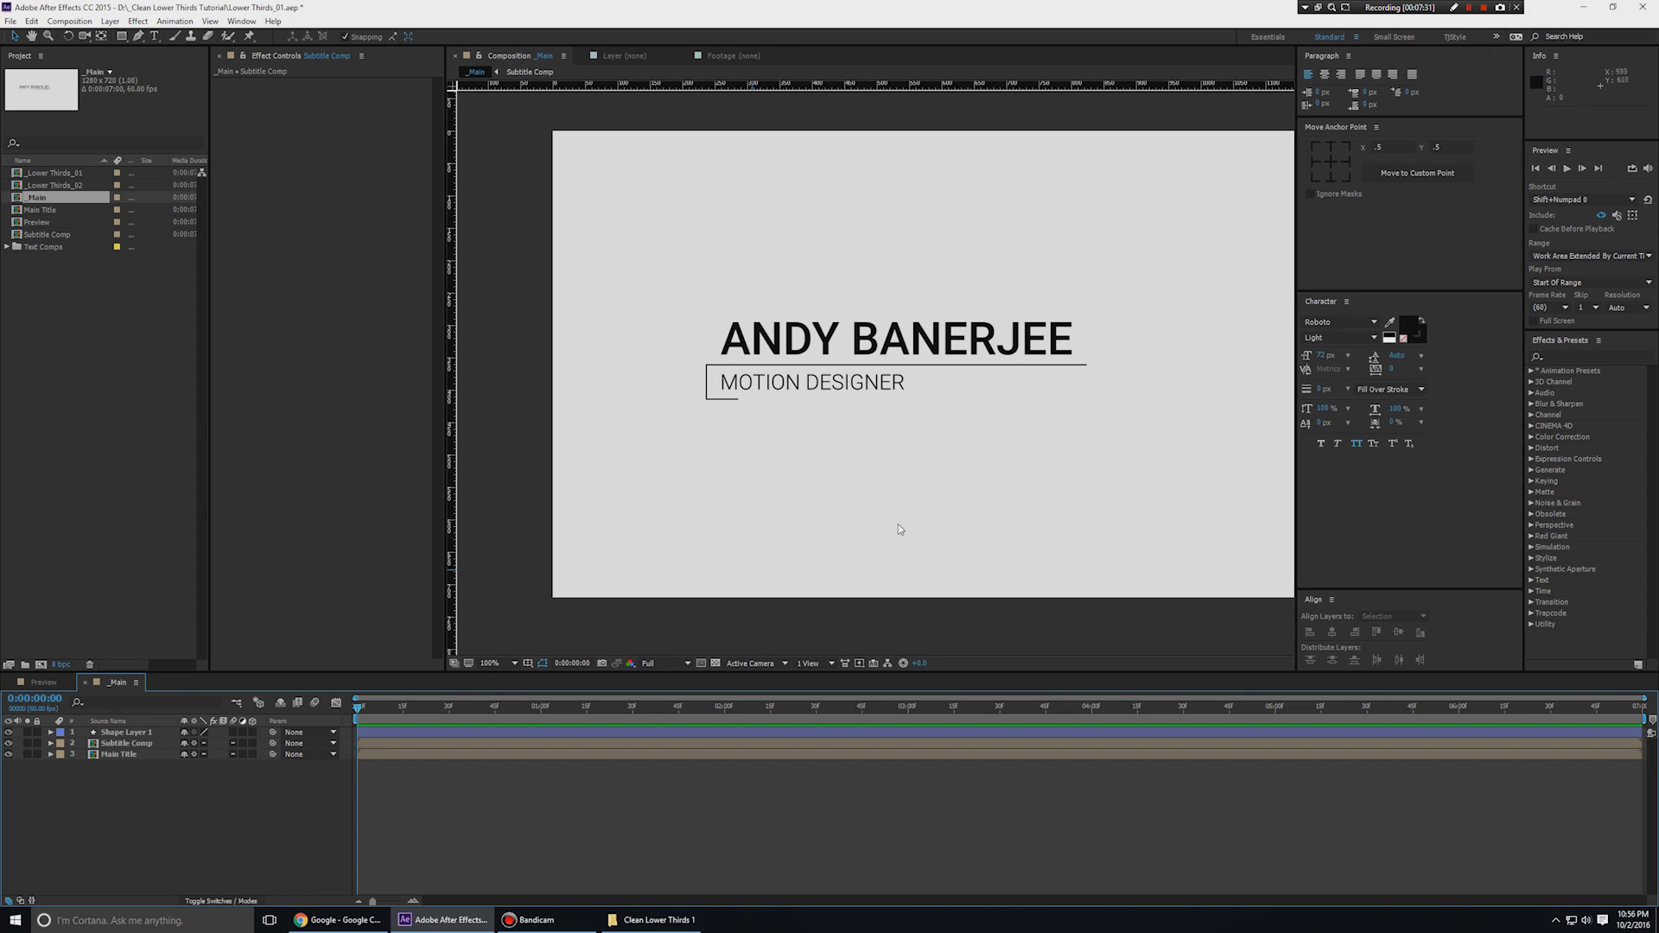
Rename the bracket shape layer to 'Line'.
left_click_drag(1026, 469, 966, 449)
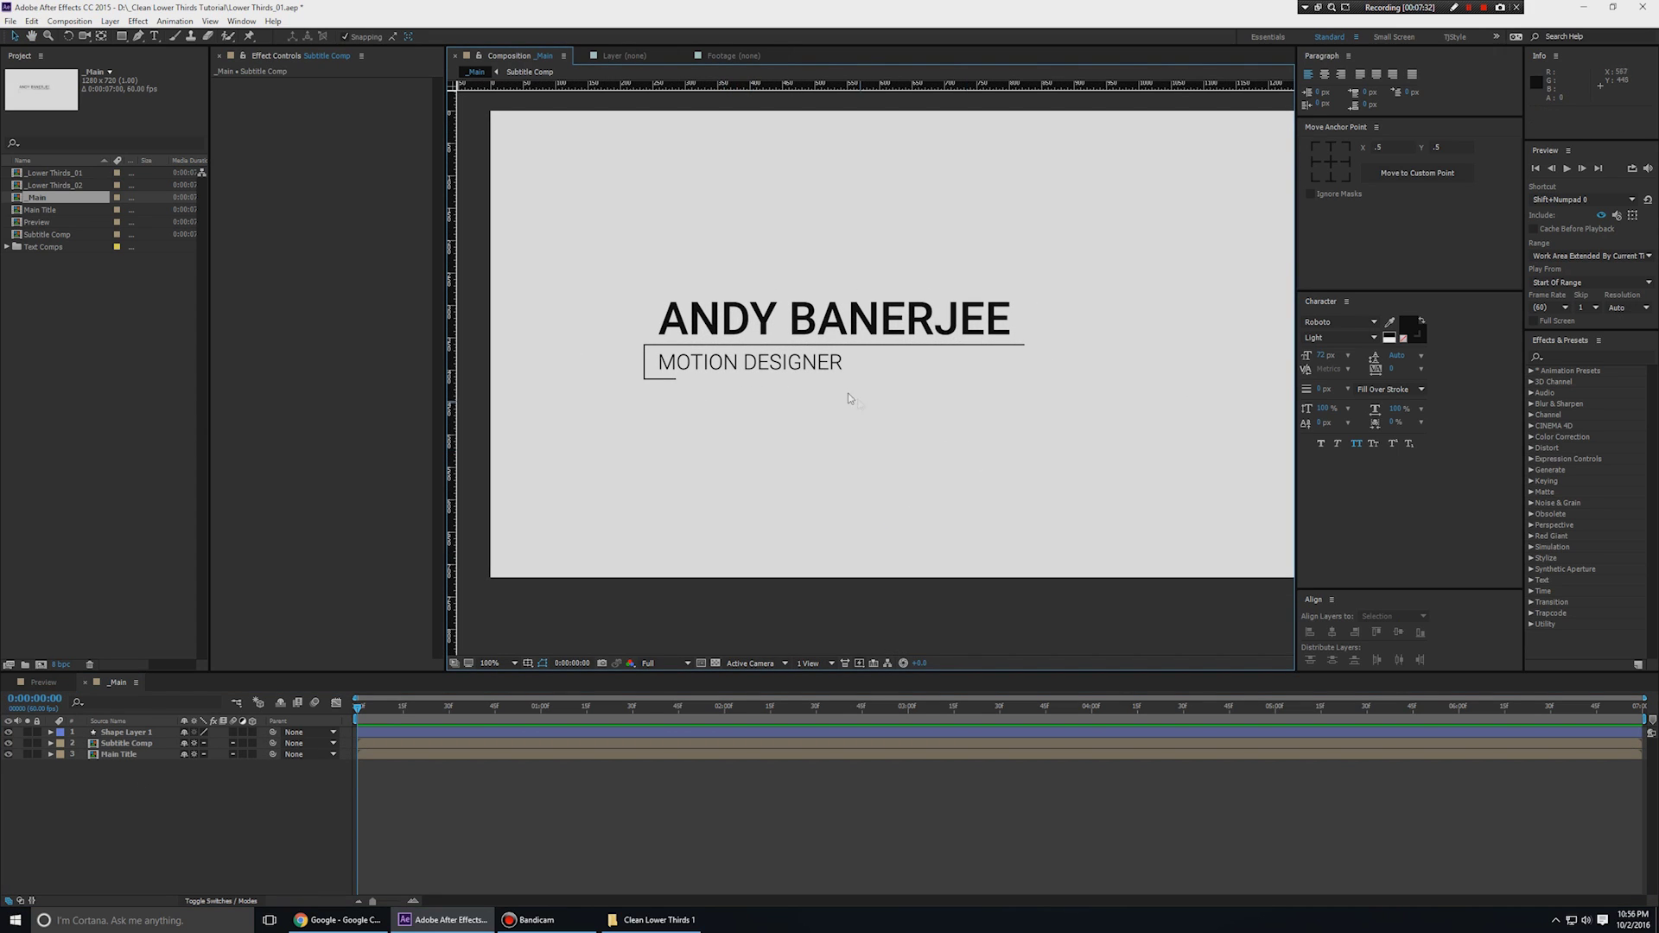
left_click(730, 376)
left_click(746, 406)
left_click(684, 371)
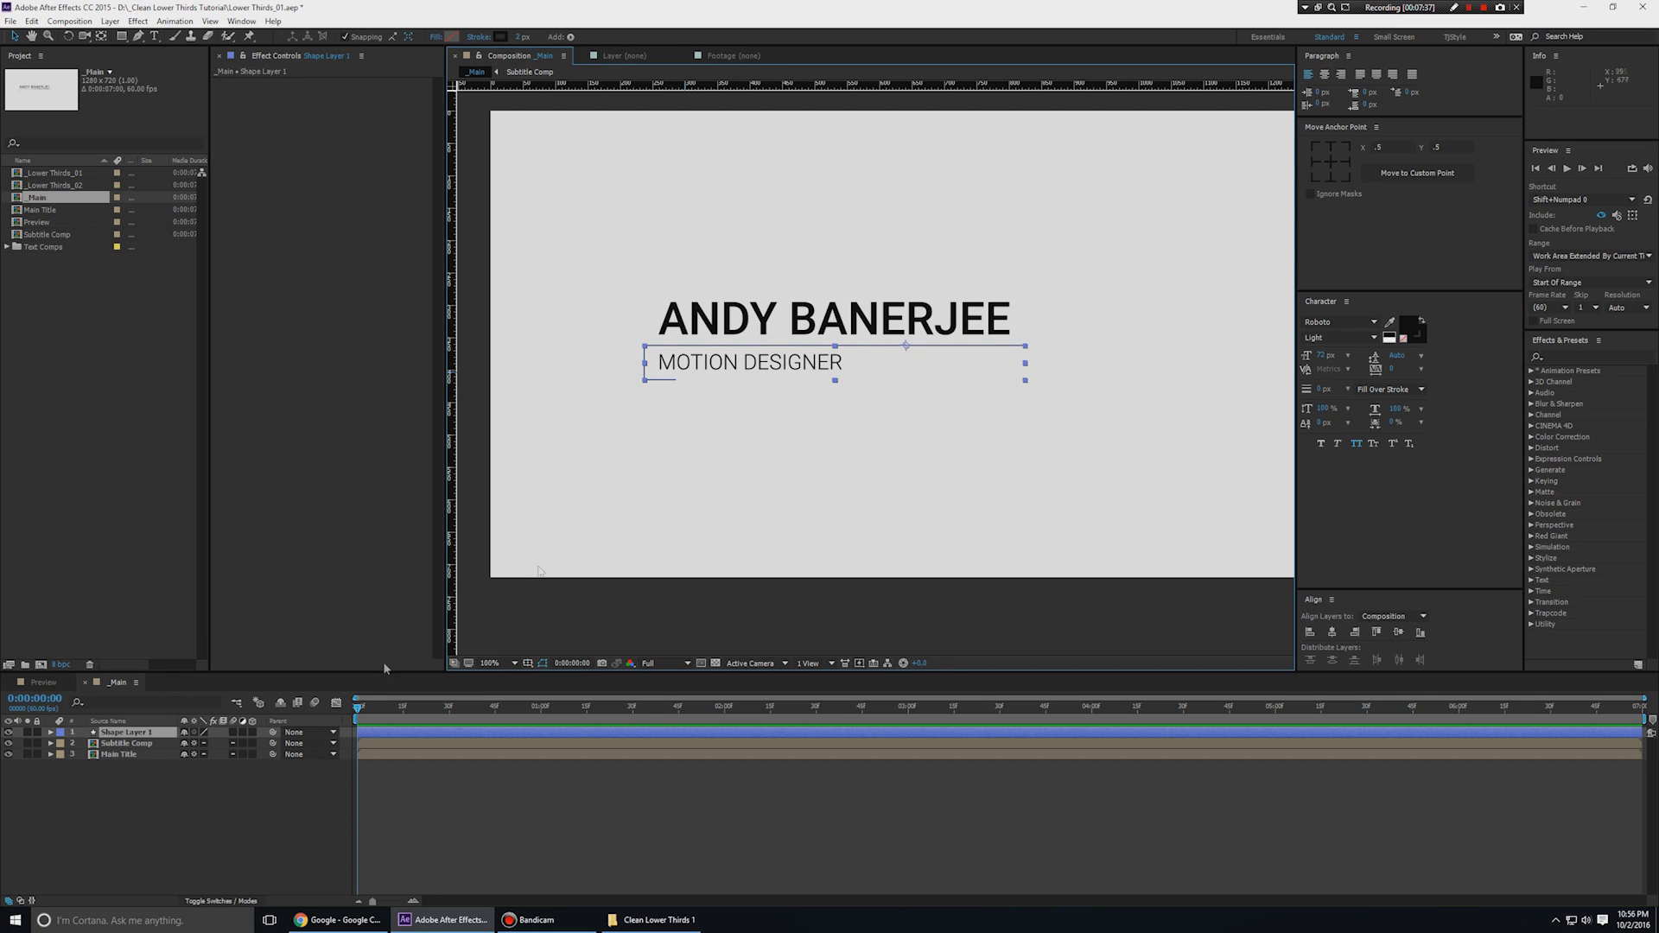
right_click(164, 733)
left_click(198, 734)
type("Line")
key("Return")
Add Trim Paths to the Line layer and set its Start to 100%.
left_click(251, 805)
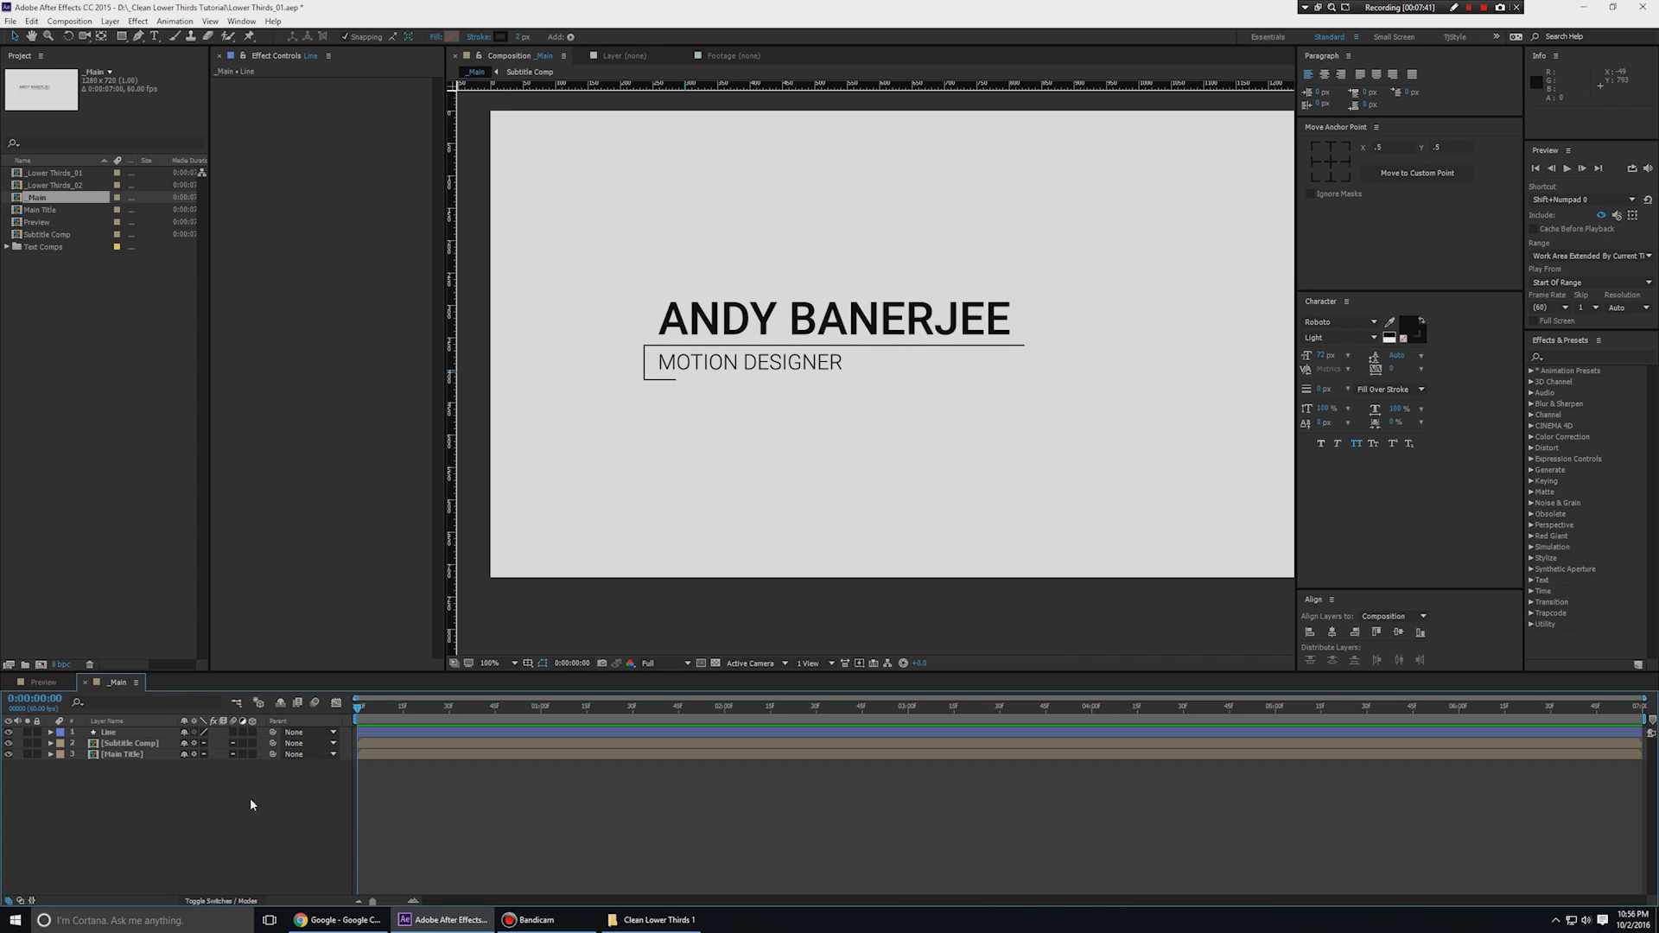
left_click(121, 733)
key("u")
key("u")
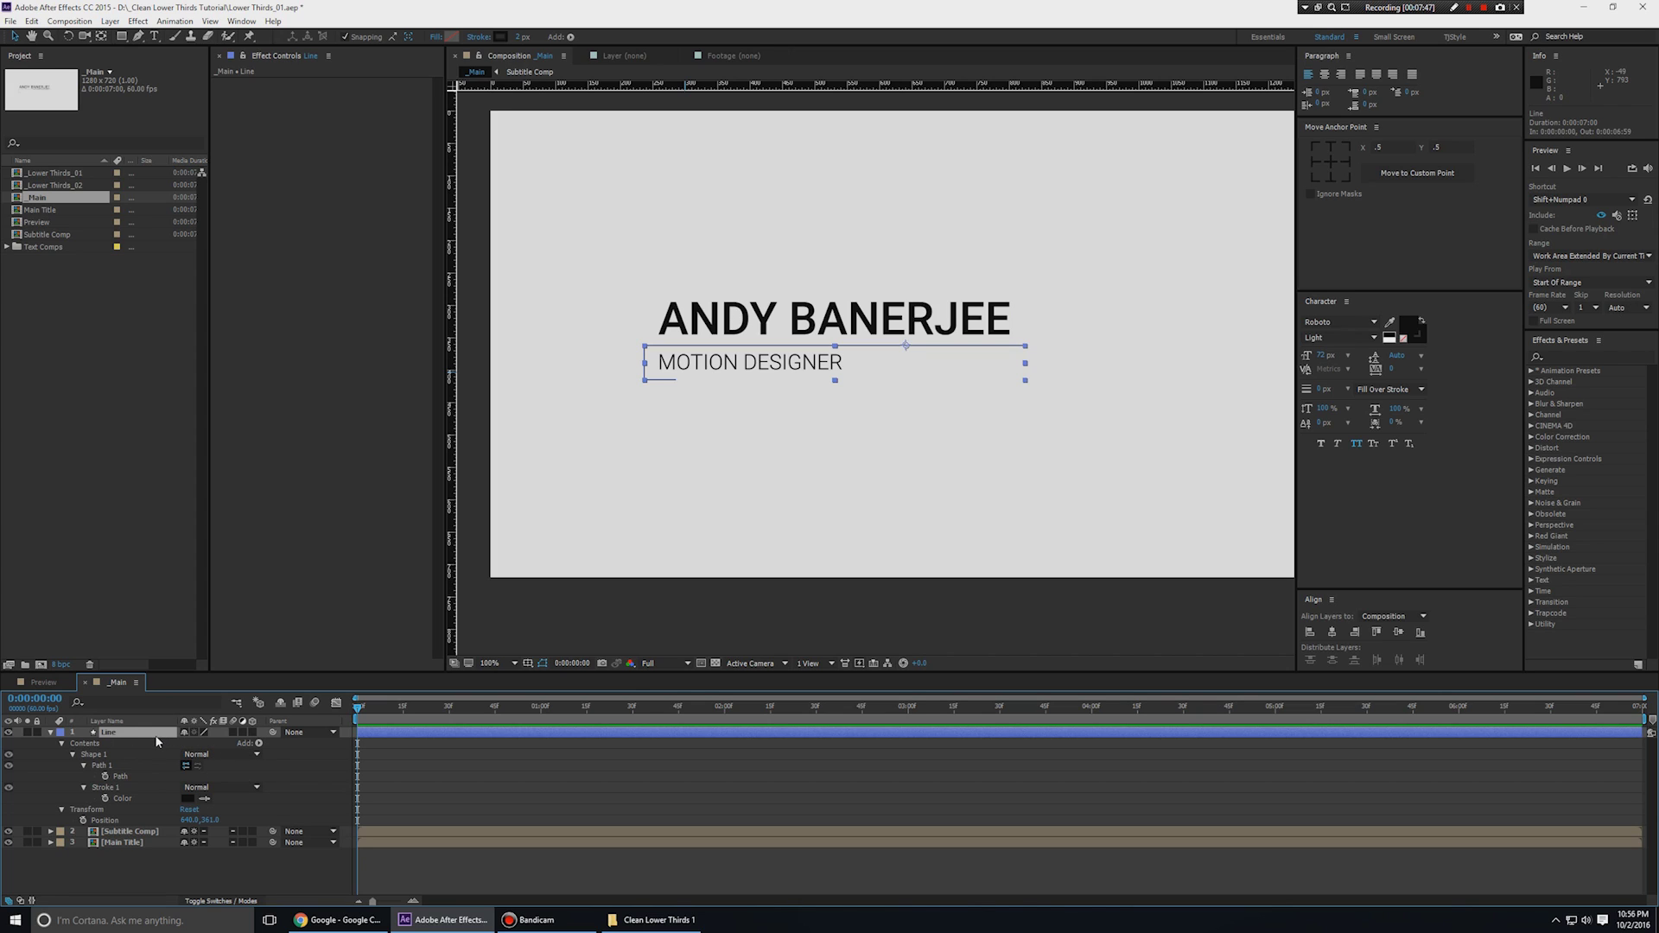
key("u")
key("u")
key("u")
left_click(258, 744)
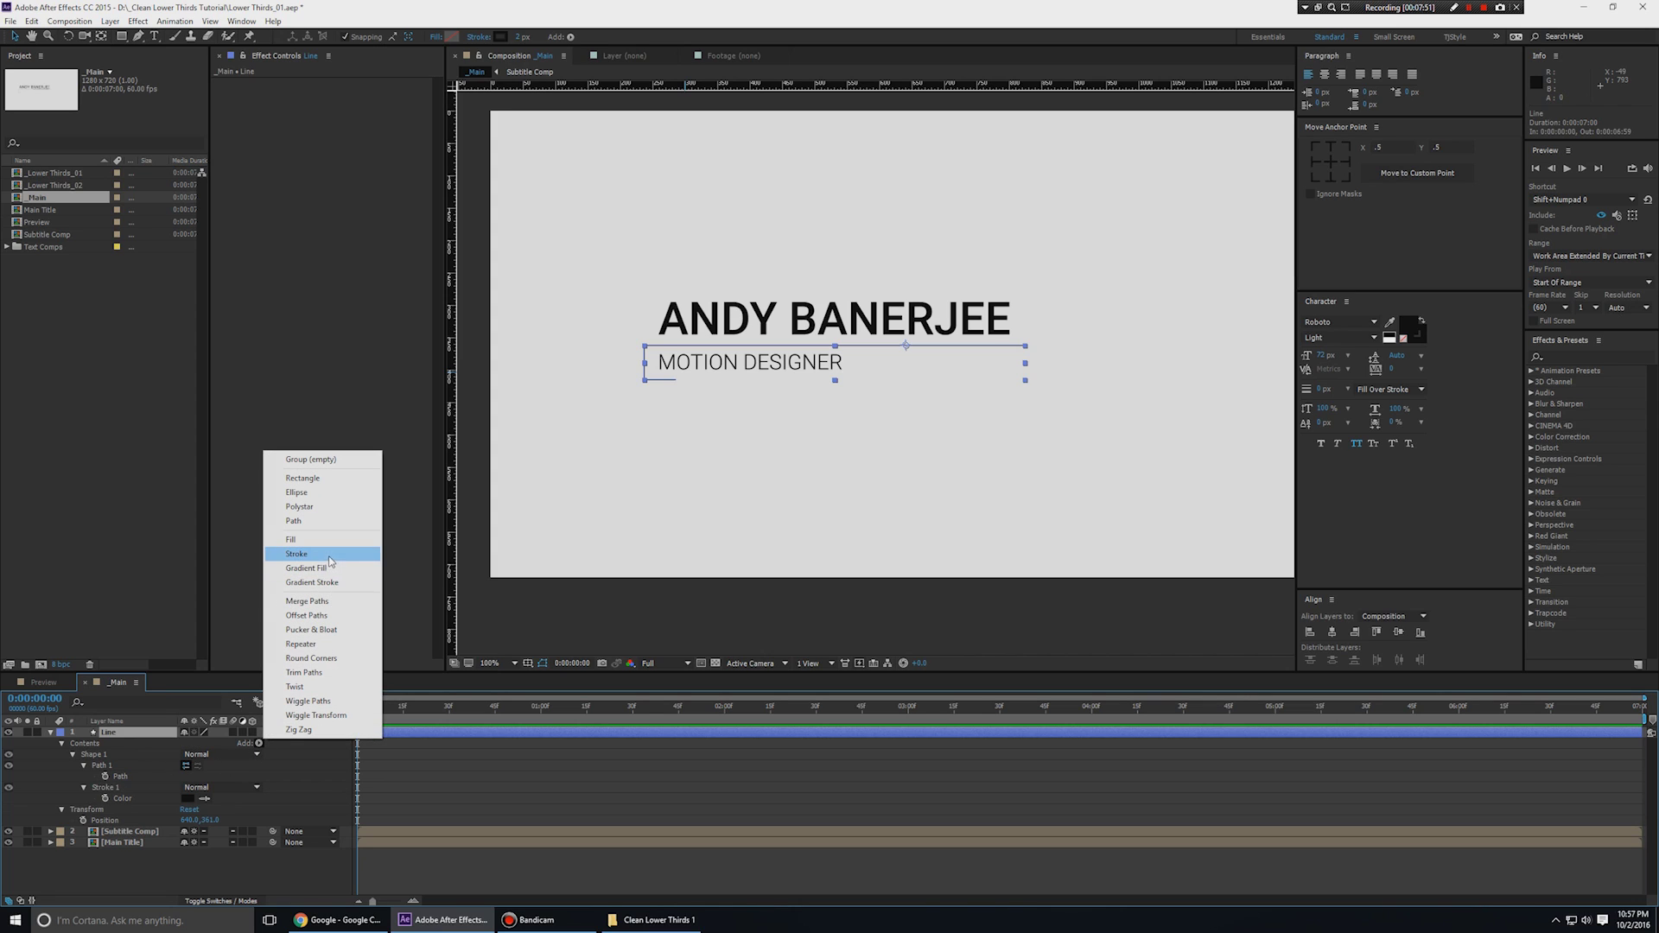
left_click(304, 672)
left_click(73, 810)
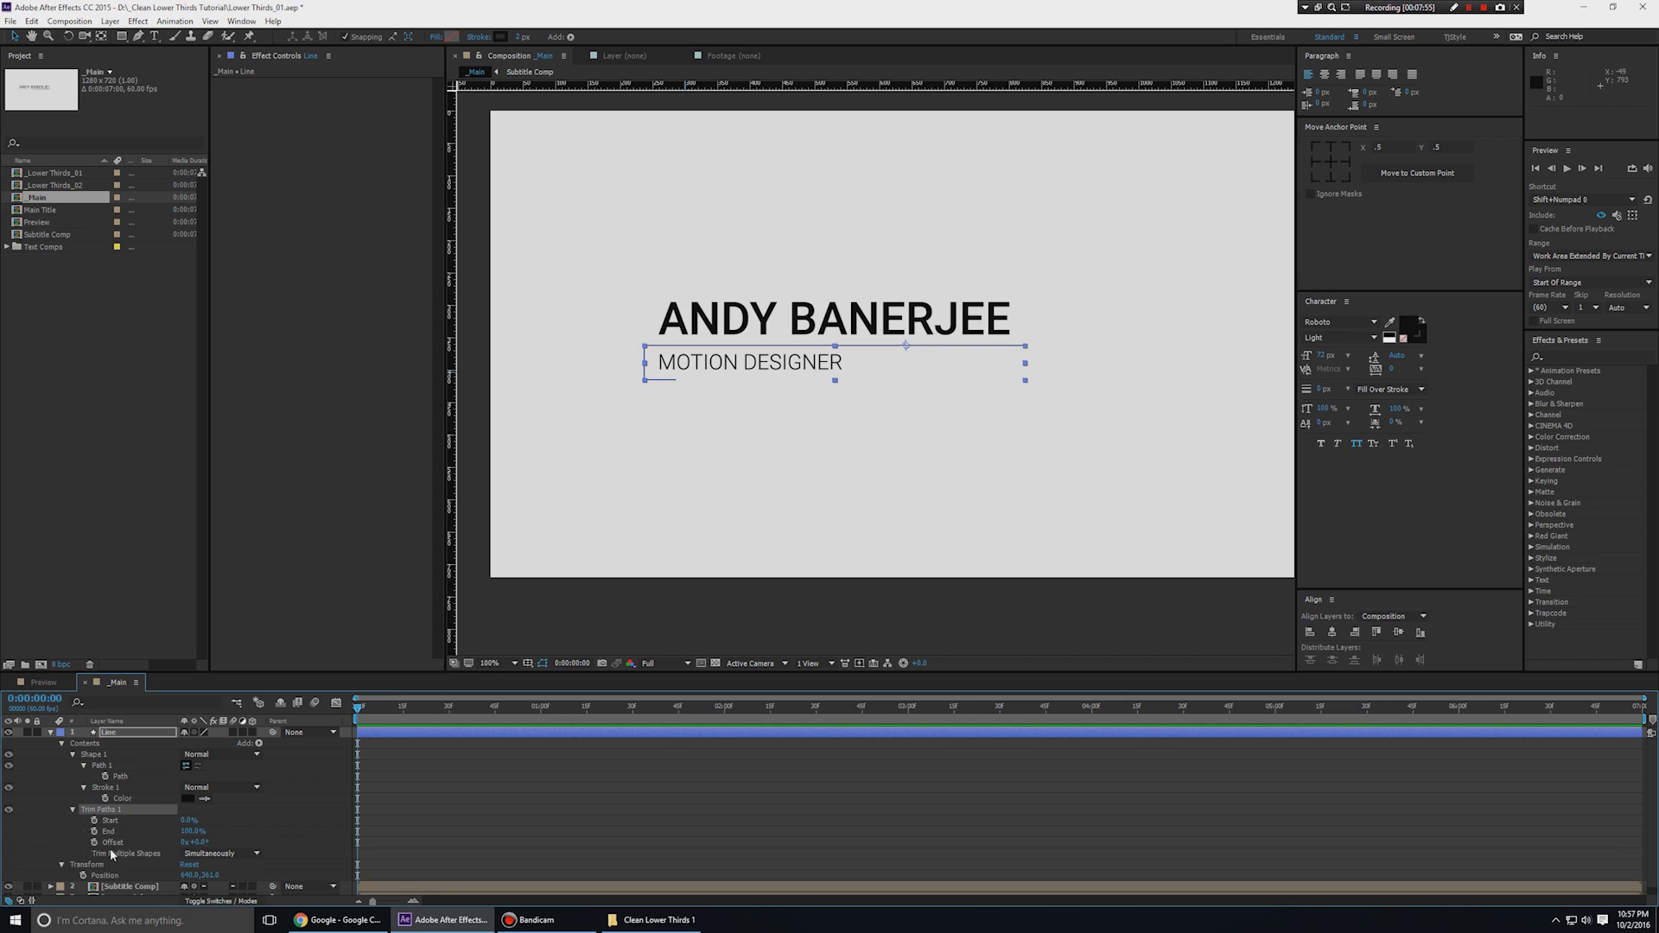
left_click_drag(189, 835, 259, 821)
left_click(371, 800)
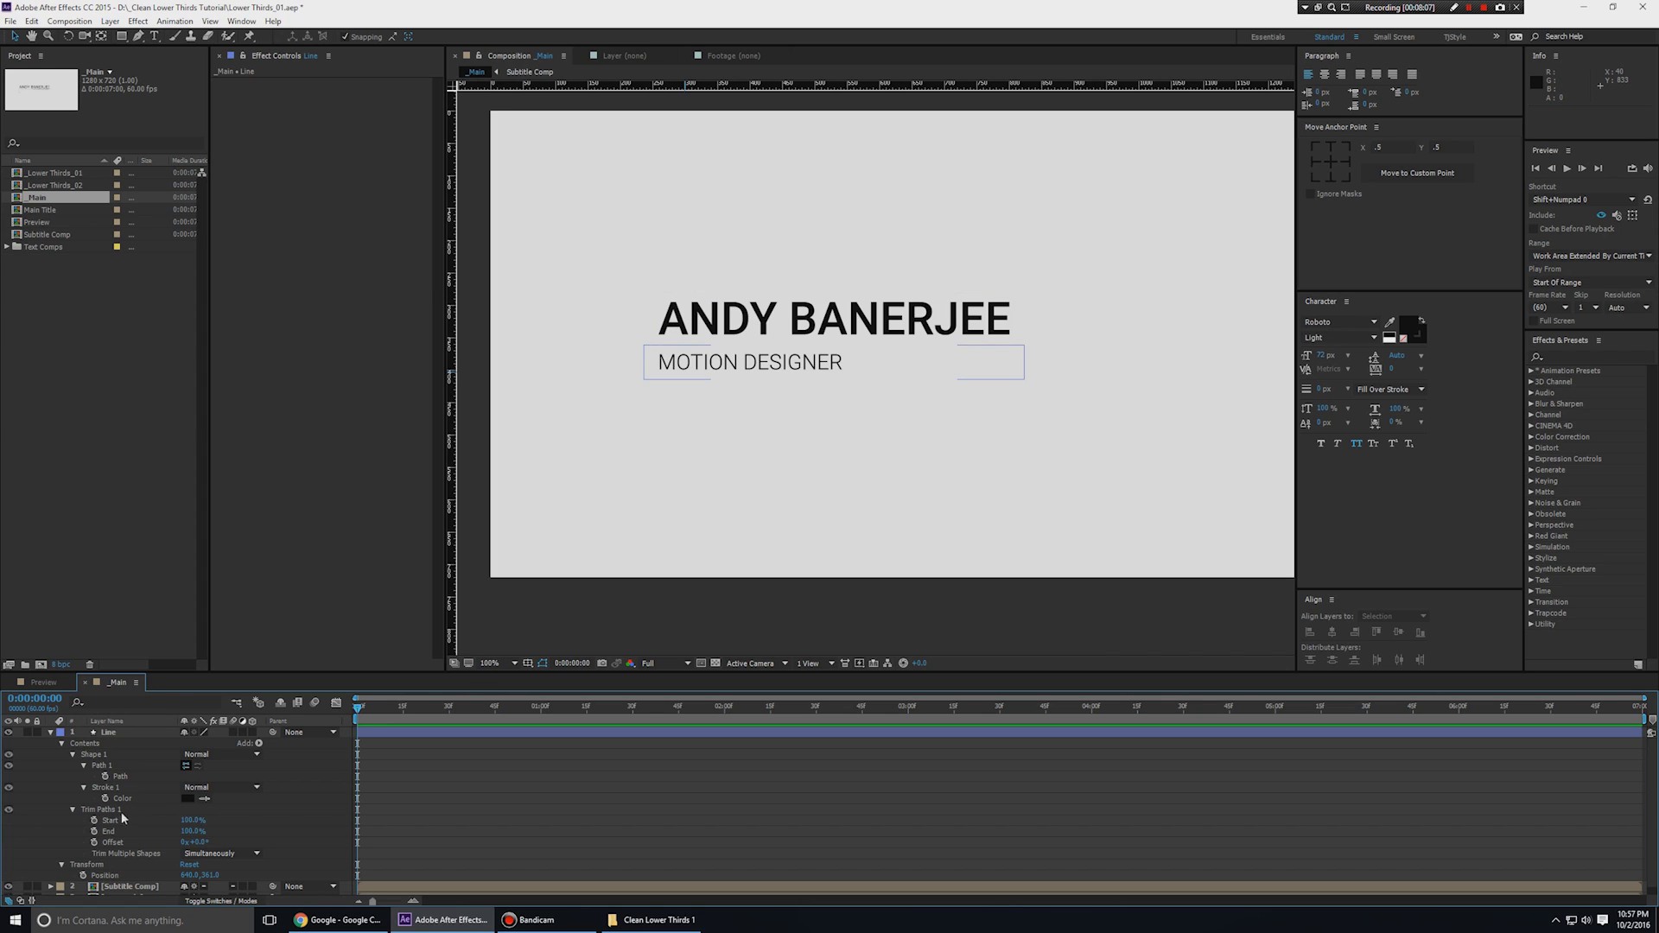
Keyframe trim Start from 100% at 0:00 to 0% at 1:30, ending the work area there.
left_click(94, 821)
left_click_drag(544, 707, 633, 726)
key("F2")
left_click_drag(193, 822, 107, 820)
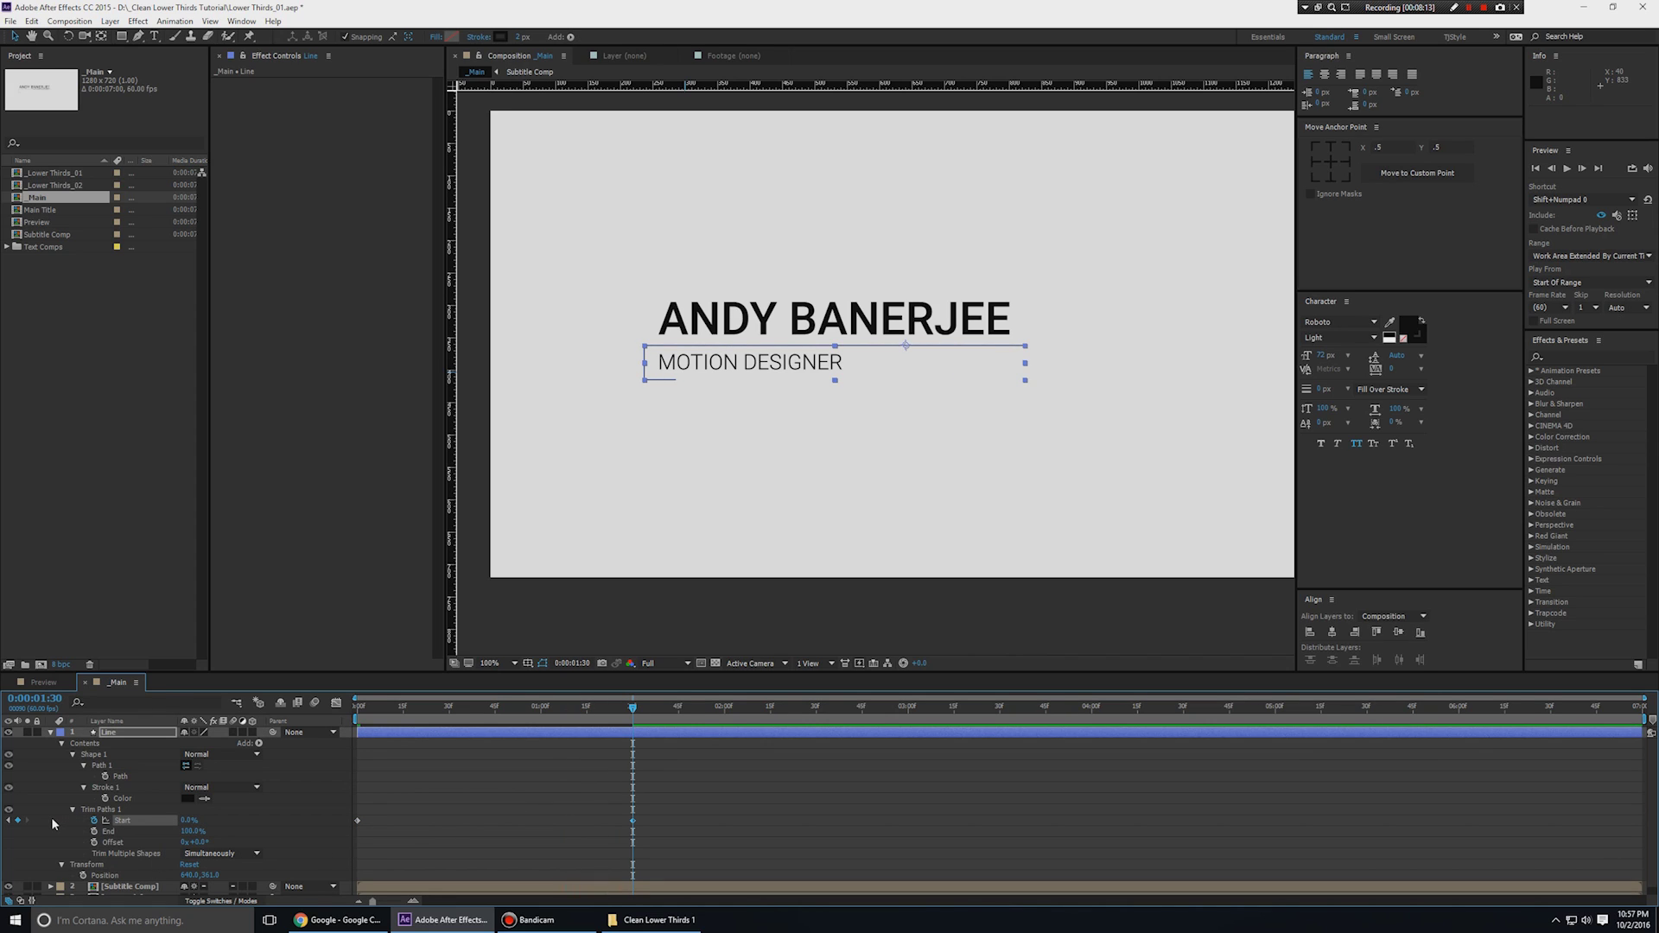
key("n")
In the Graph Editor, shape the Start speed curve and apply Easy Ease to its keyframes.
left_click_drag(741, 794, 386, 828)
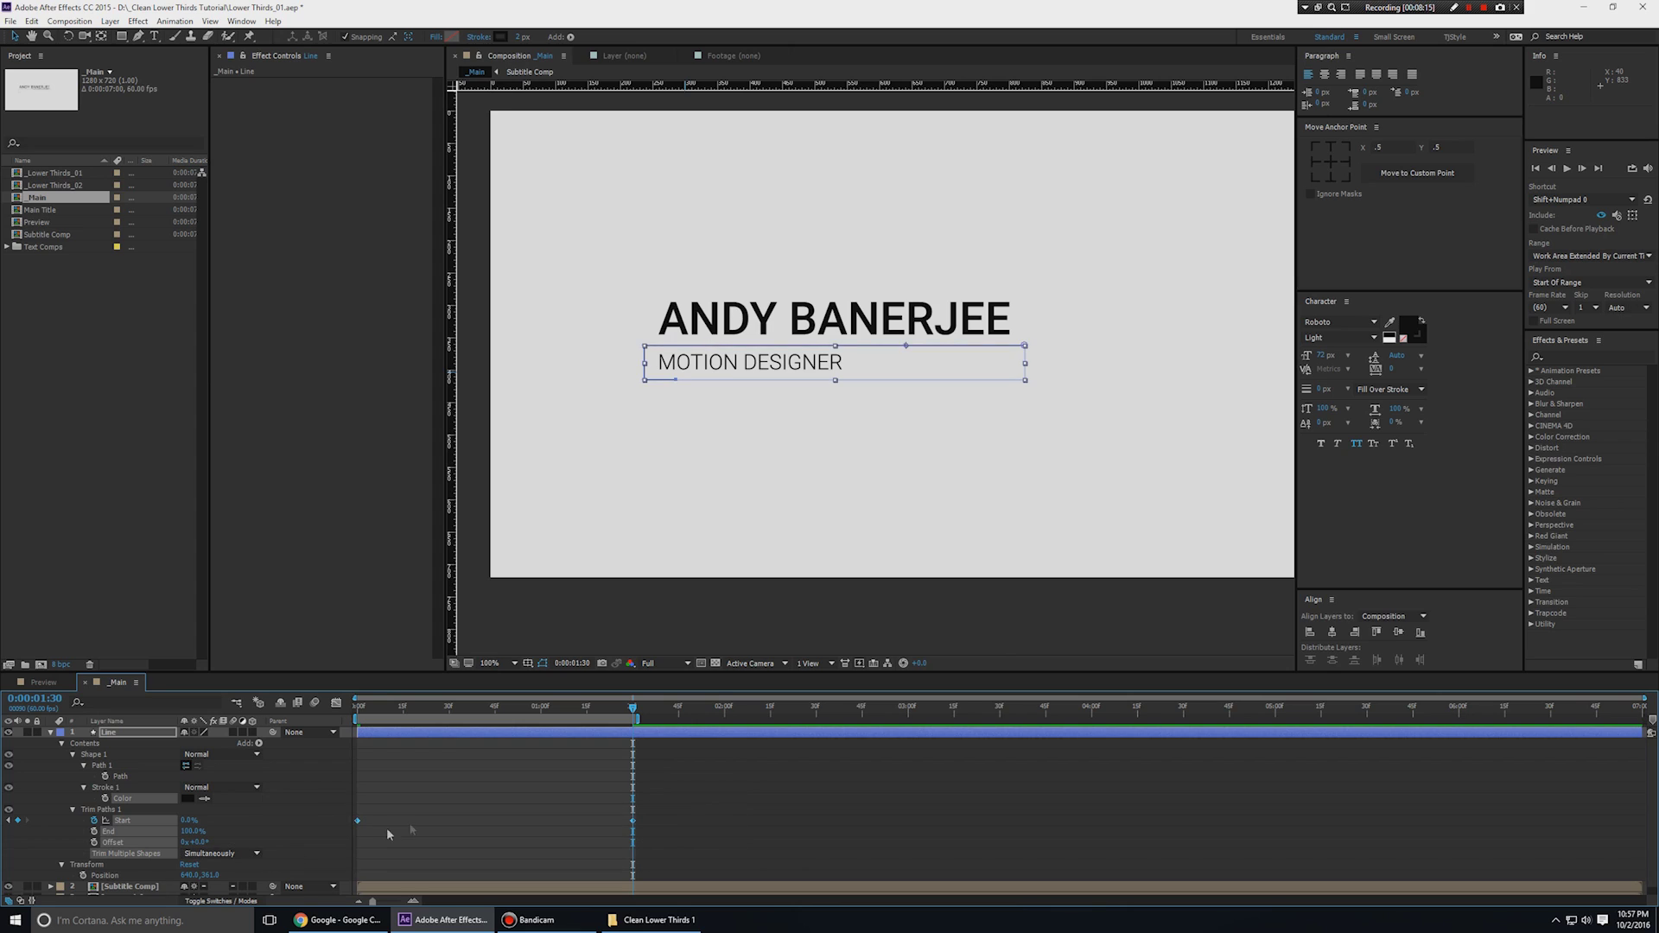
left_click(336, 704)
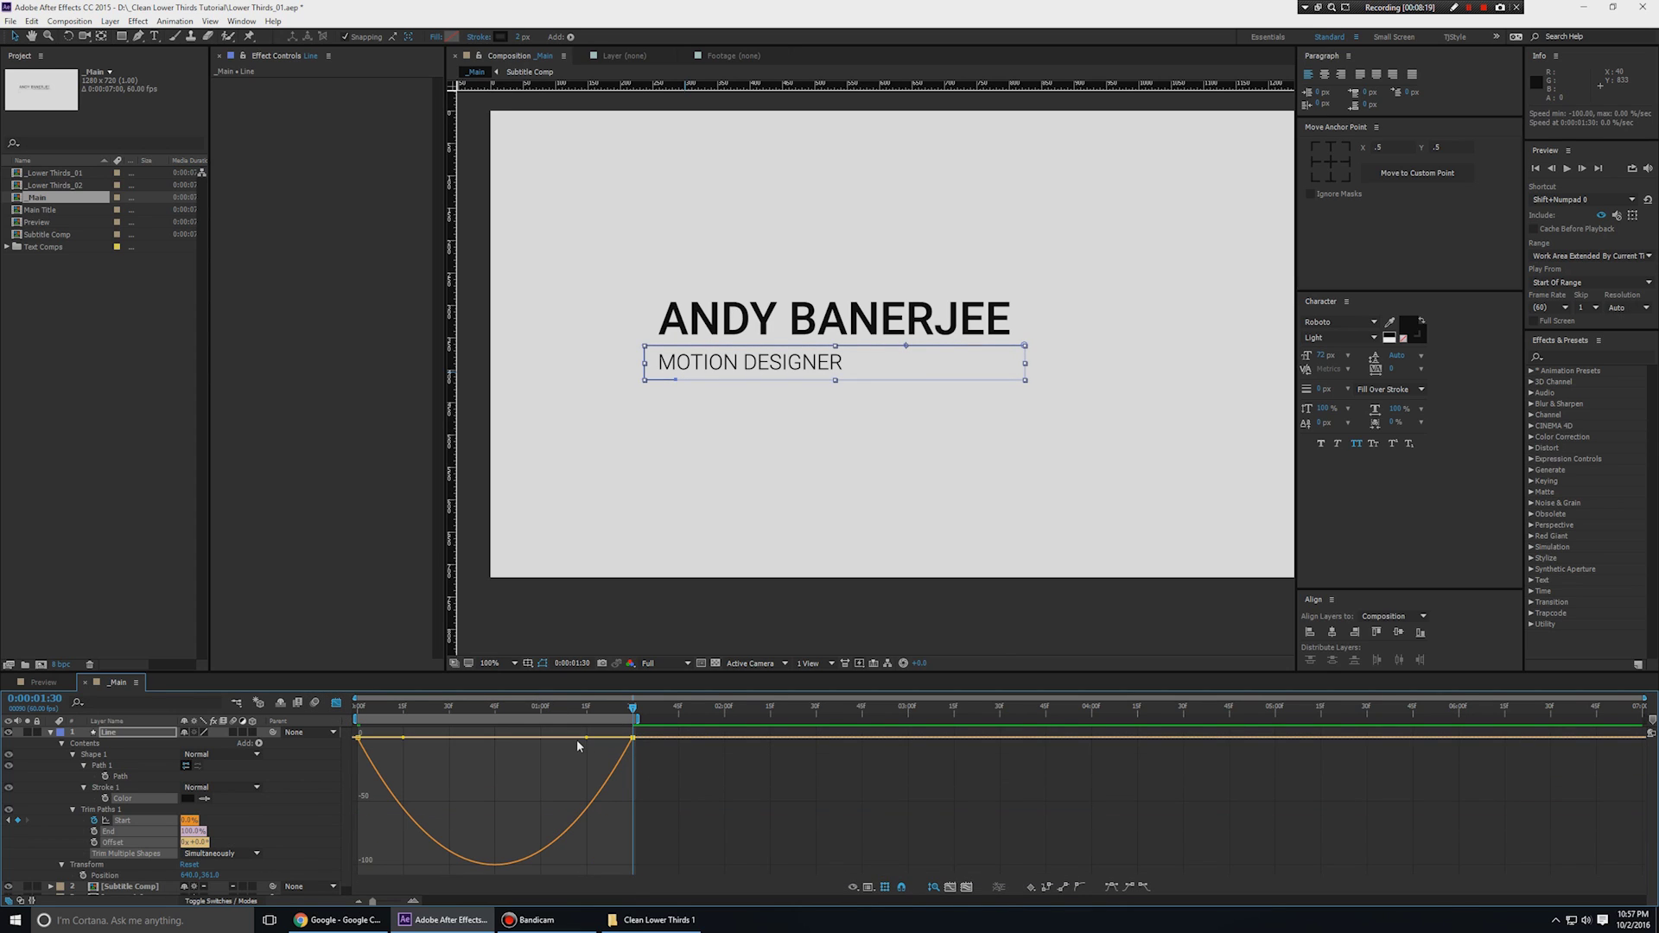
left_click_drag(585, 740, 399, 740)
key("space")
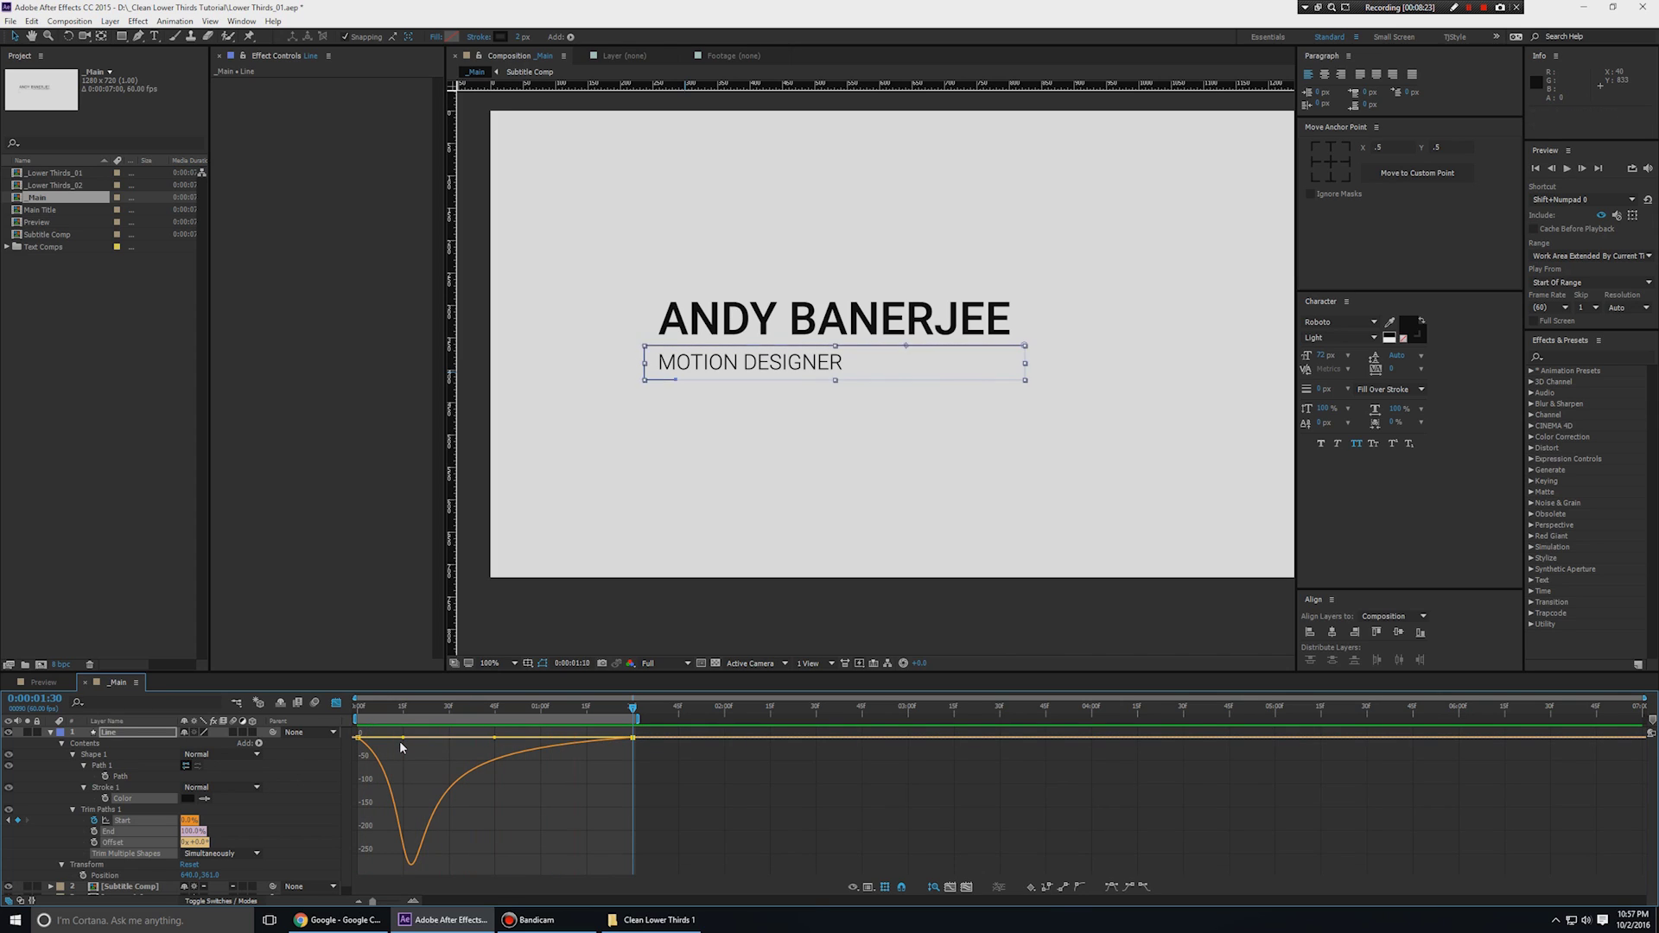
key("space")
key("space")
key("space")
left_click_drag(657, 797, 286, 723)
key("F9")
key("space")
key("space")
Move the final Start keyframe to one second, end the work area there, and preview.
left_click(336, 703)
left_click_drag(498, 706, 540, 706)
left_click_drag(631, 820, 540, 820)
key("n")
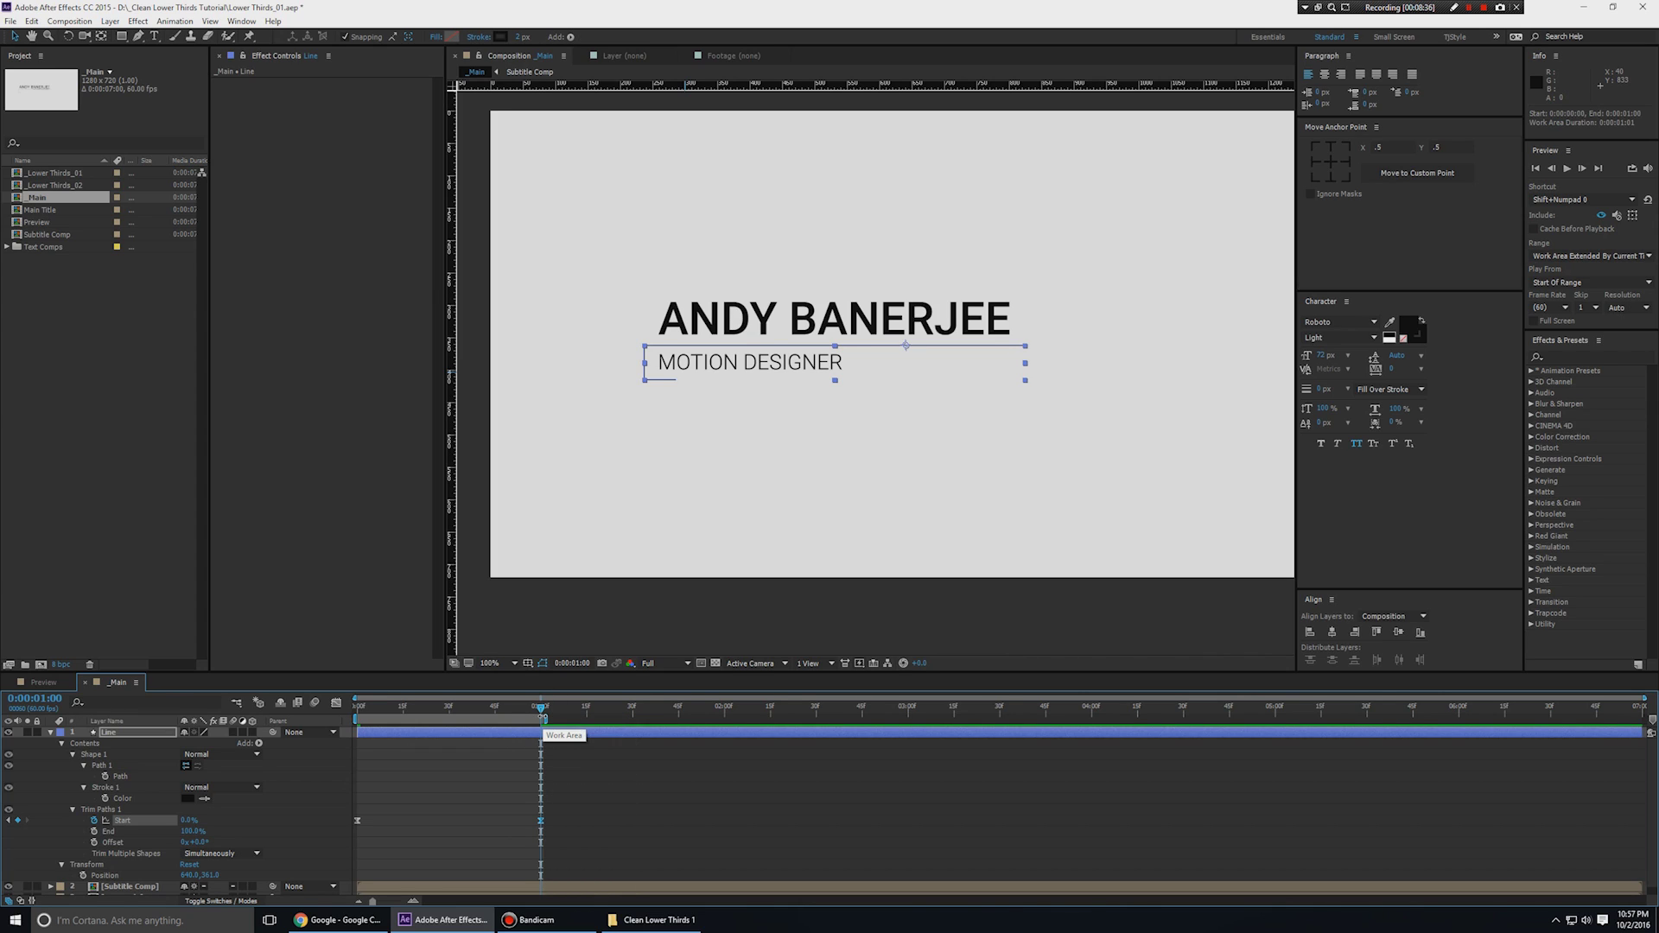
key("space")
key("space")
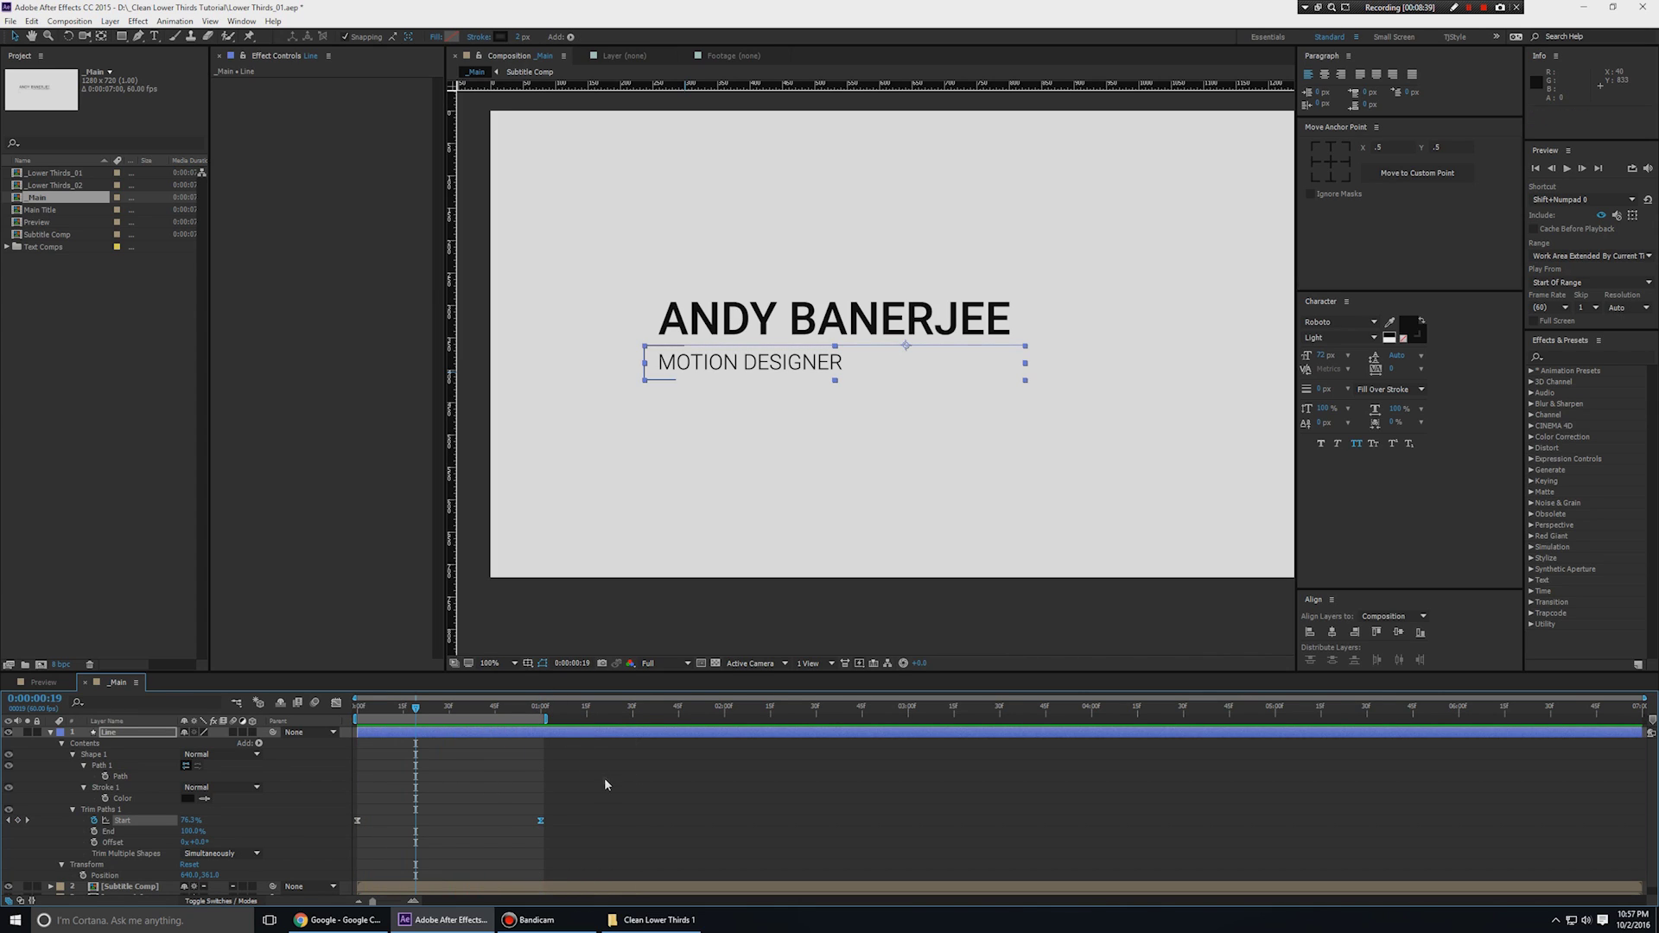
Extend the work area end to about 2:20 and collapse the Line layer's properties.
left_click_drag(544, 717, 795, 717)
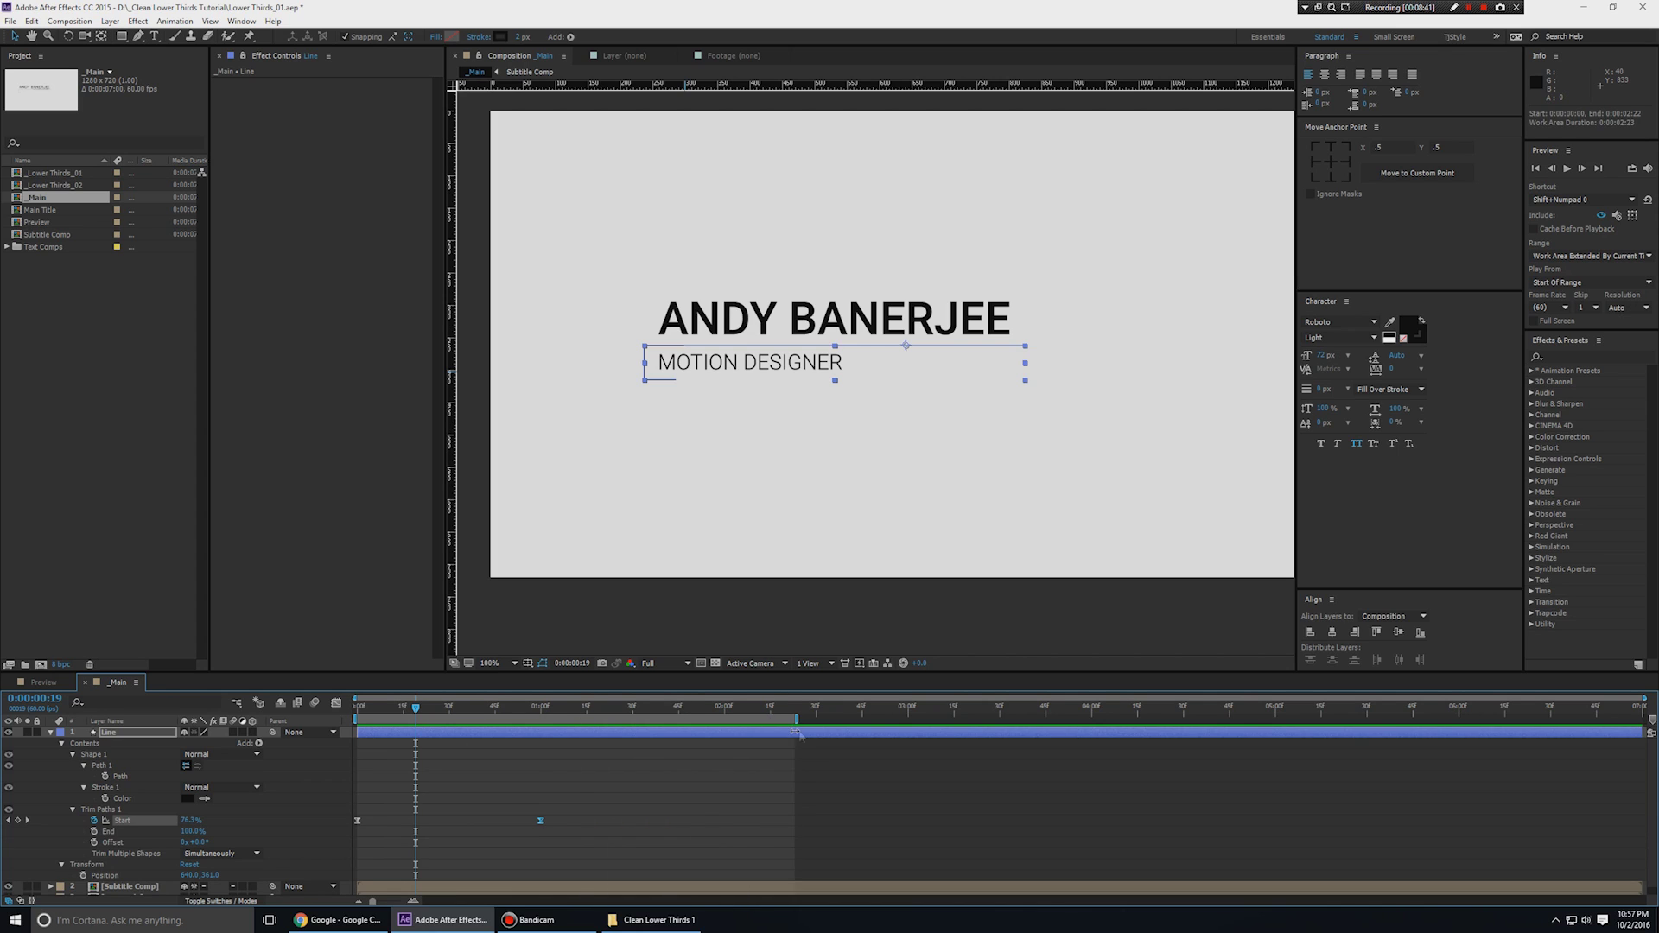
left_click(582, 791)
key("u")
Zoom and pan the composition view to inspect the subtitle bracket.
left_click(133, 744)
scroll(972, 467, "up", 1)
scroll(900, 444, "left", 2)
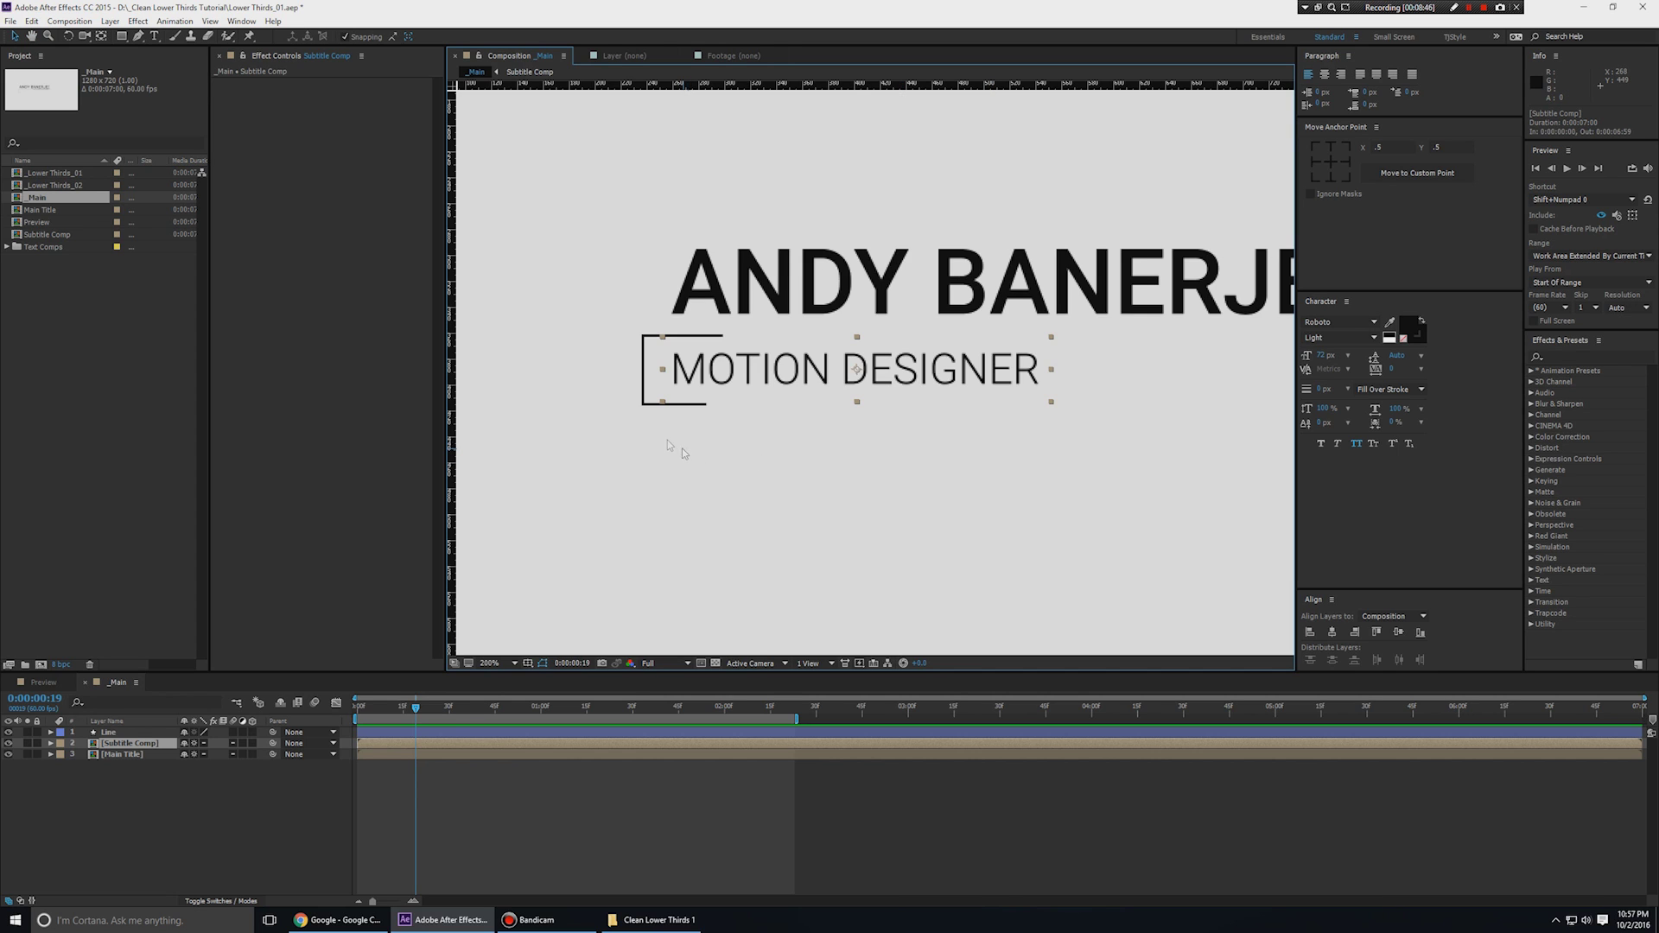
key("space")
scroll(661, 378, "up", 2)
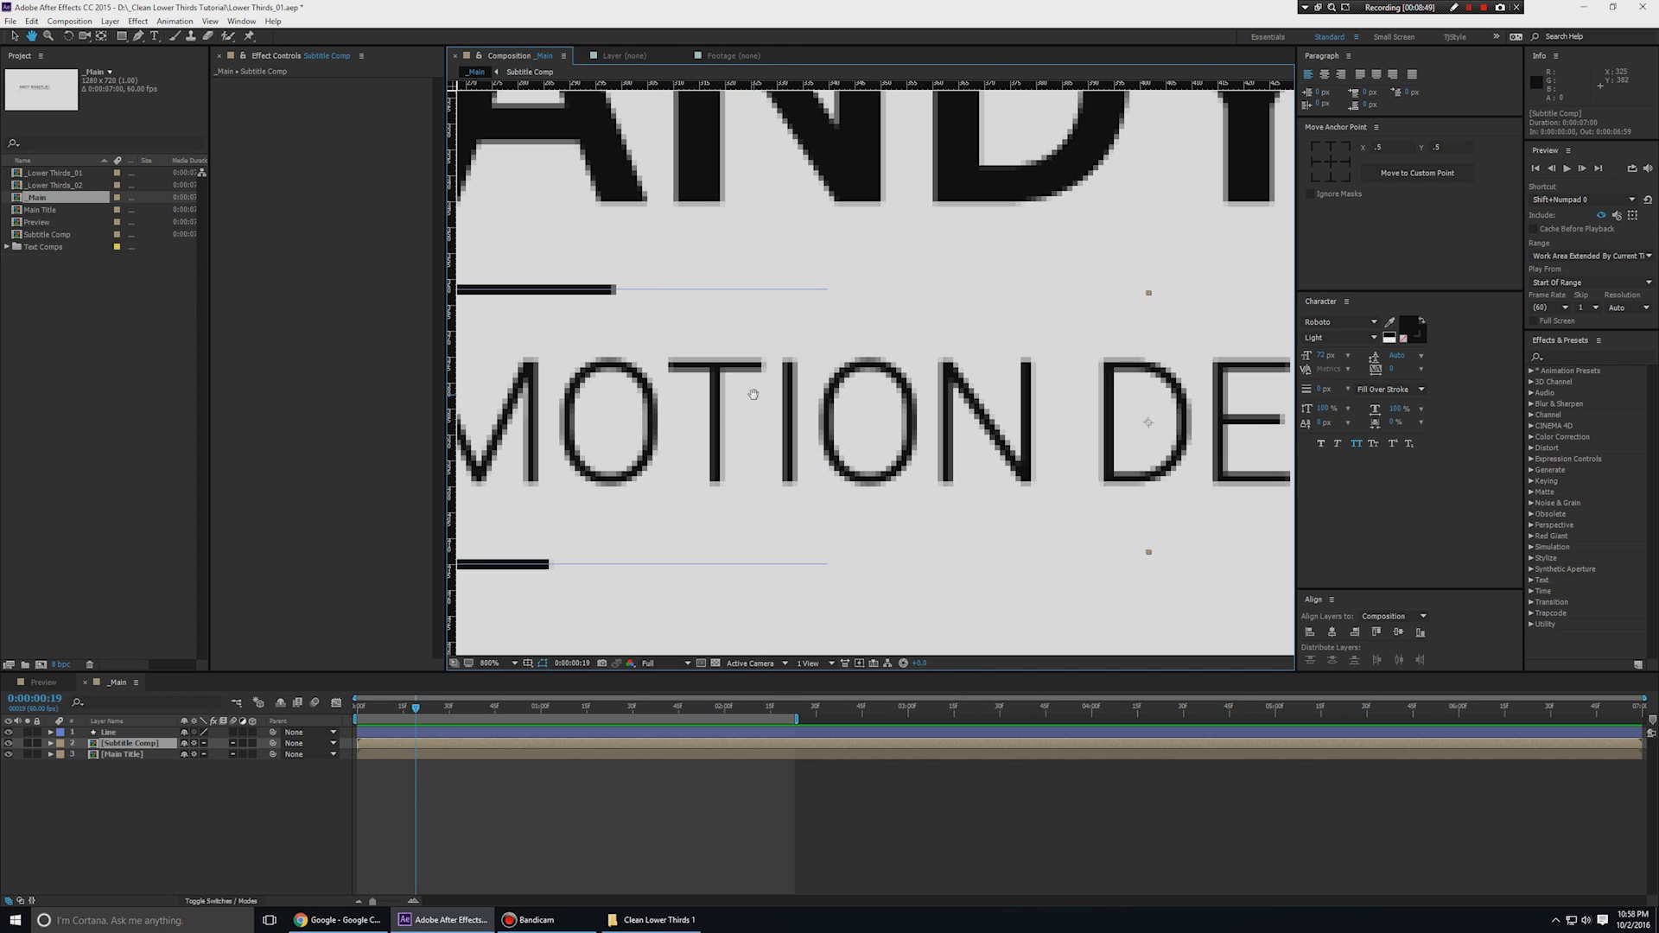
left_click_drag(660, 378, 1020, 389)
scroll(965, 455, "down", 1)
scroll(877, 372, "up", 1)
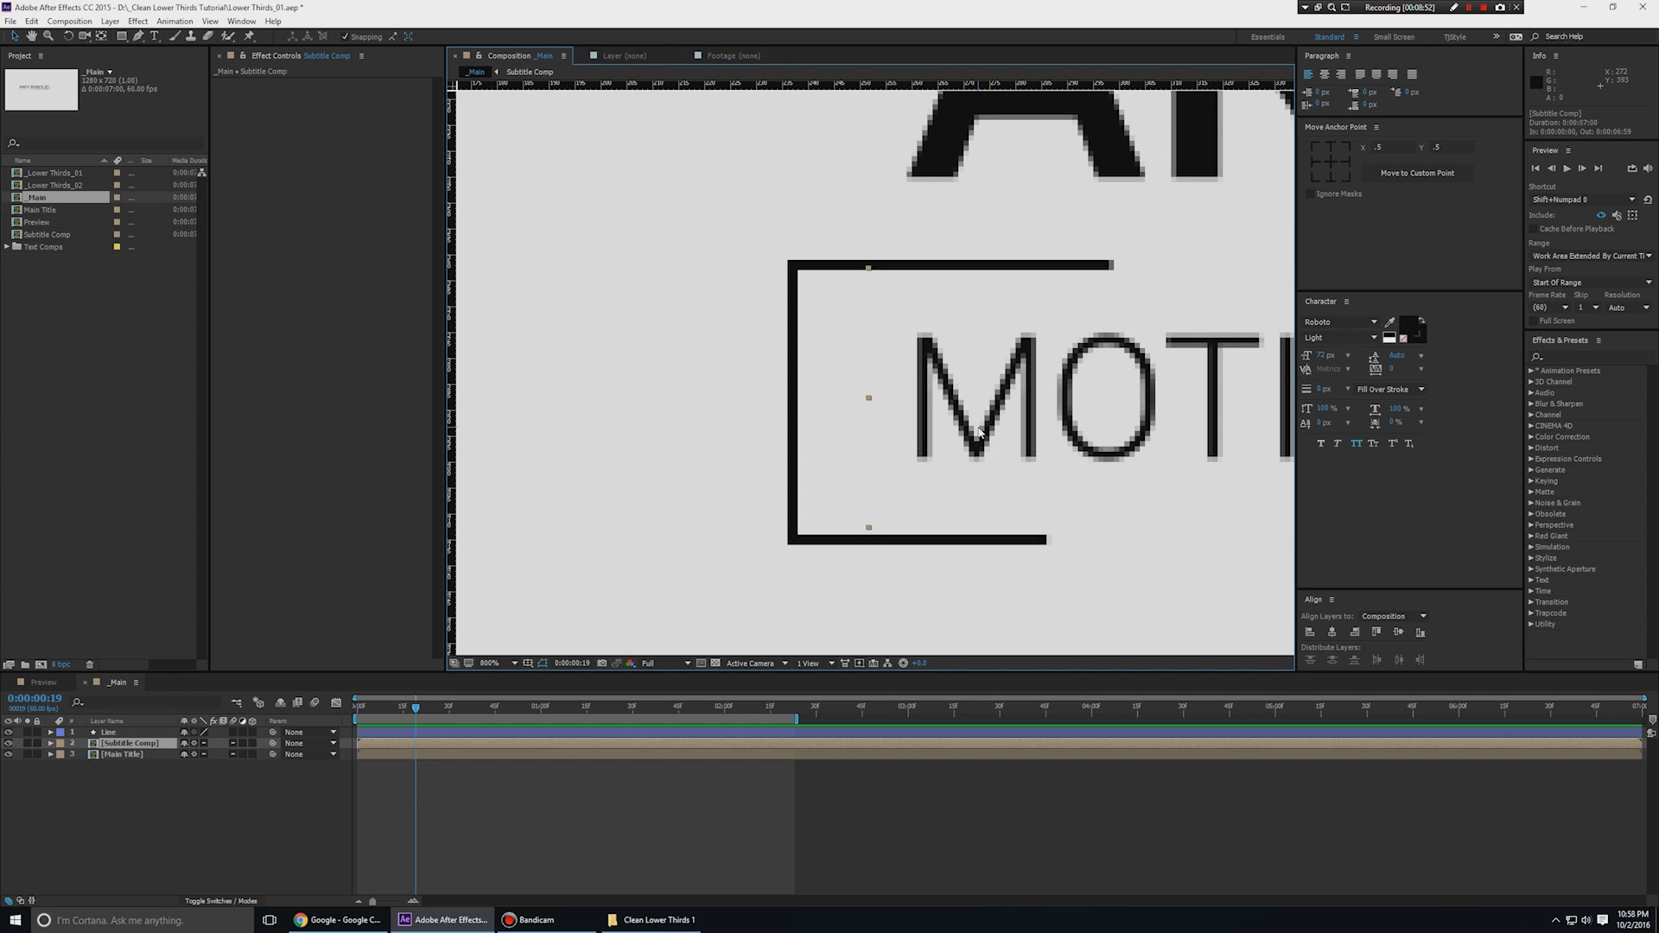
left_click(121, 732)
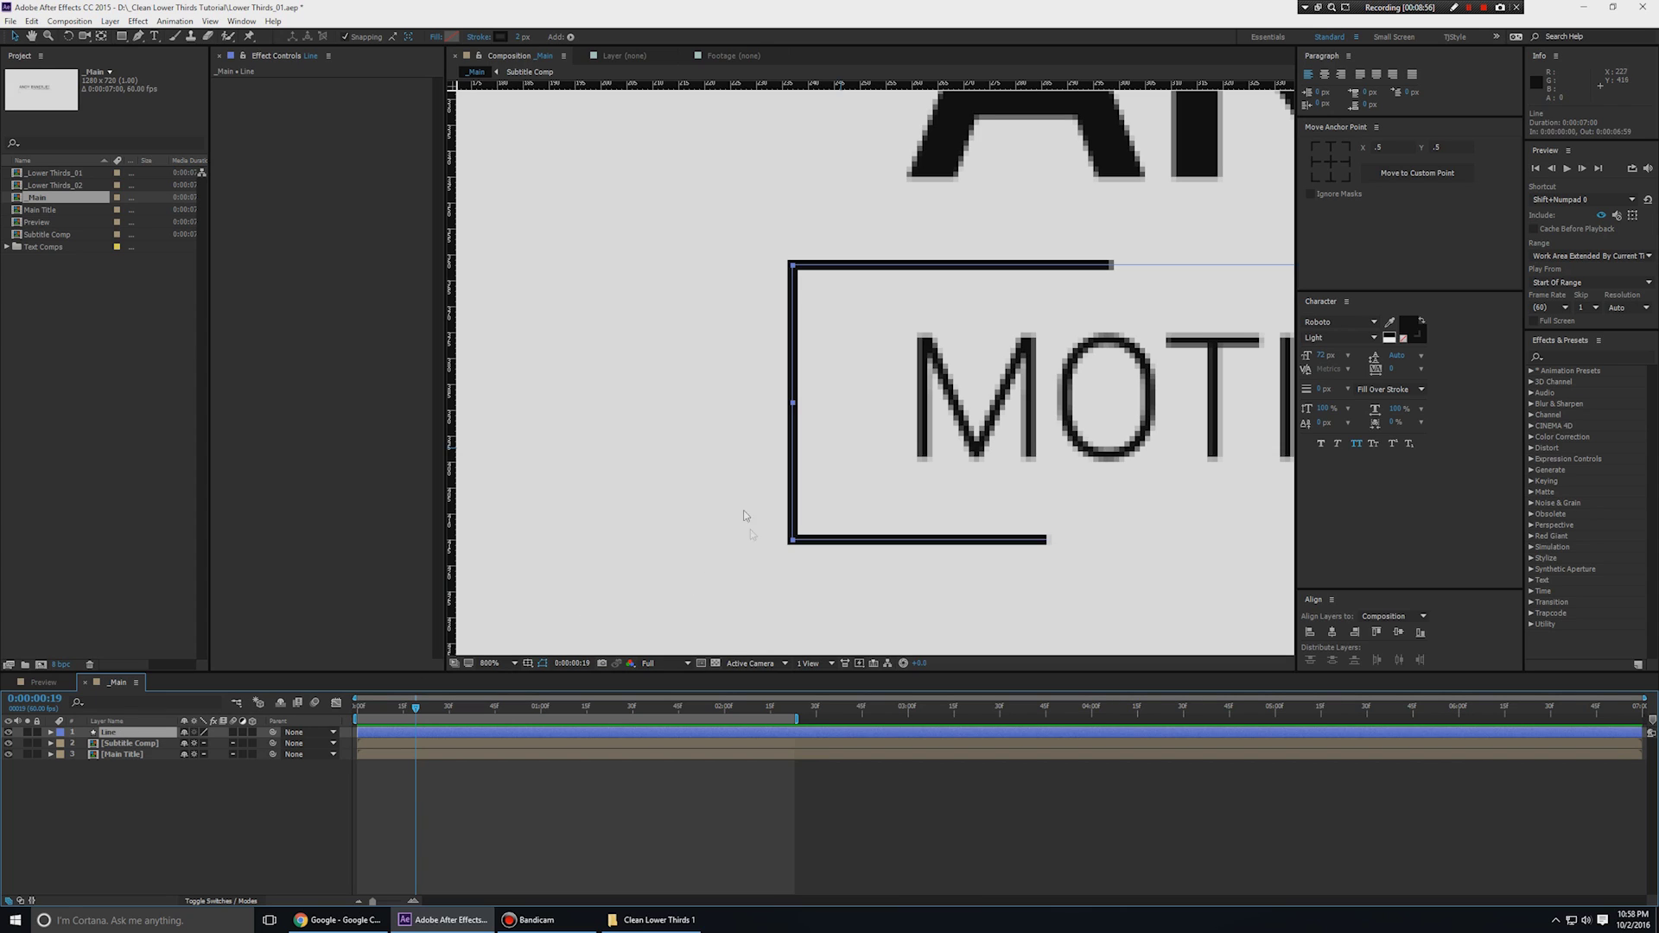
key("g")
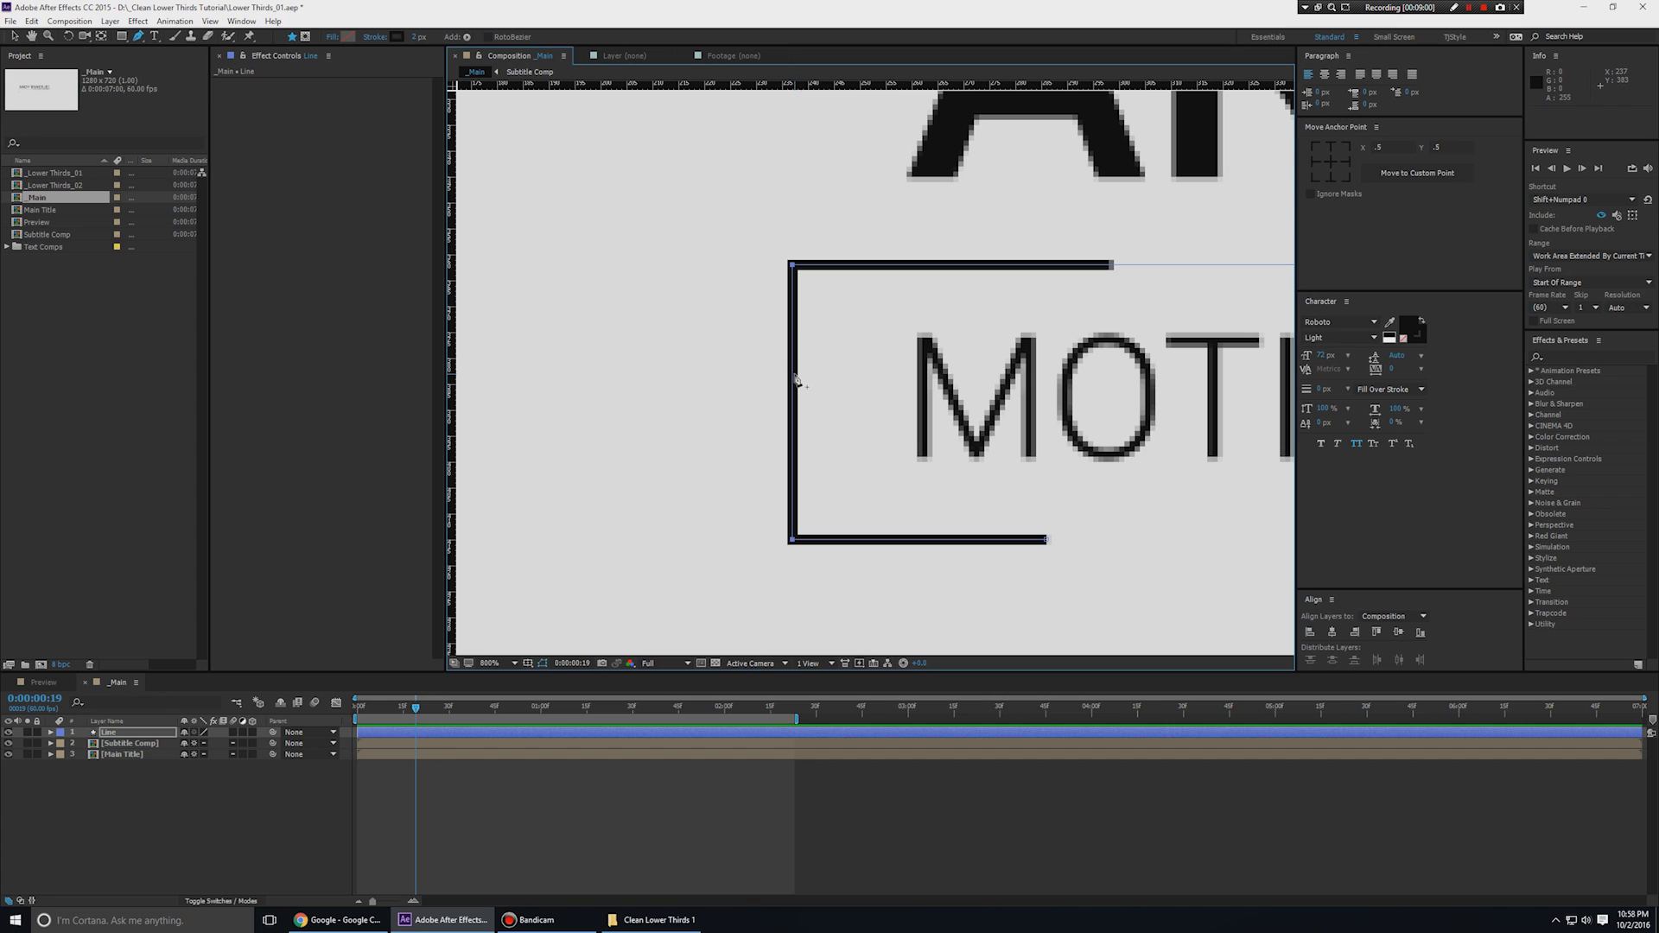
scroll(796, 380, "down", 4)
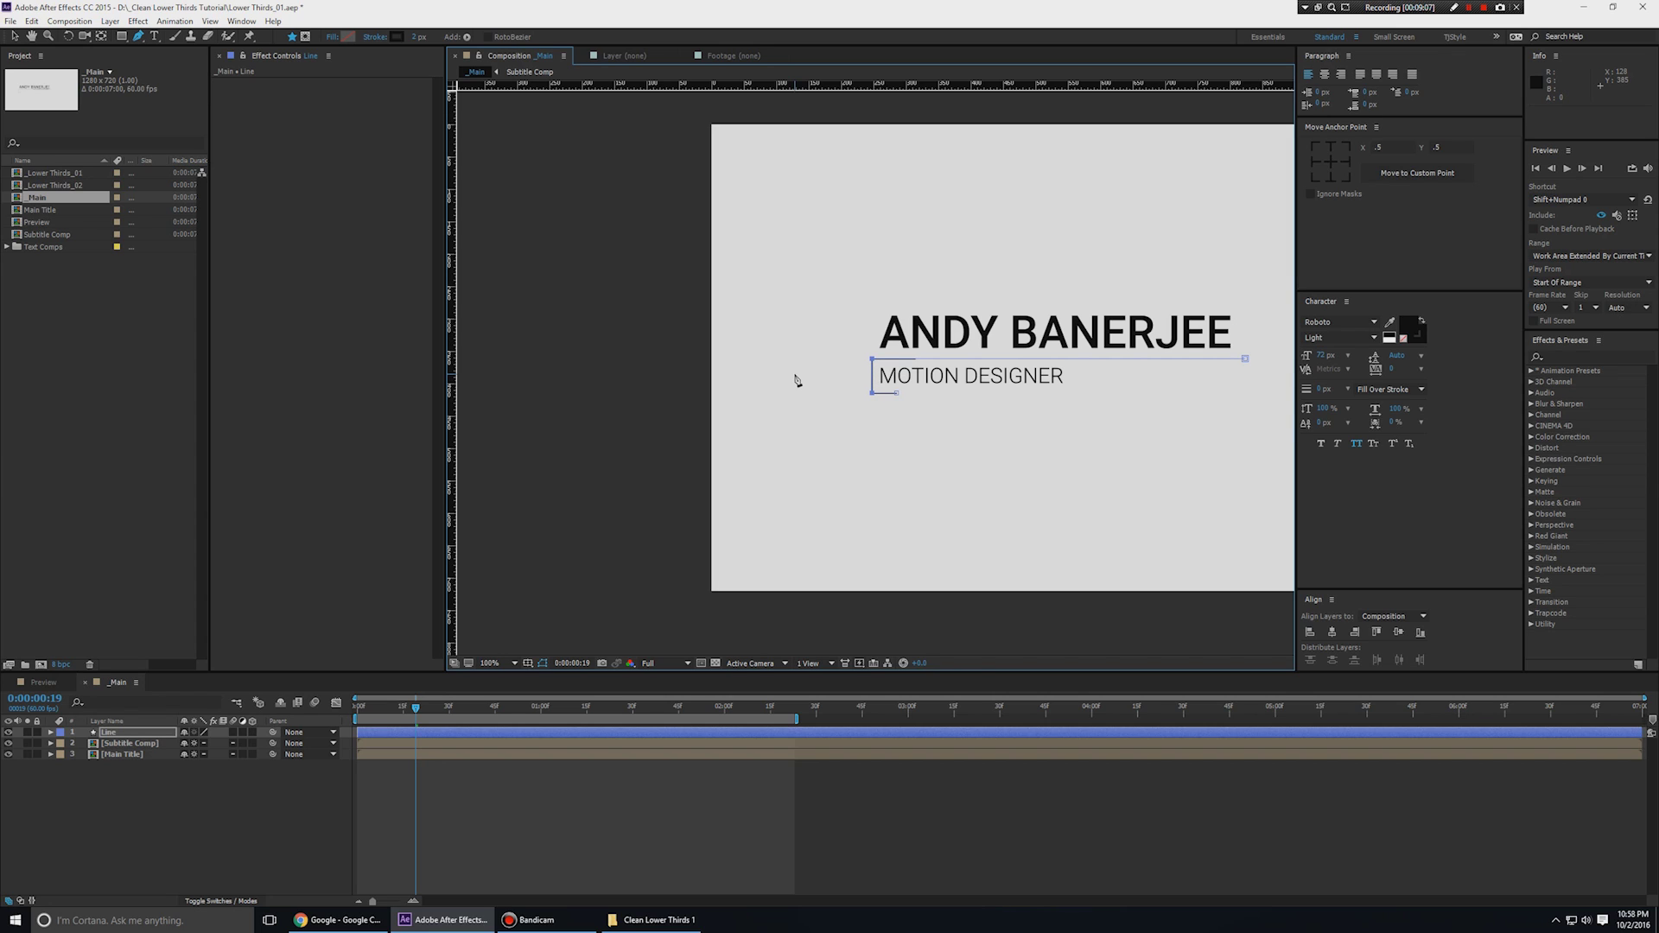
key("v")
left_click(1021, 483)
left_click_drag(1126, 496, 981, 489)
Zoom onto the MOTION box, recentre the frame, and return the time to one second.
key("h")
key("v")
left_click(132, 745)
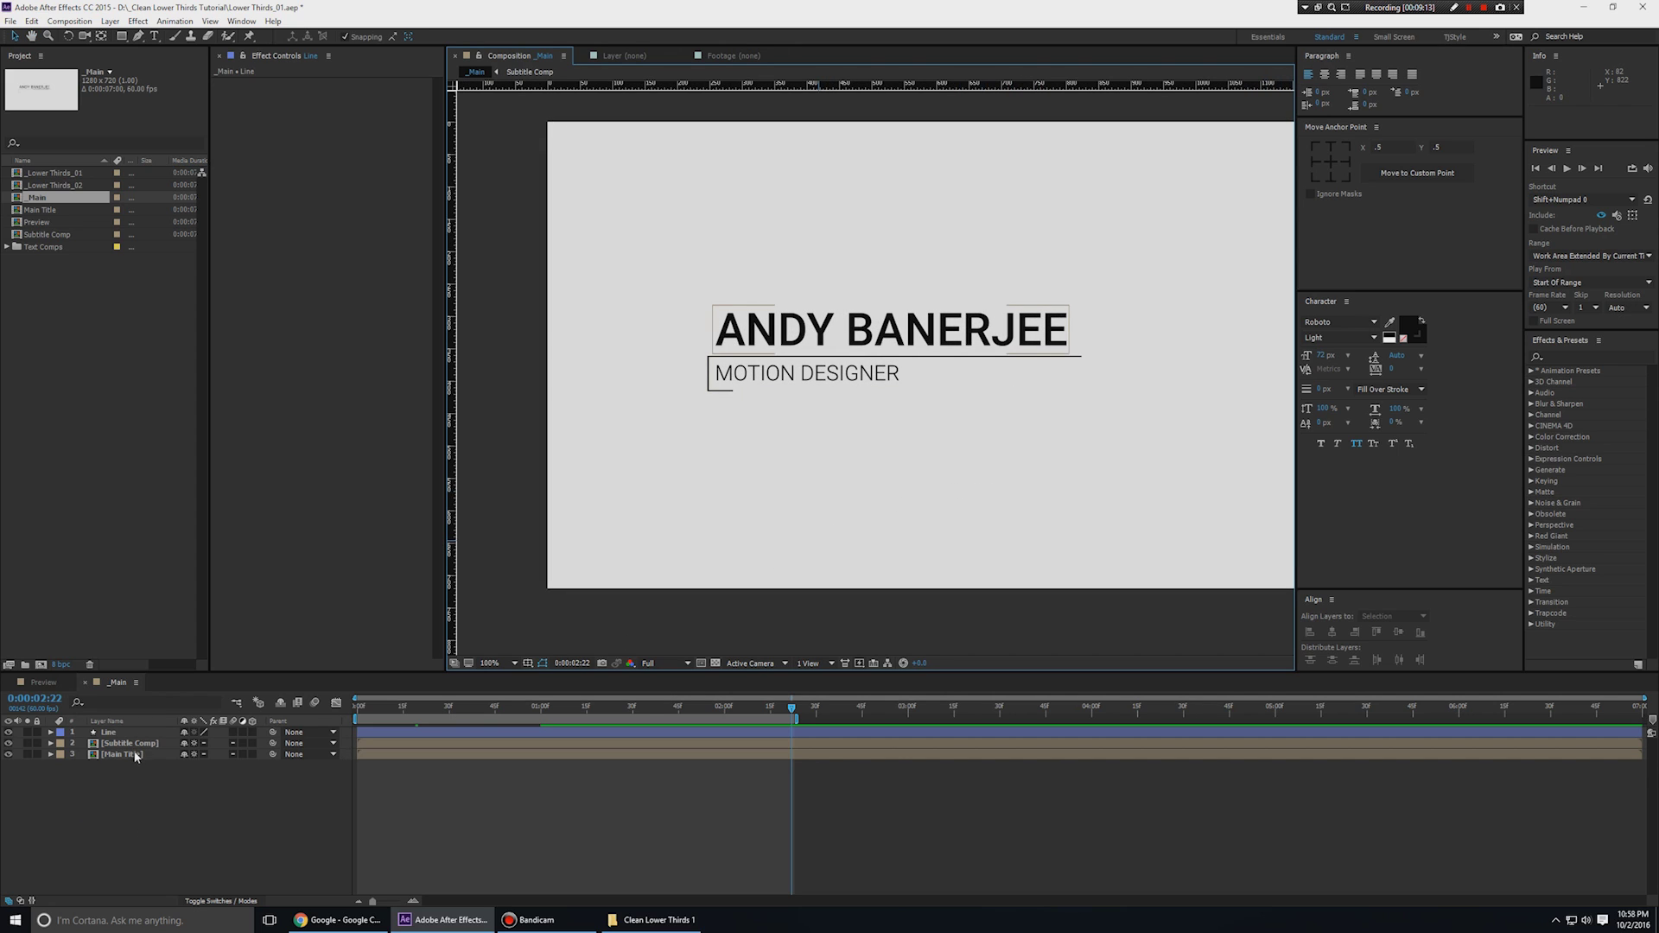
key("h")
scroll(685, 471, "up", 5)
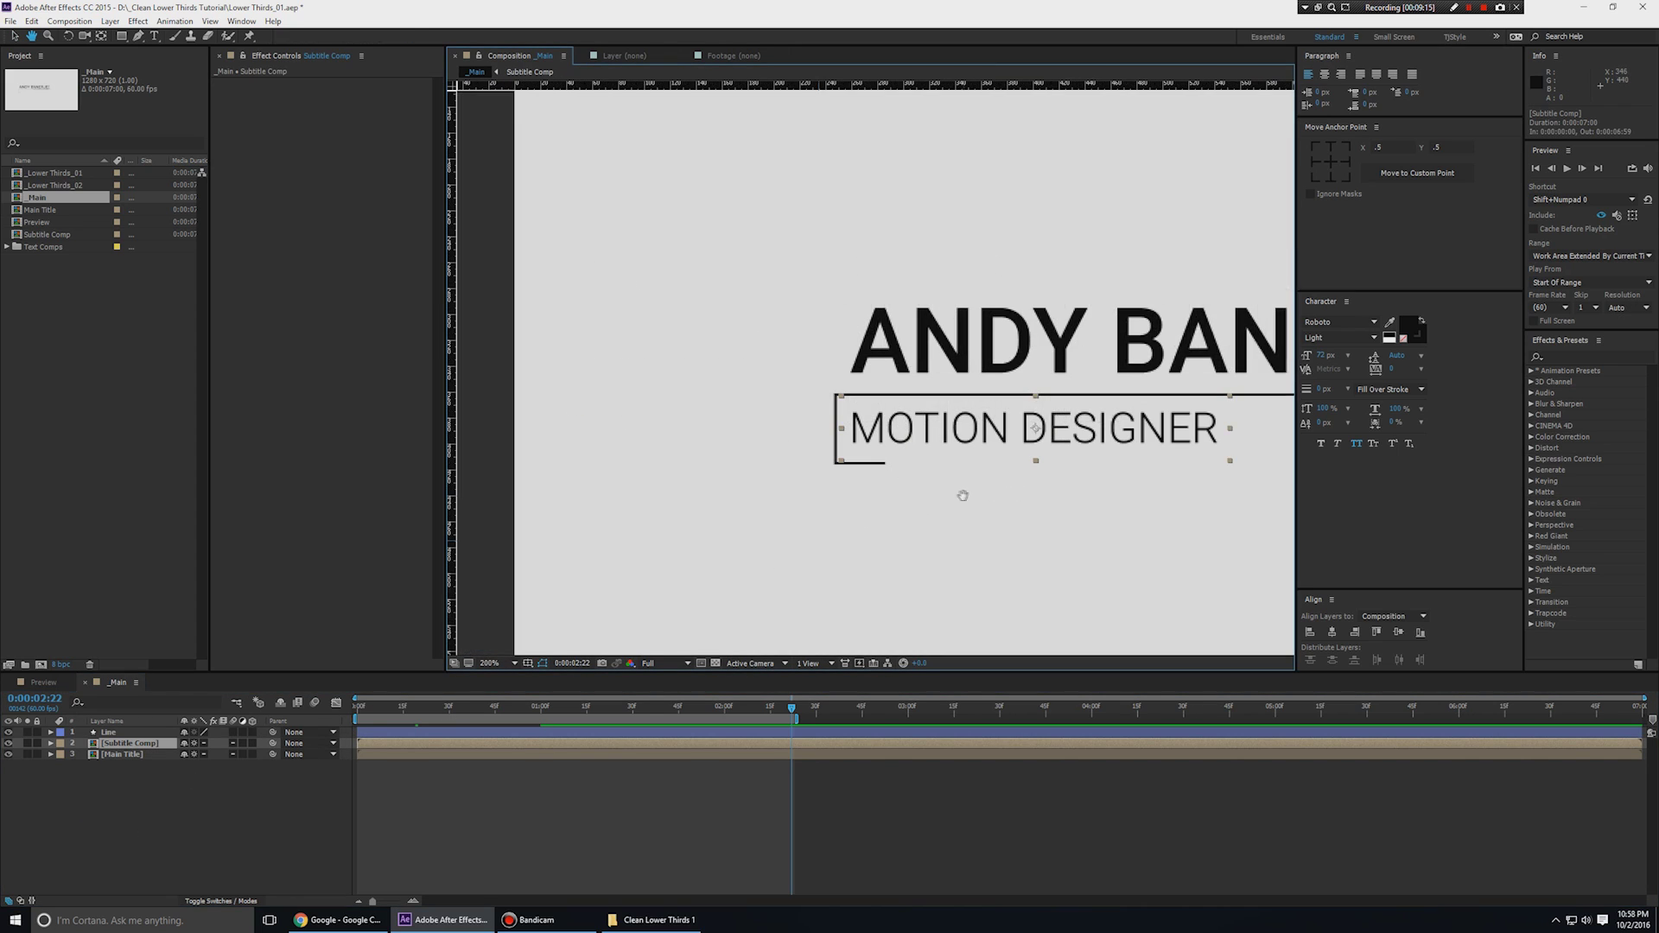
left_click_drag(819, 538, 743, 337)
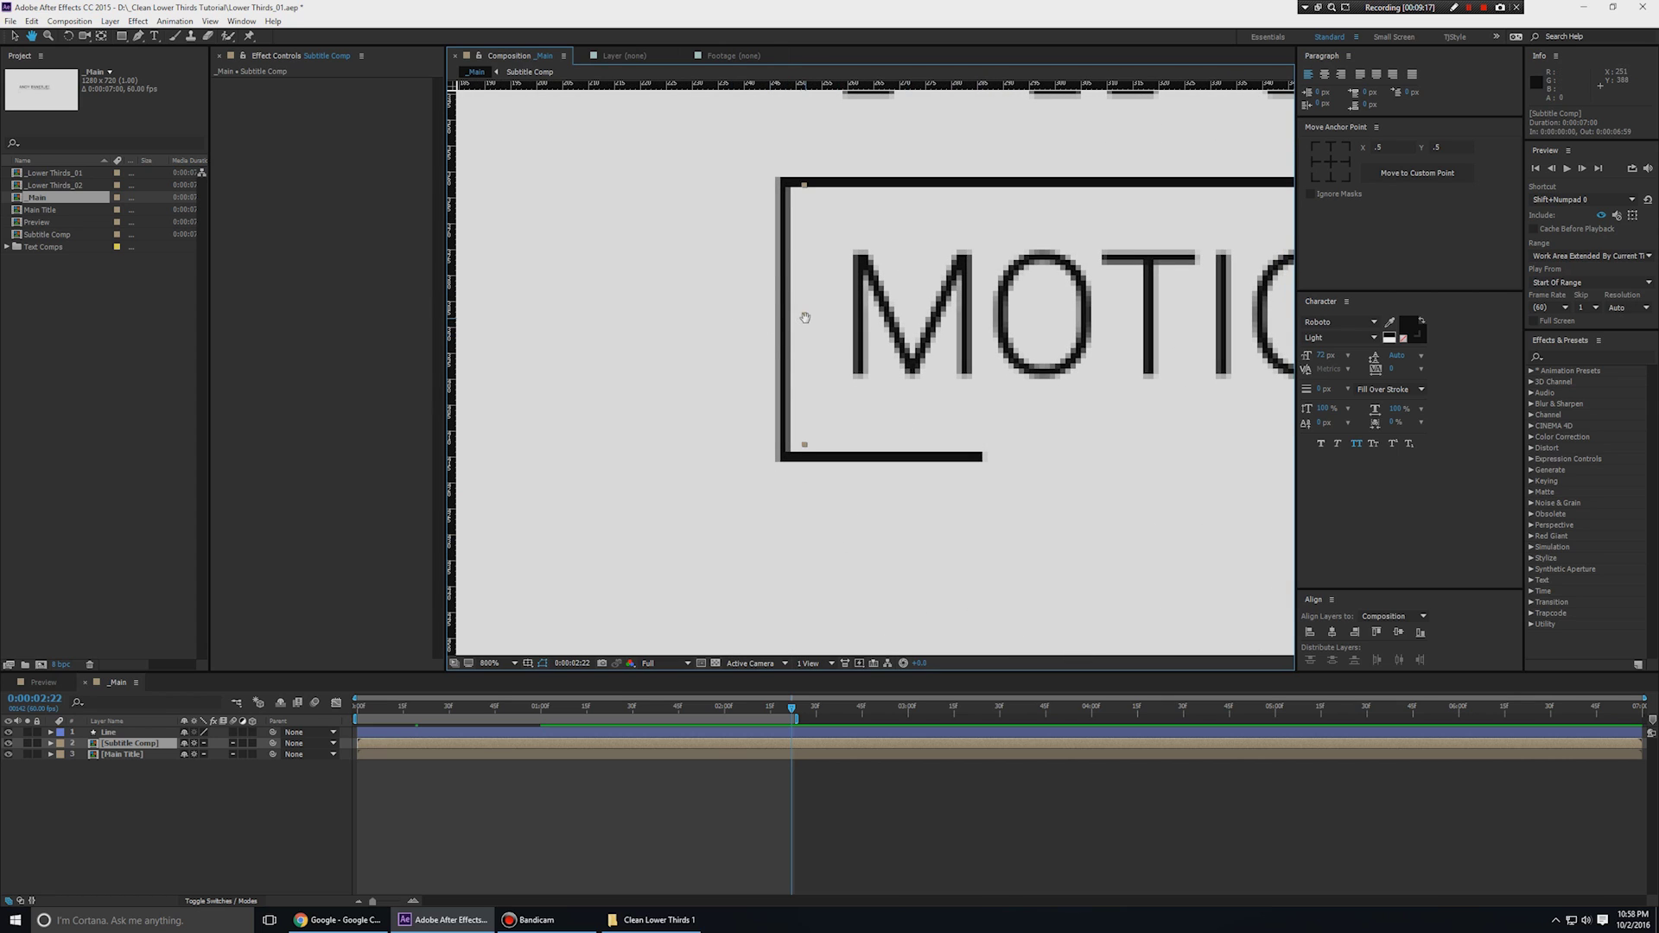
scroll(796, 311, "down", 3)
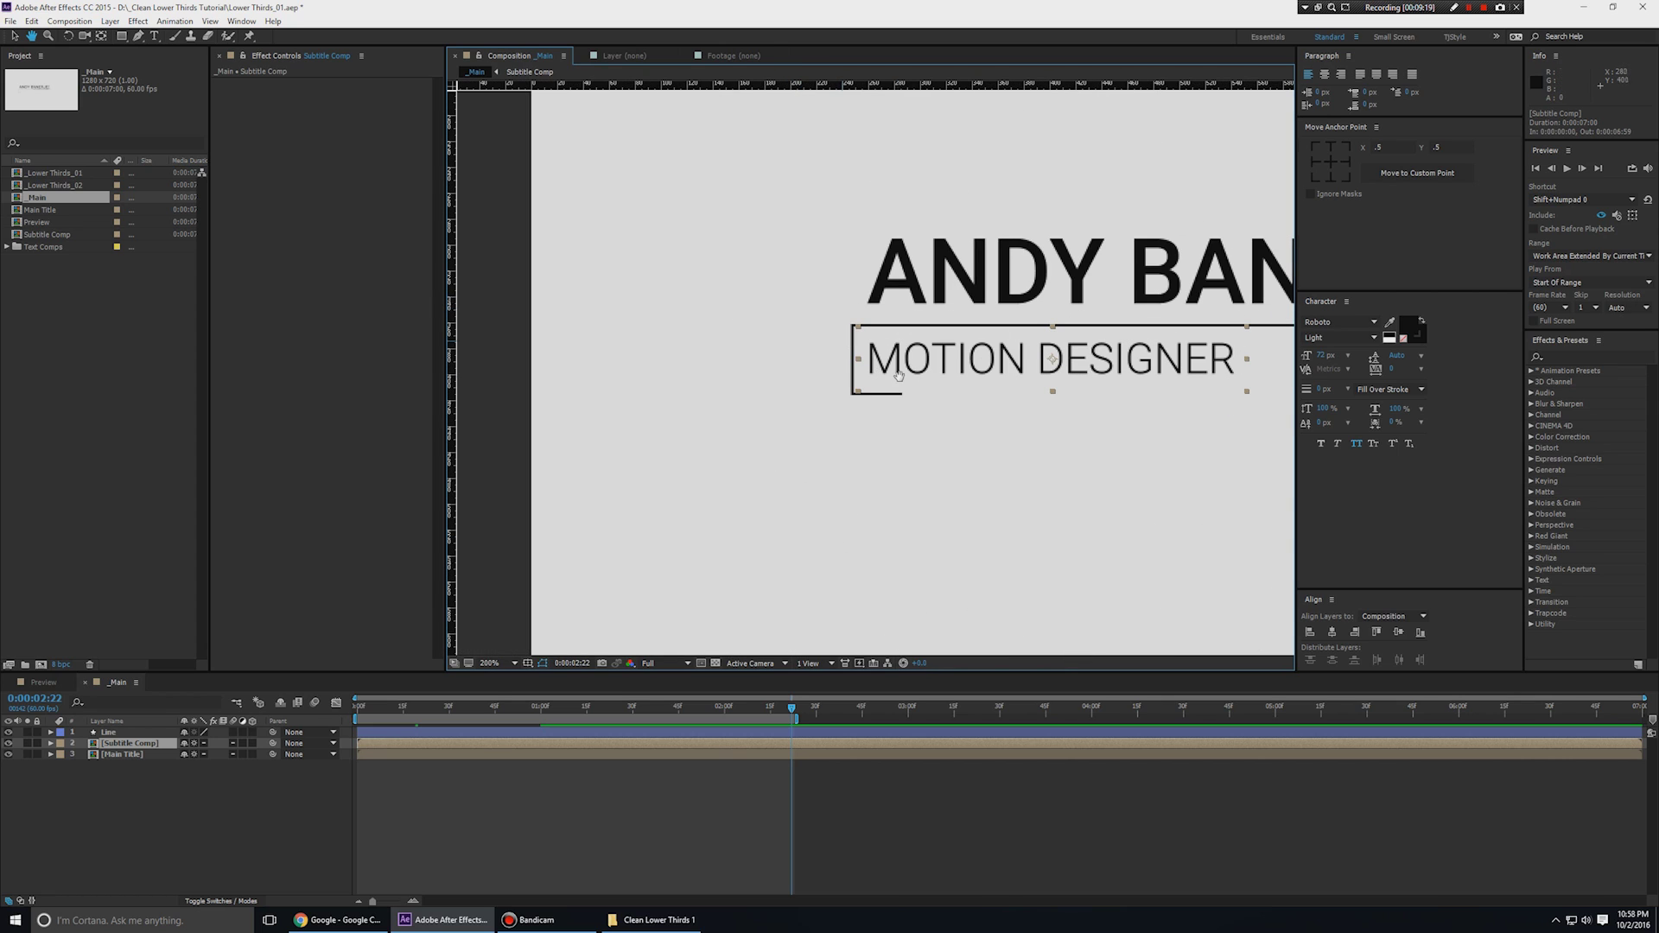
scroll(1028, 477, "down", 1)
left_click_drag(1035, 478, 923, 500)
key("v")
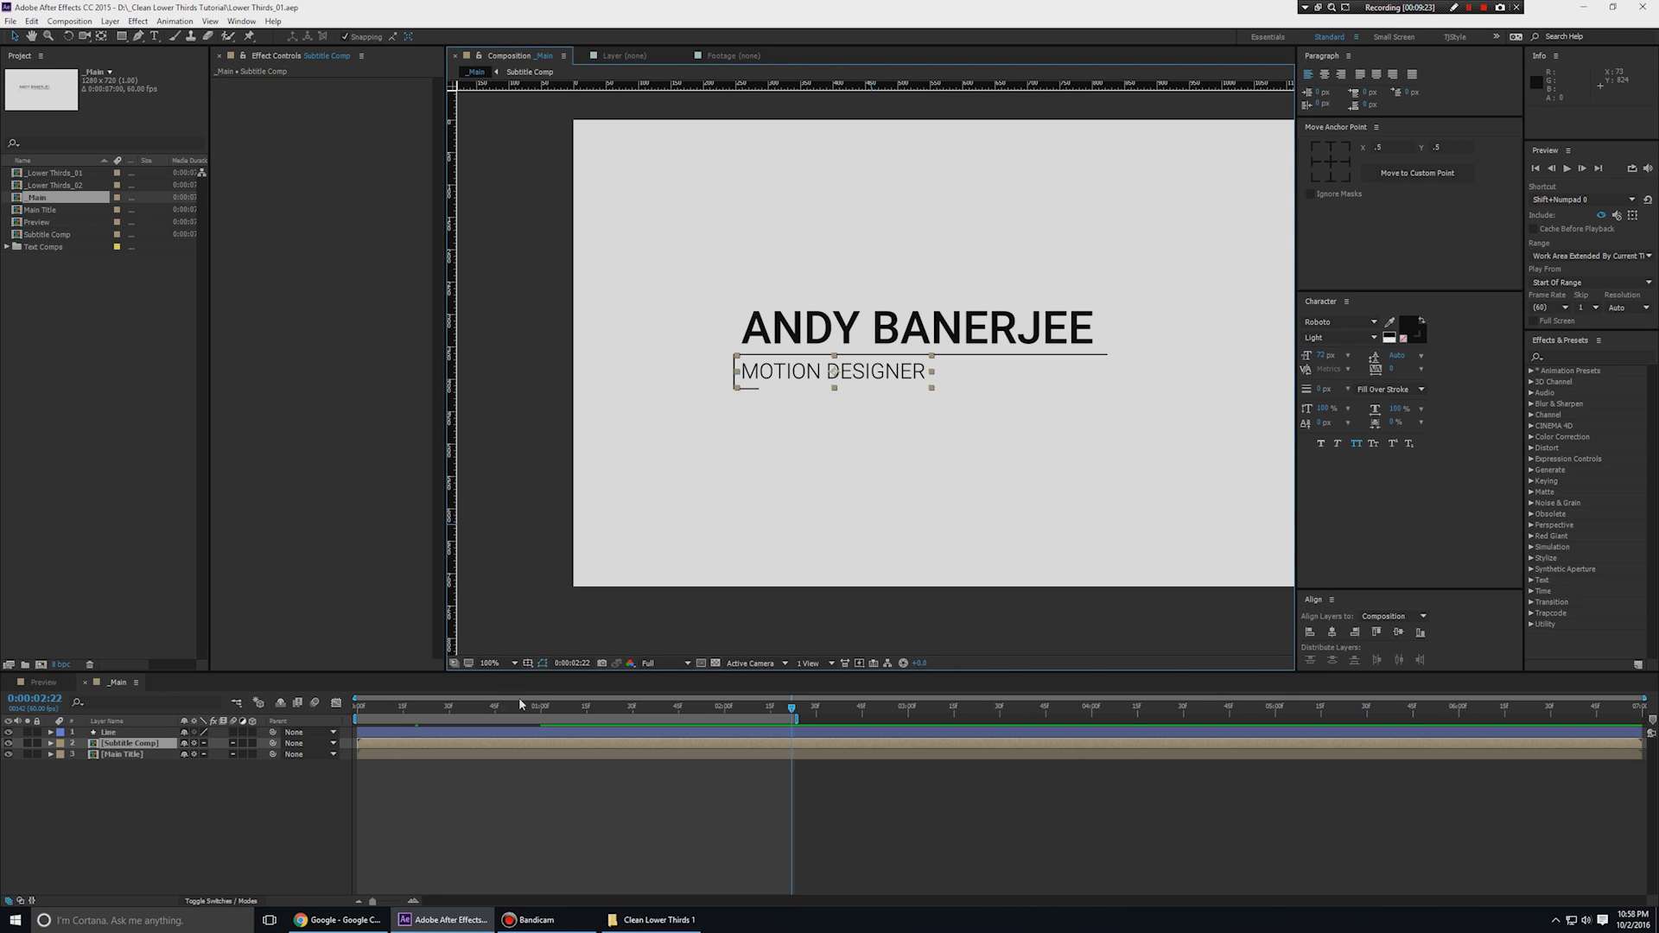
left_click(543, 718)
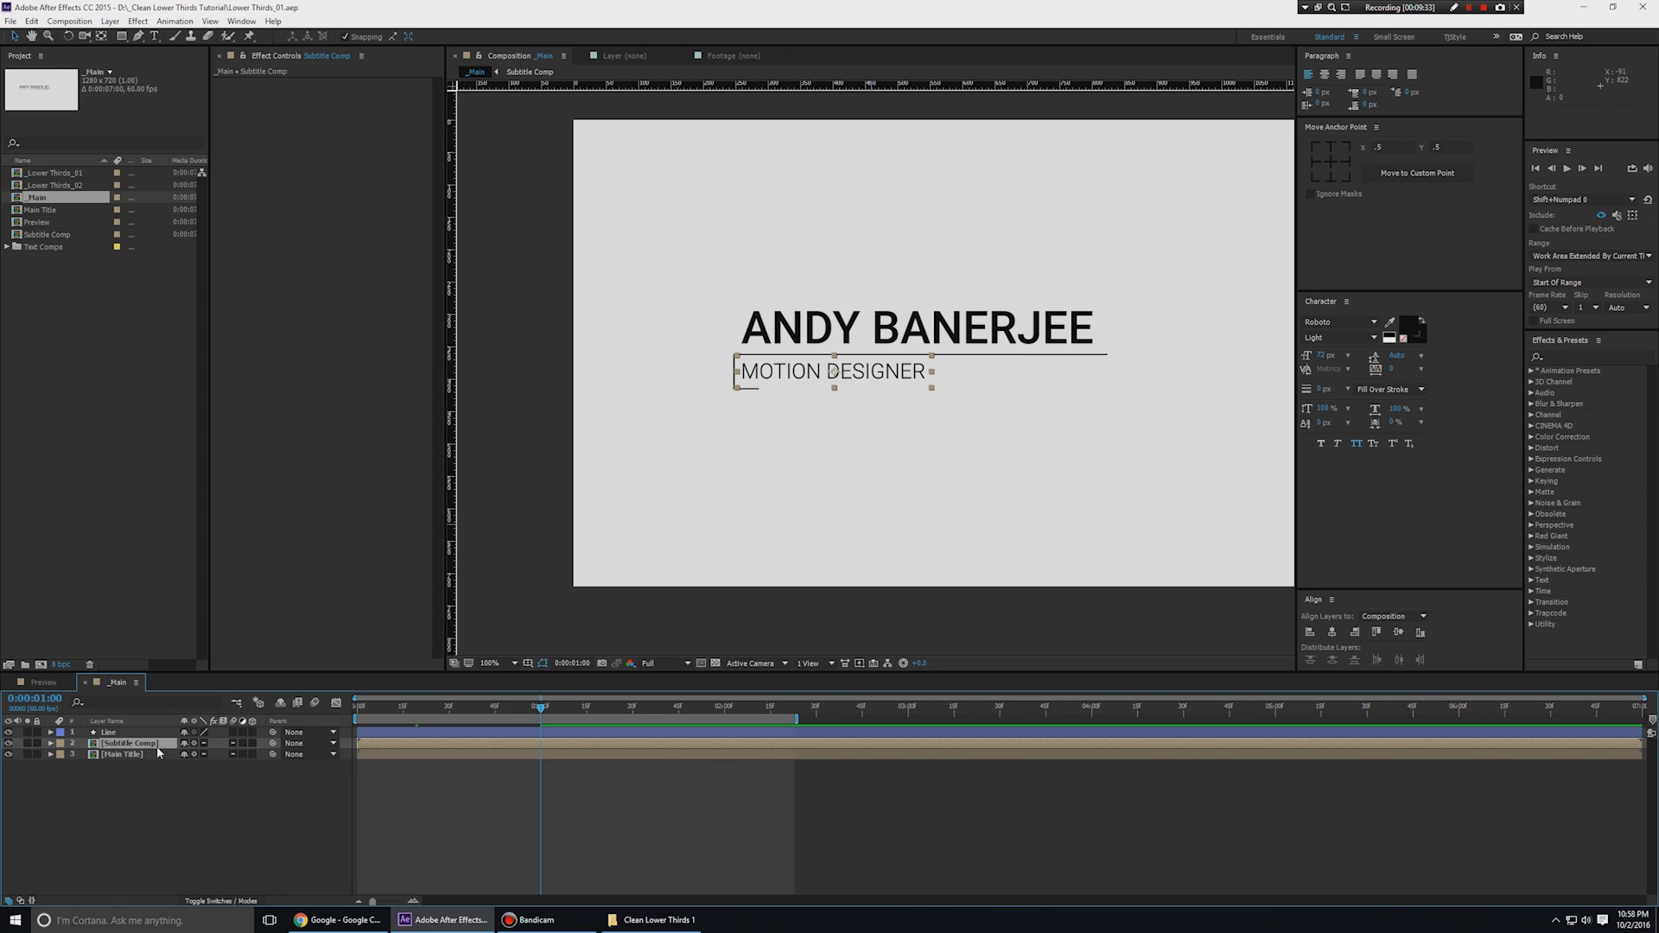
Add a full-size rectangle mask to the Subtitle Comp layer.
left_click_drag(122, 36, 139, 42)
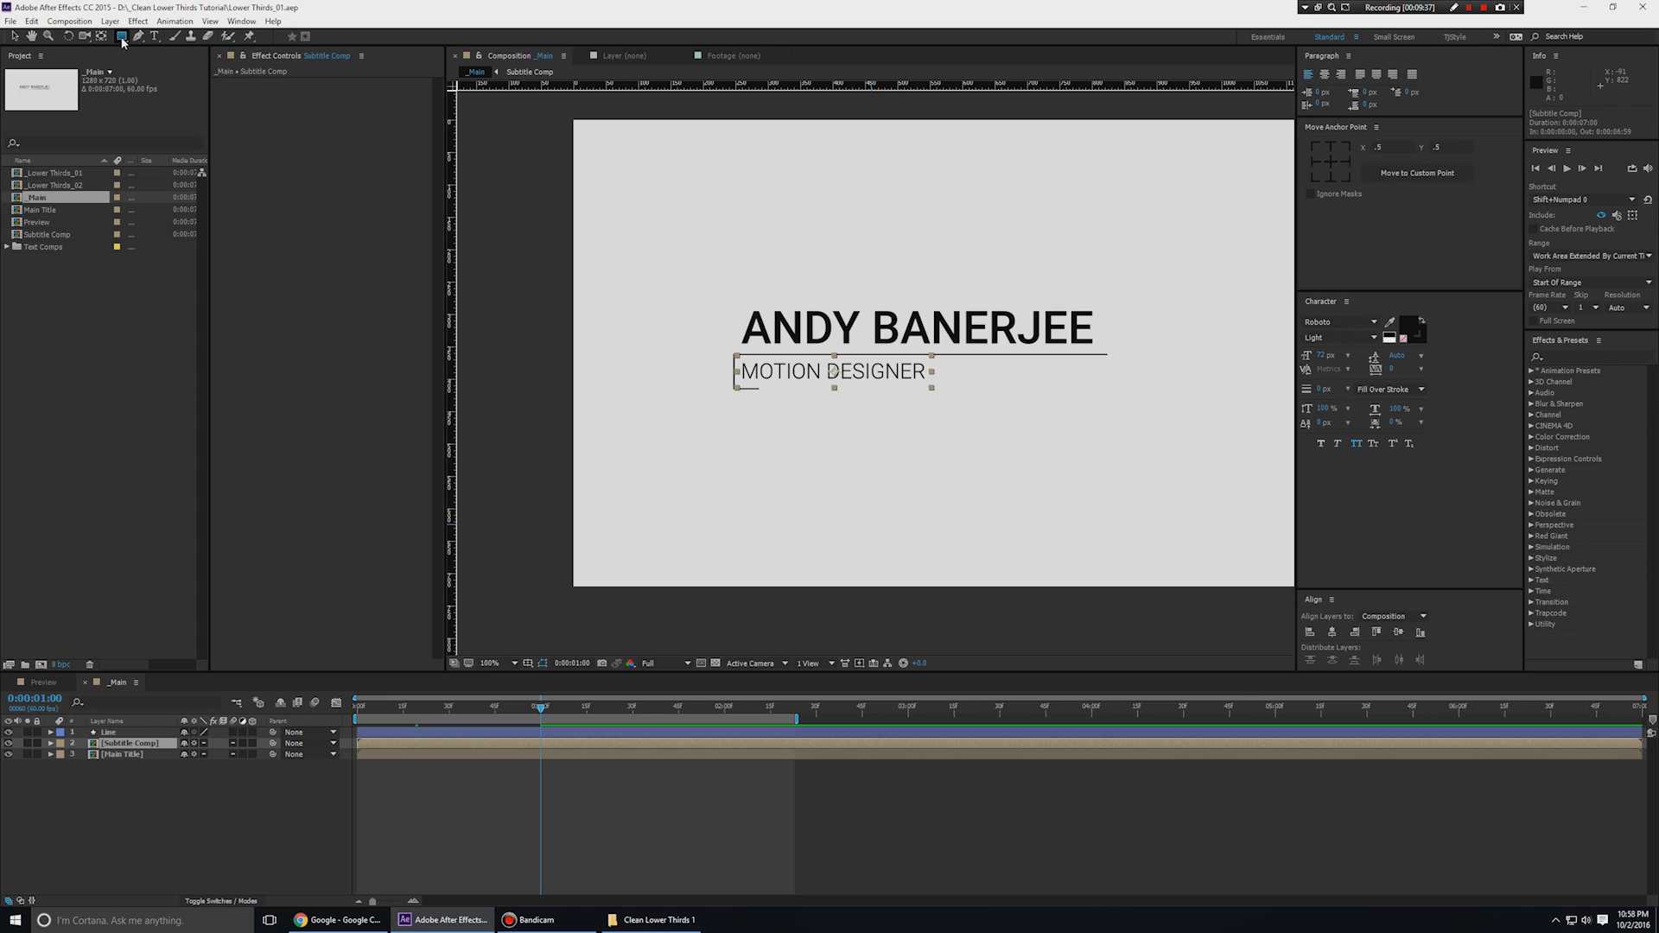
double_click(122, 37)
key("v")
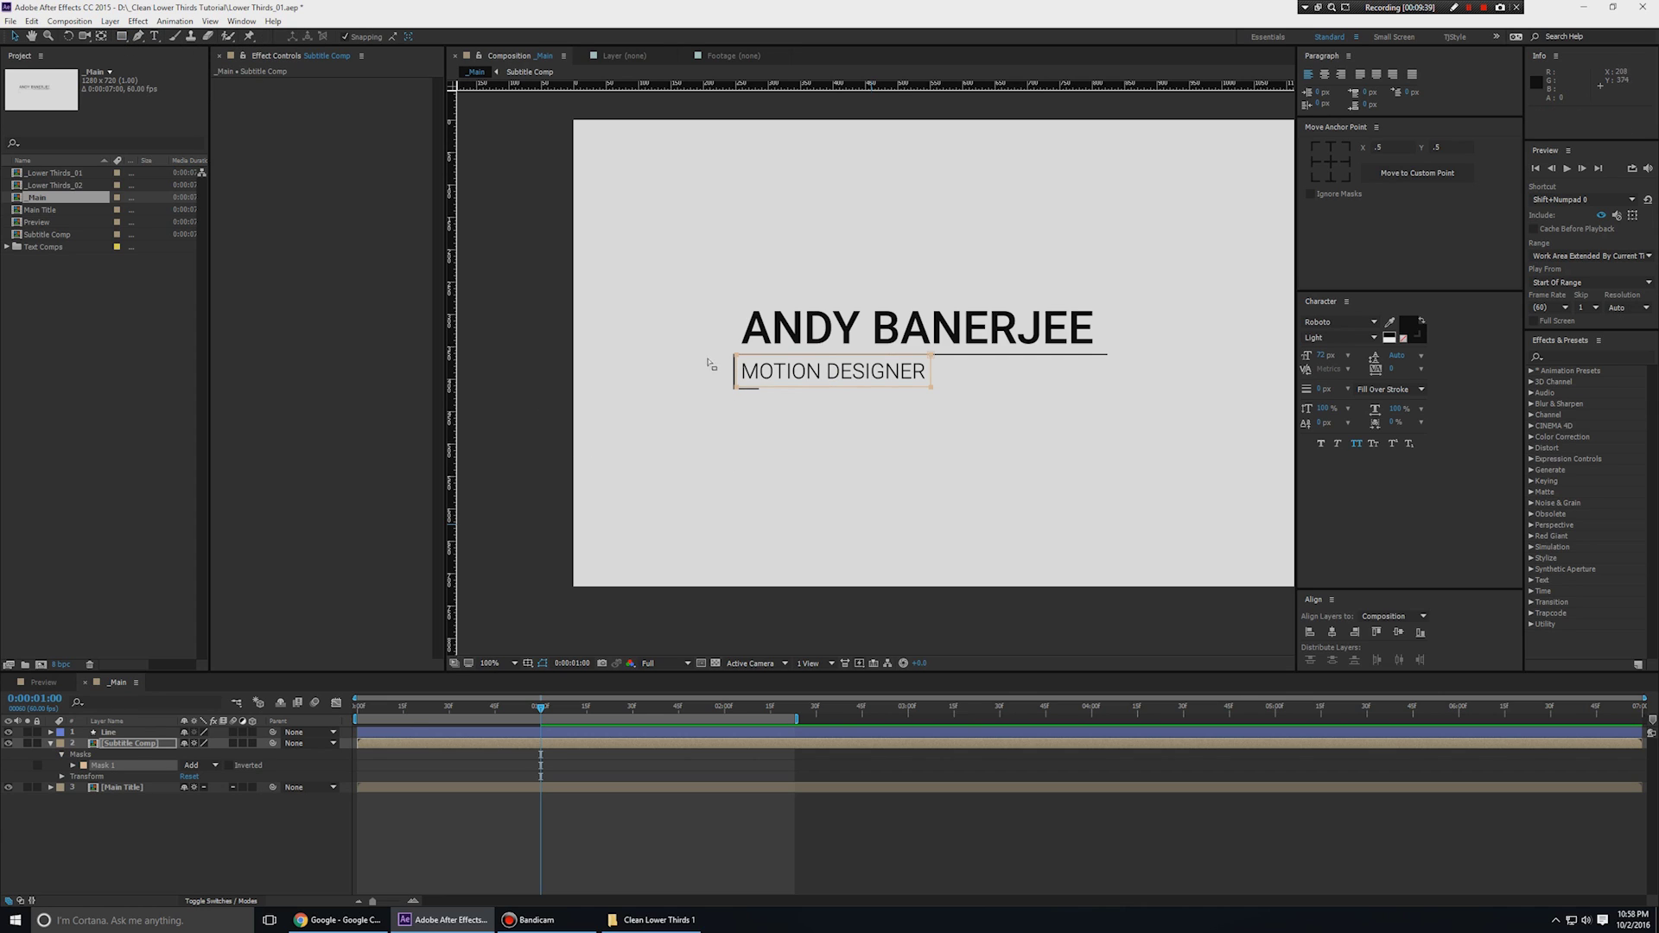
key("period")
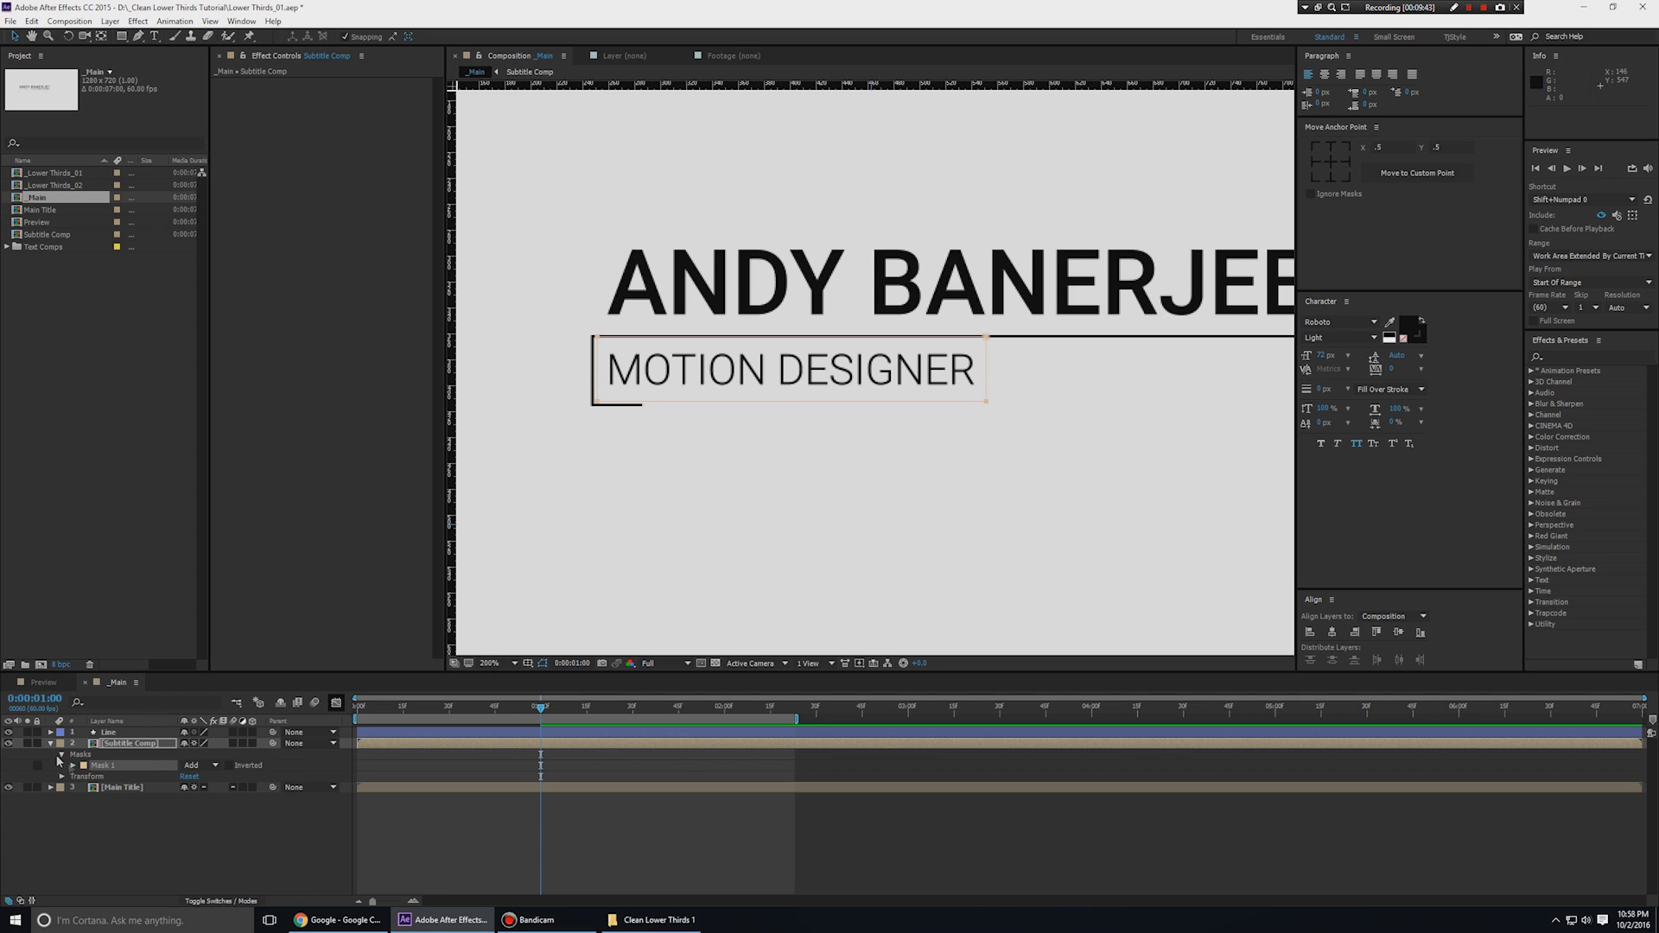
Set Mask 1's colour to black and start keyframing its mask path.
left_click(83, 766)
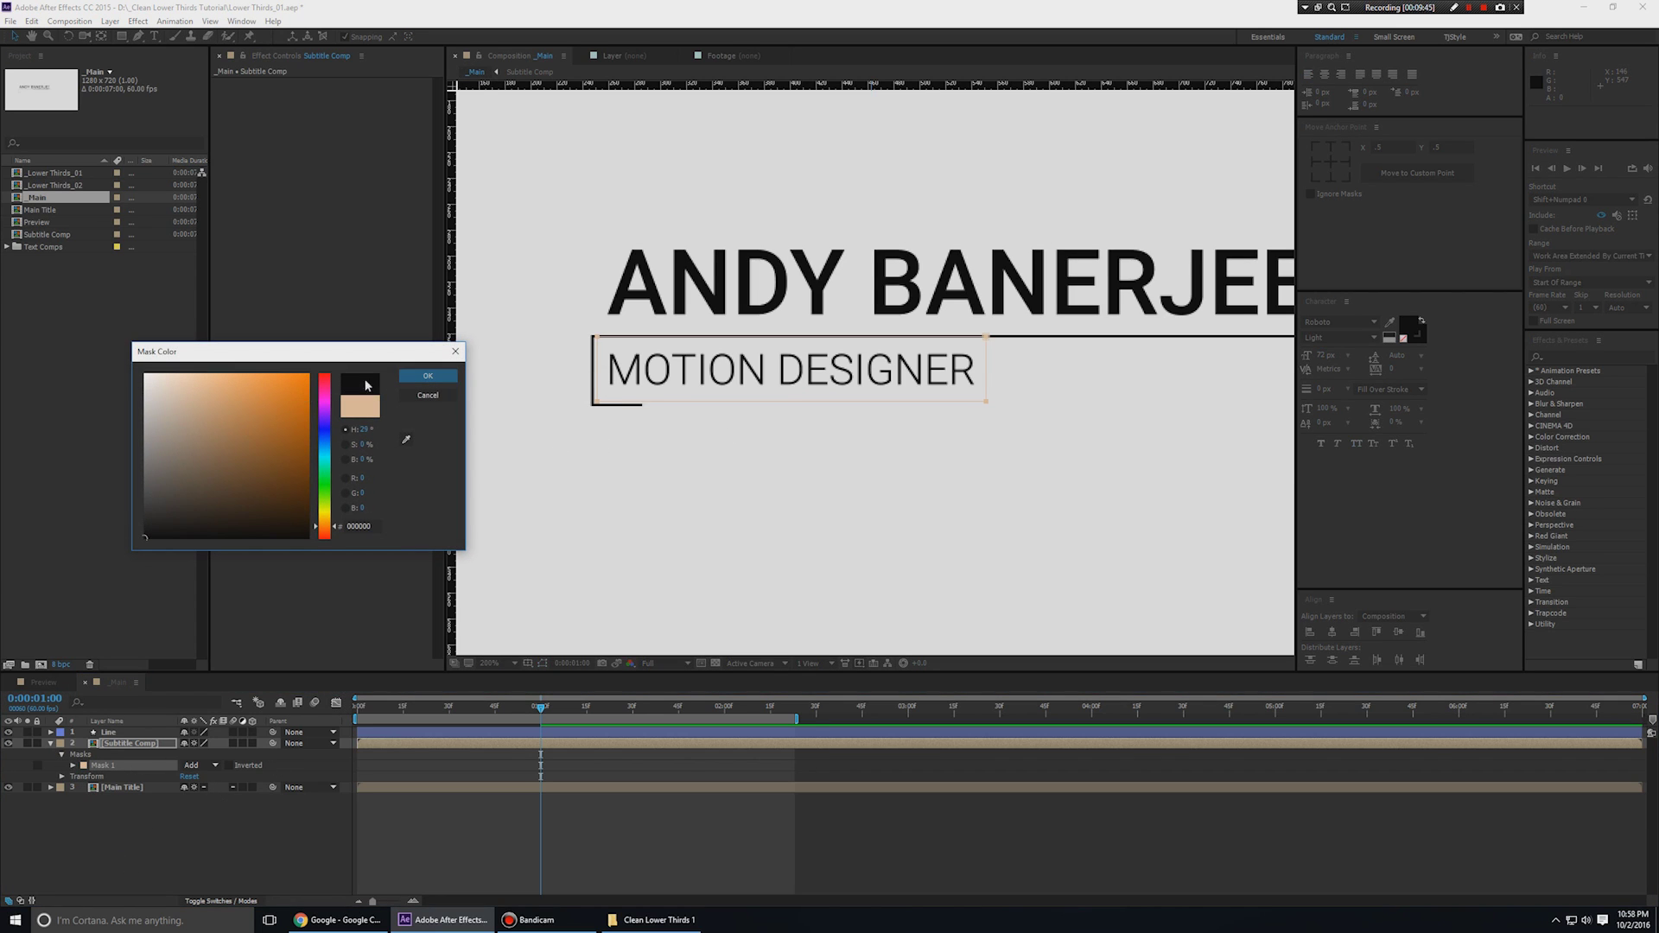
left_click(427, 375)
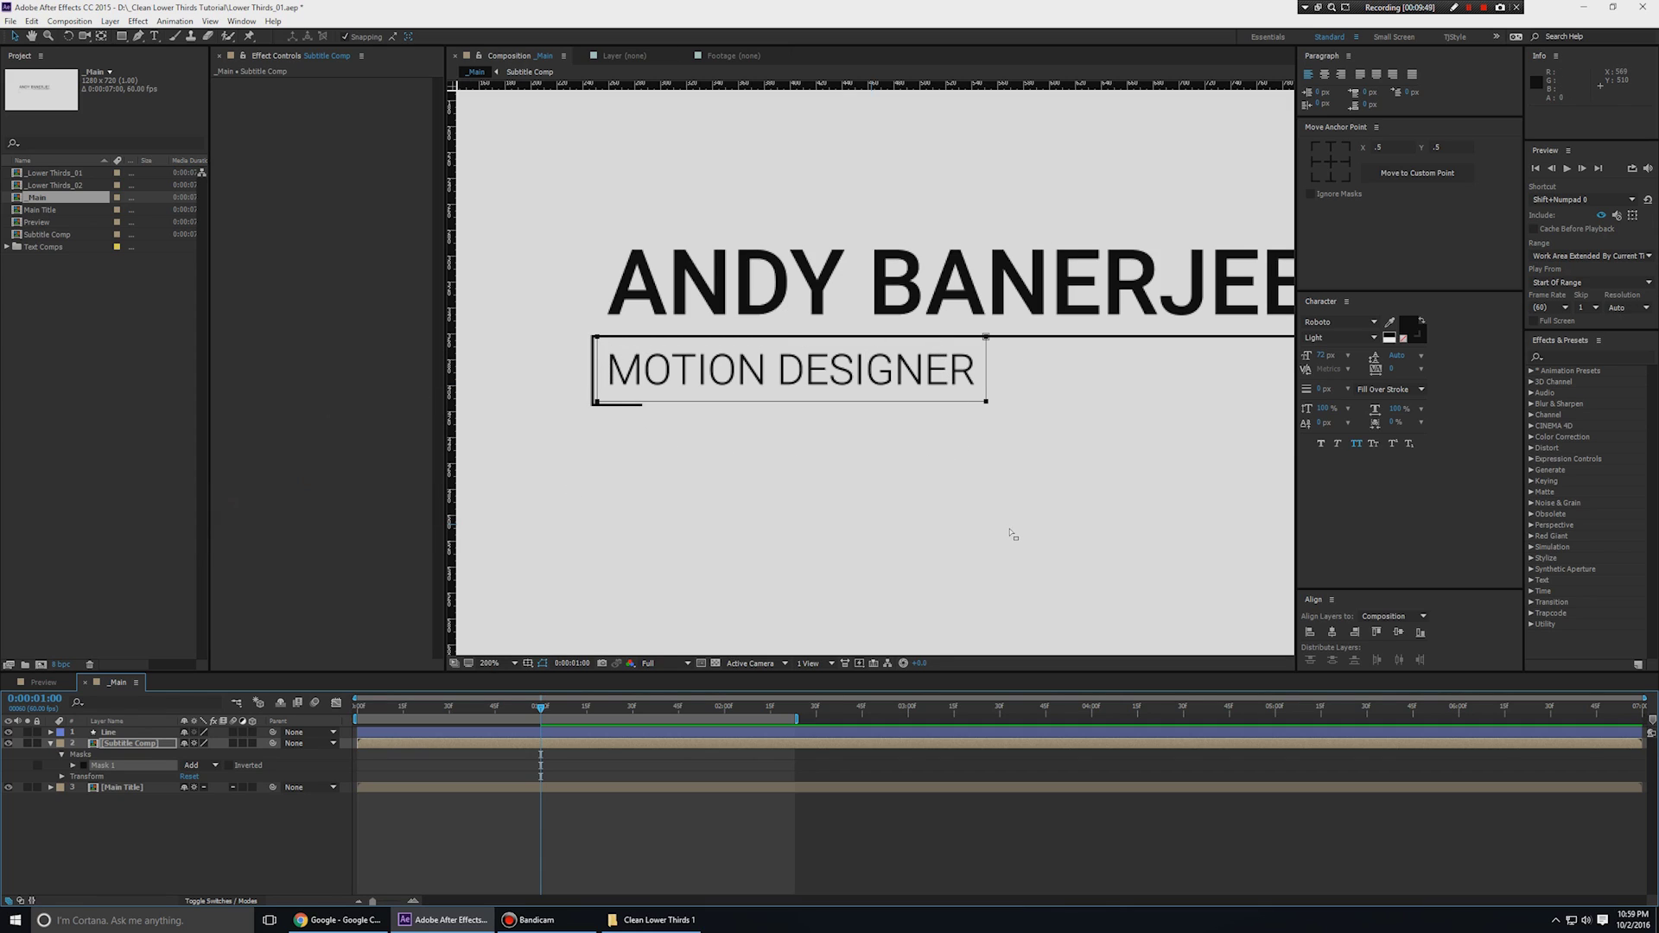
left_click(73, 766)
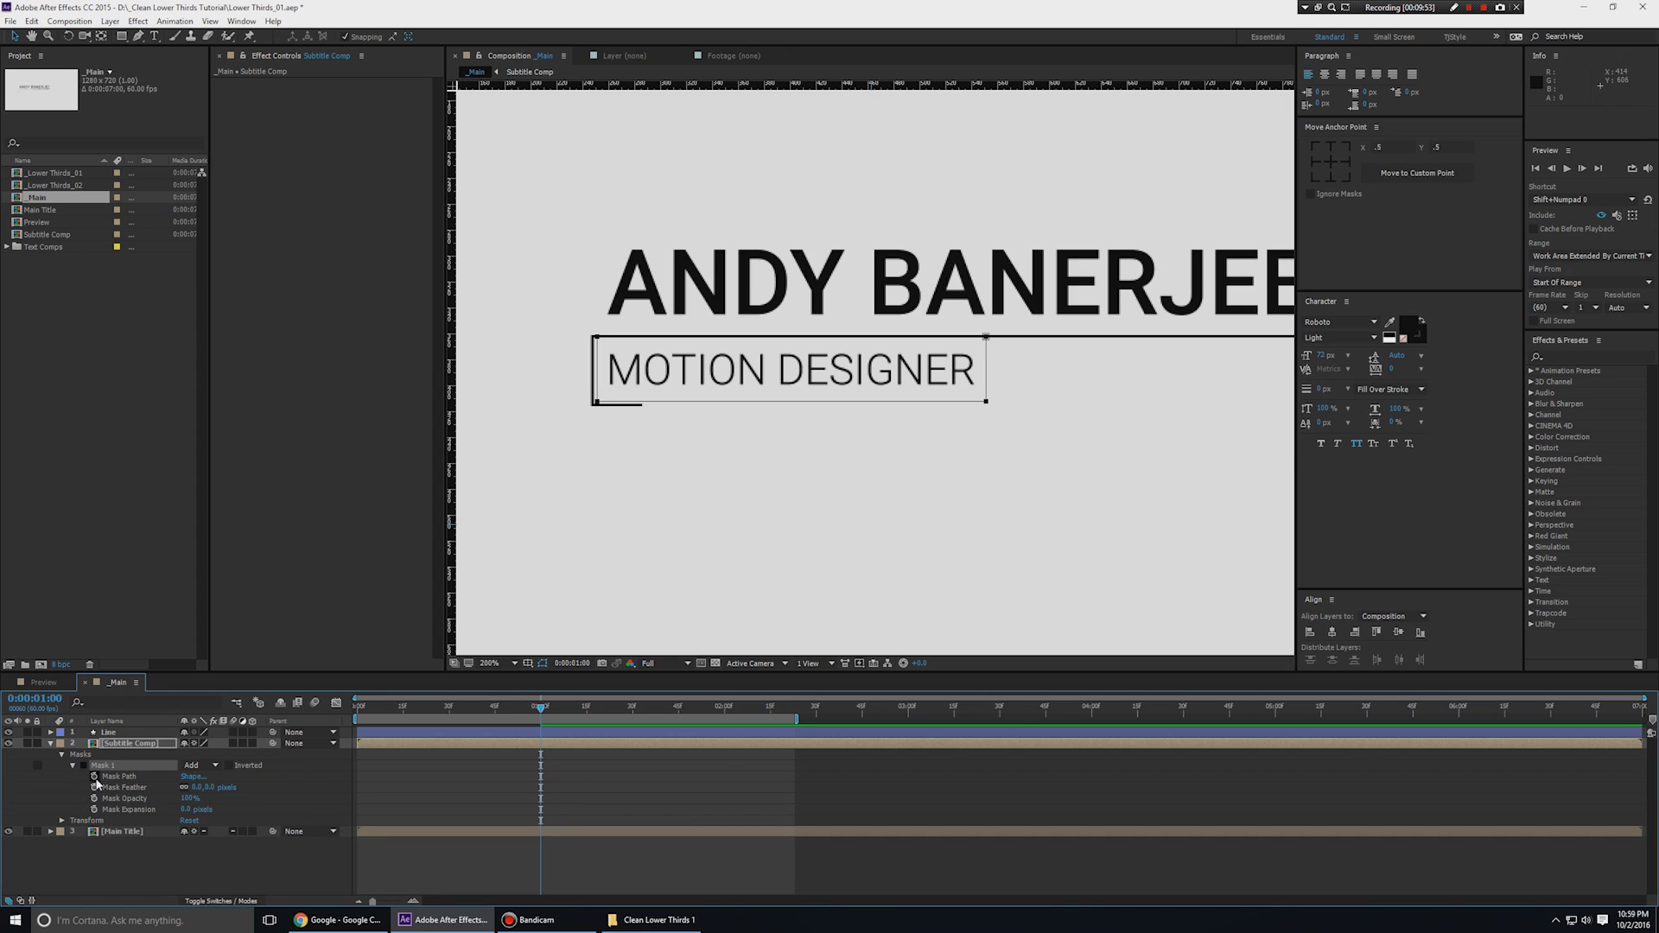
left_click(94, 776)
Keyframe the subtitle's Position at one second and align a vertical guide with its left edge.
key("p")
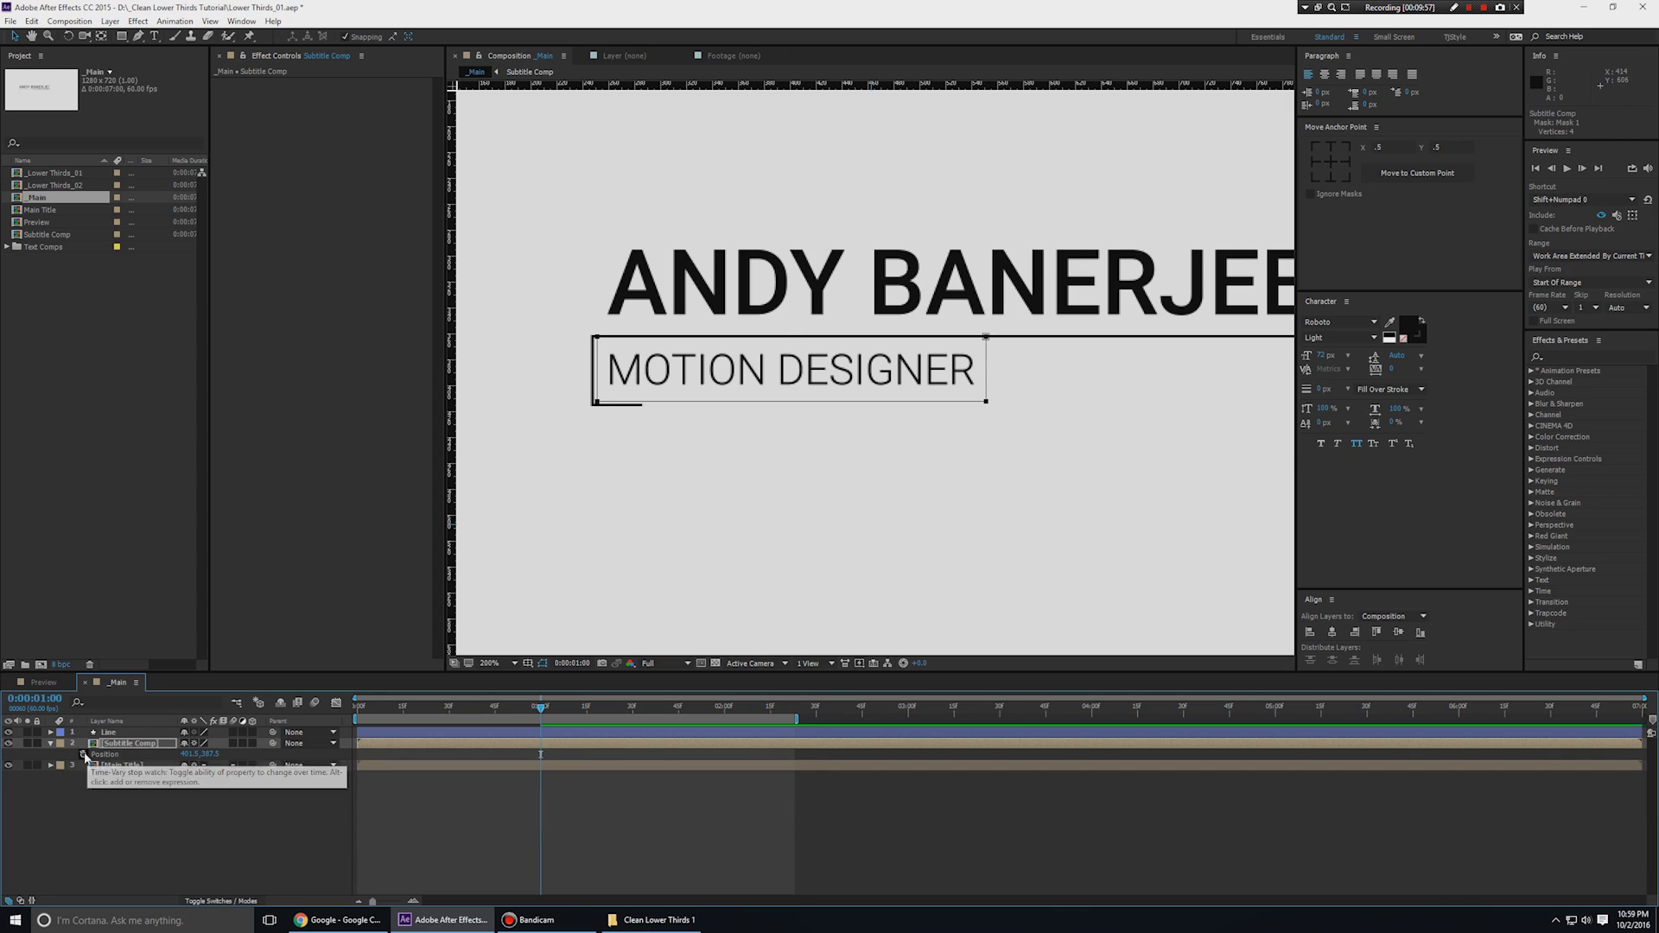
left_click(83, 754)
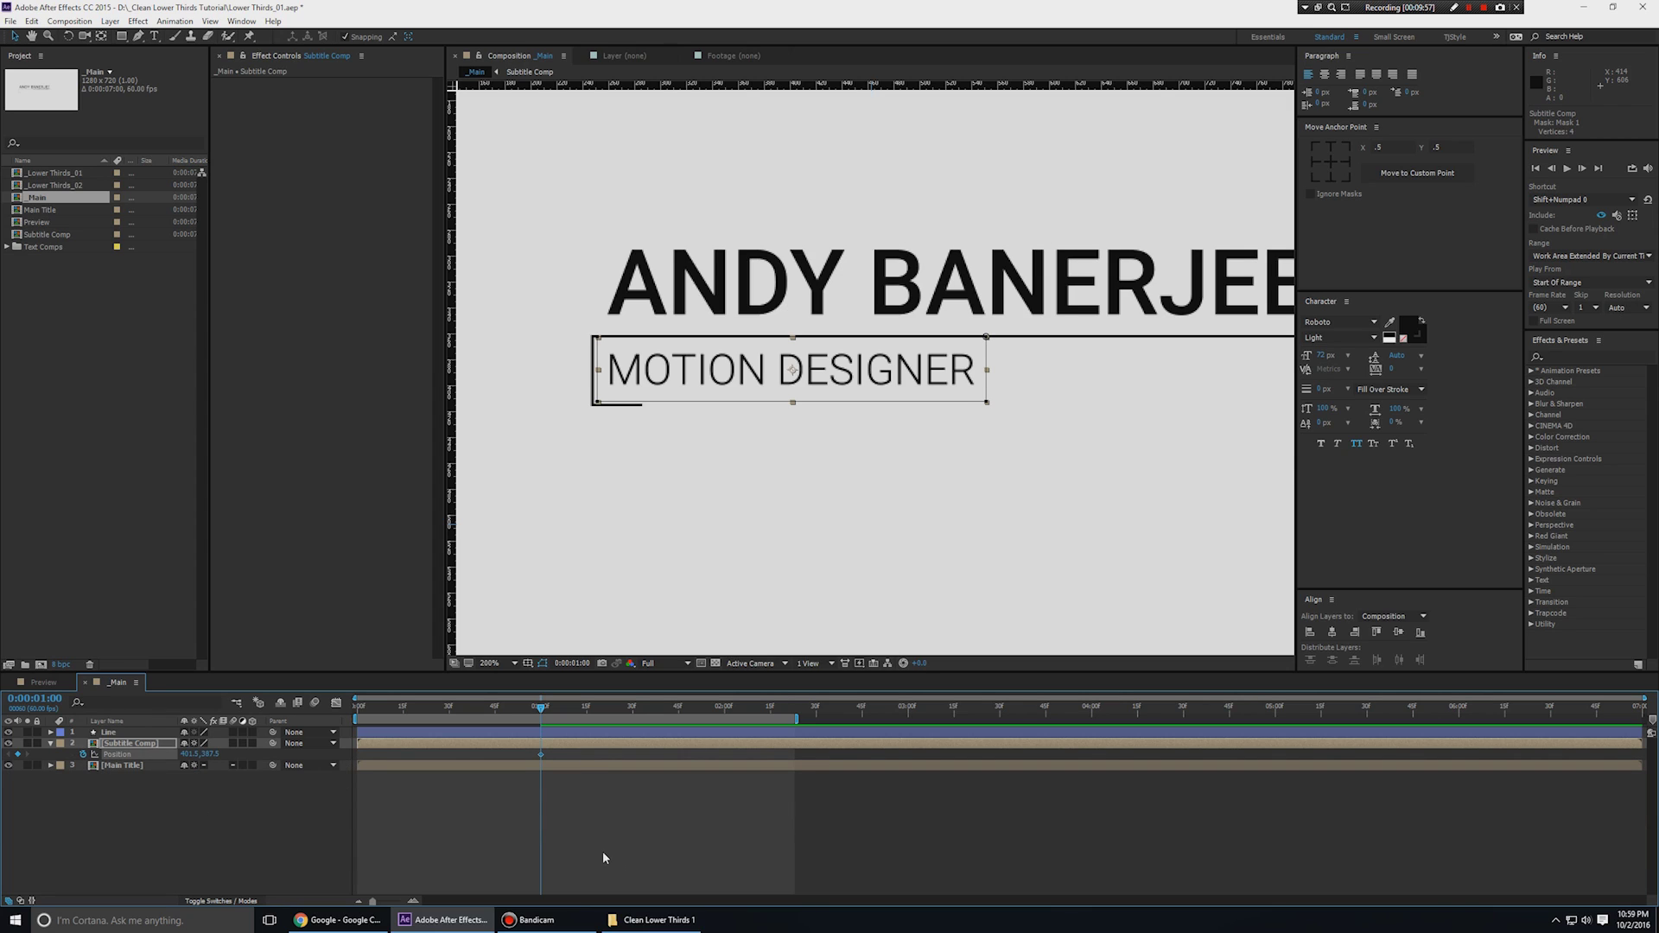
left_click(498, 193)
left_click_drag(449, 182, 594, 190)
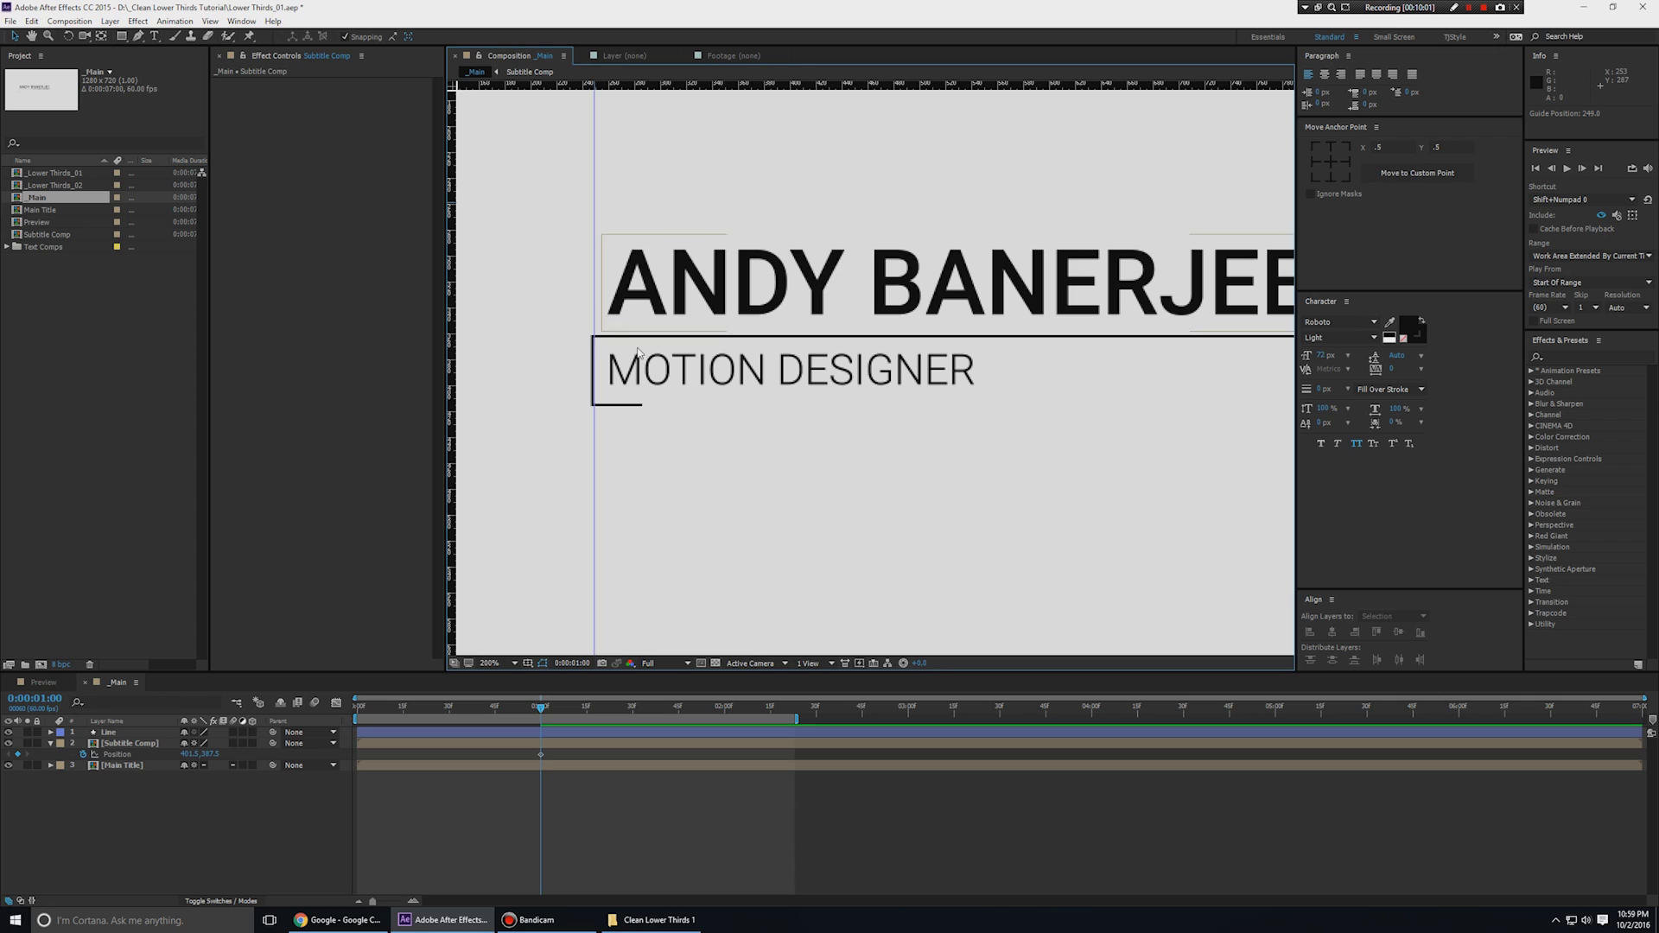
left_click(126, 745)
left_click_drag(595, 273, 597, 315)
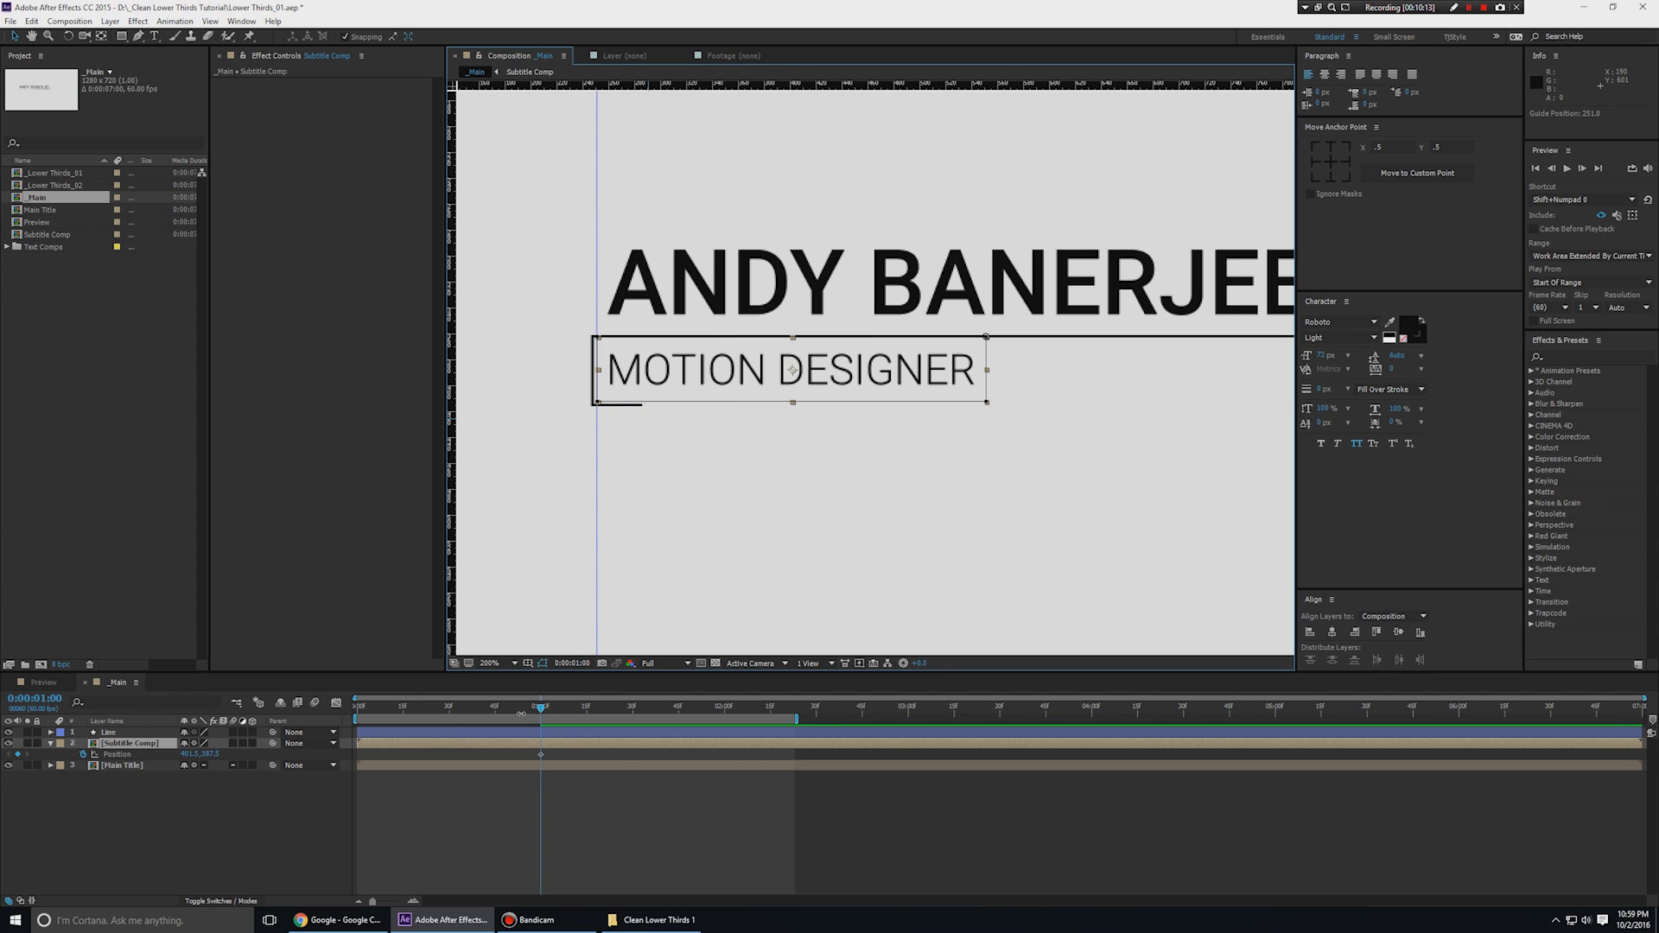
At 0:00, move the subtitle left out of frame, then scrub the slide-in to one second.
left_click(472, 718)
key("Home")
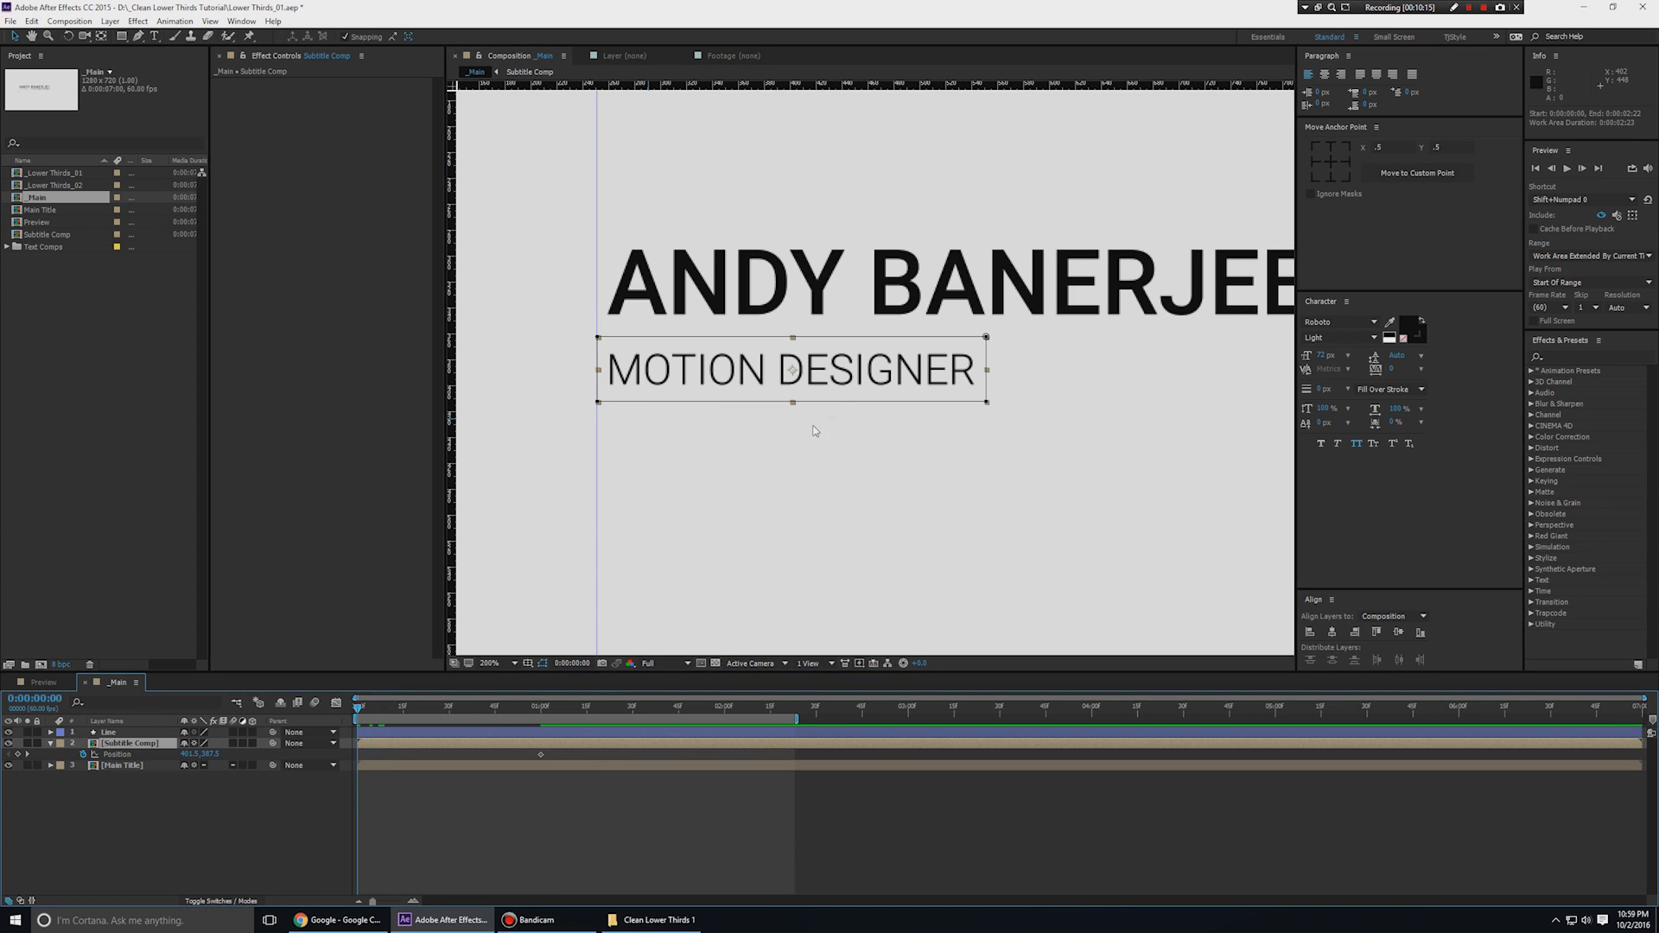
left_click_drag(882, 368, 497, 366)
key("comma")
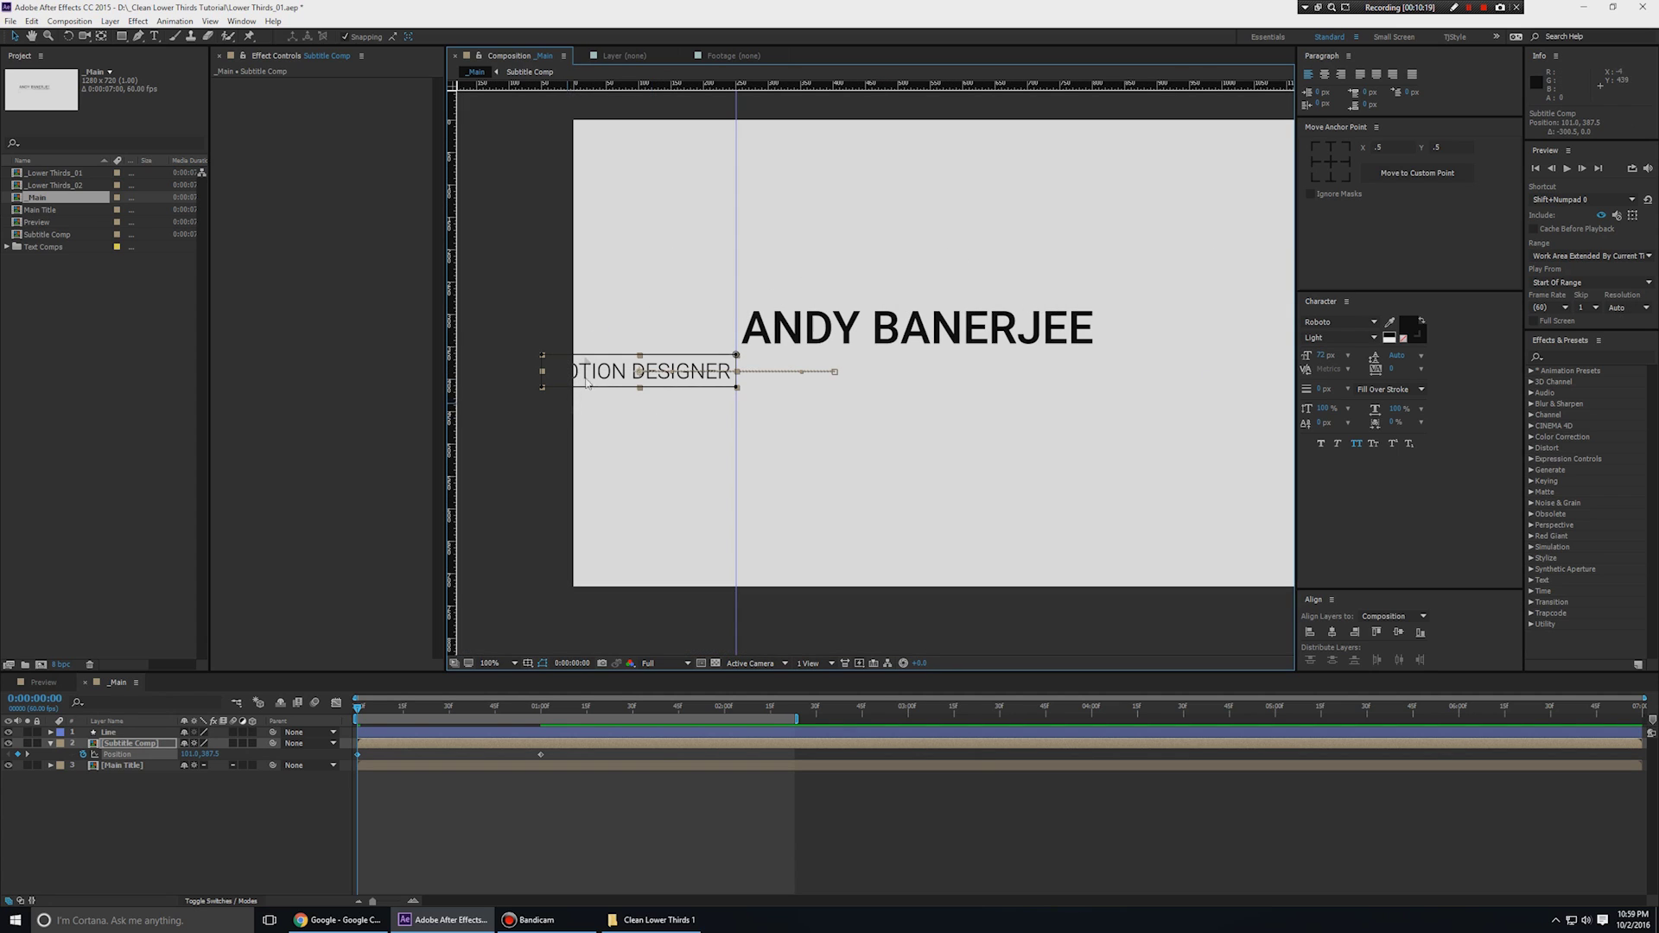
key("period")
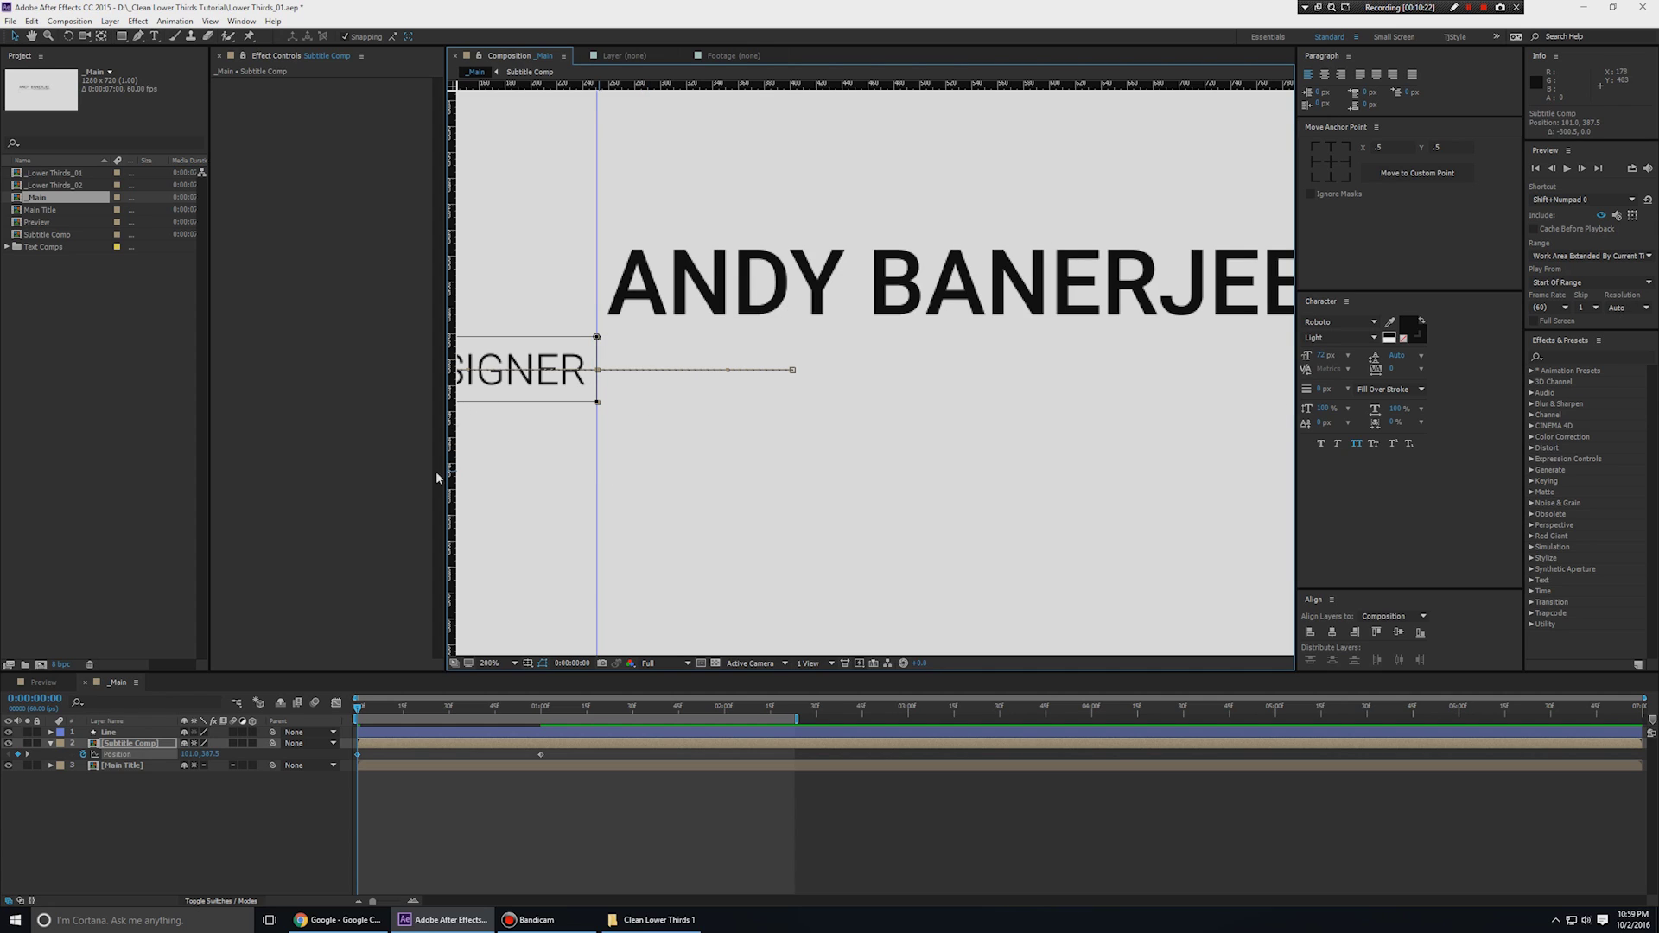
key("k")
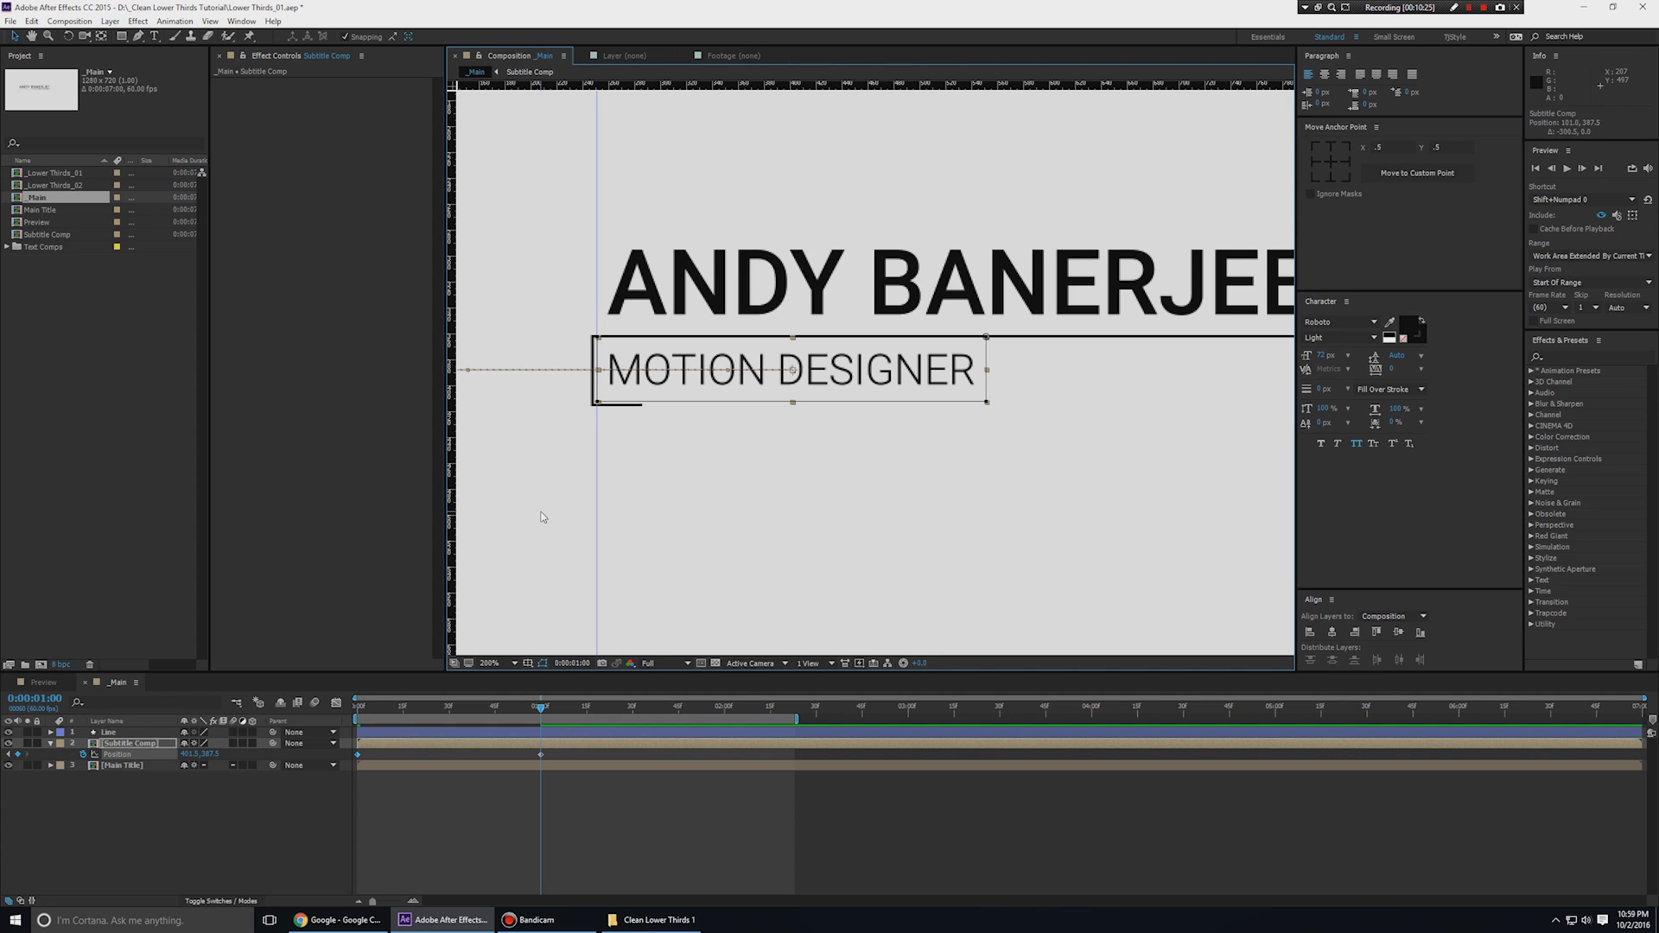
mouse_move(545, 708)
left_mouse_down()
mouse_move(156, 709)
mouse_move(547, 708)
left_mouse_up()
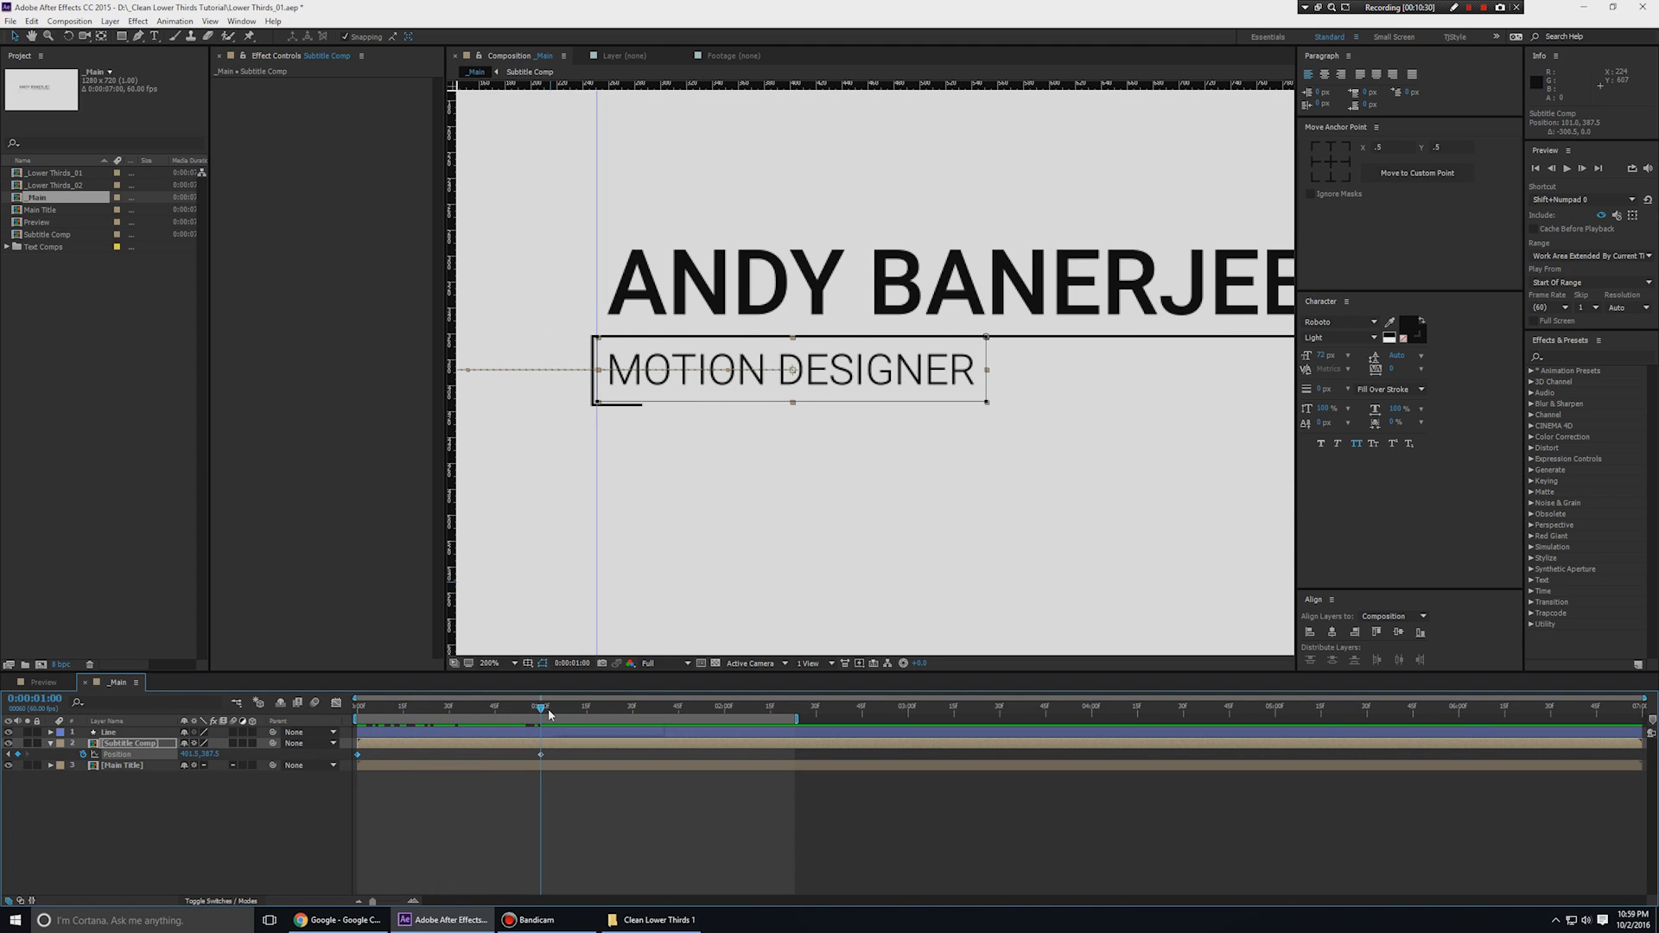
Set a Mask Path keyframe on Subtitle Comp's mask at one second, then return to 0:00.
key("m")
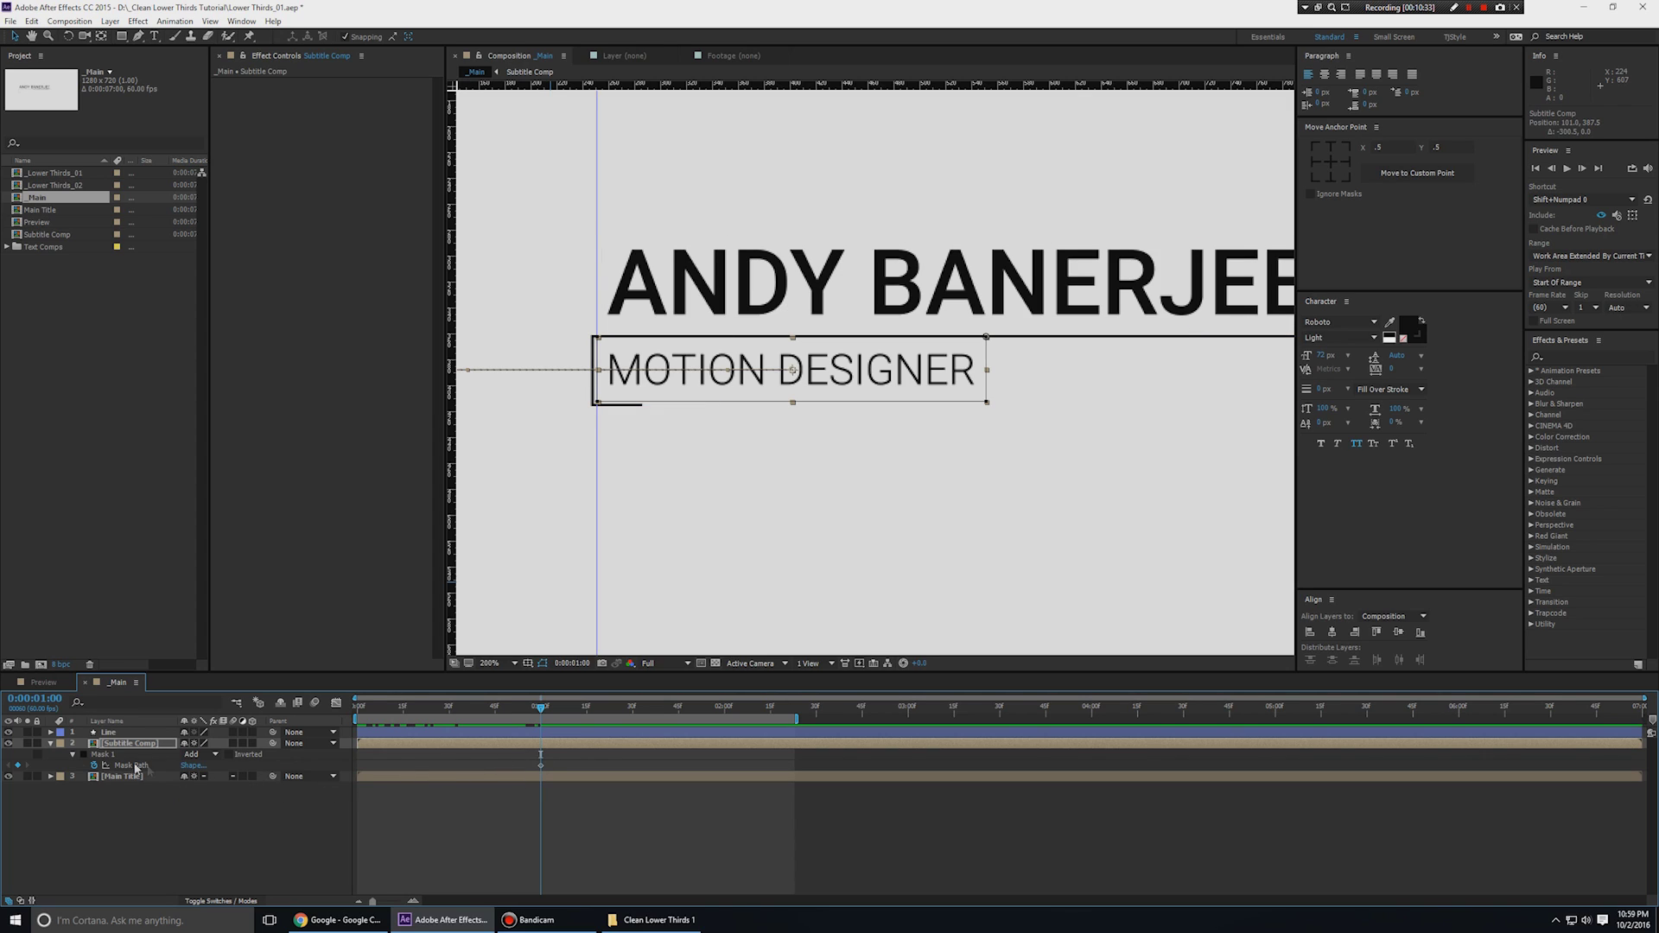
left_click(583, 764)
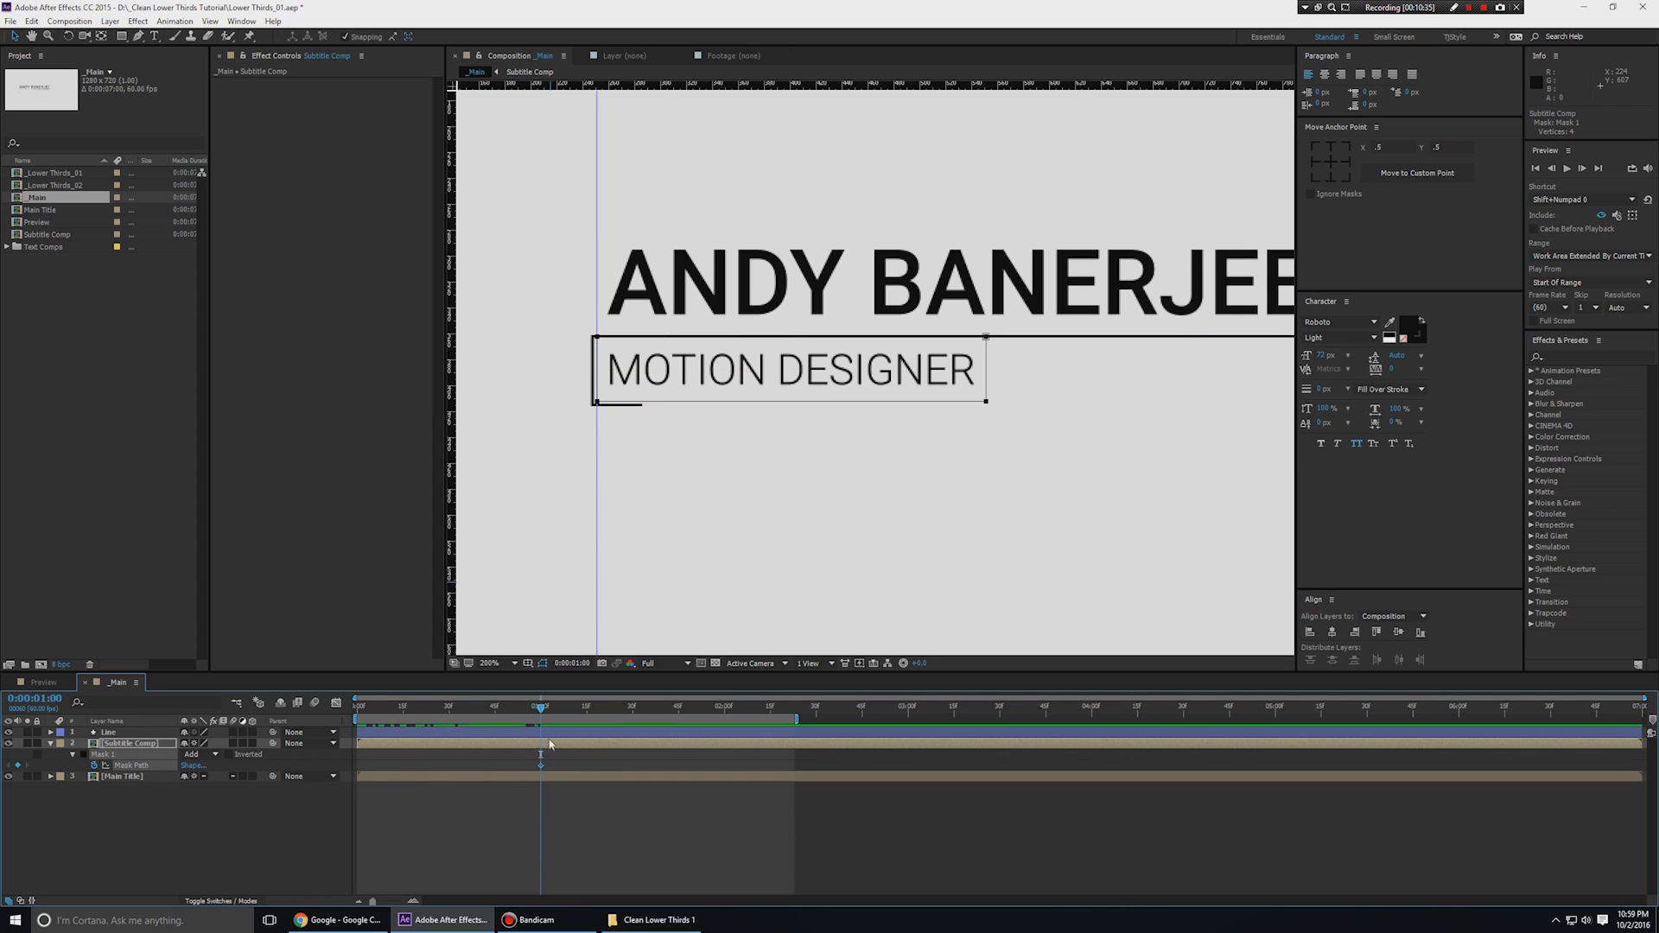
left_click(94, 766)
key("Home")
left_click(128, 784)
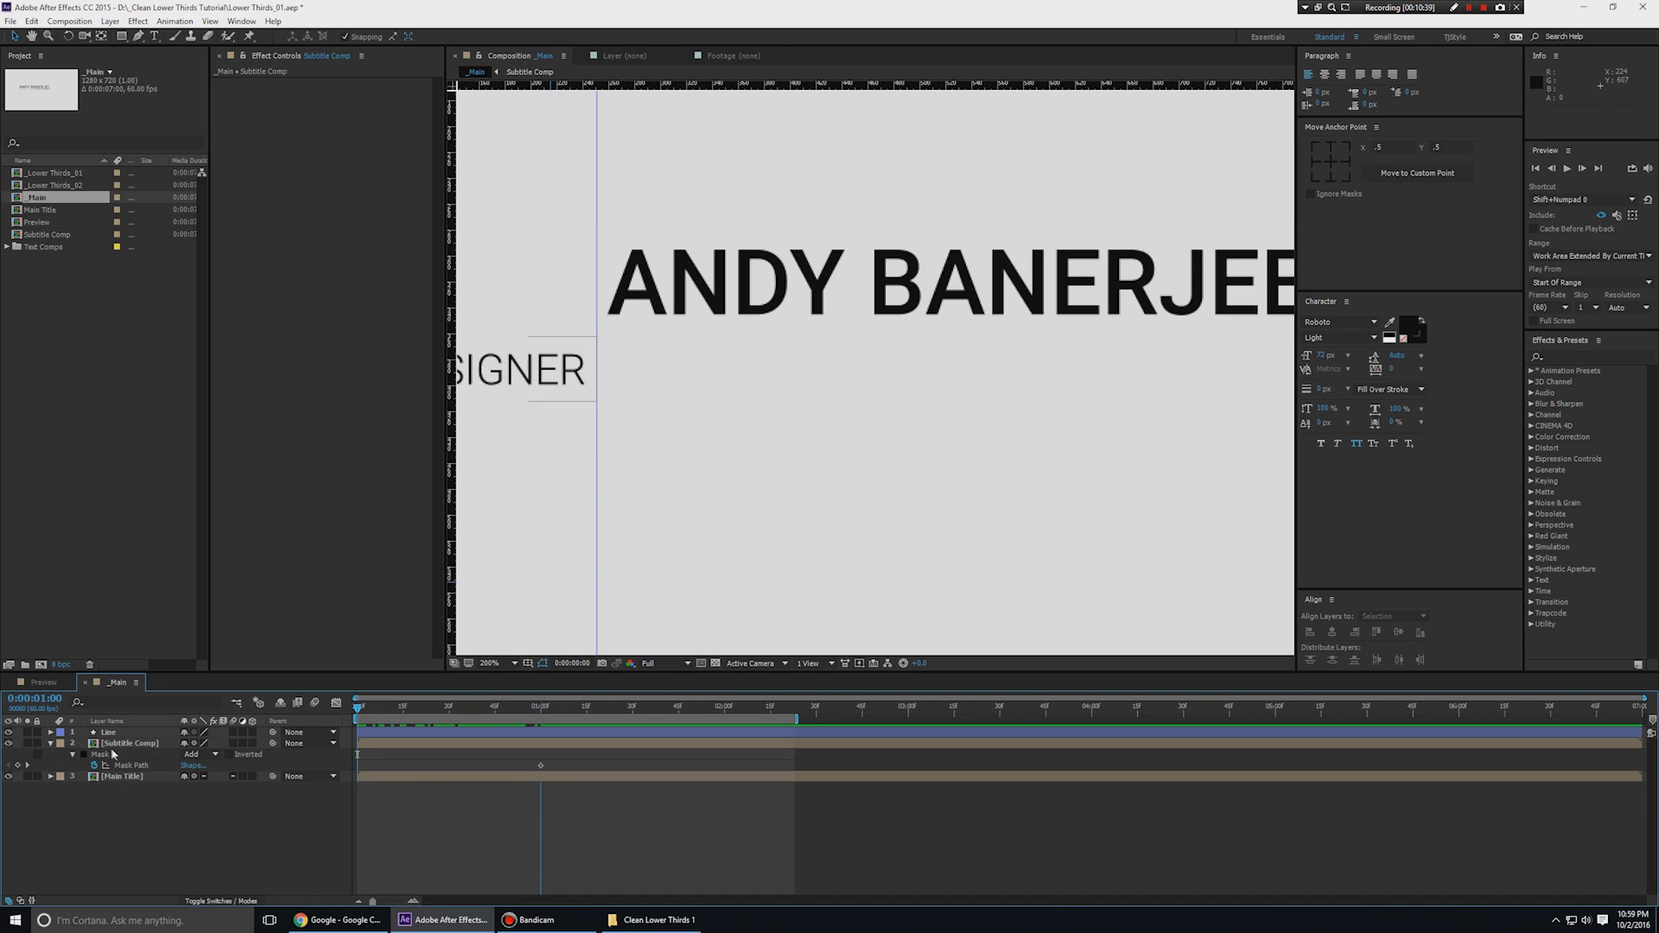
Nudge the subtitle's mask right past the guide so only 'GNER' shows at the start.
left_click(117, 754)
key("comma")
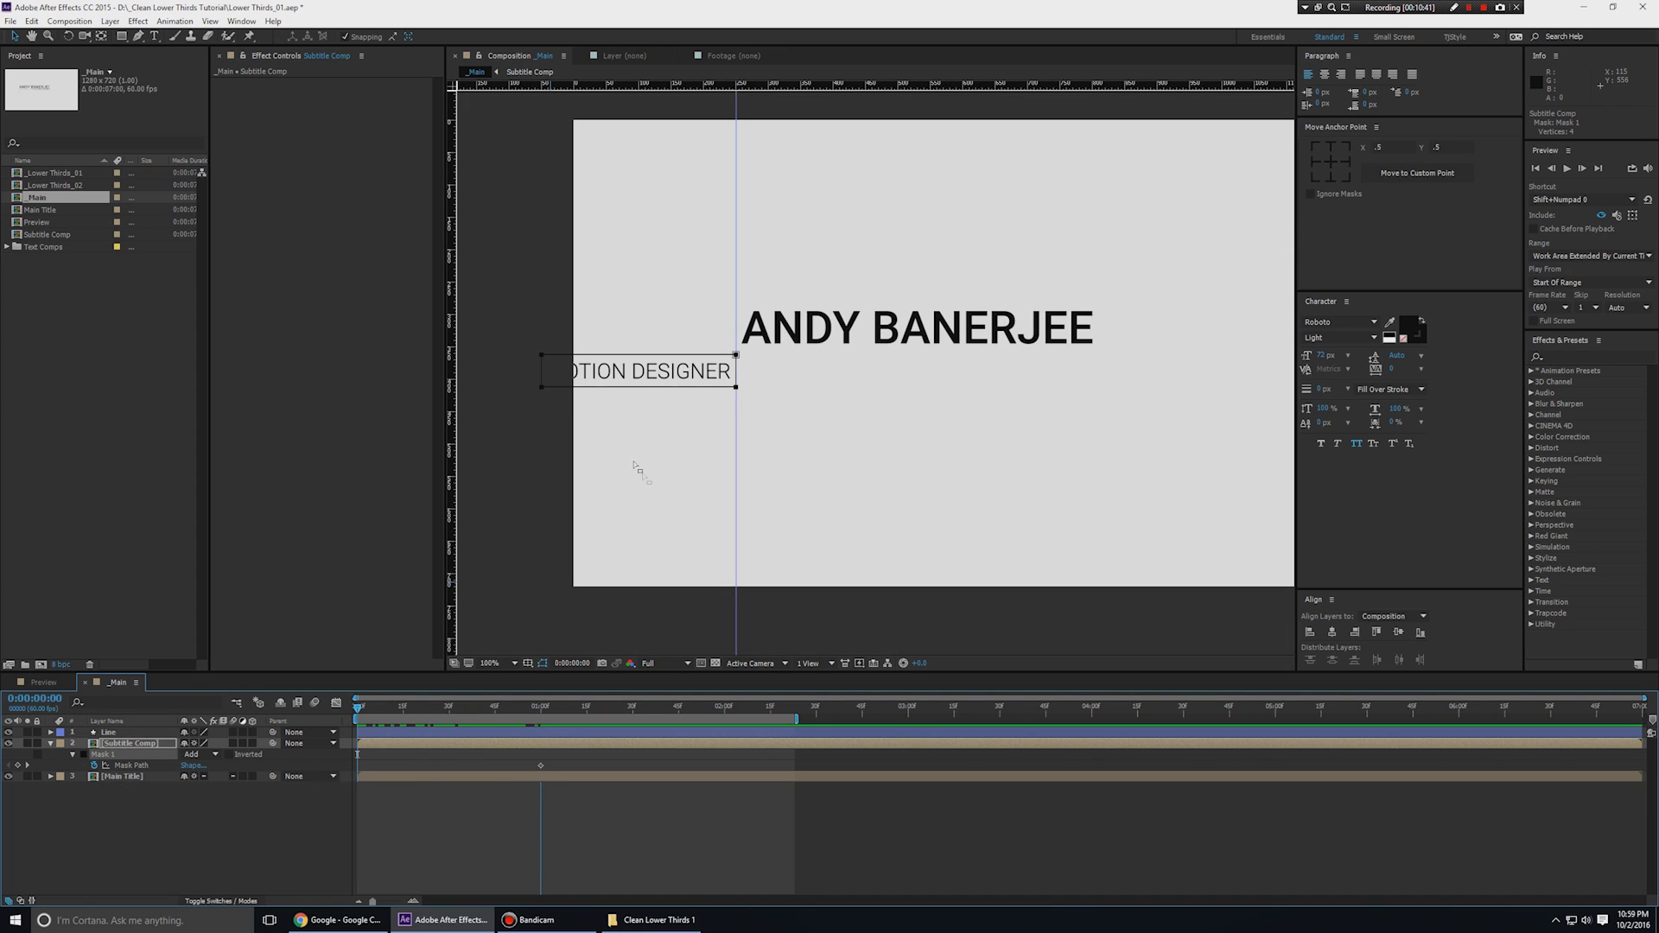
key("period")
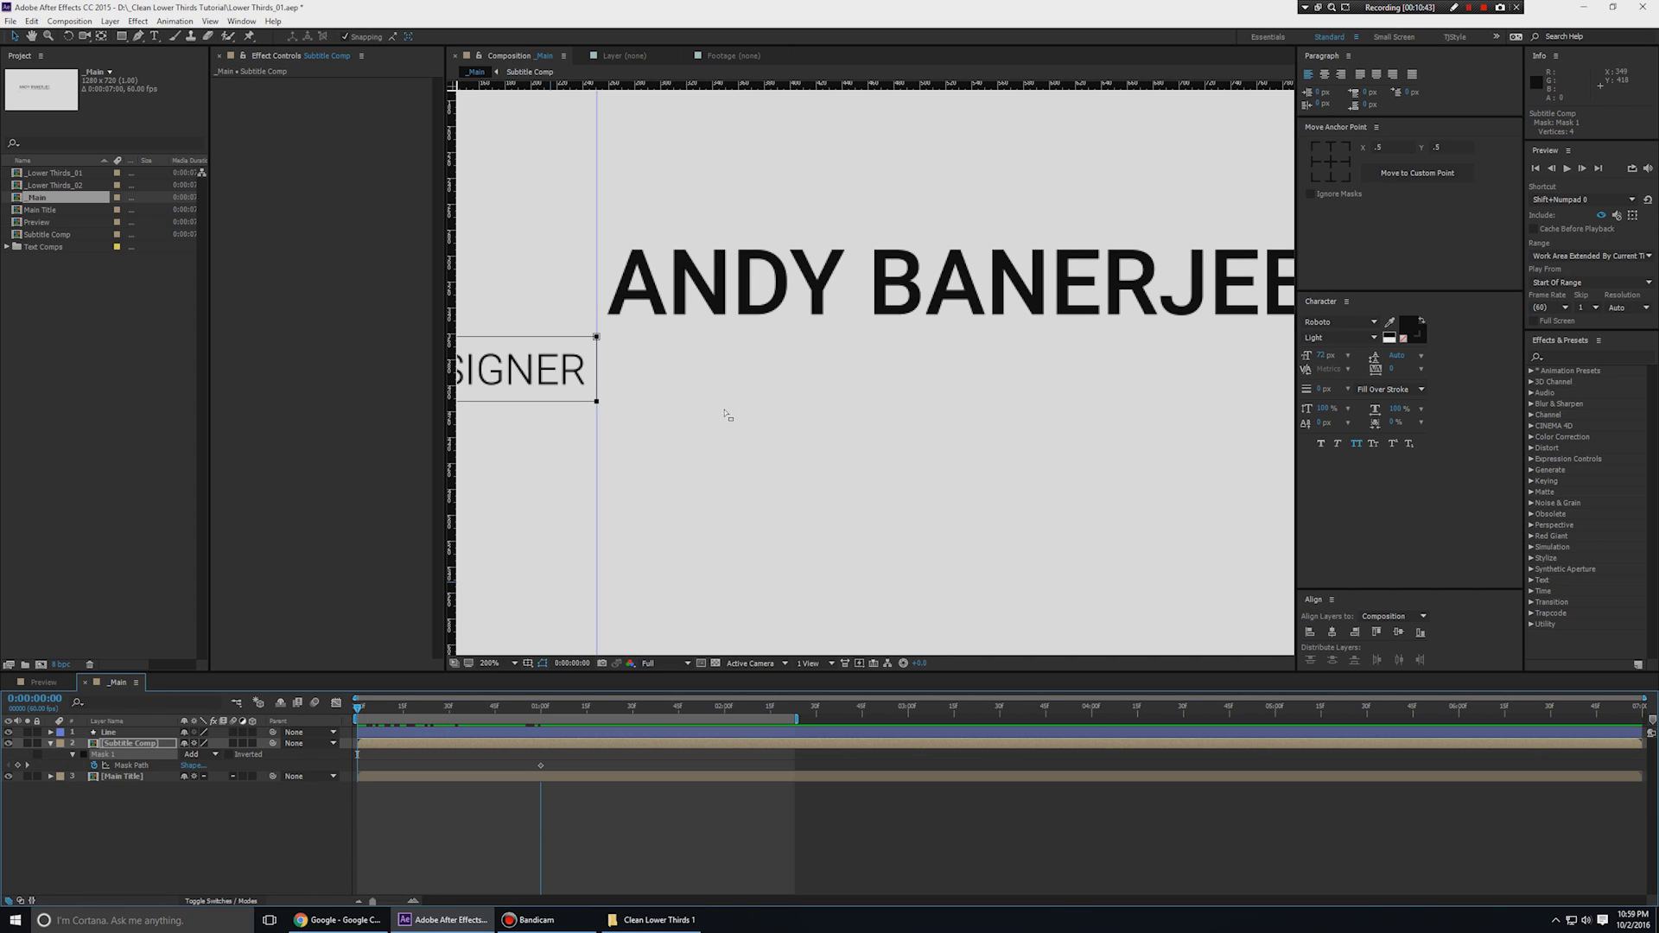
key("shift+Right")
key("shift+Right")
key("shift+Right")
key("shift+Right")
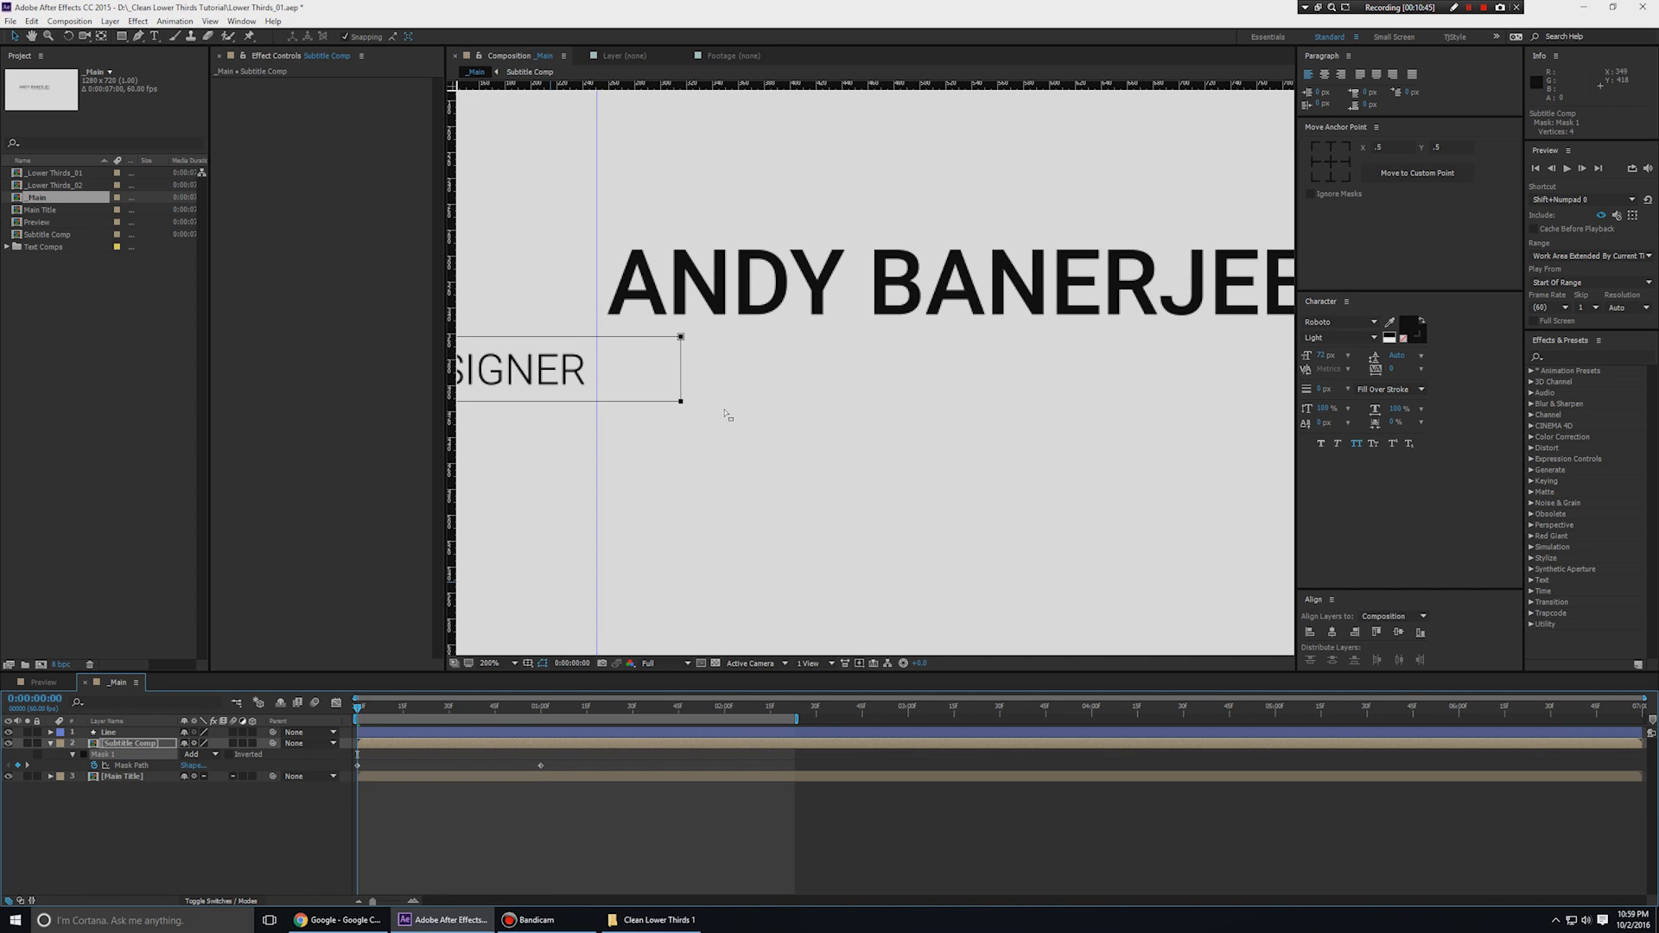
key("comma")
key("shift+Right")
key("shift+Right")
key("shift+Right")
key("shift+Right")
key("shift+Right")
key("shift+Right")
key("shift+Right")
key("shift+Right")
key("shift+Right")
key("shift+Right")
key("shift+Right")
key("shift+Right")
key("shift+Right")
key("shift+Right")
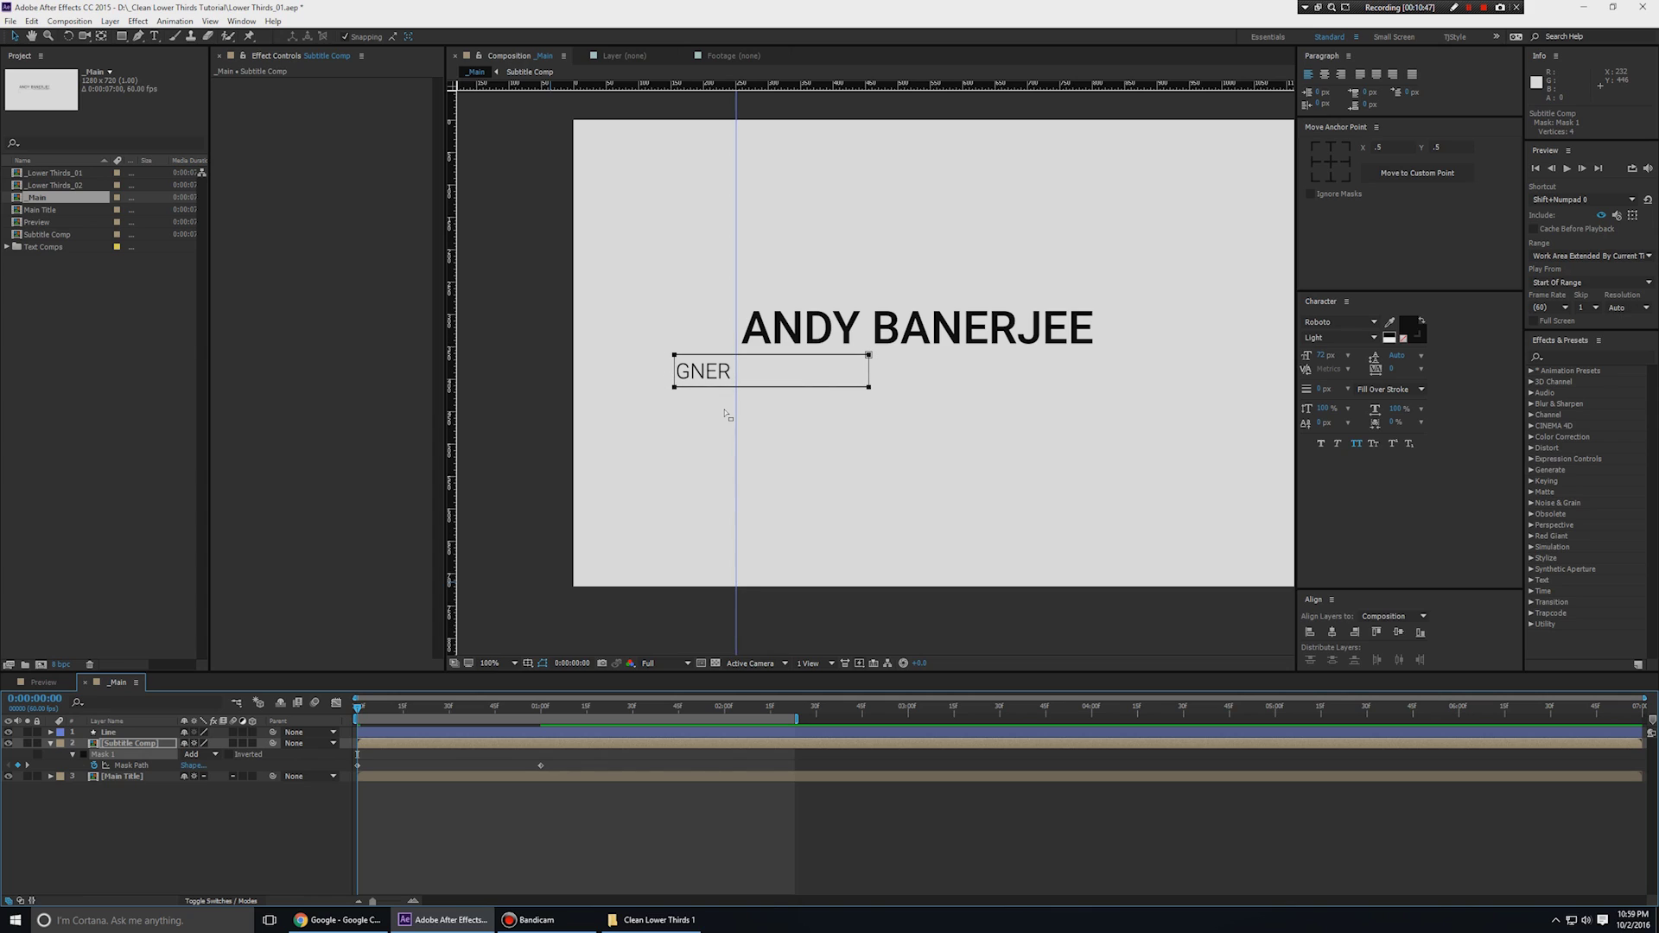
key("shift+Right")
key("shift+Right")
key("shift+Right")
key("shift+Right")
key("shift+Right")
key("shift+Right")
key("shift+Right")
key("shift+Right")
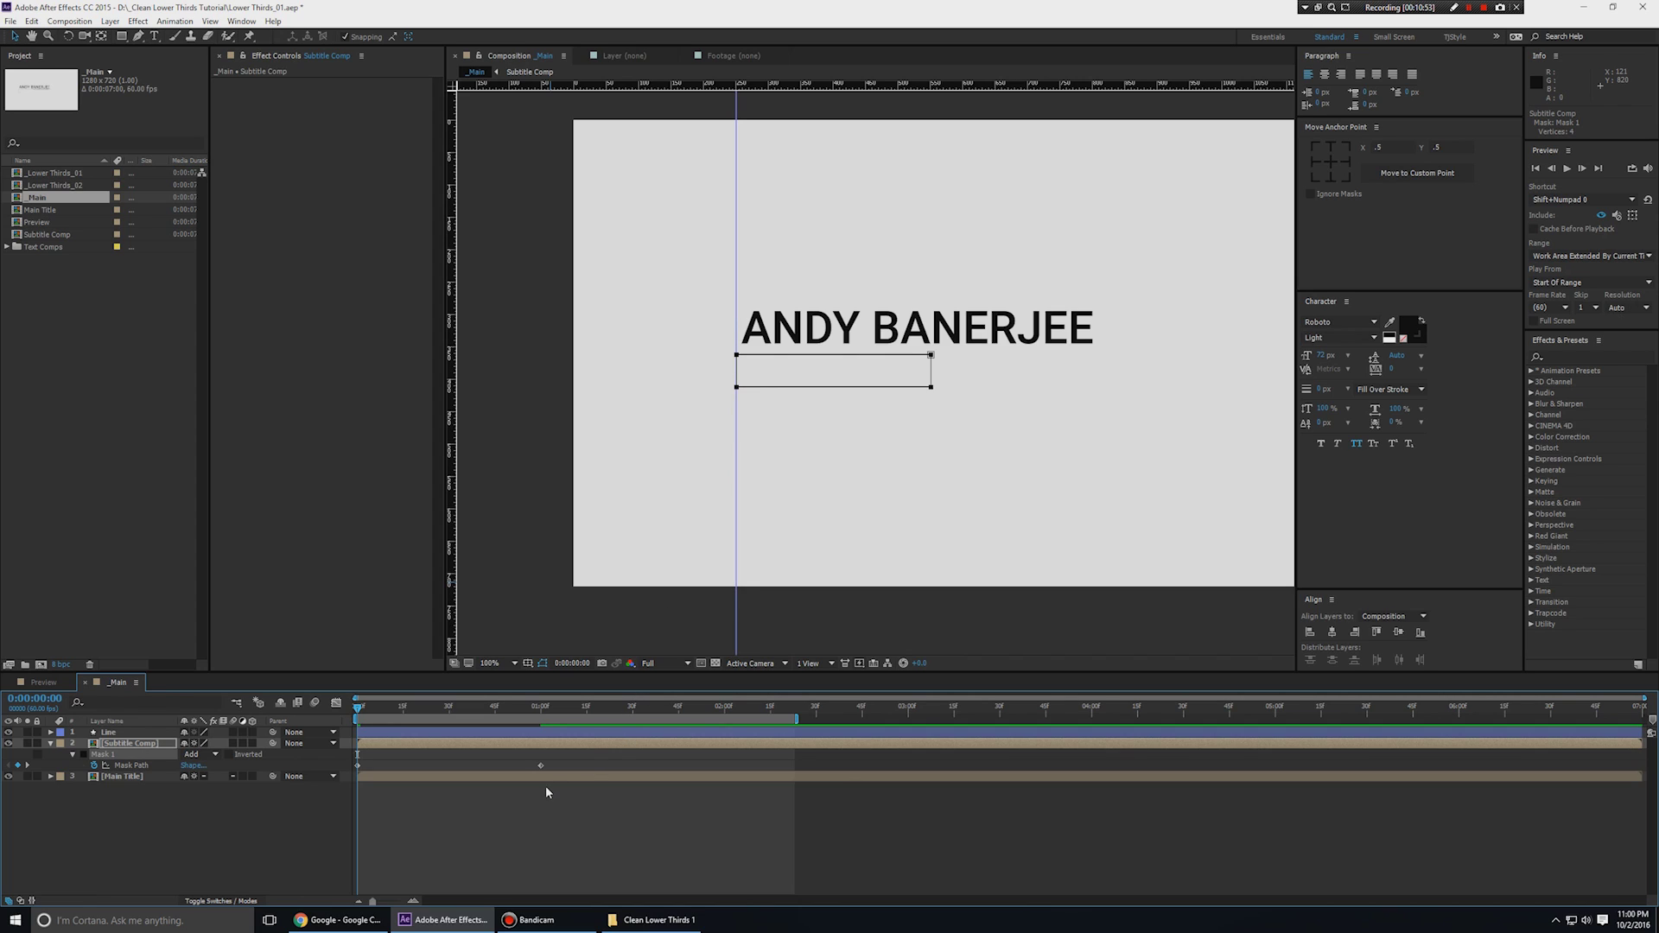
Apply Easy Ease to the subtitle's Mask Path keyframes and preview the reveal.
key("u")
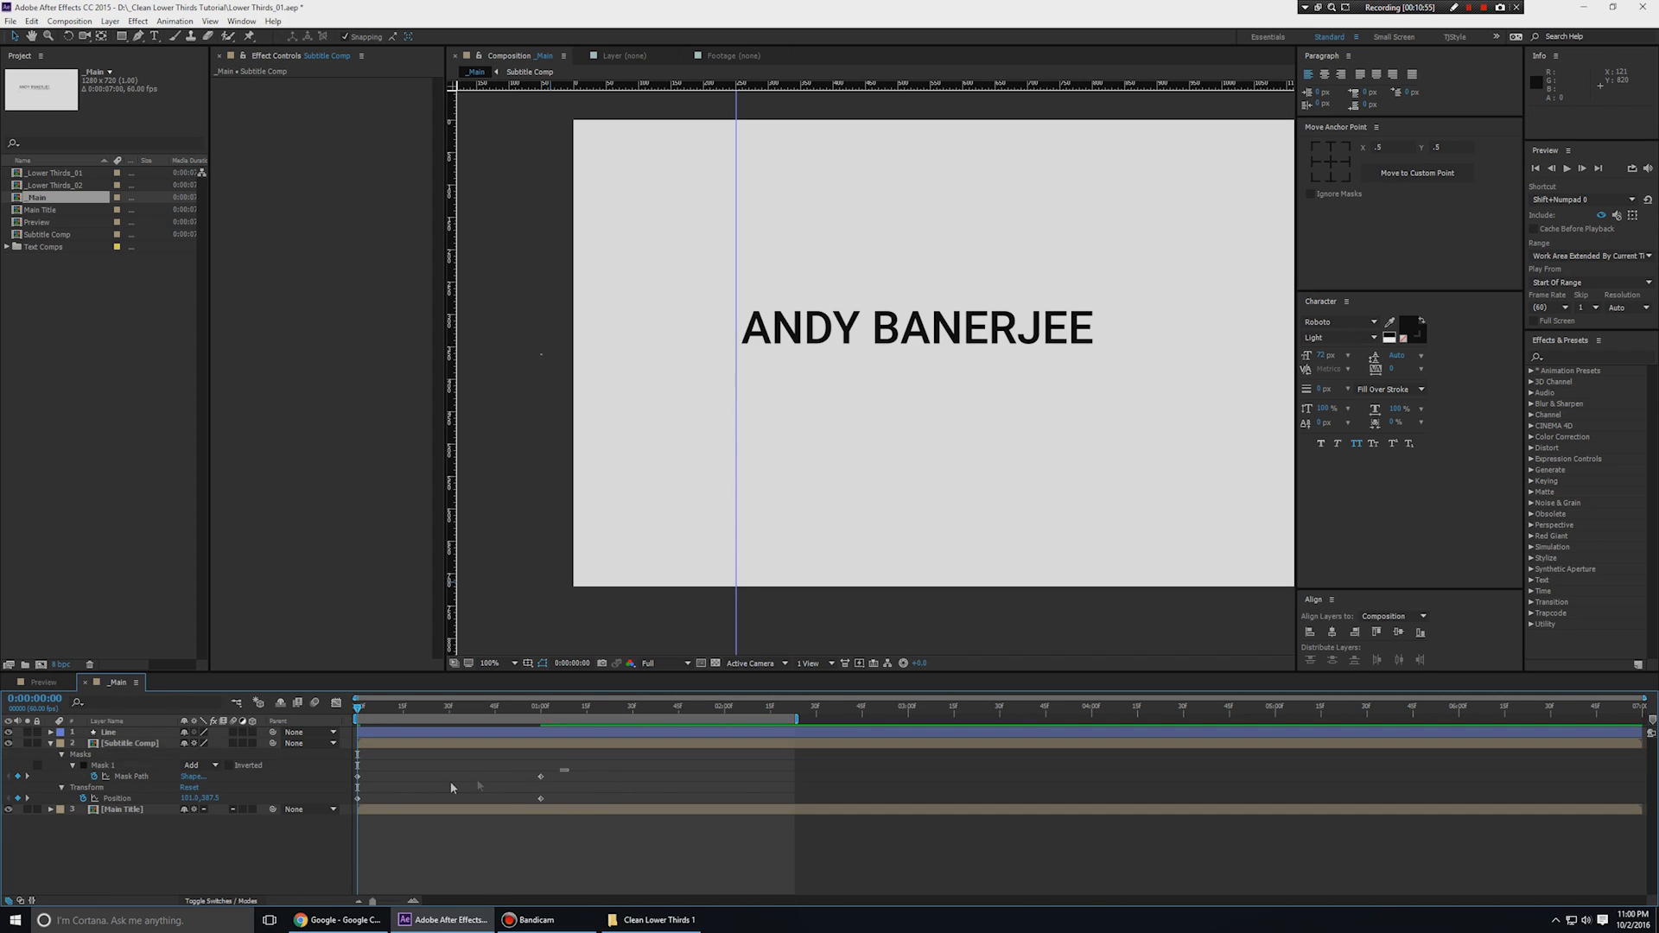
left_click_drag(568, 769, 340, 811)
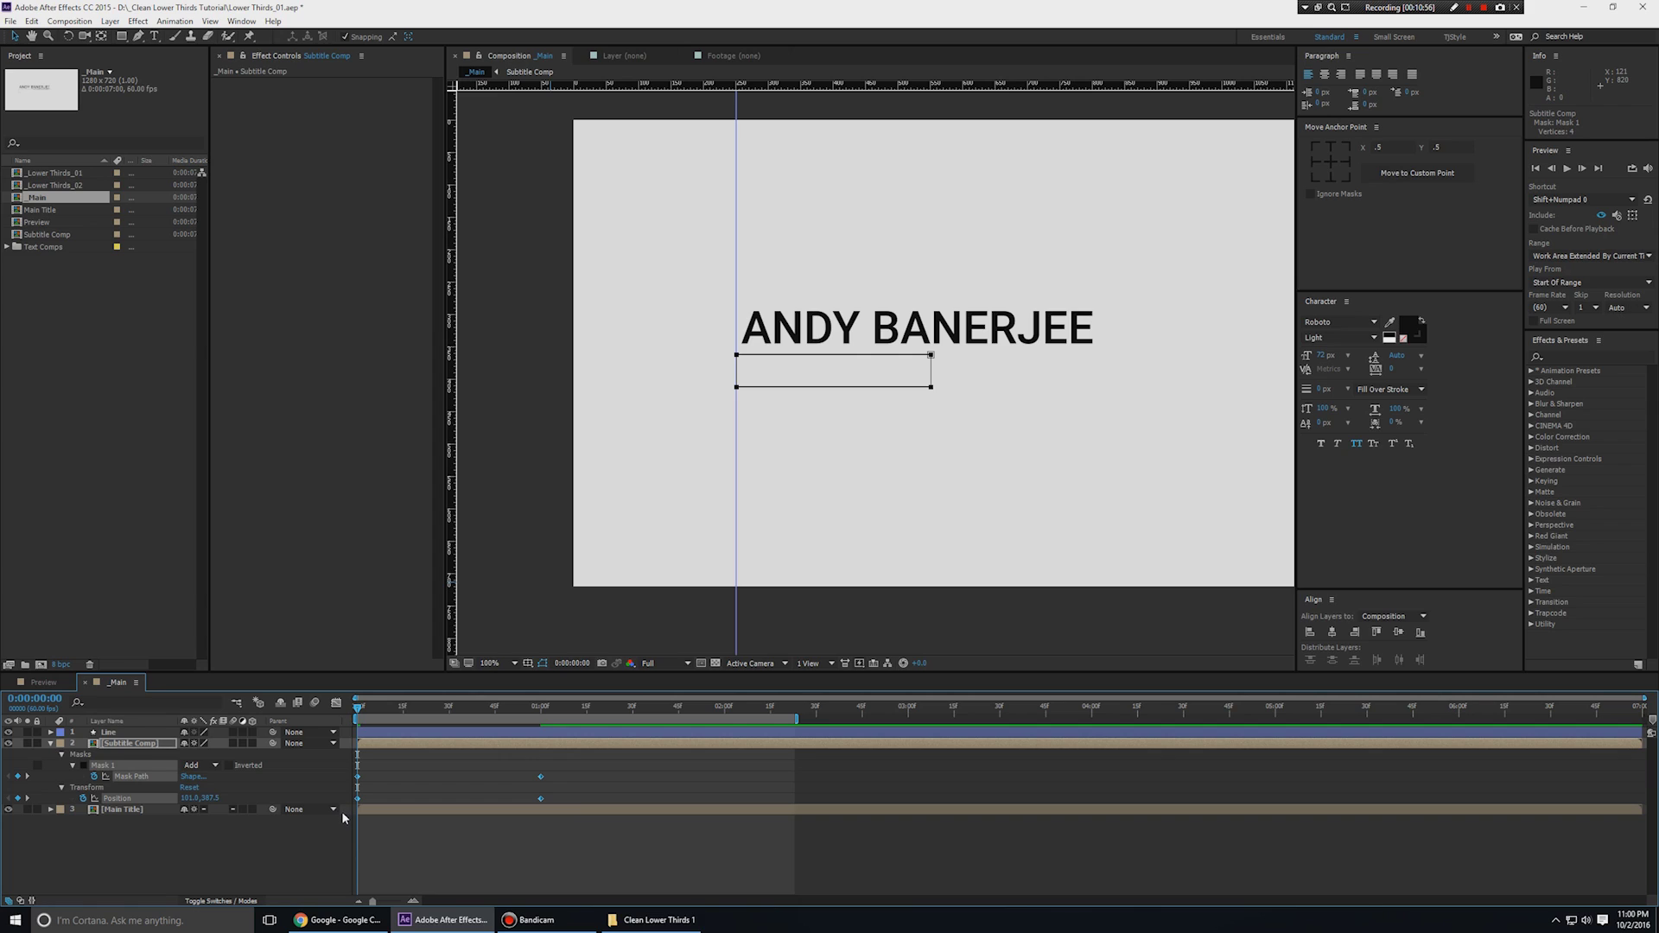
left_click(541, 776)
key("F9")
key("space")
key("space")
mouse_move(482, 706)
left_mouse_down()
mouse_move(456, 707)
mouse_move(494, 707)
left_mouse_up()
Easy Ease the Position keyframes and drag the speed-graph influence so it starts fast and settles.
left_click(544, 803)
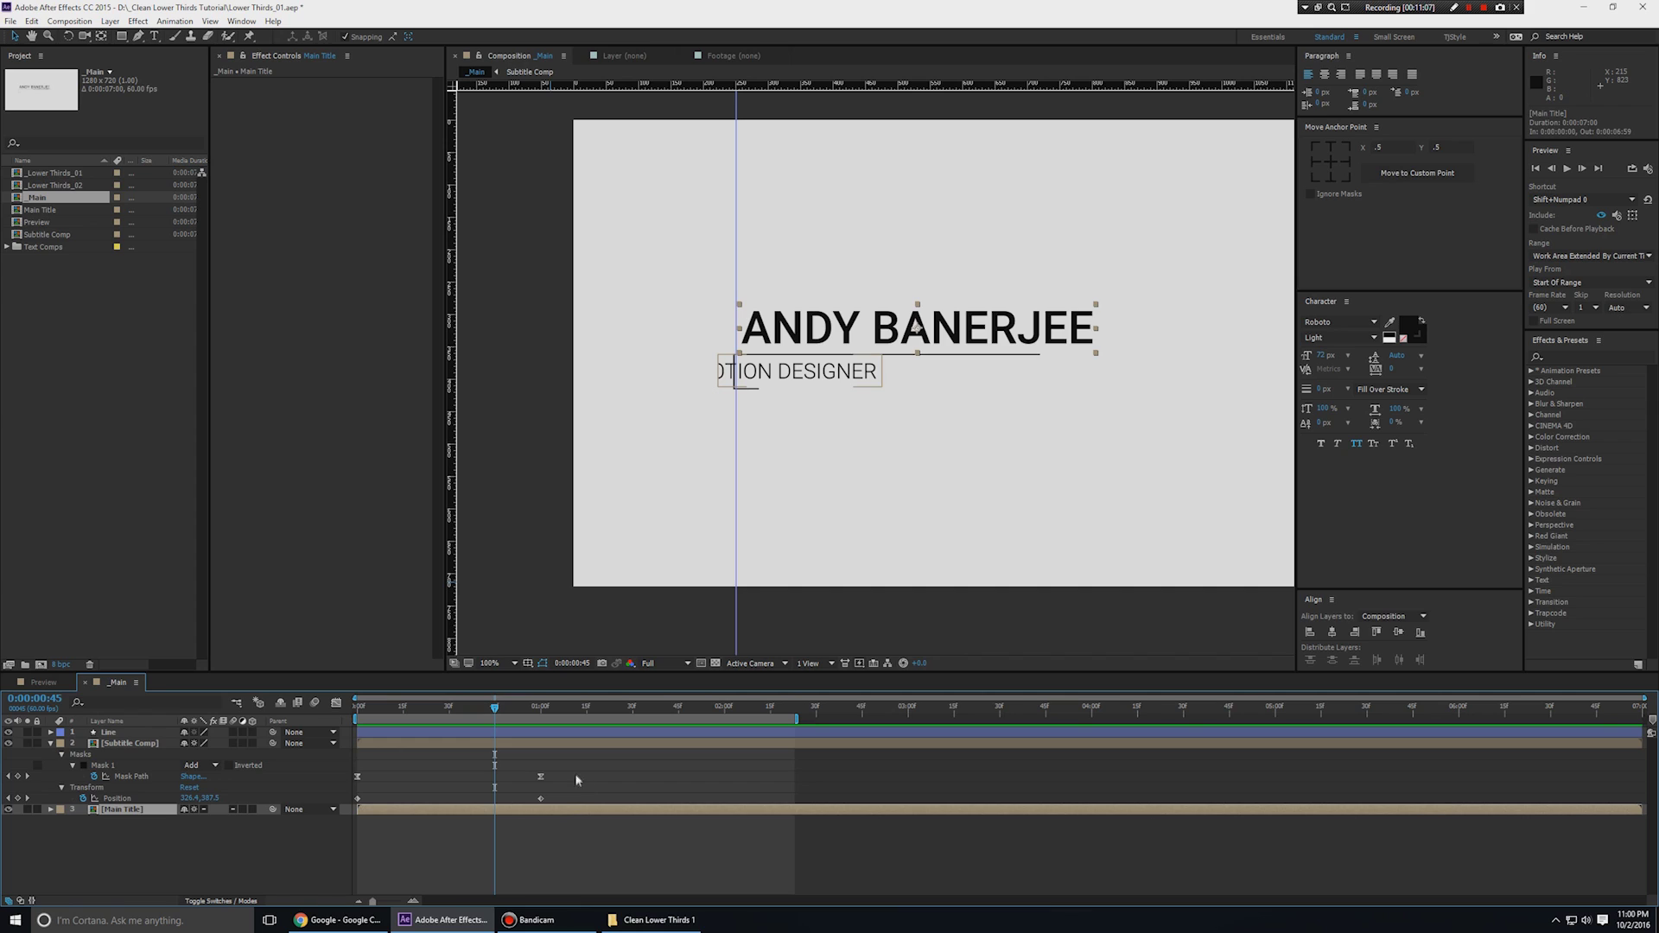
left_click_drag(573, 773, 268, 810)
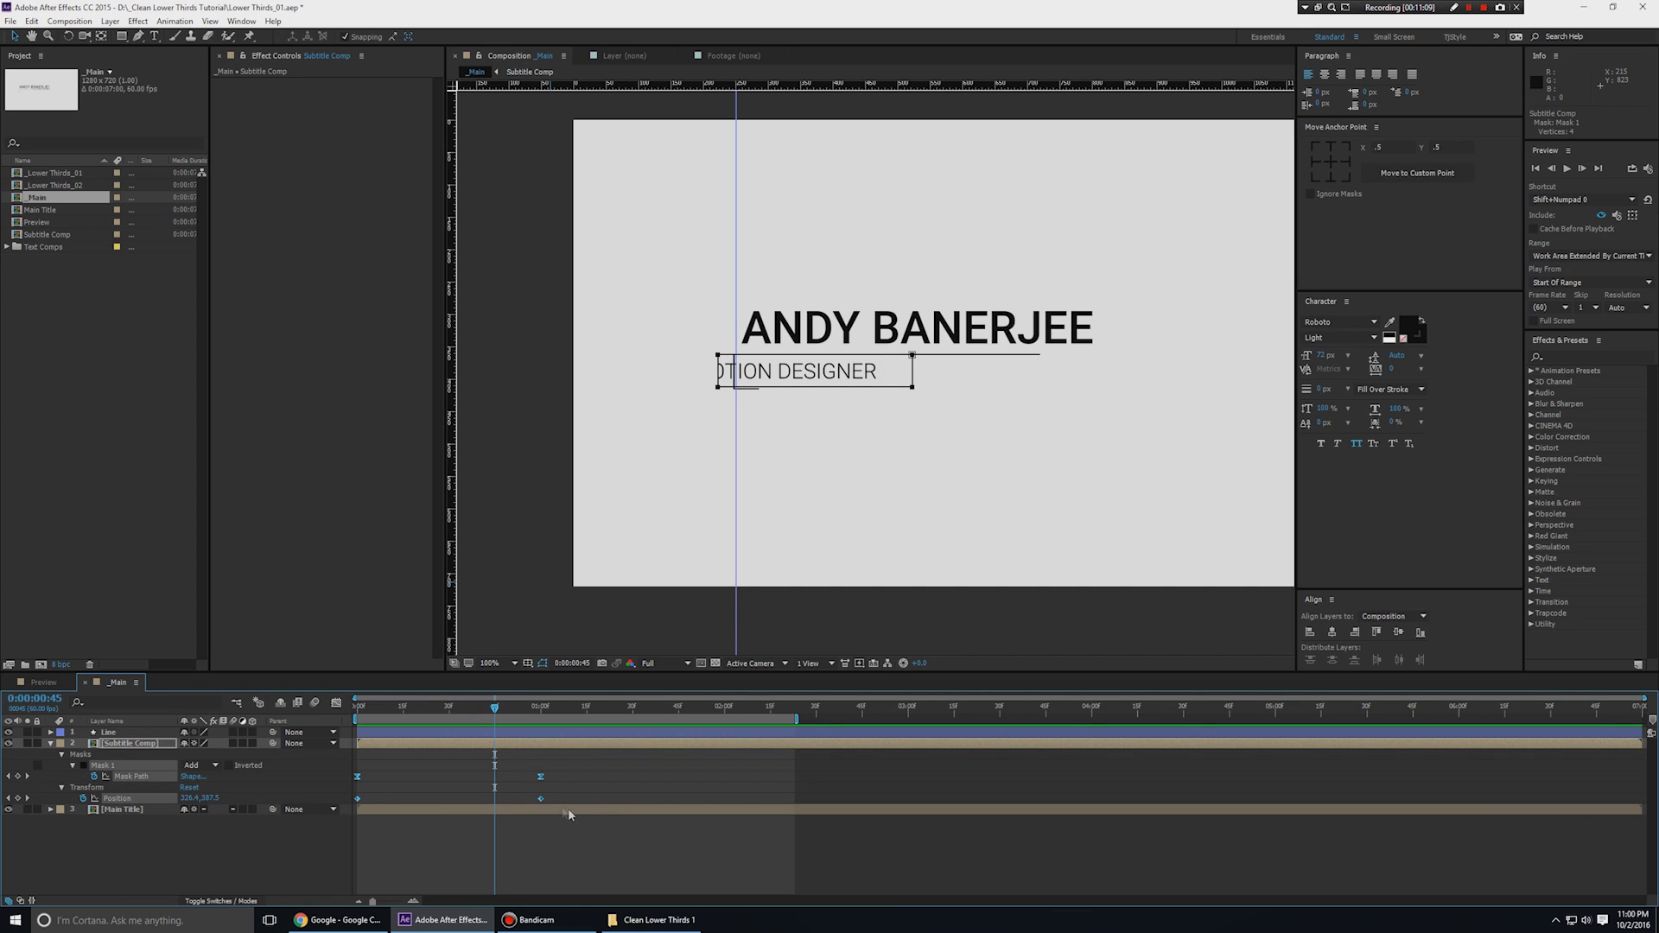
key("F9")
left_click(338, 705)
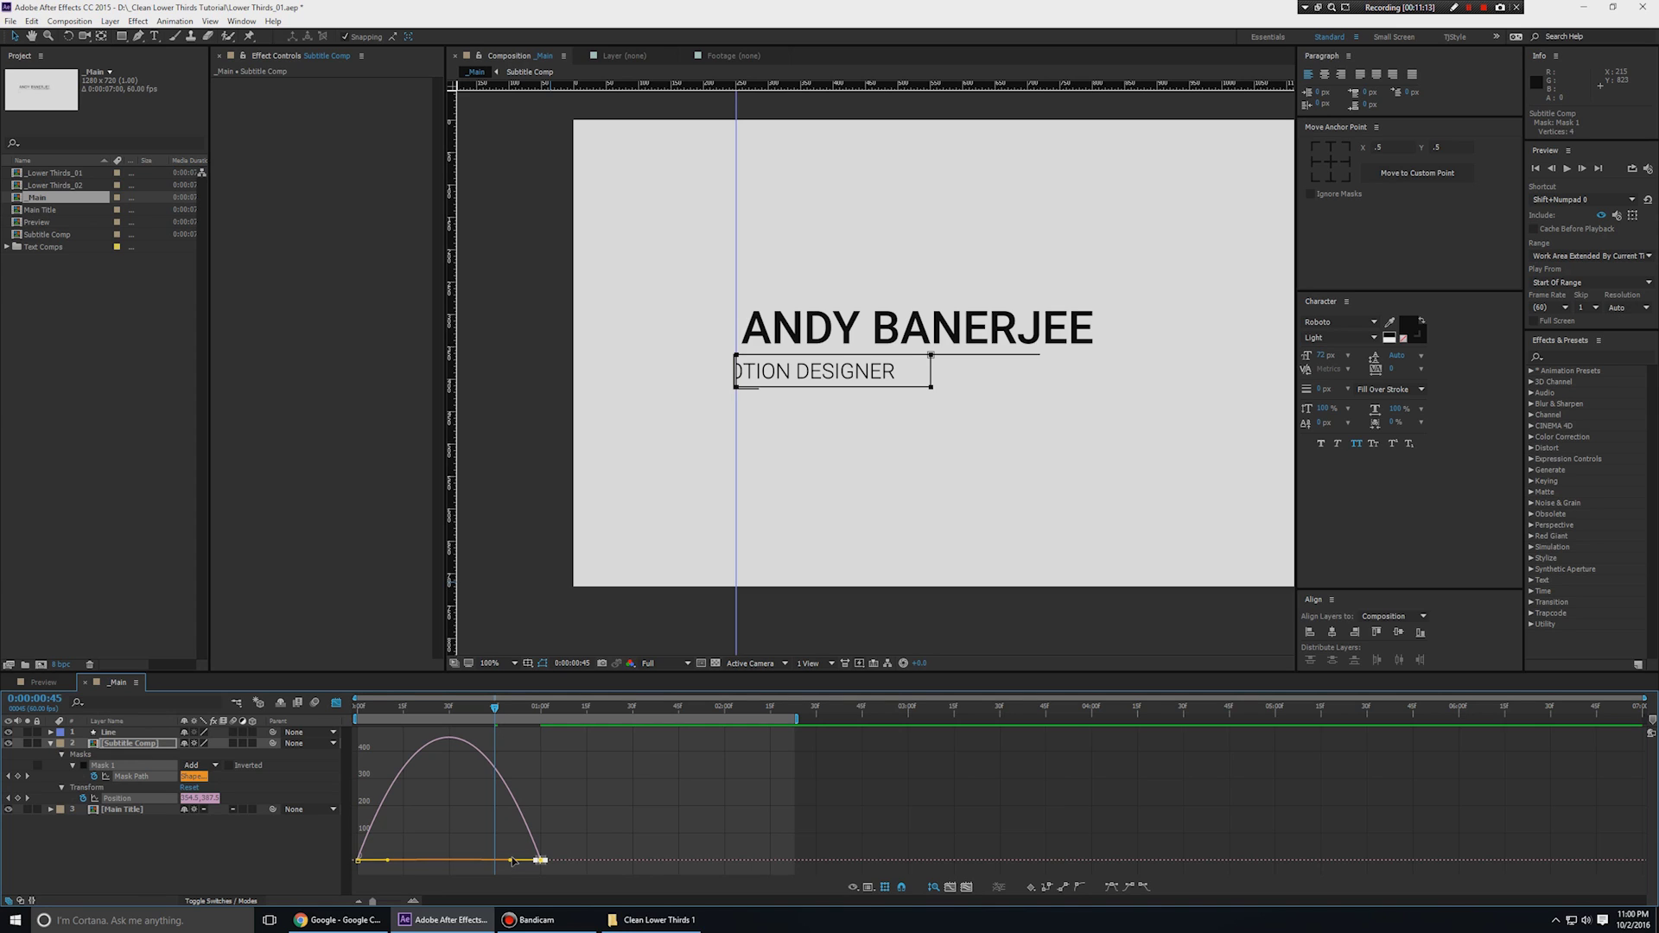
left_click_drag(511, 861, 387, 862)
key("space")
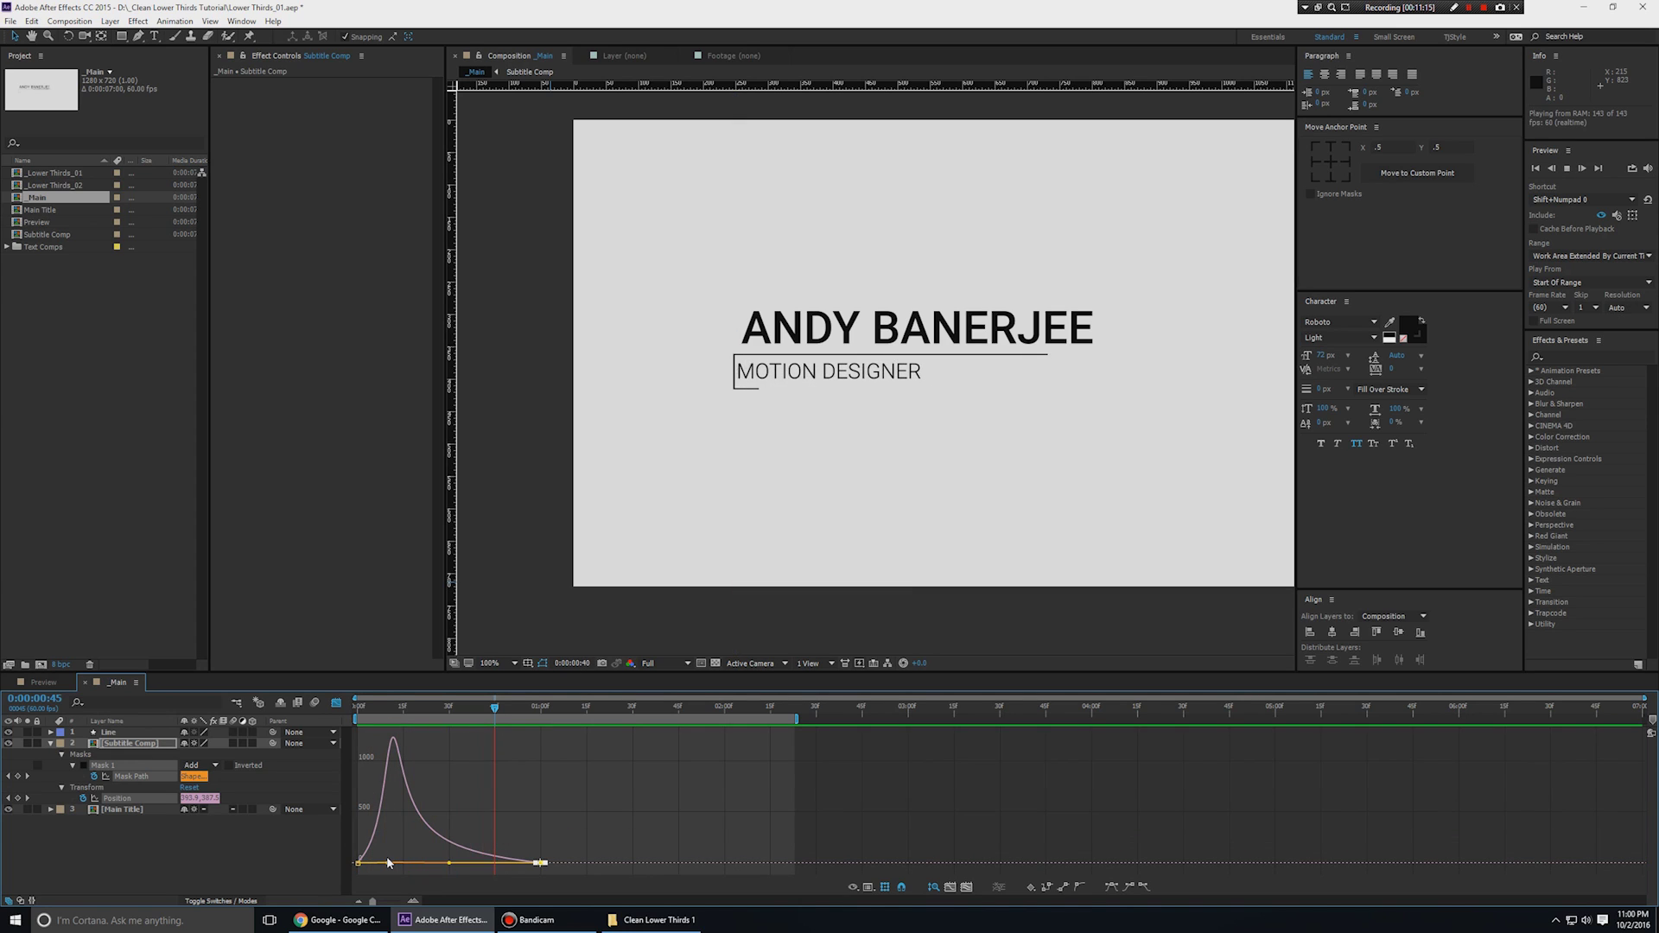
key("space")
left_click(336, 702)
Add a rectangular mask fitting the Main Title layer.
left_click(120, 782)
key("u")
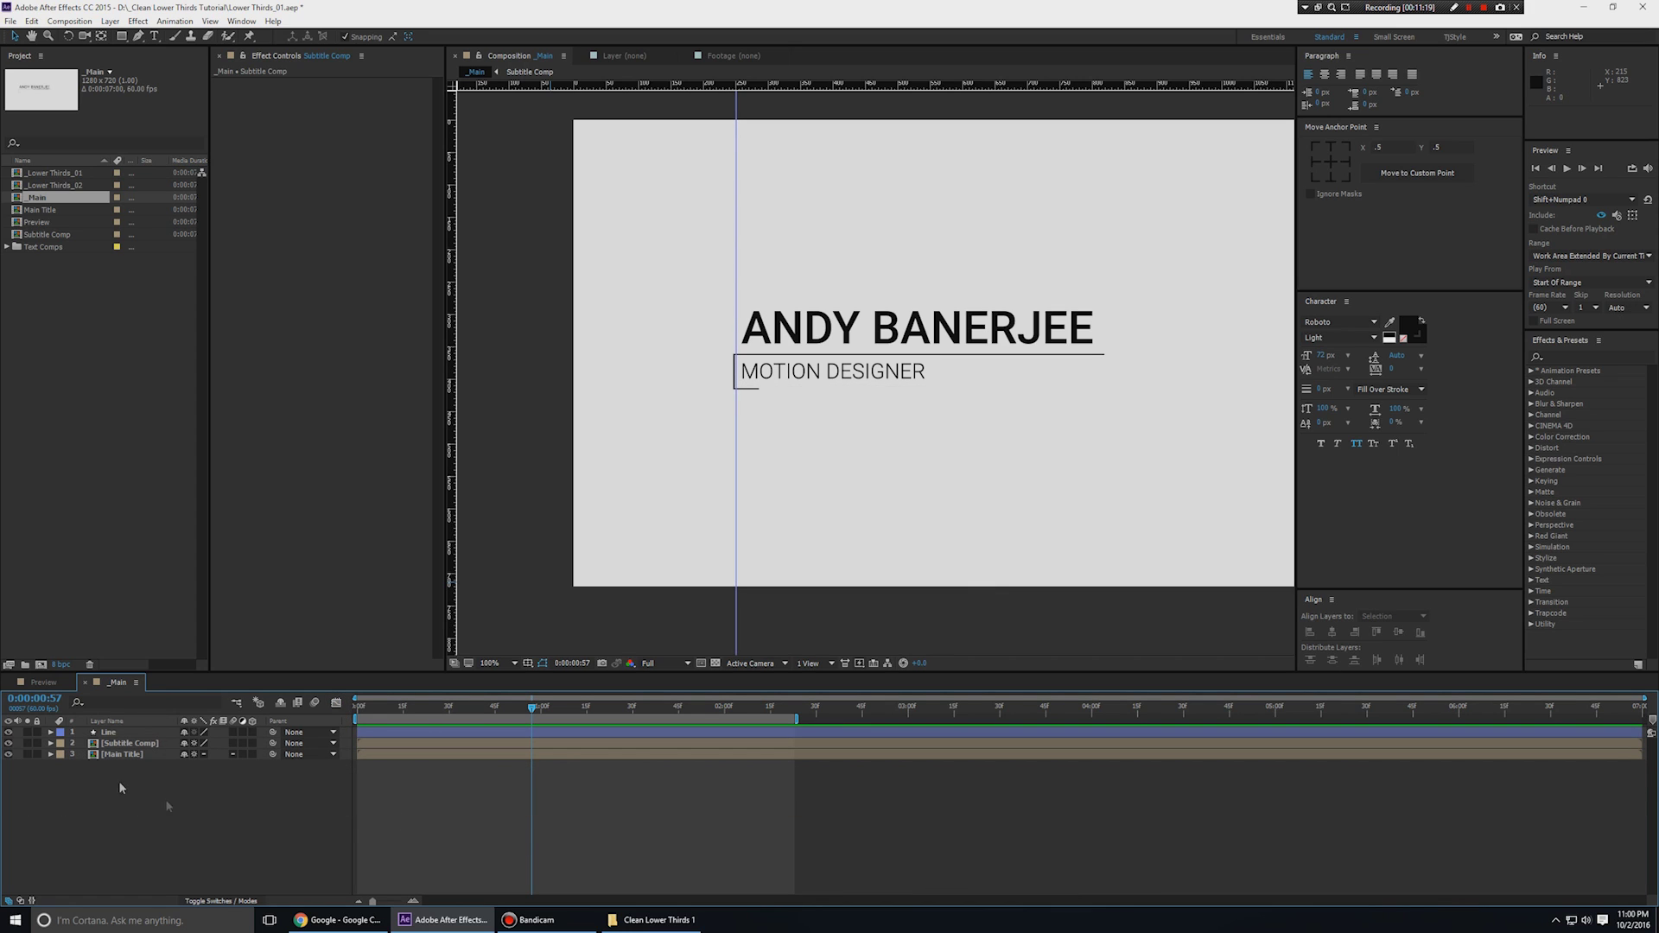
left_click(130, 755)
scroll(973, 468, "up", 1)
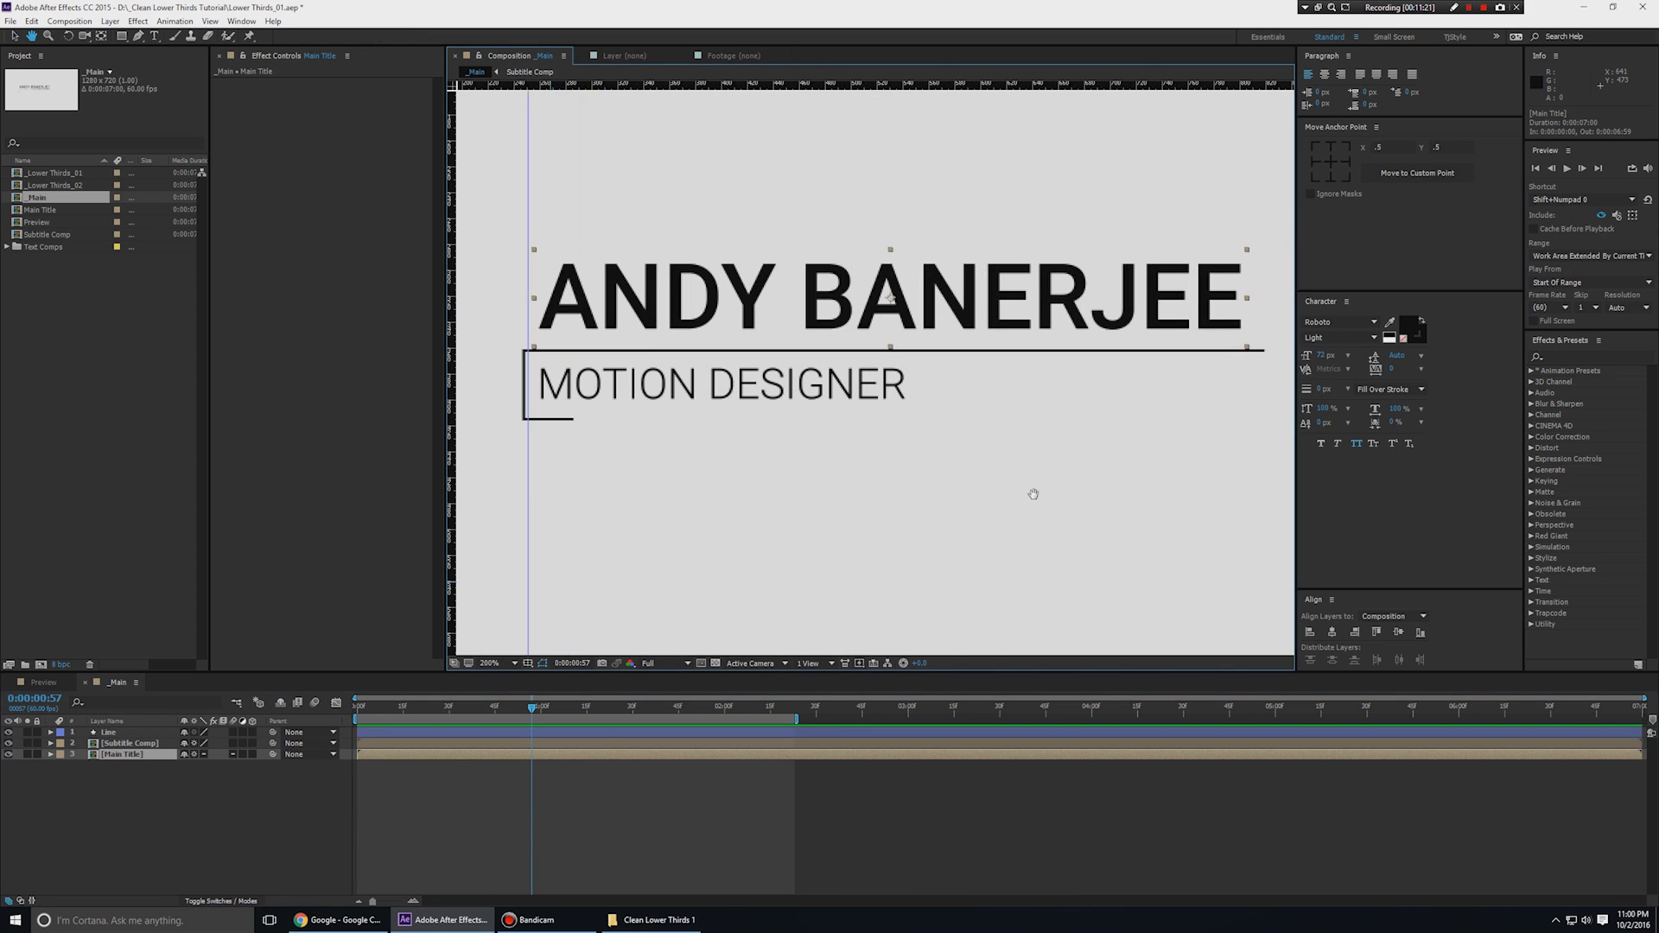
left_click(122, 37)
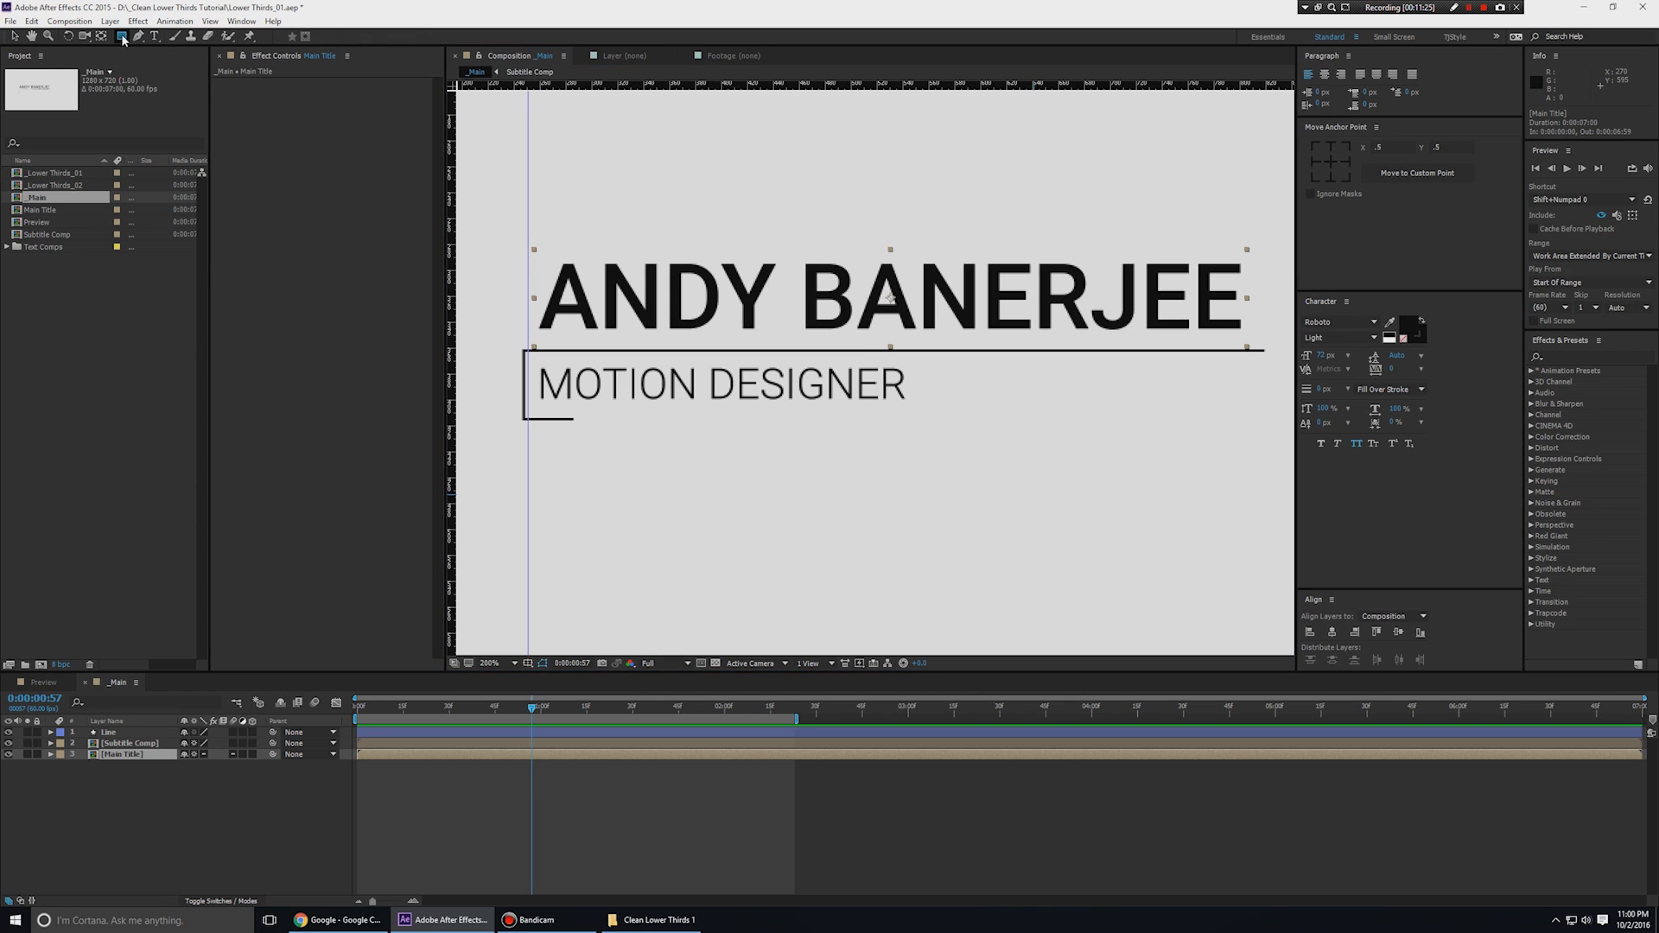
double_click(122, 37)
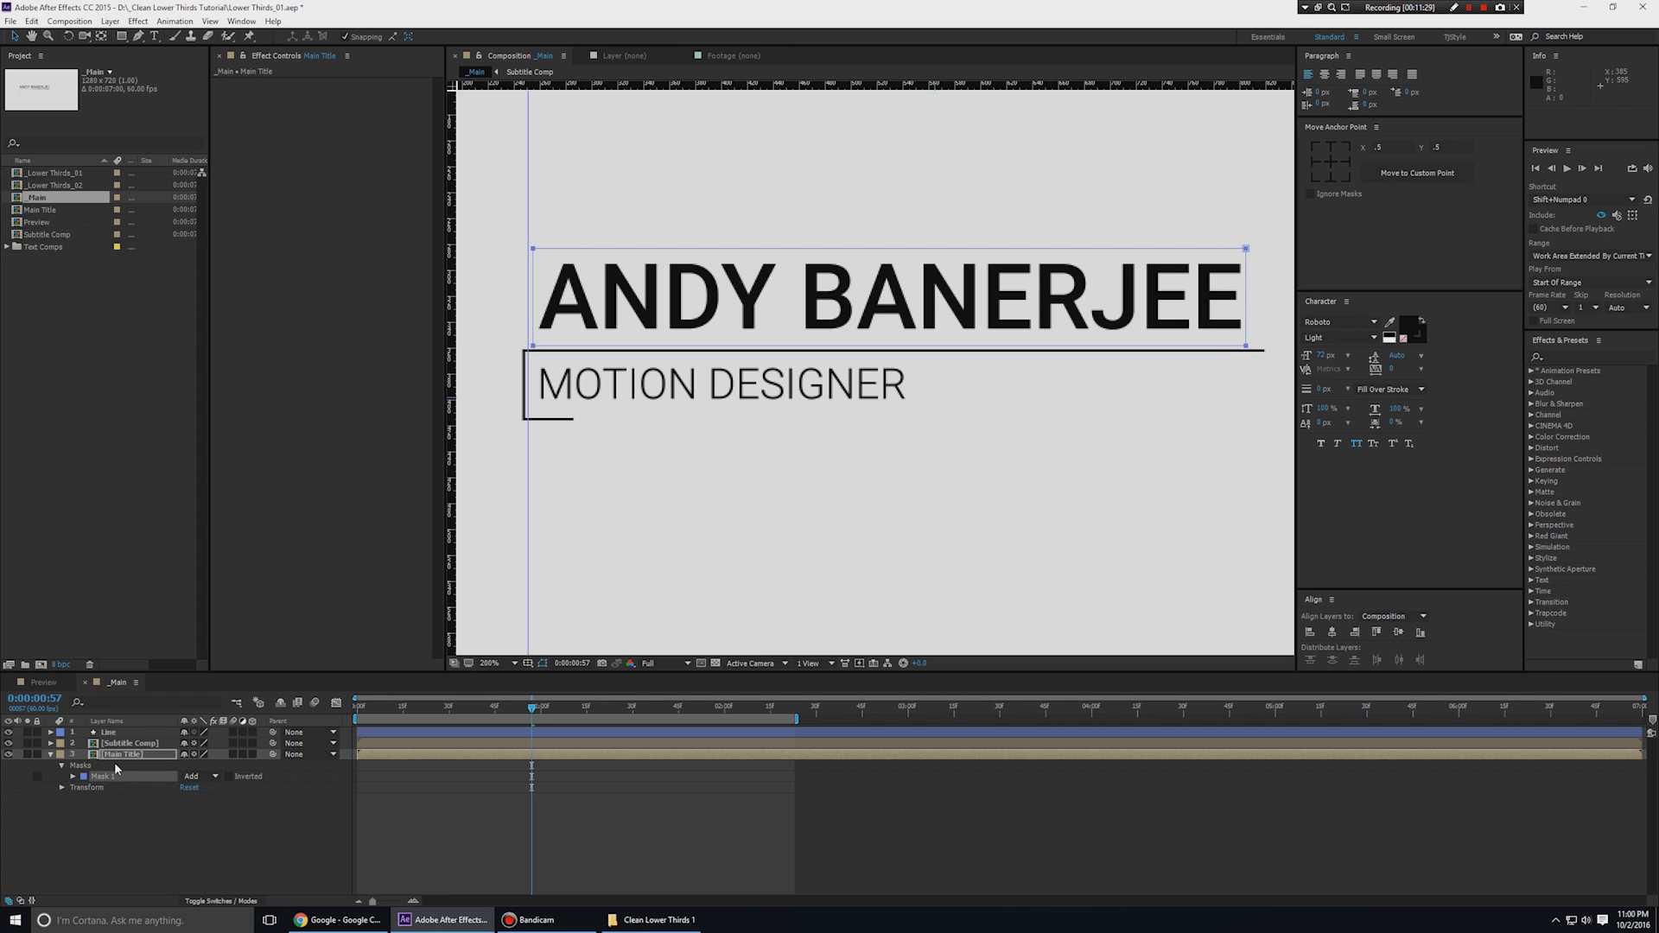
Keyframe the Main Title mask path at 0:00:00:57 and show its Position property at the start.
left_click(86, 763)
key("m")
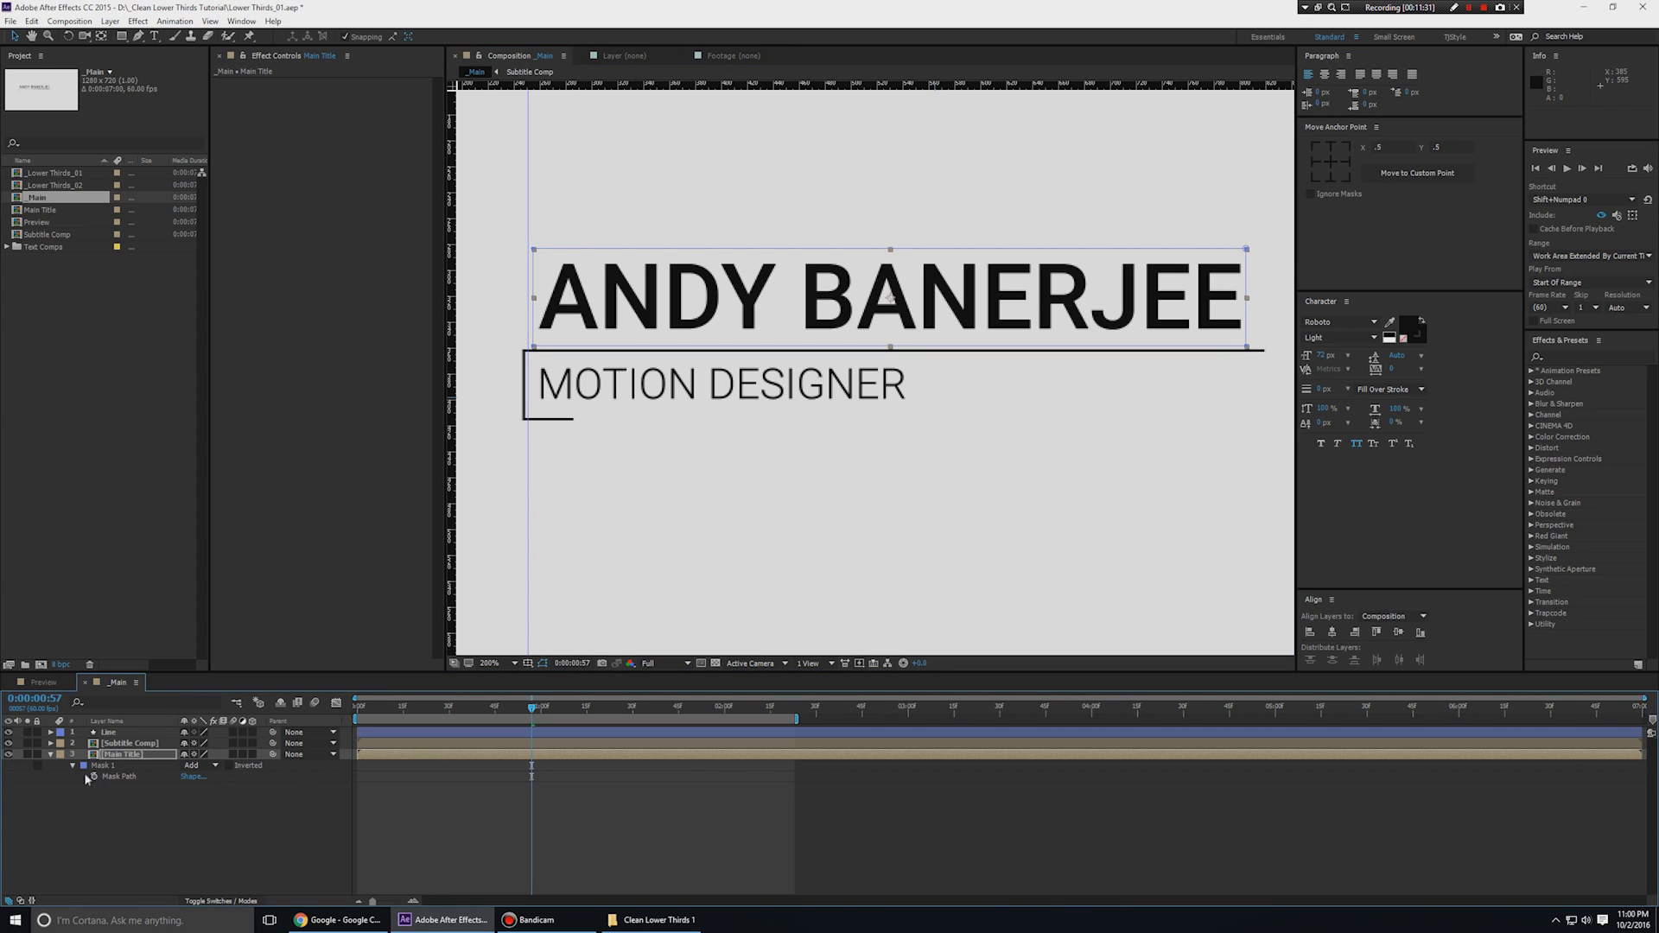
left_click(95, 776)
key("Home")
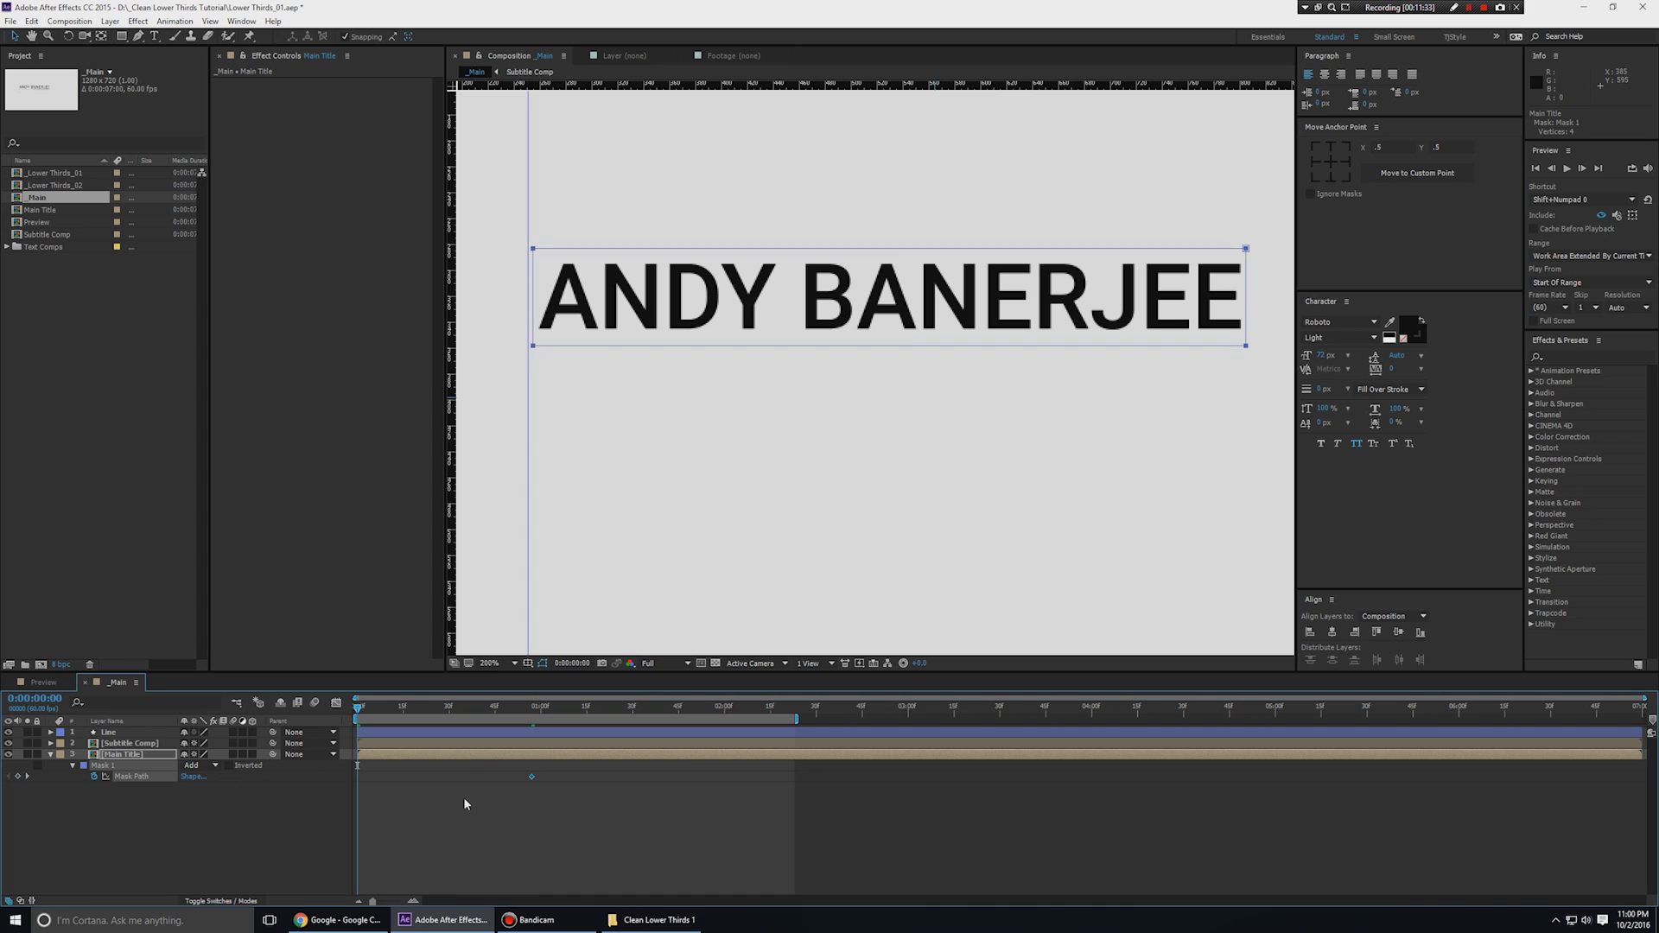
left_click(463, 796)
left_click(144, 755)
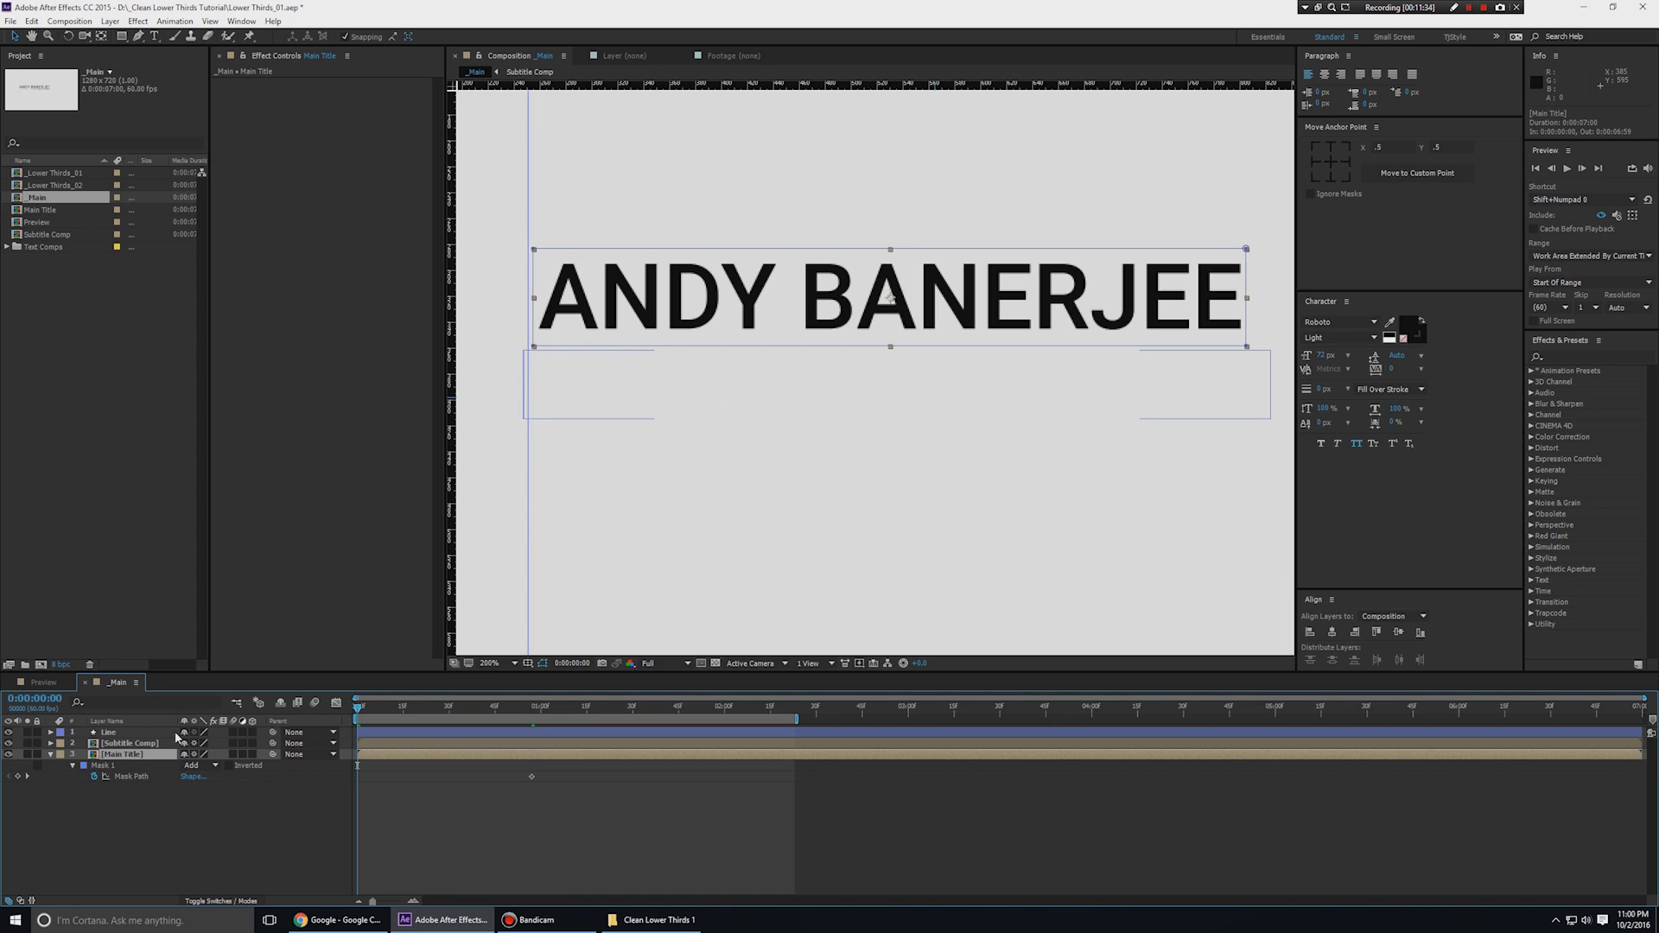
key("p")
key("space")
key("space")
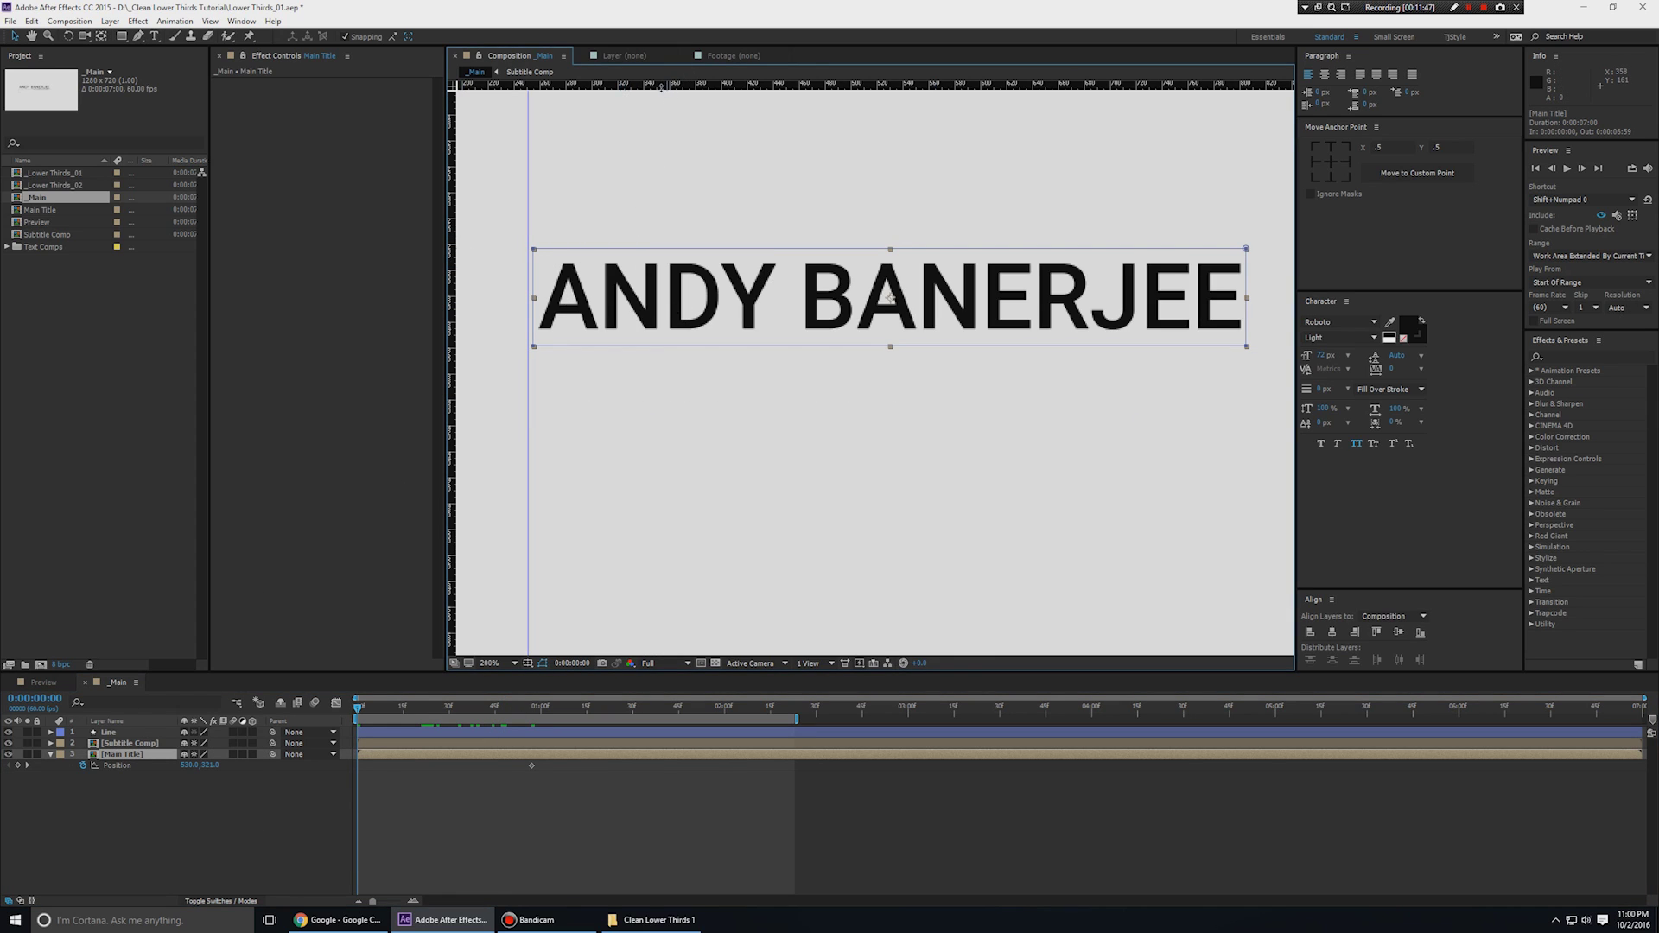
Add a guide along the title's top and keyframe the title lower at 0:00 so it rises.
left_click_drag(661, 86, 714, 249)
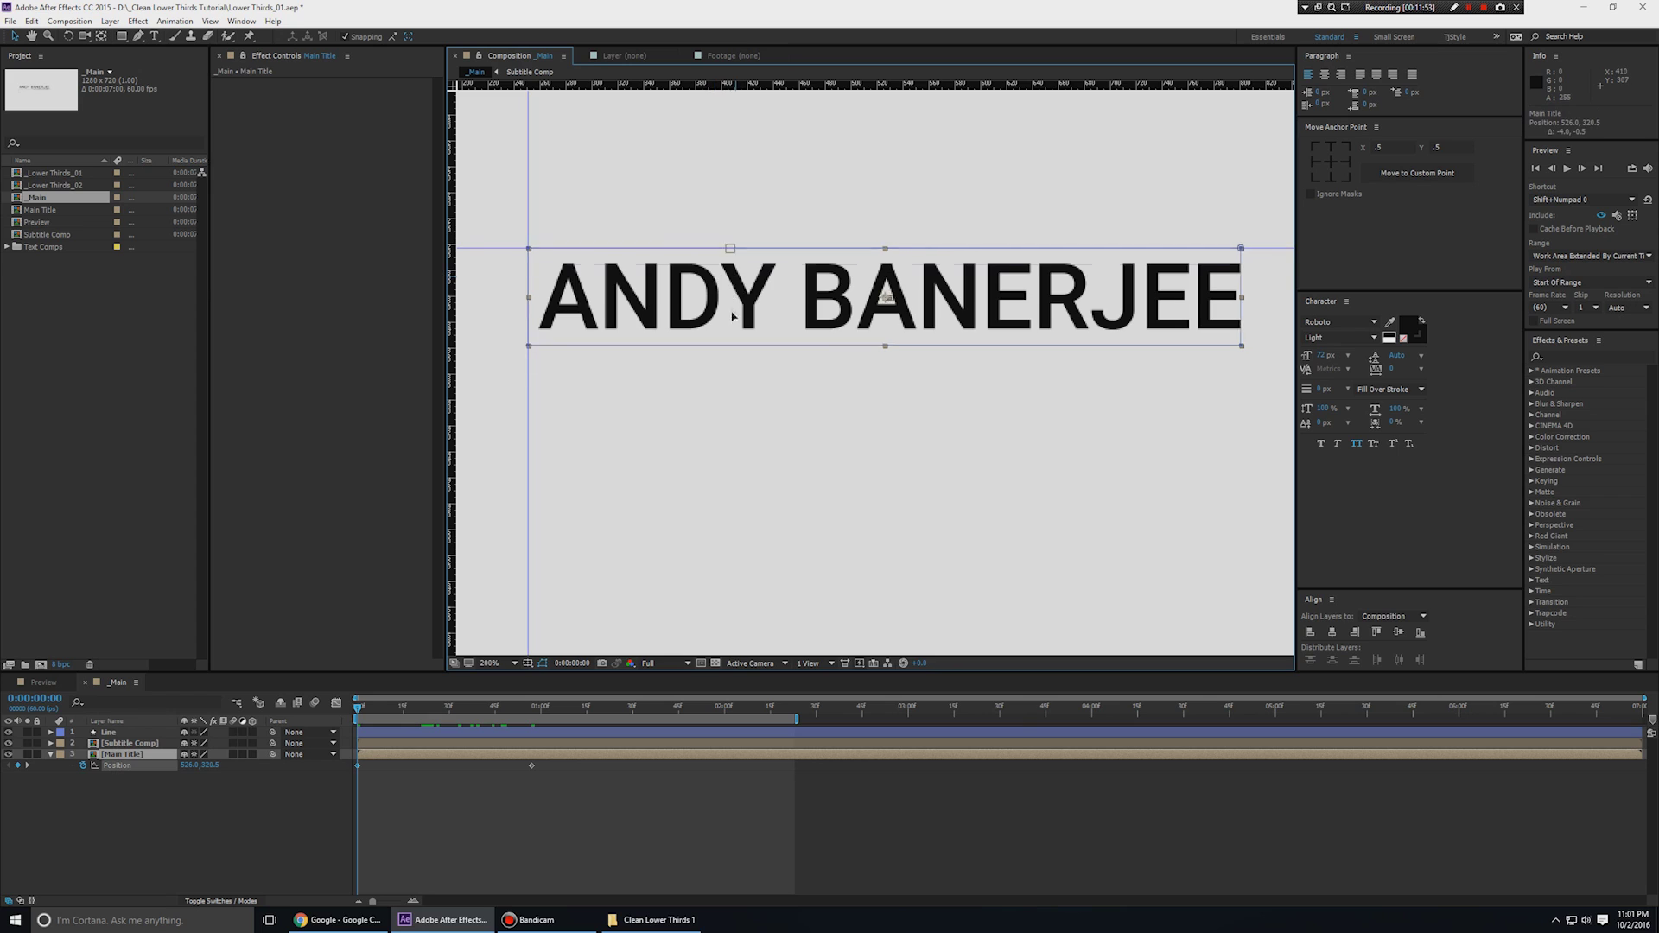
left_click_drag(715, 276, 716, 374)
key("ctrl+z")
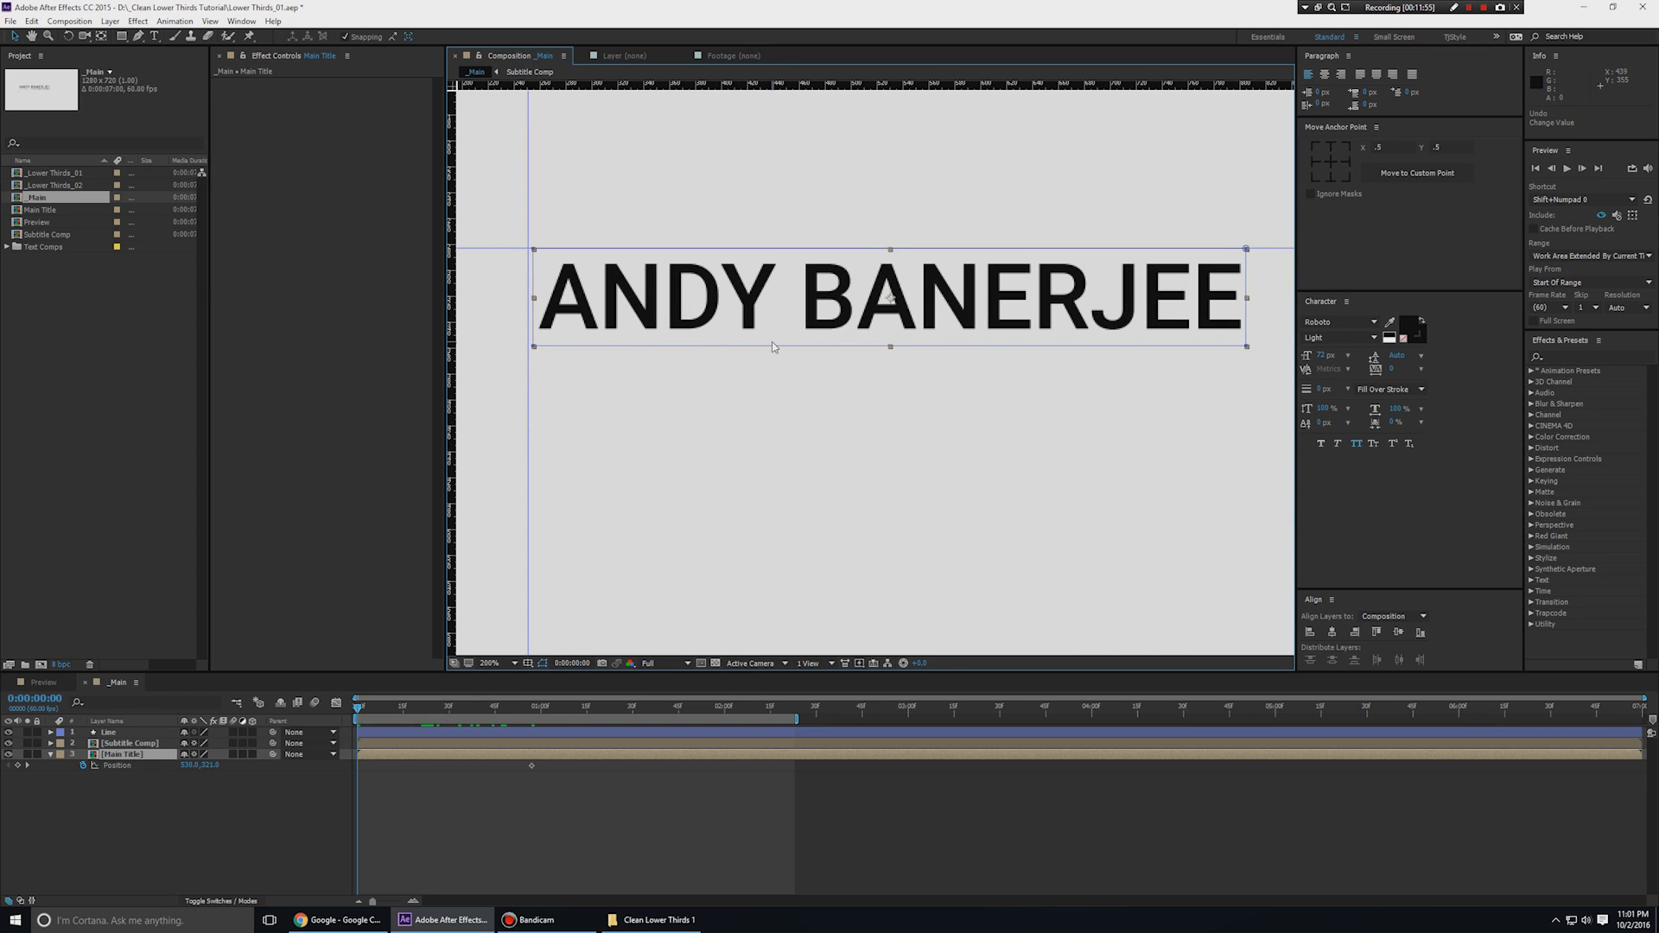
key("shift+Down")
key("shift+Down")
key("shift+Down")
key("shift+Down")
key("shift+Down")
key("shift+Down")
key("shift+Down")
key("shift+Down")
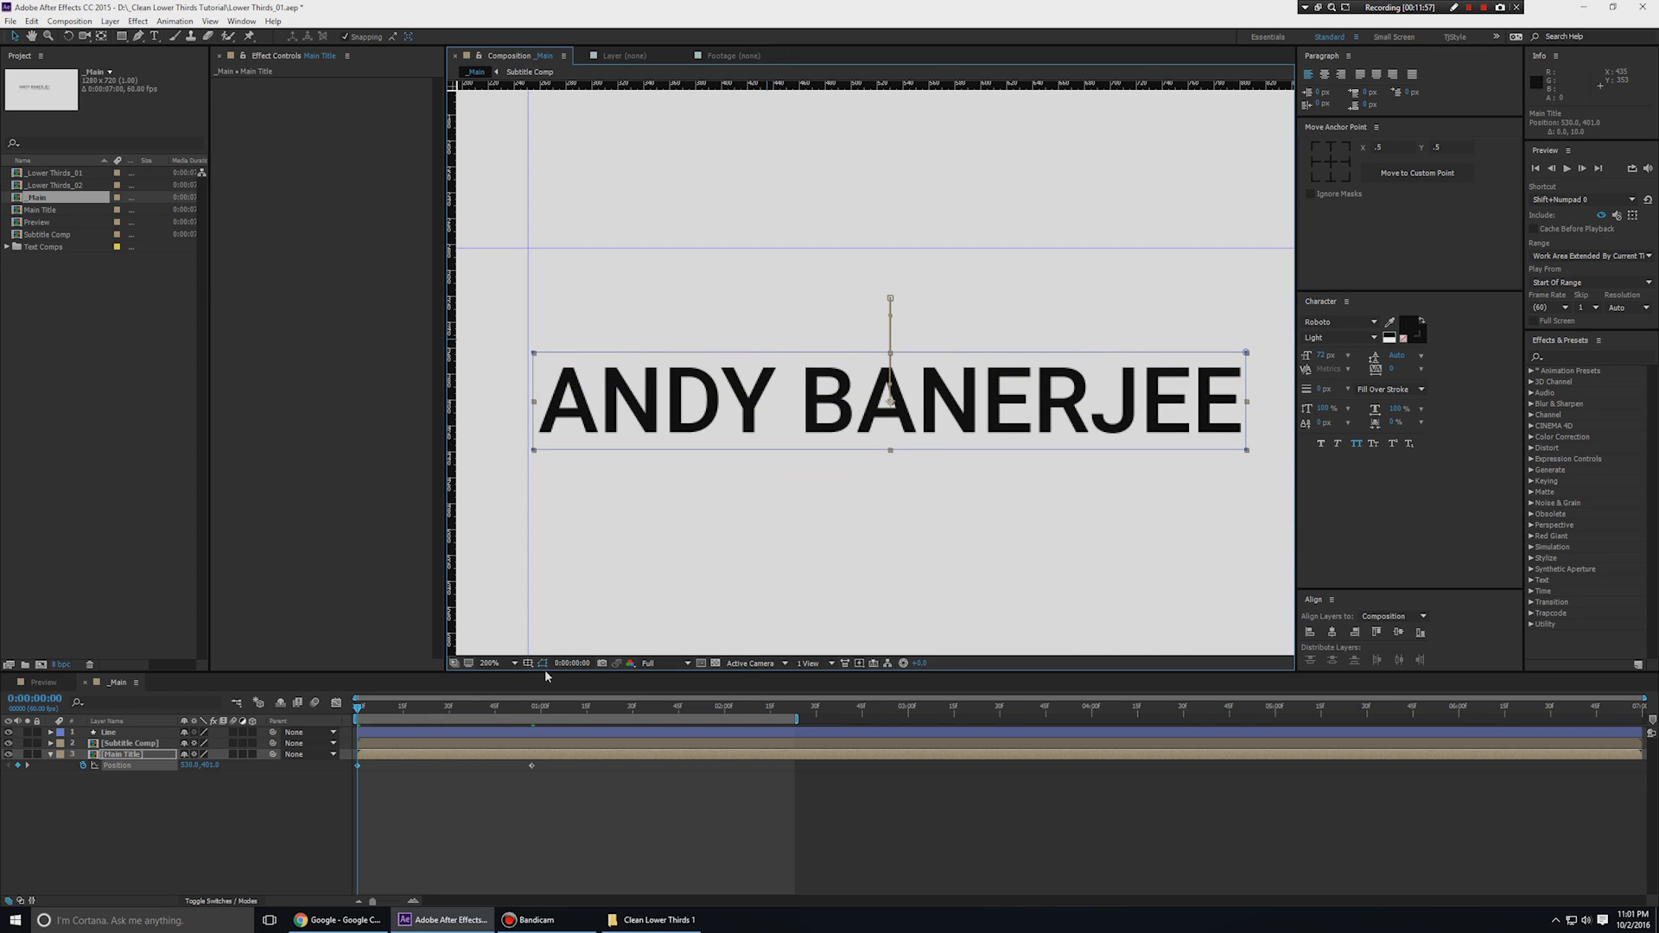
left_click_drag(371, 704, 276, 696)
Lower the title further, then keyframe its mask at 0:00 and nudge it up to hide the name.
key("shift+Down")
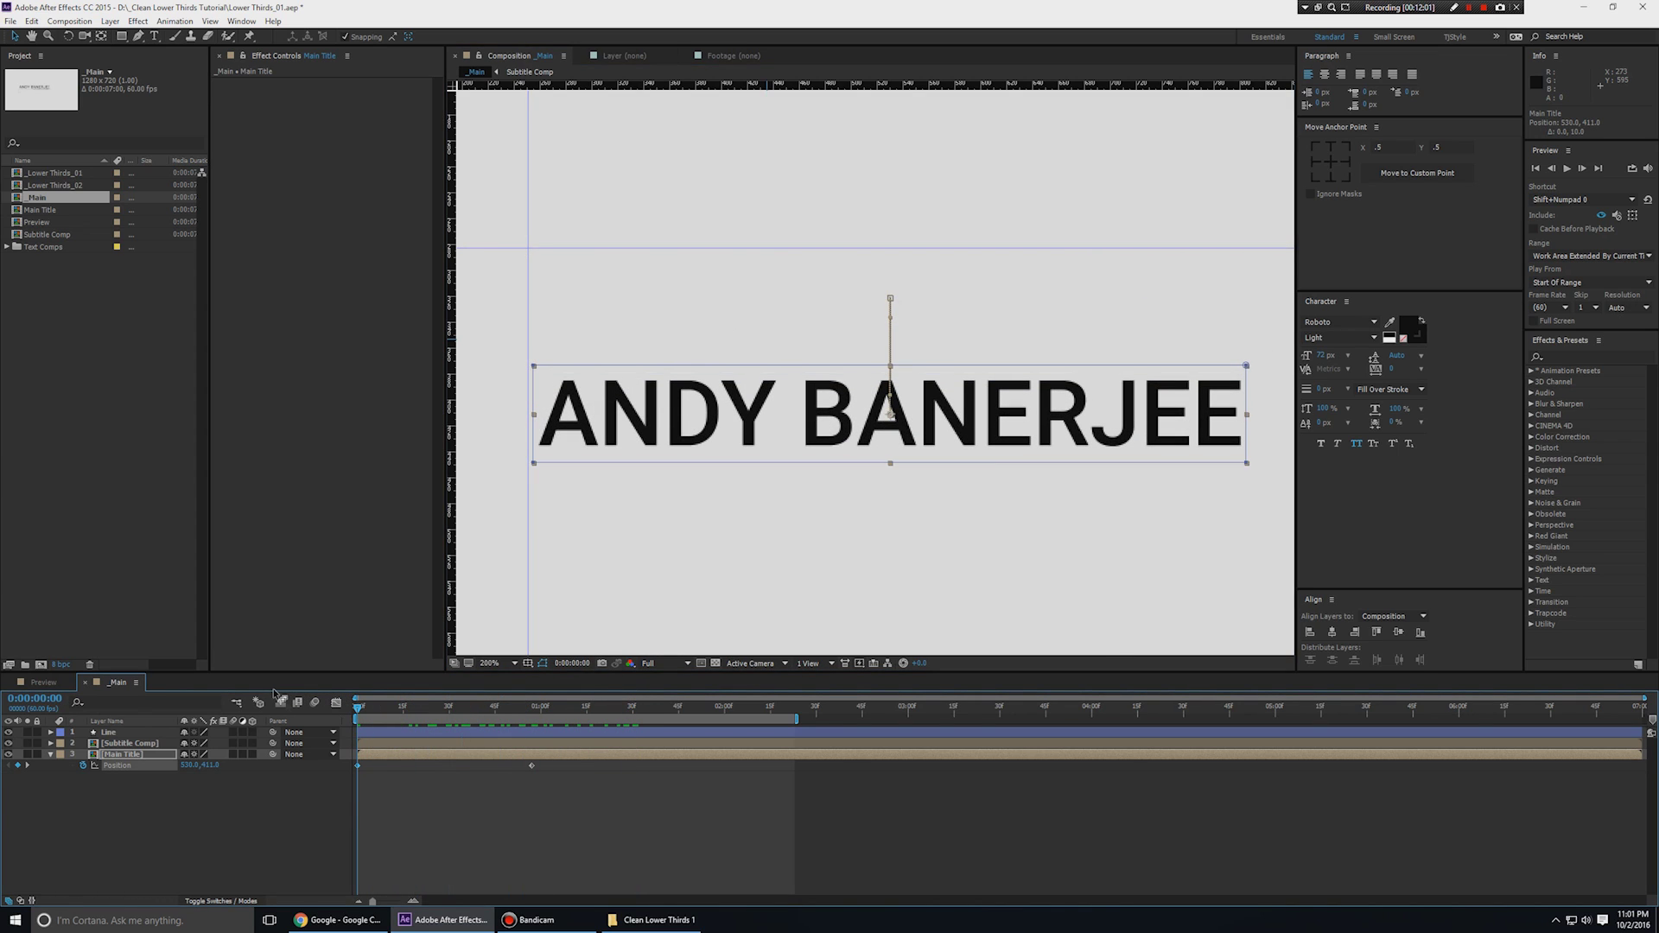
key("m")
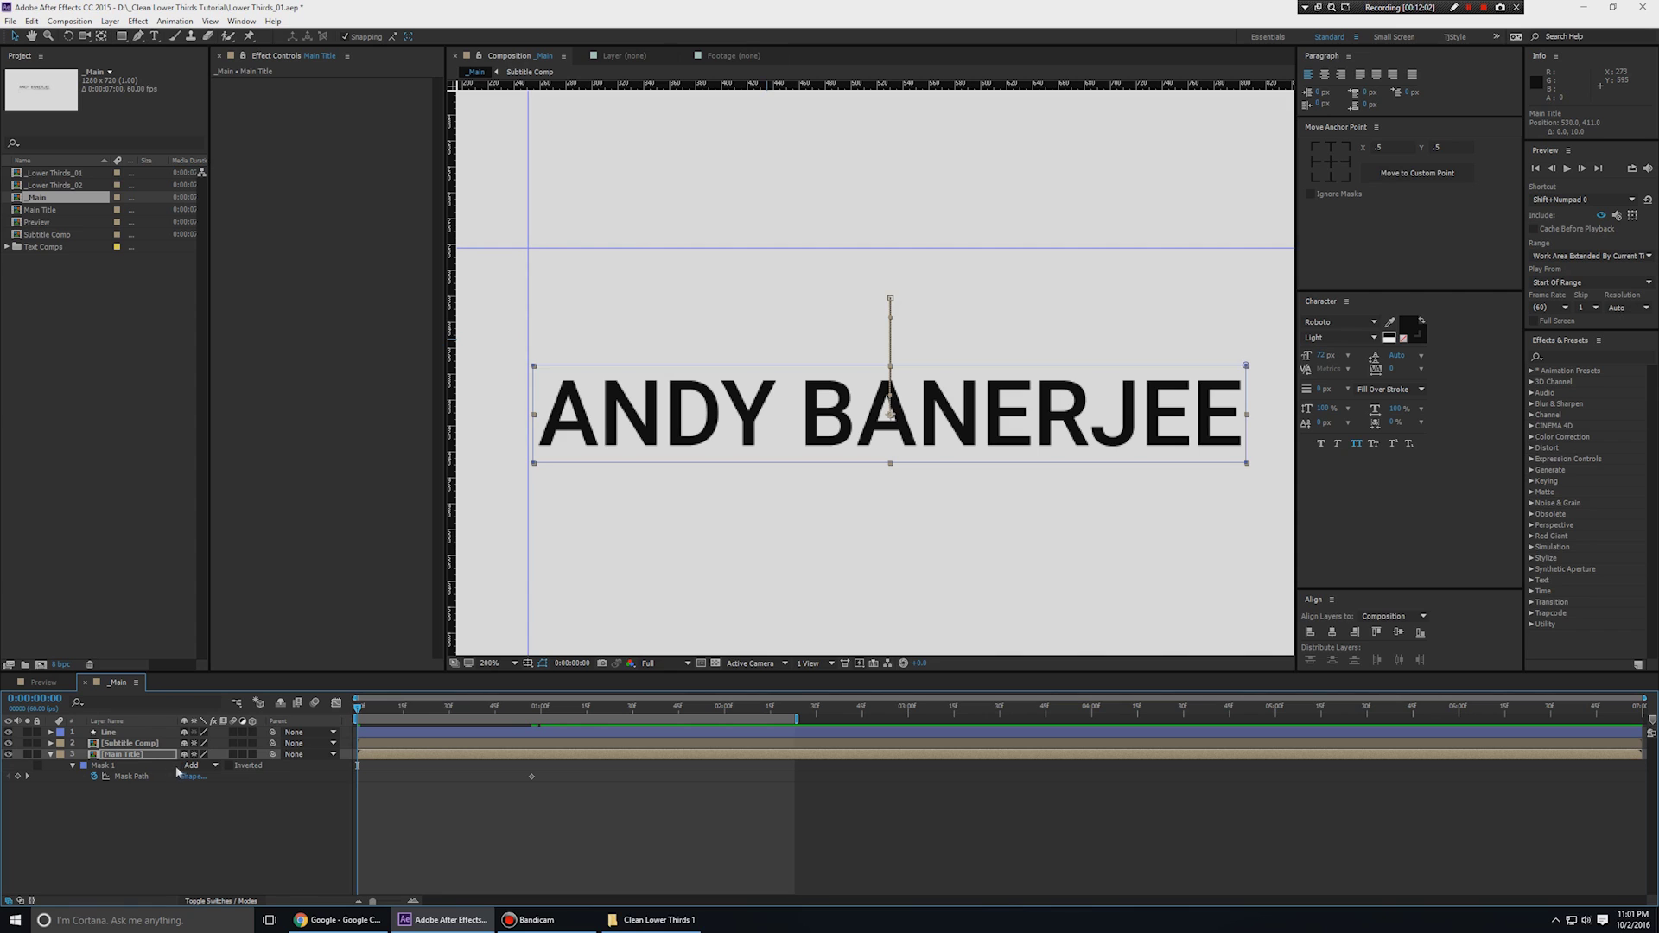
left_click(119, 770)
key("shift+Up")
key("shift+Up")
key("shift+Up")
key("shift+Up")
key("shift+Up")
key("shift+Up")
key("shift+Up")
key("shift+Up")
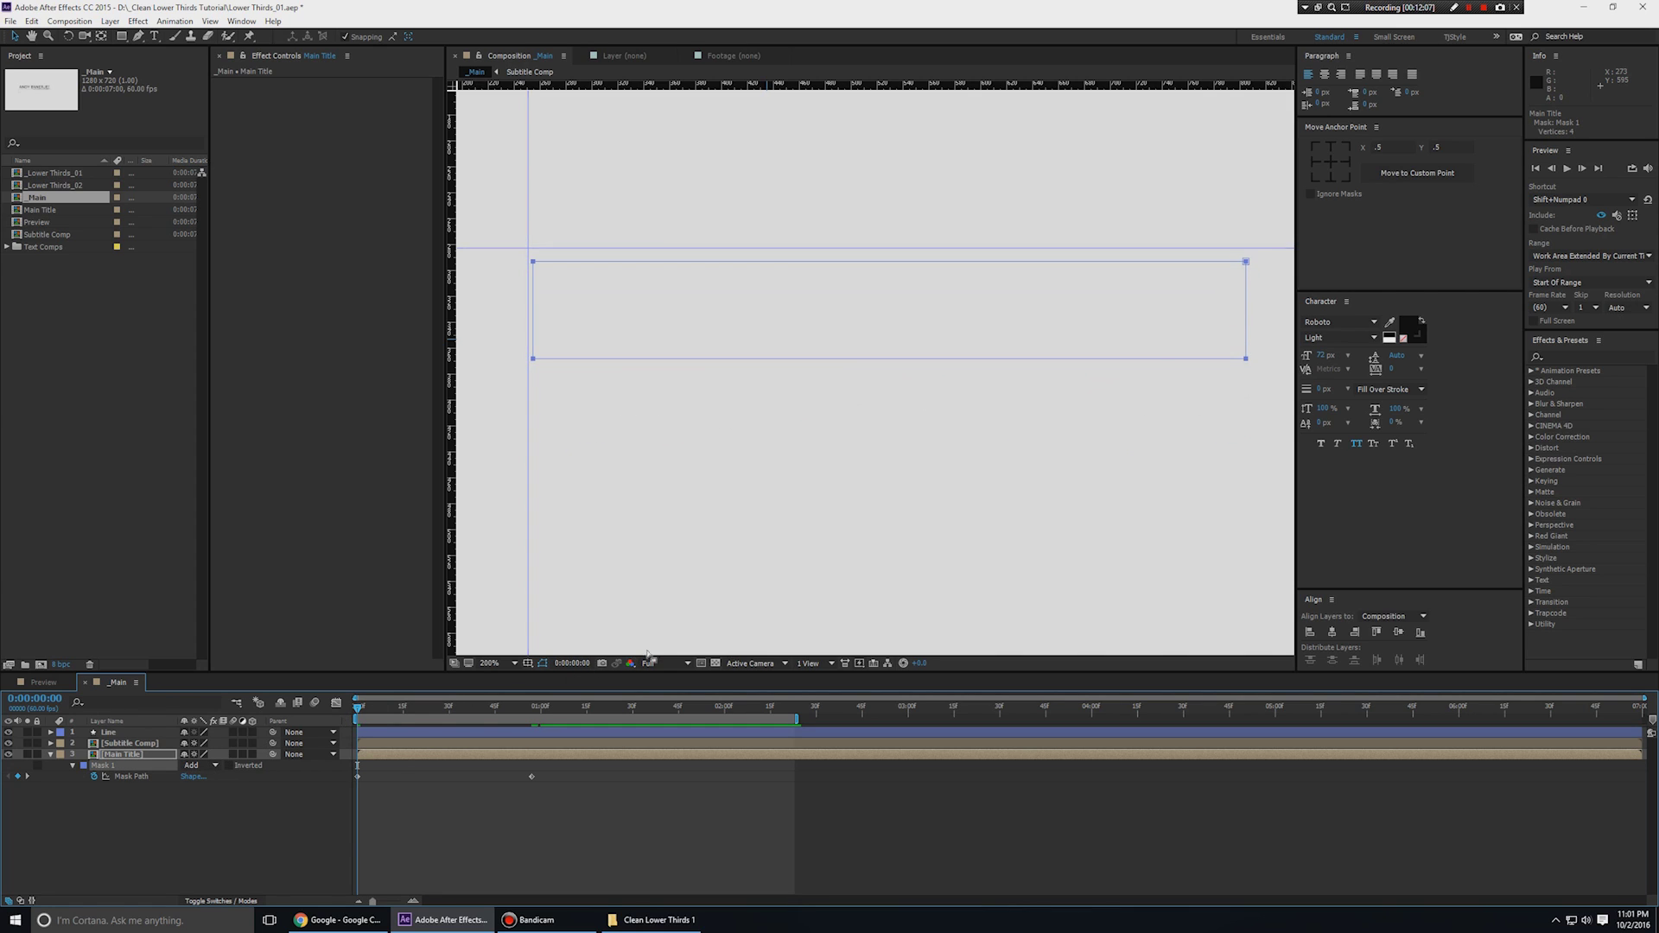
key("Up")
key("Up")
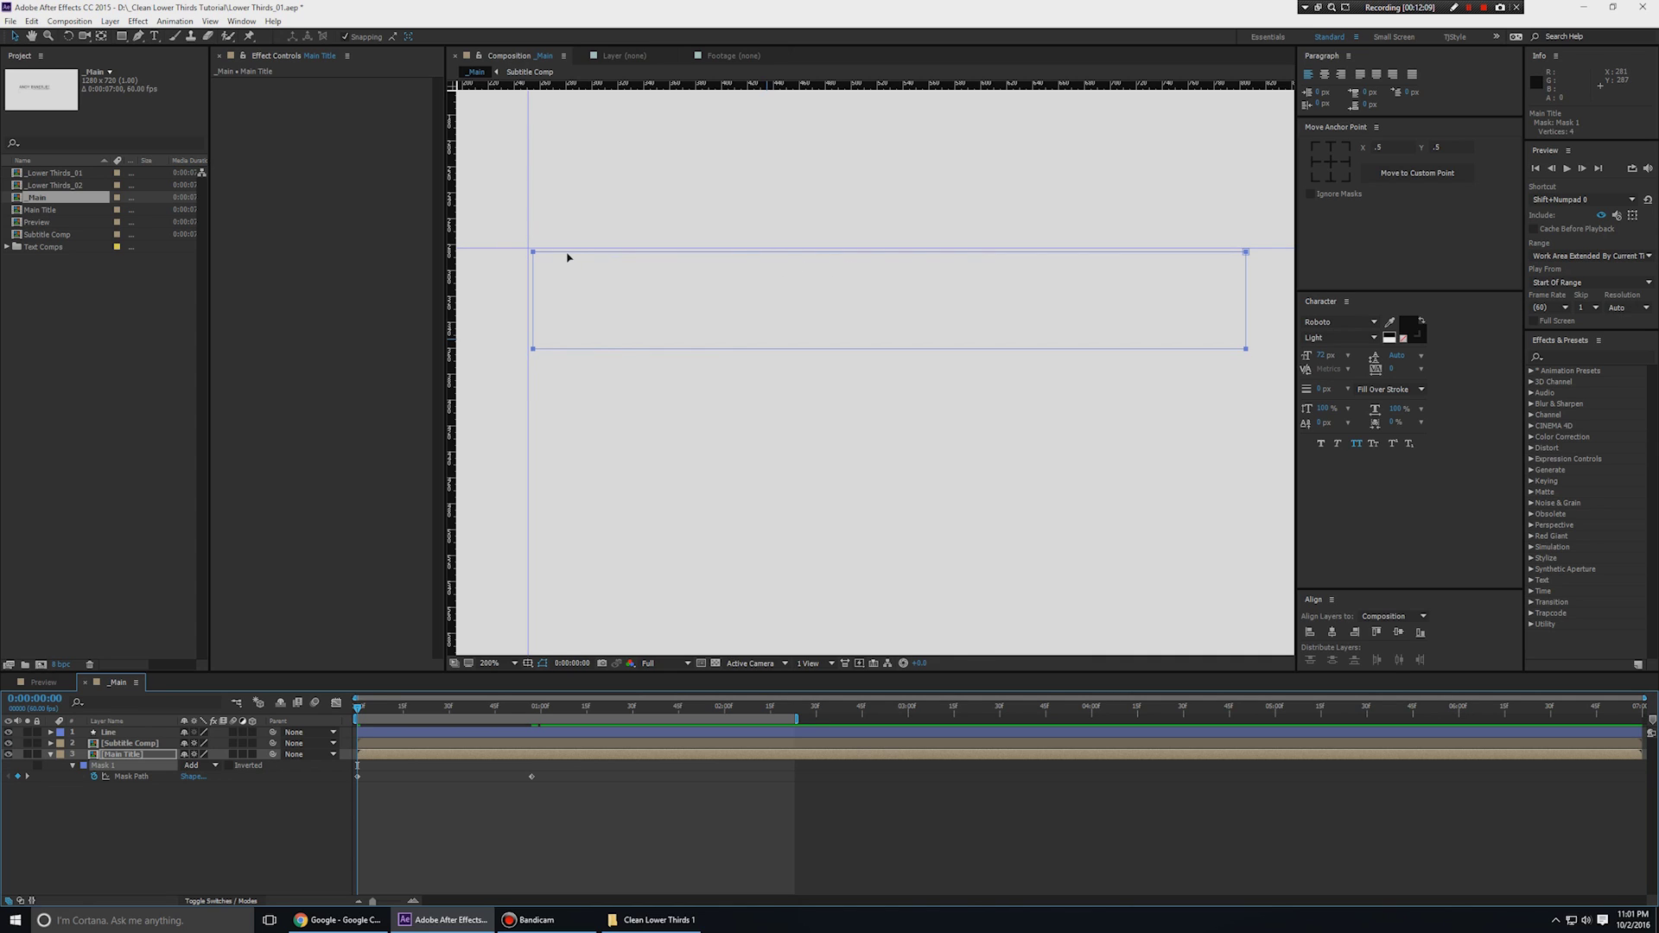
key("Up")
key("Up")
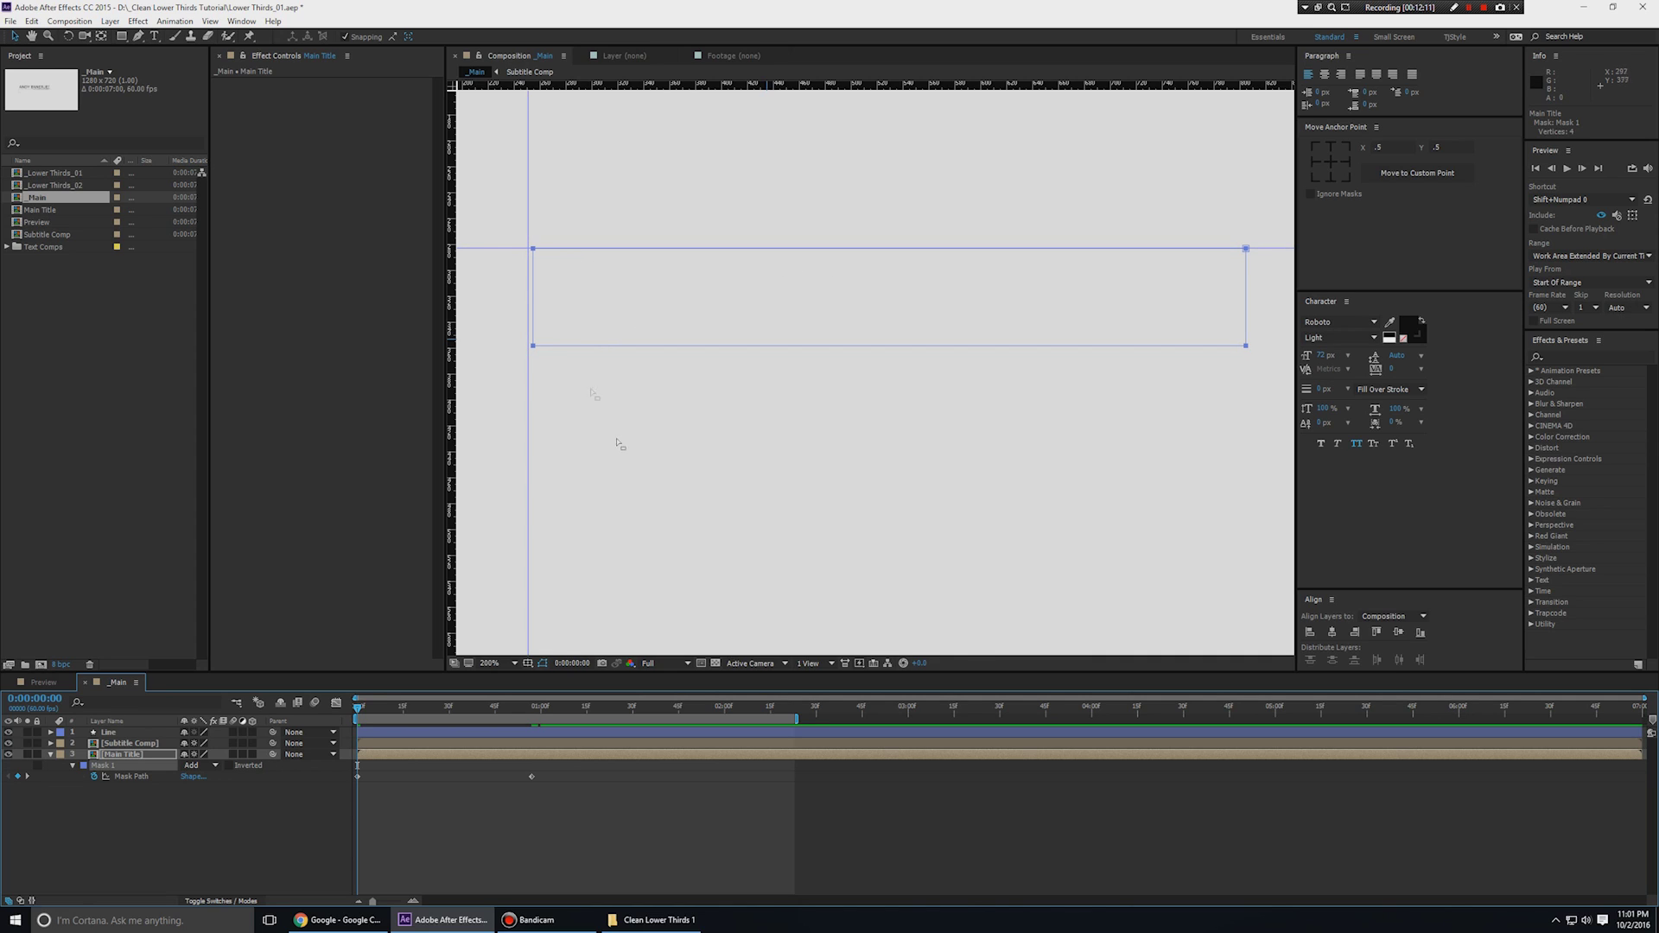
Easy Ease all the title's mask and position keyframes and strengthen the influence in the speed graph.
key("u")
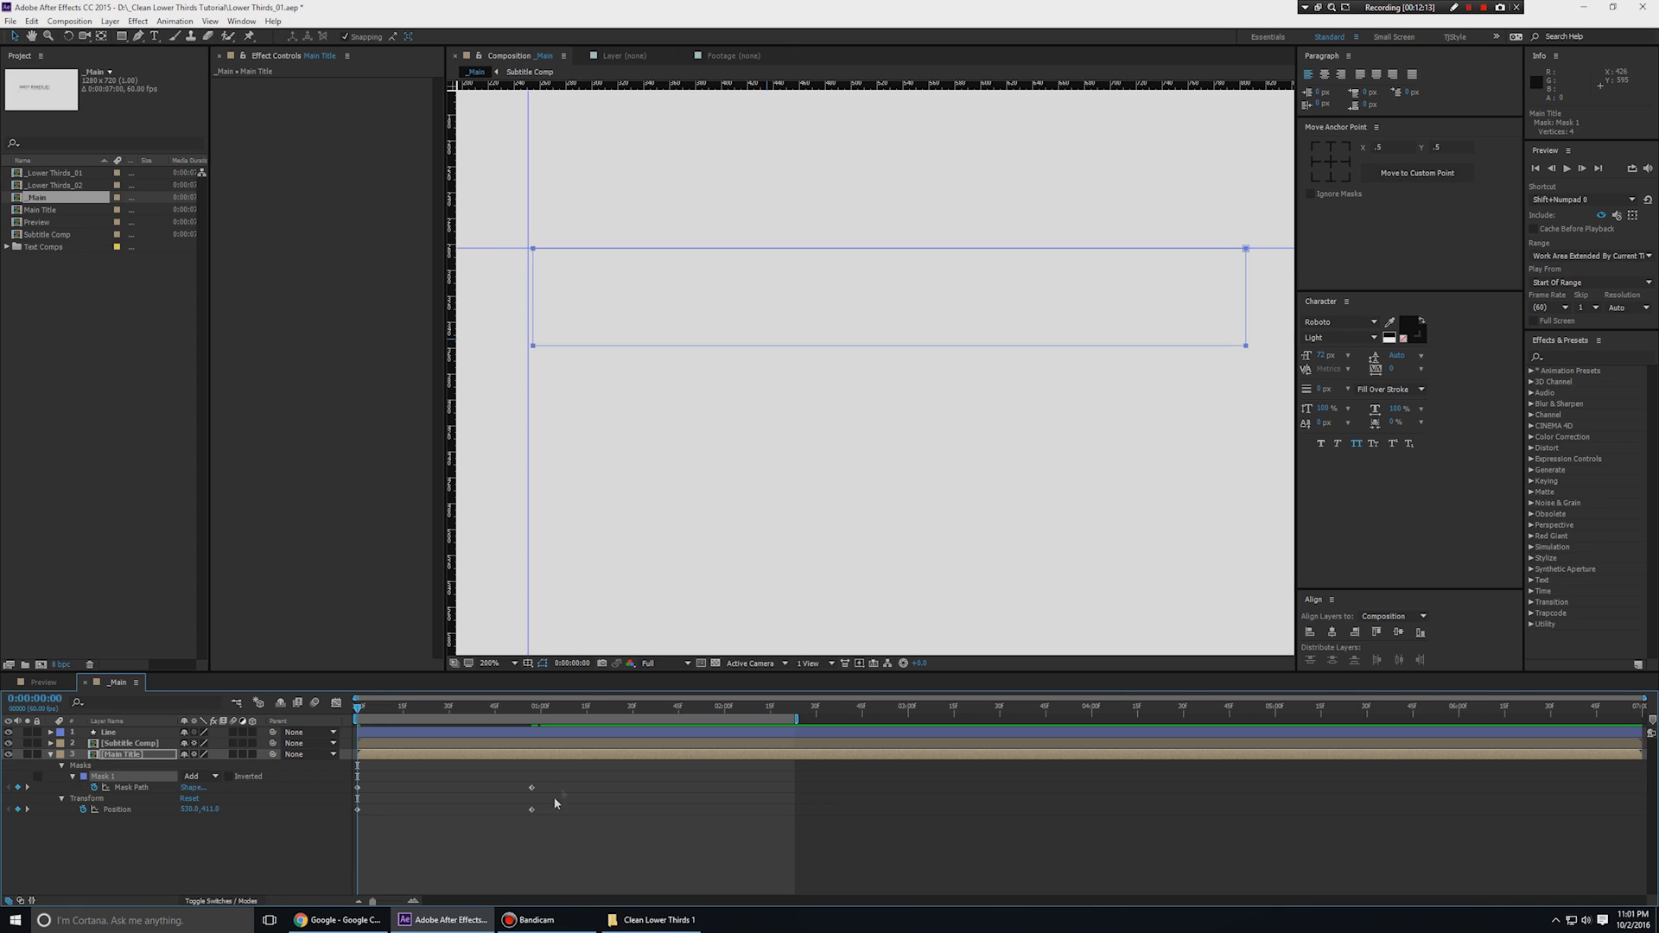
left_click_drag(547, 784, 314, 821)
key("F9")
left_click(337, 704)
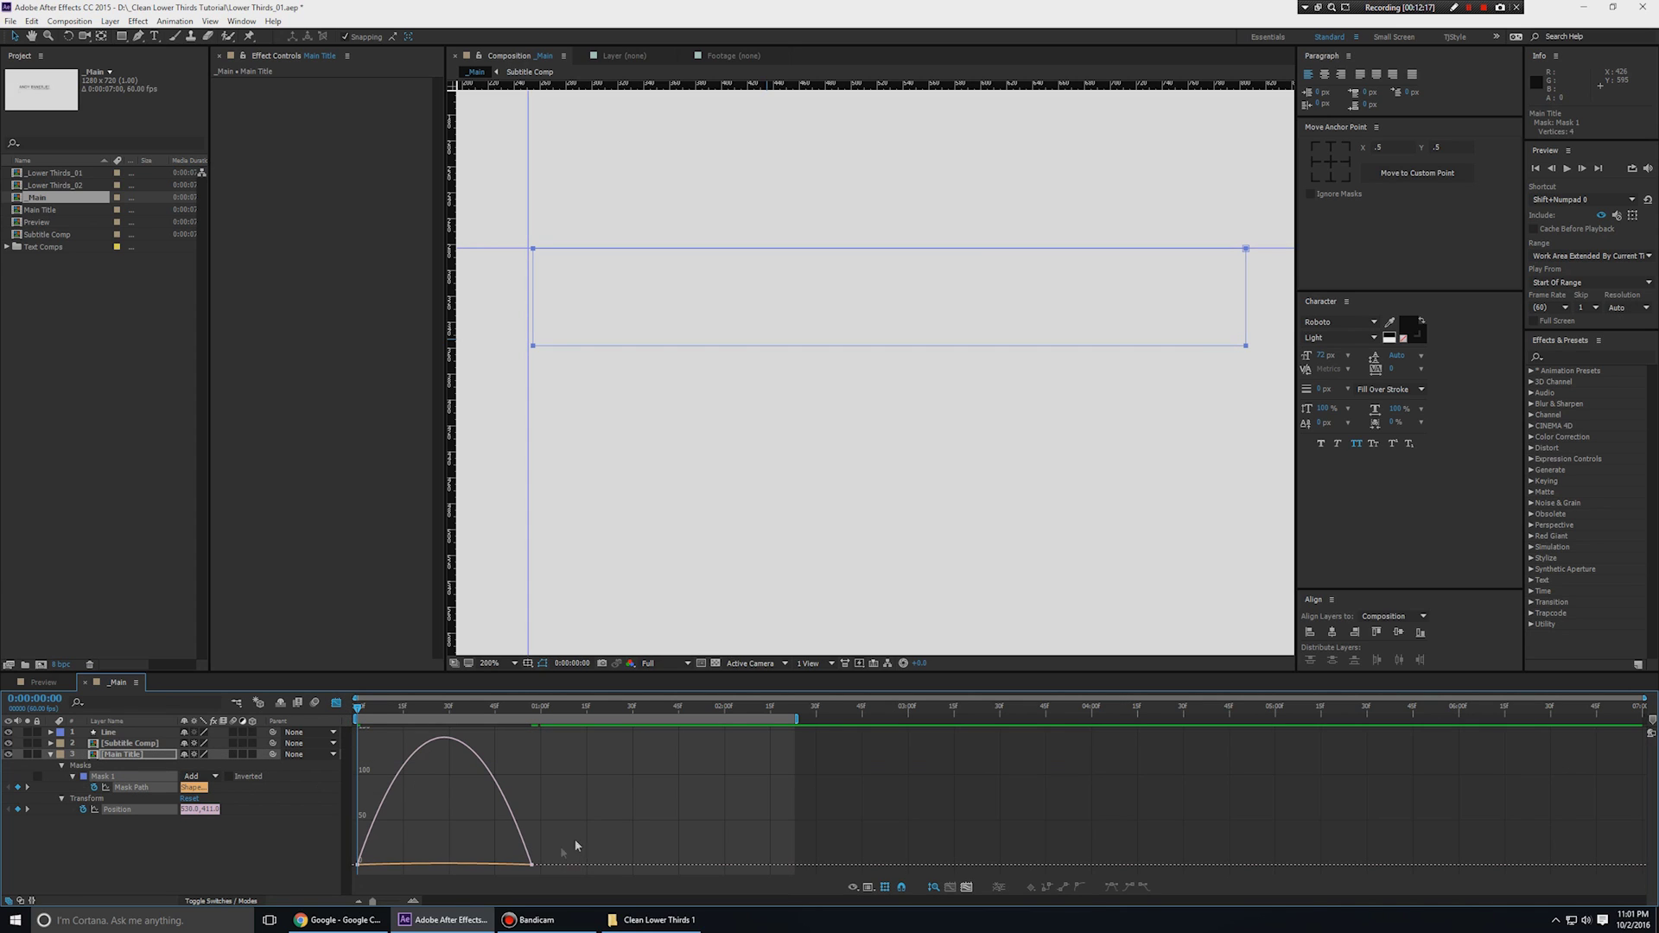
left_click_drag(508, 865, 392, 864)
key("space")
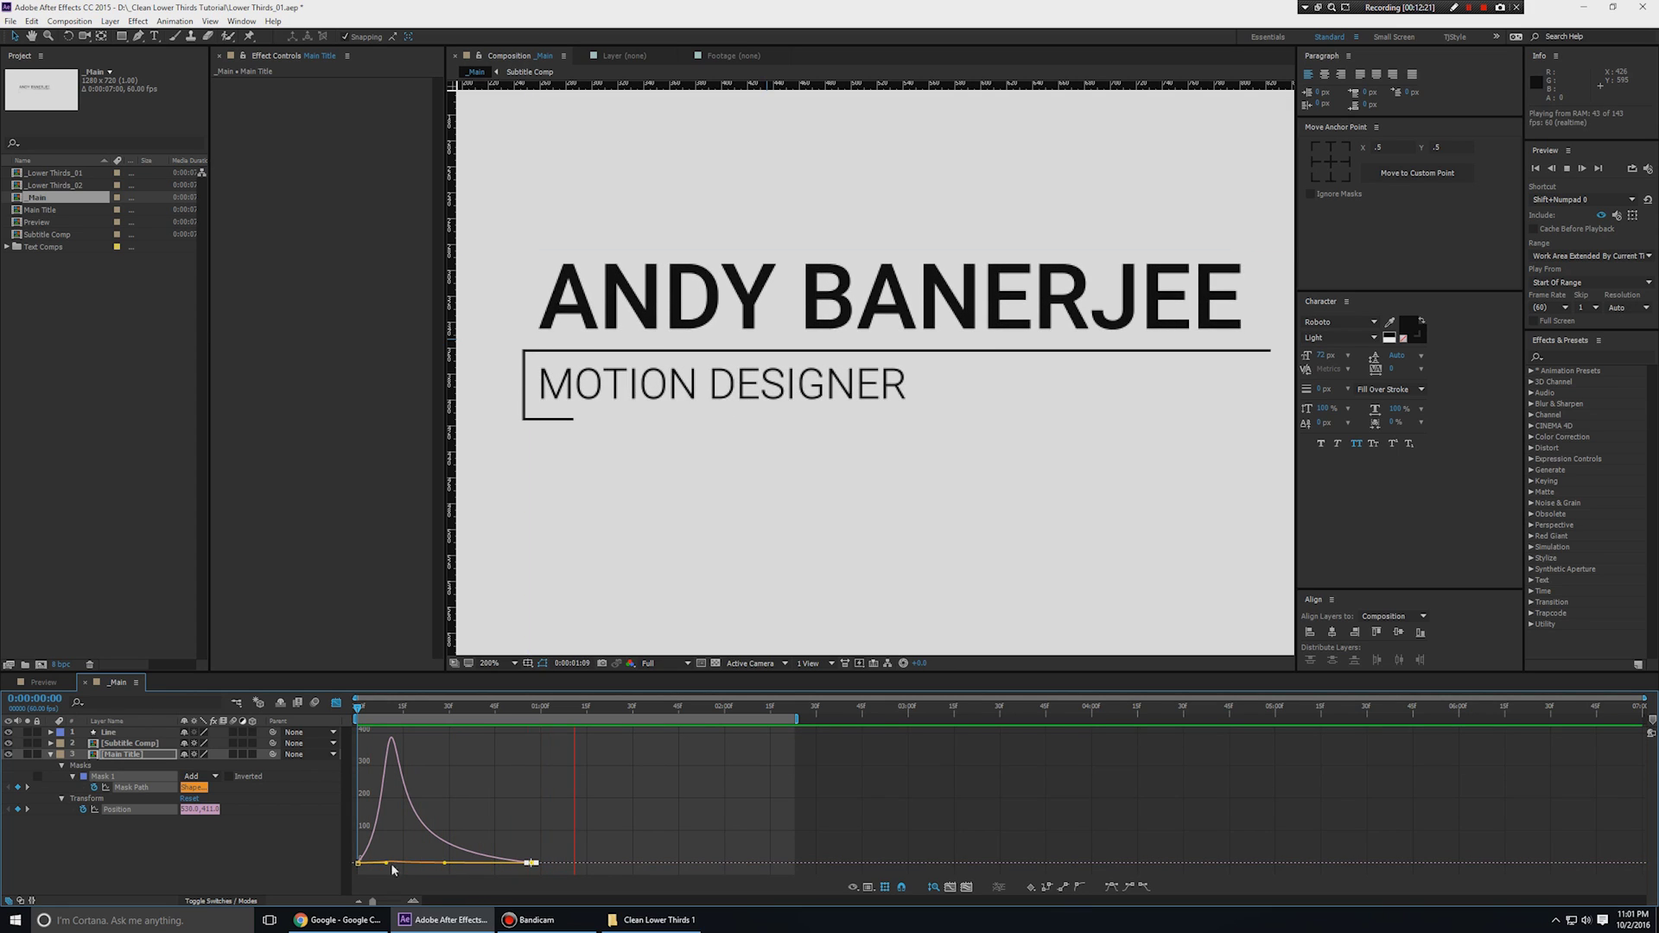
key("space")
left_click(337, 702)
Remove both guides and move Main Title and Subtitle Comp above the Line layer.
key("u")
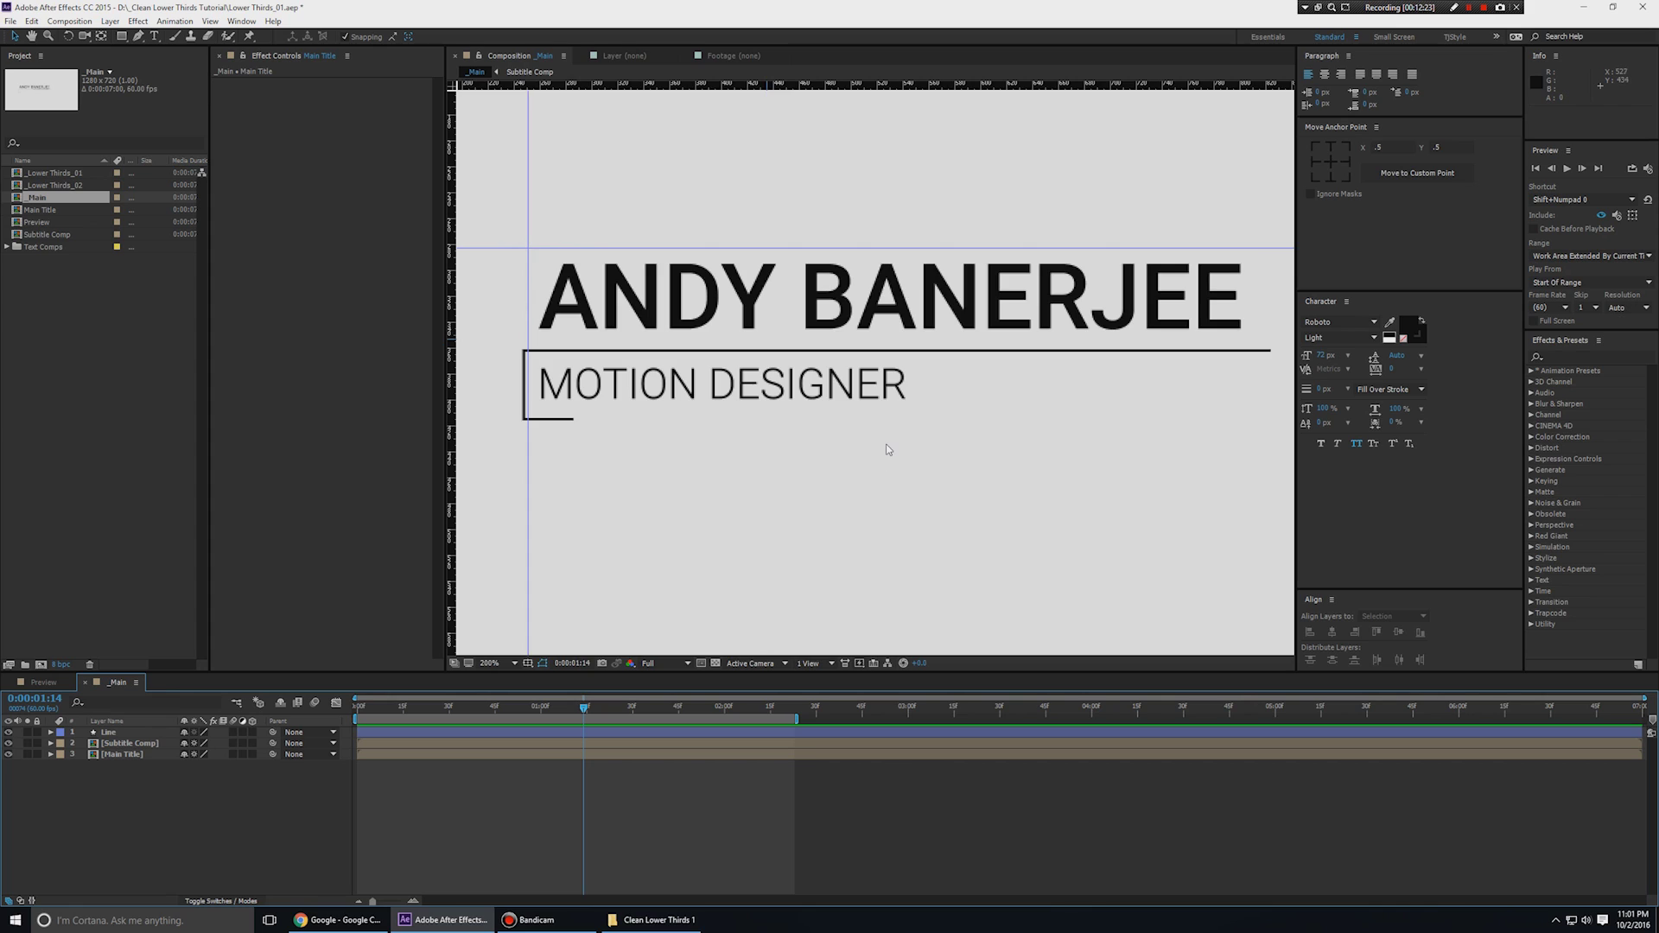
left_click_drag(603, 307, 626, 7)
left_click_drag(669, 200, 423, 203)
left_click(358, 744)
left_click(369, 755)
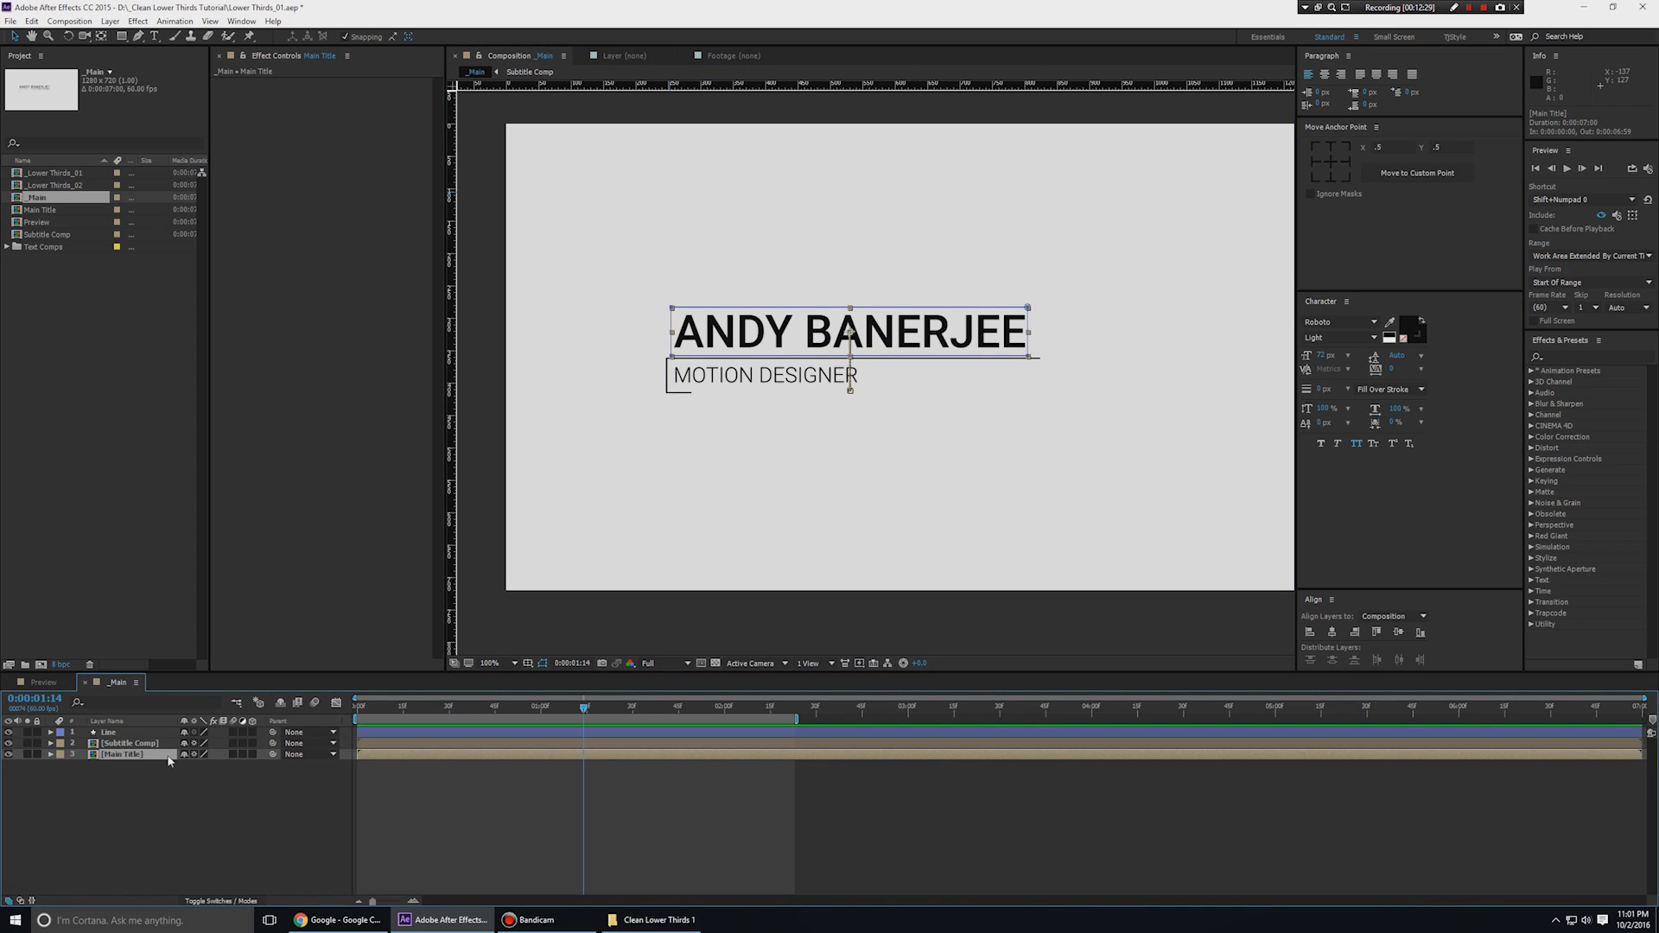
left_click(143, 743, "ctrl")
key("ctrl+shift+bracketright")
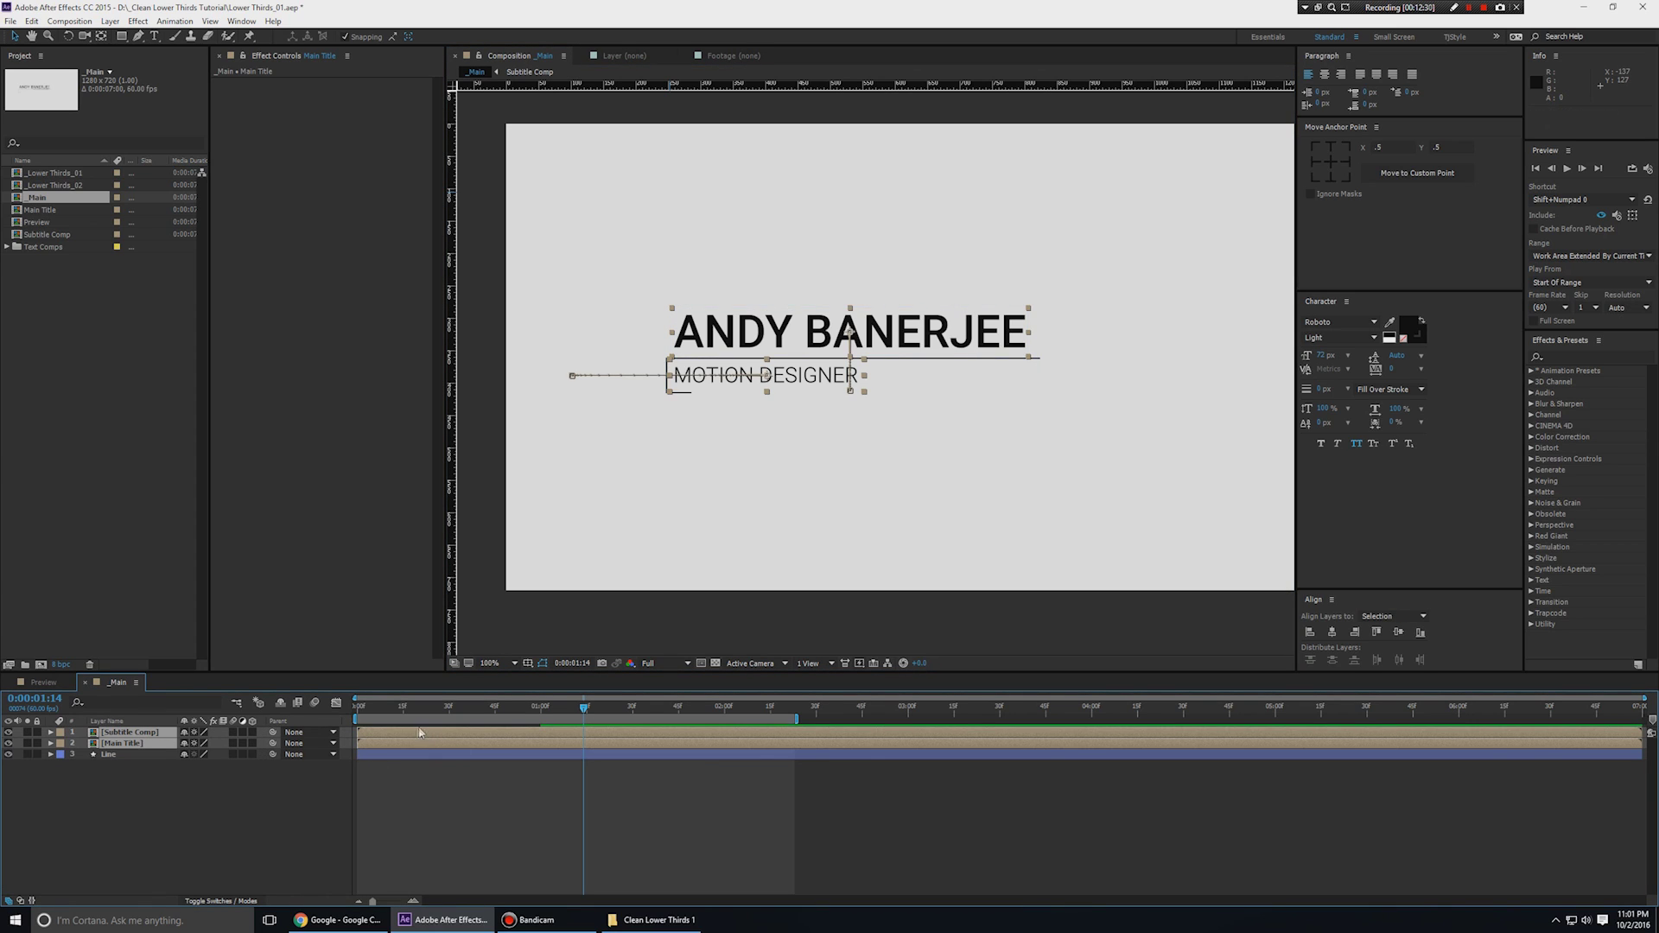
Delay both text layers to start at 30 frames, the subtitle later still, and preview.
left_click_drag(416, 732, 557, 731)
left_click(468, 734)
left_click_drag(794, 718, 1115, 718)
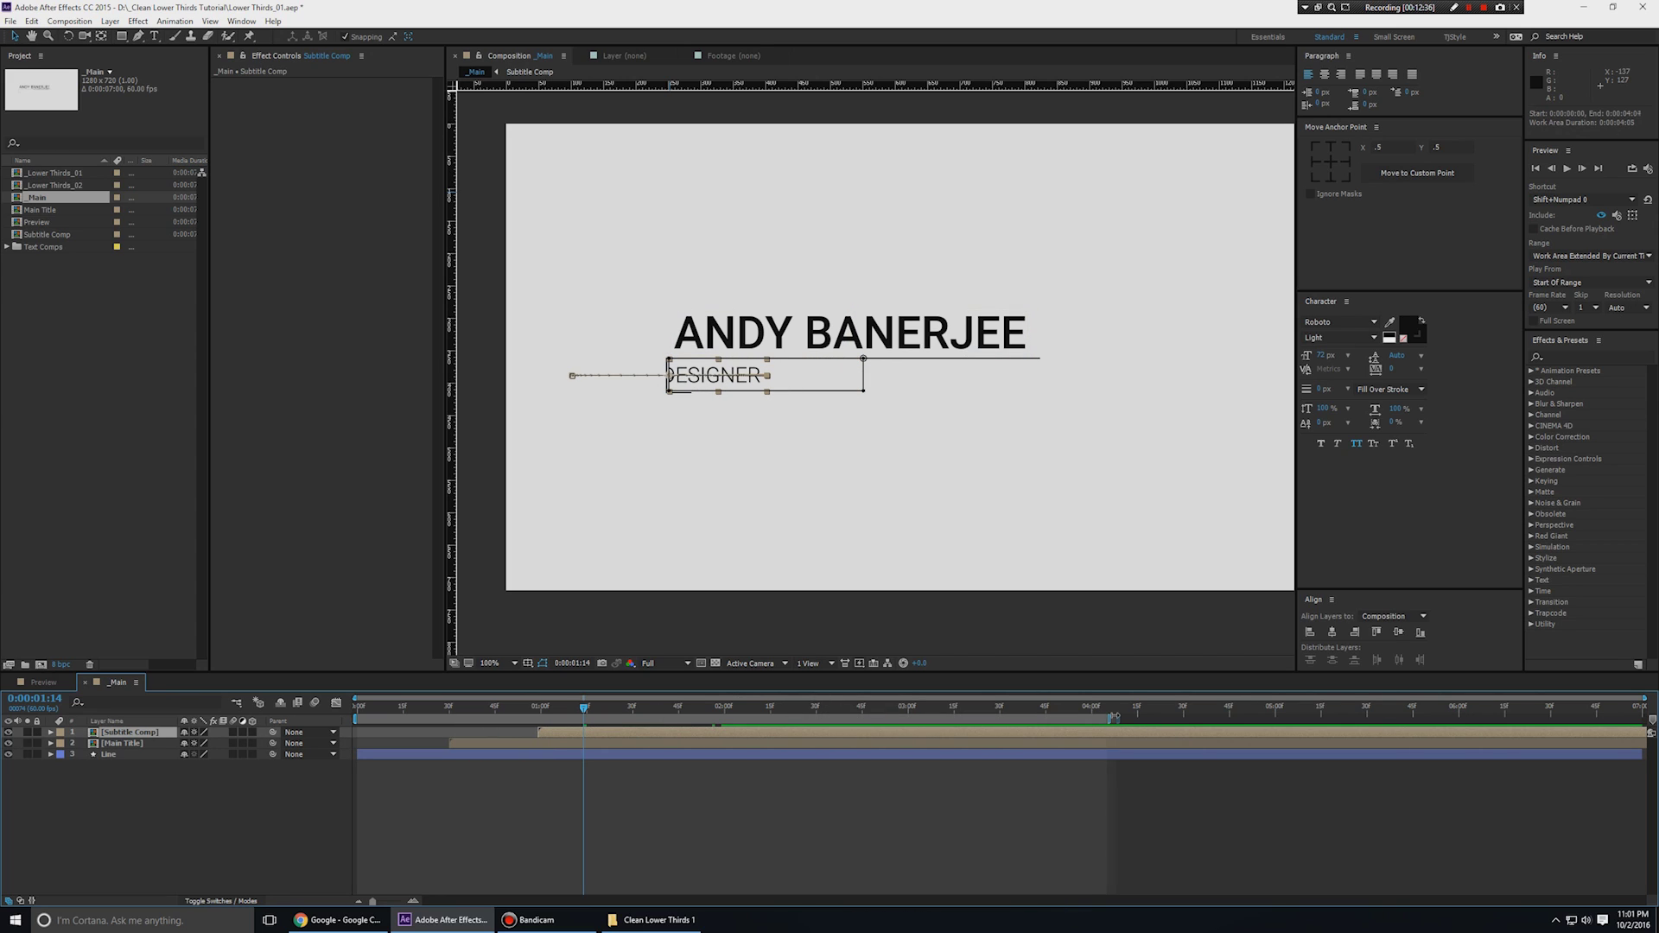
key("space")
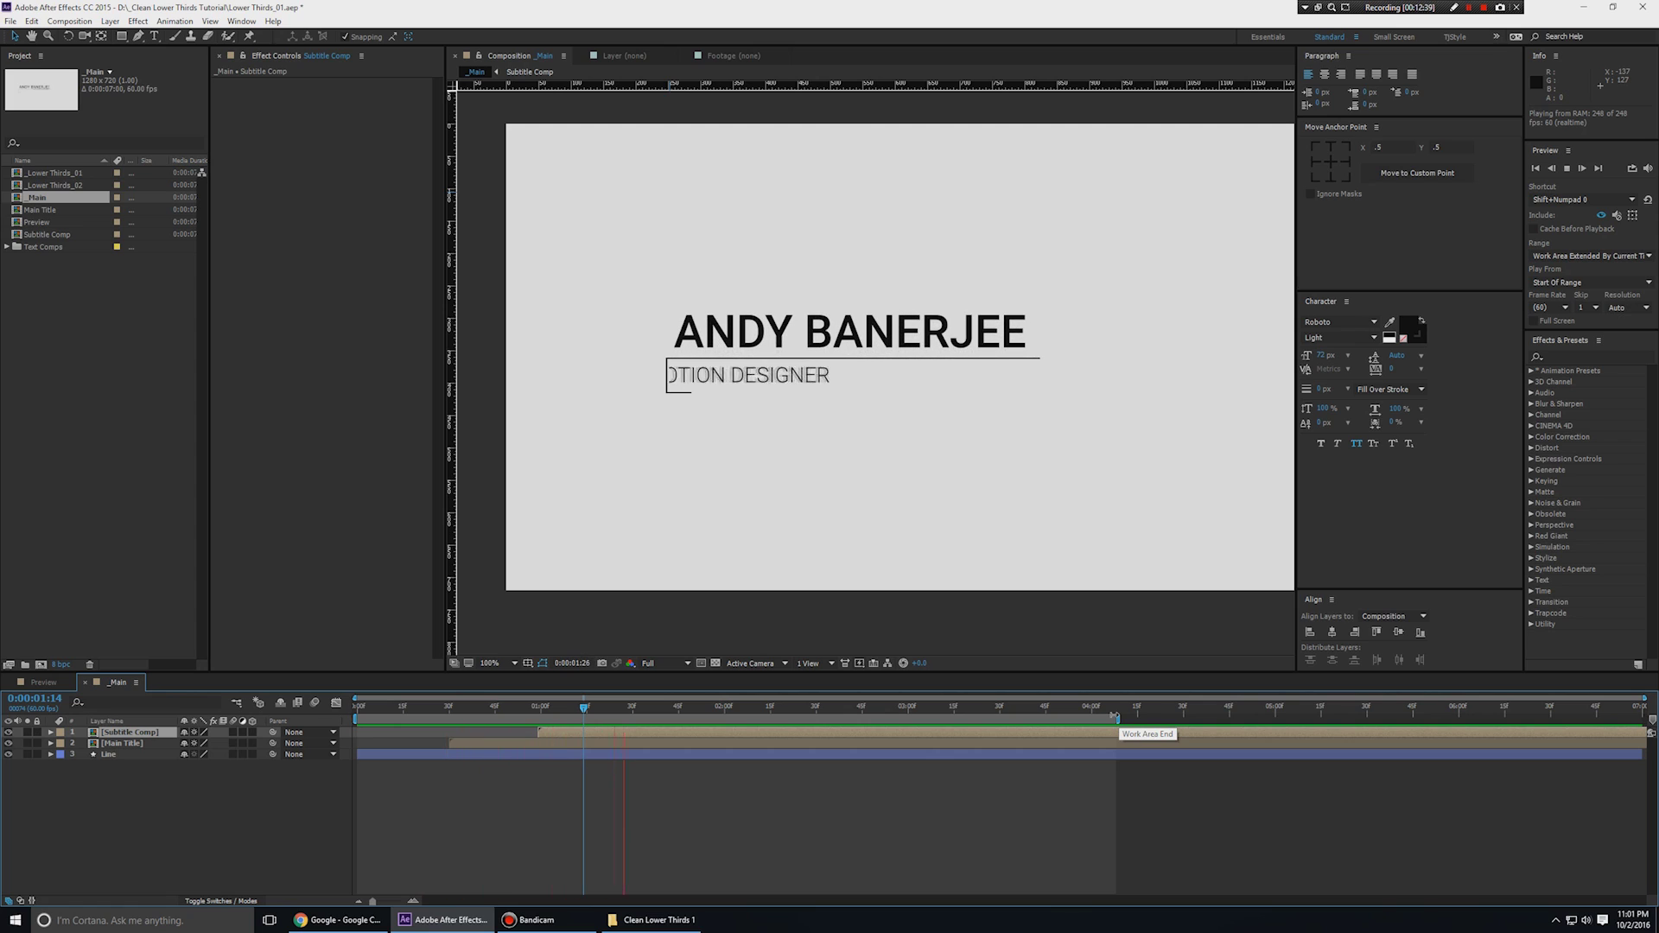
left_click(532, 780)
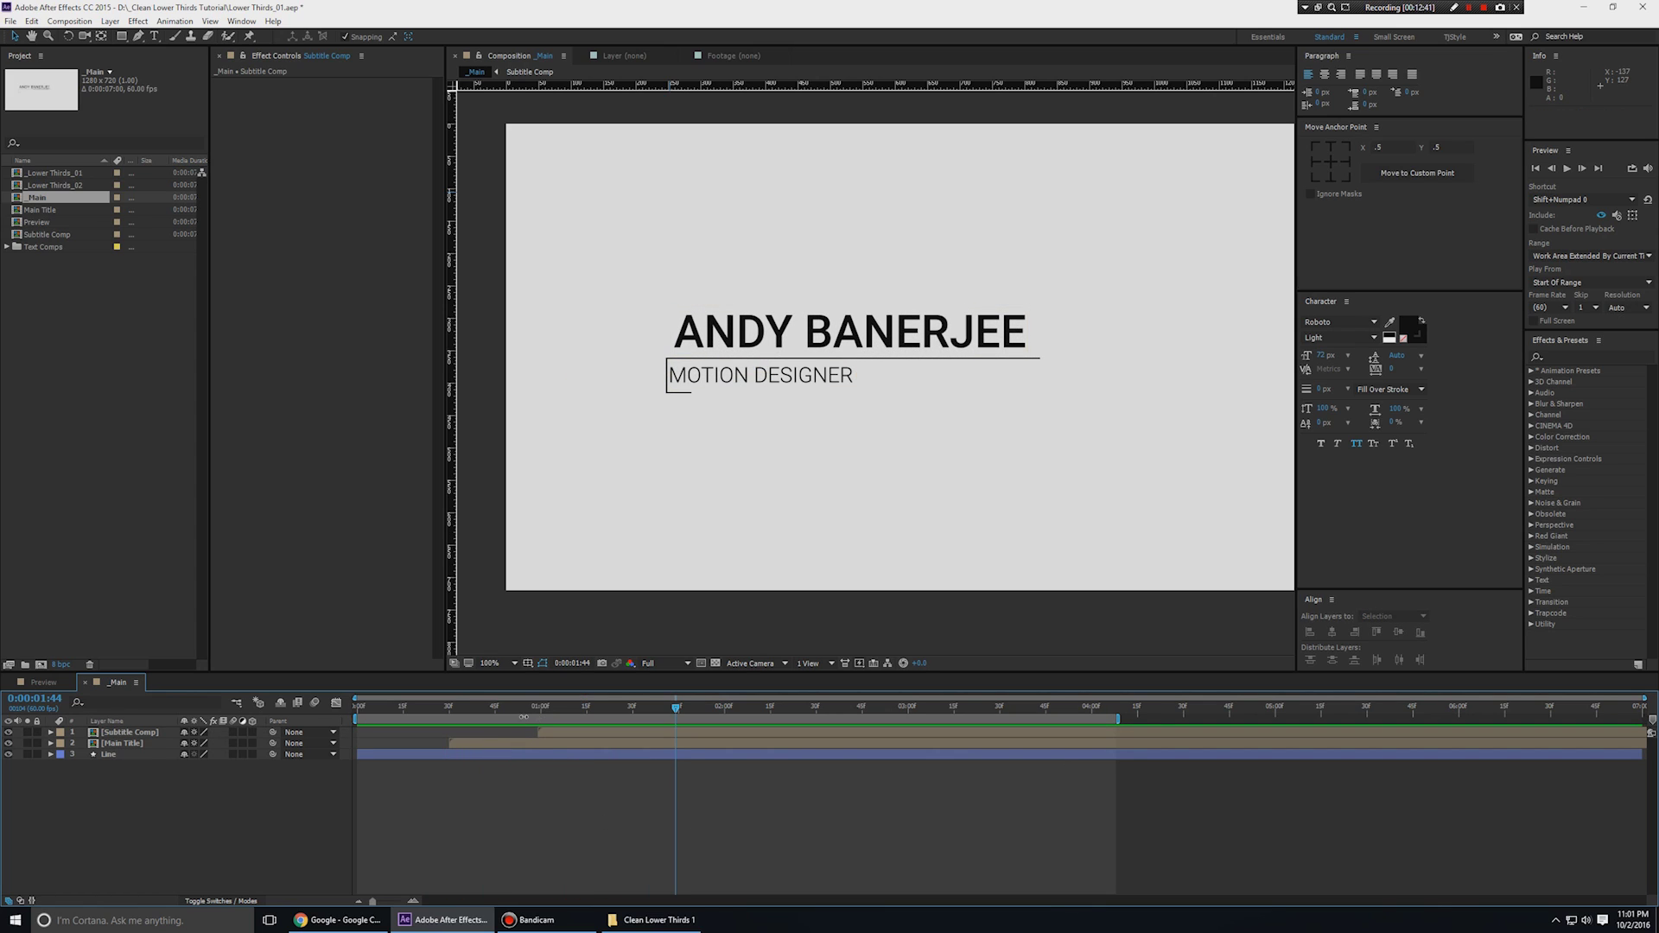
Shift the Subtitle Comp layer to start earlier and preview the revised stagger.
left_click(403, 707)
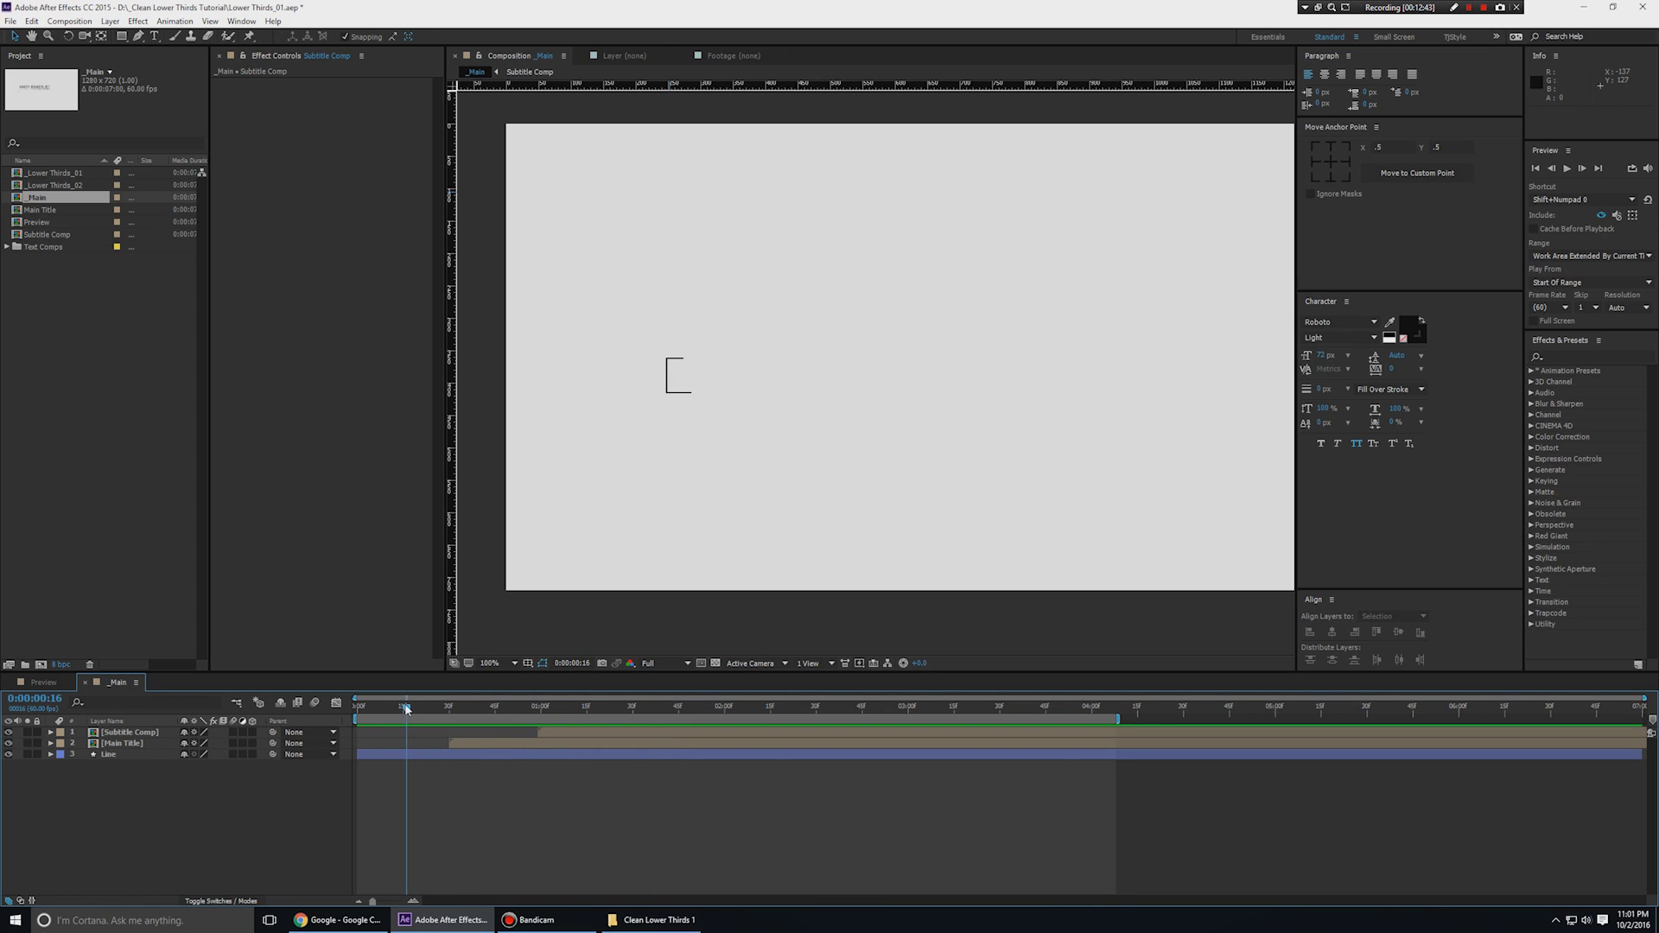
left_click(440, 741)
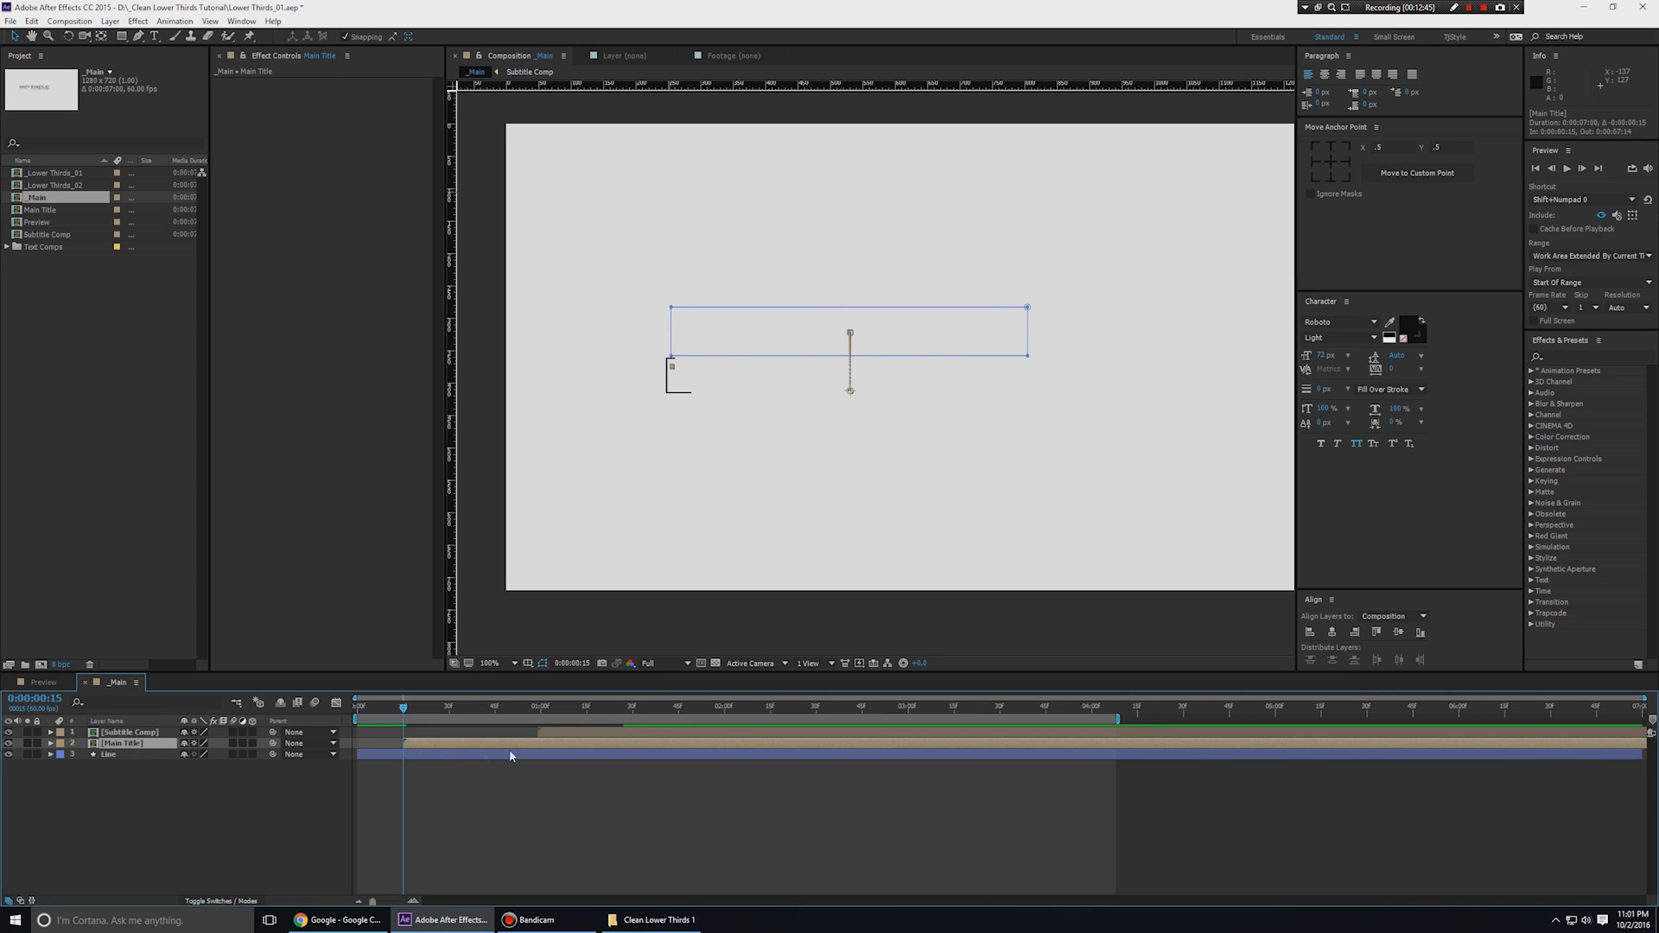
left_click(568, 736, "shift")
left_click_drag(567, 736, 480, 736)
key("space")
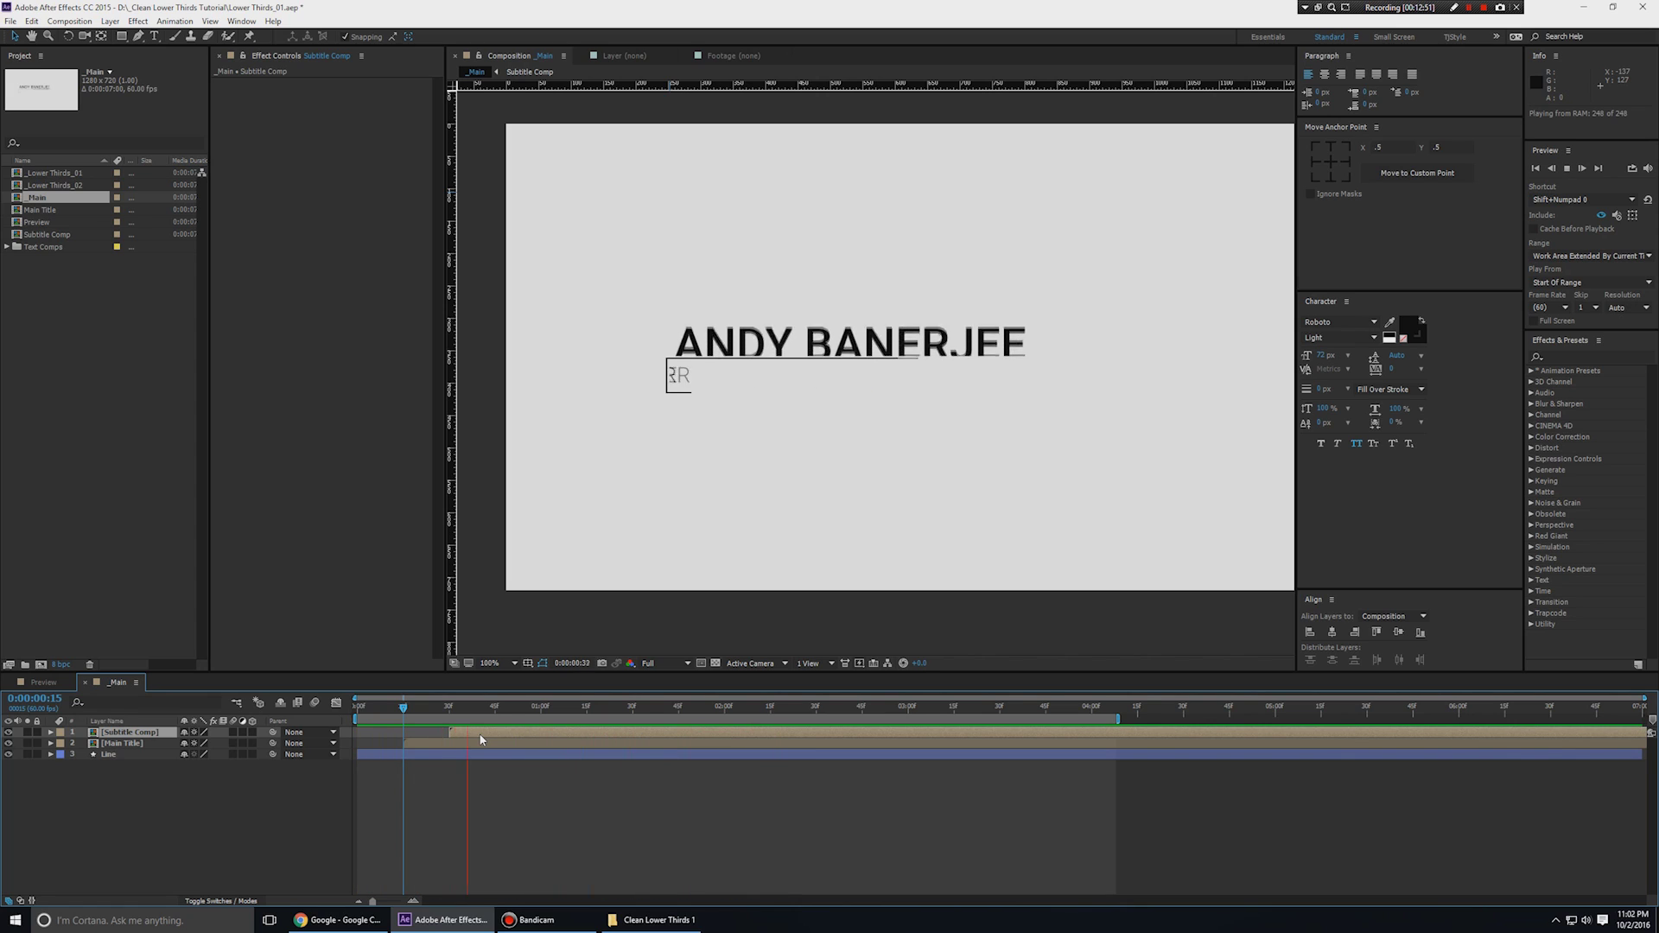
key("space")
End the work area at 0:00:01:58 and play the shortened preview.
left_click_drag(637, 716, 717, 714)
key("n")
key("space")
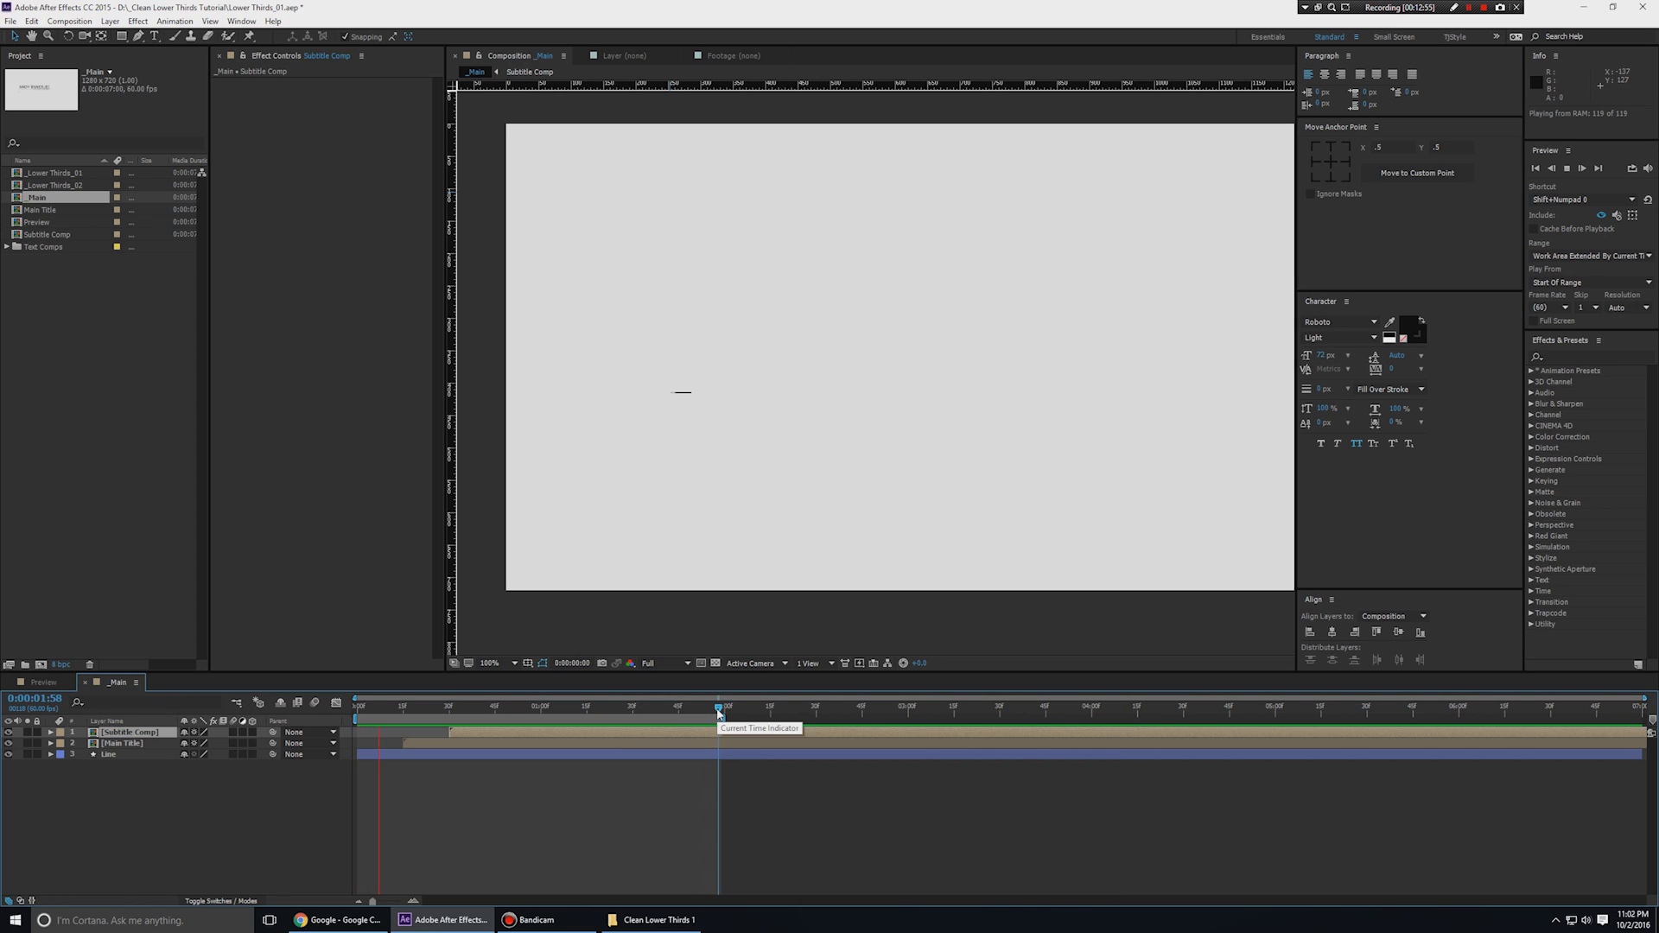
key("space")
Enable motion blur for the _Main comp and preview the lower-third from an early frame.
left_click(251, 789)
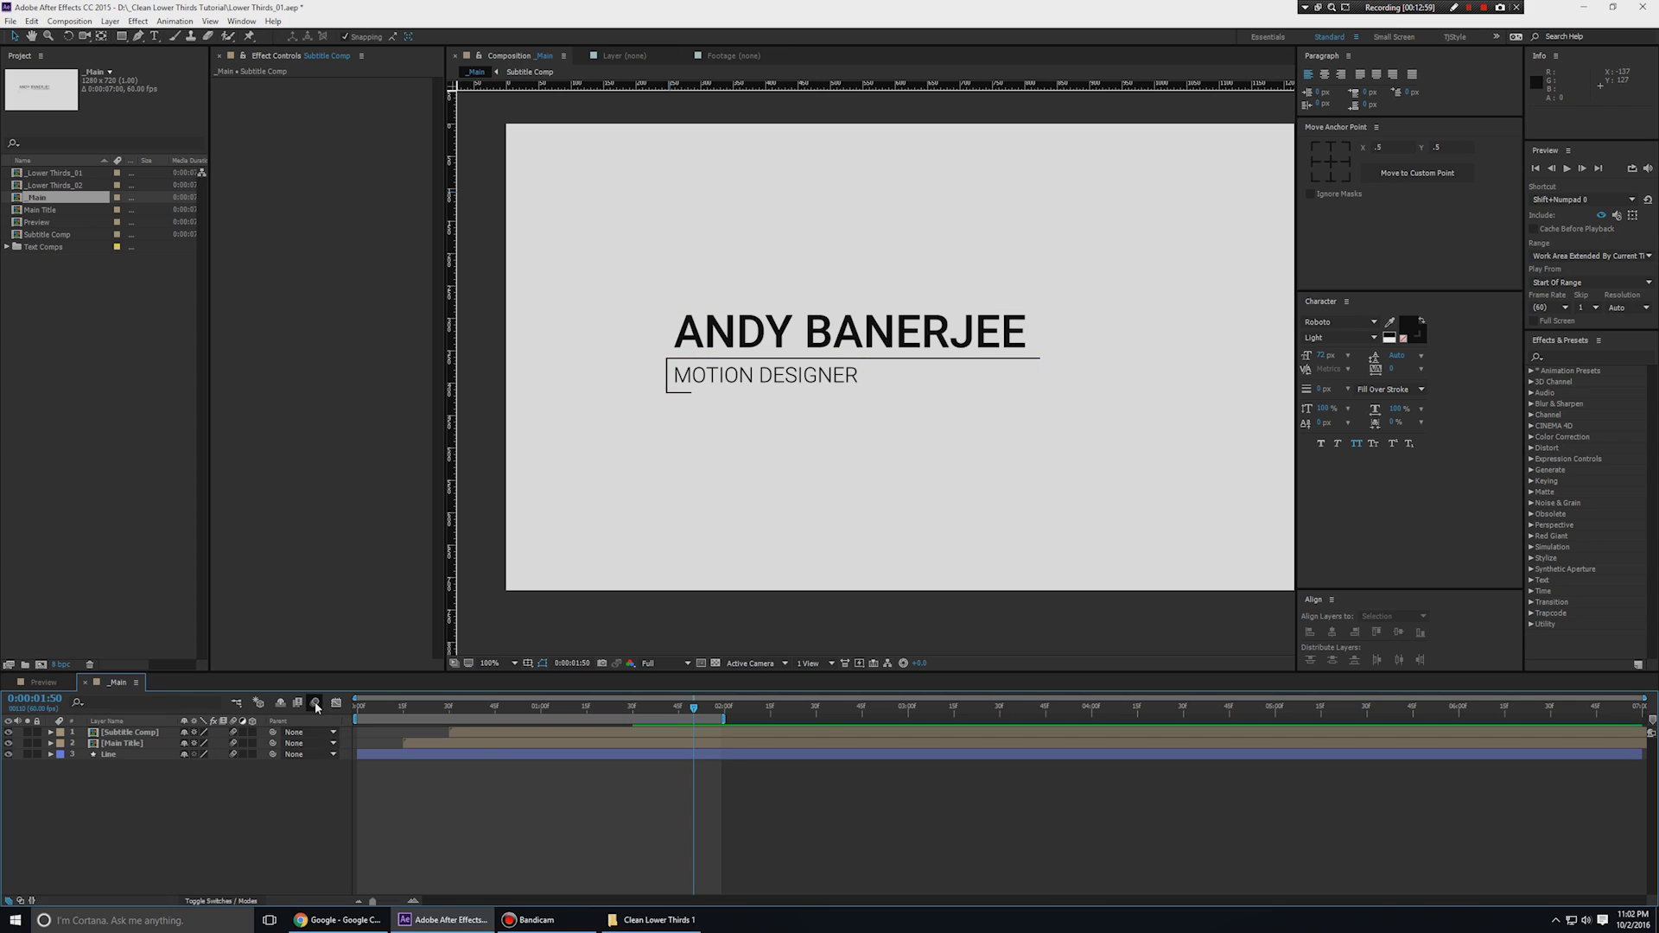
left_click(474, 705)
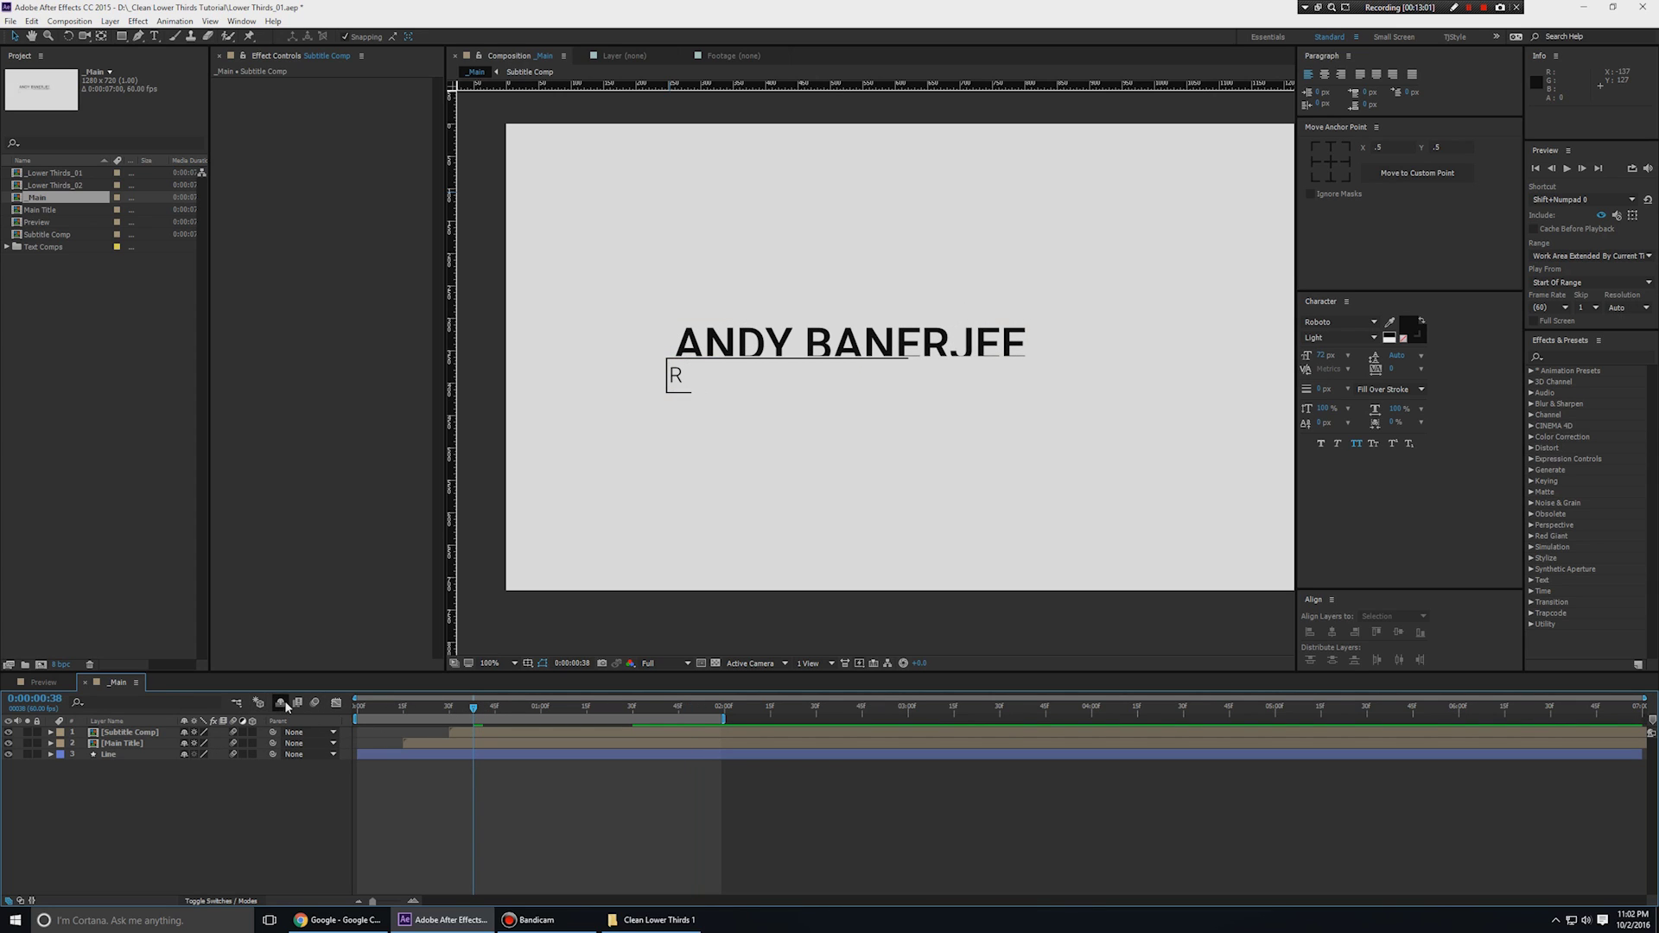
key("space")
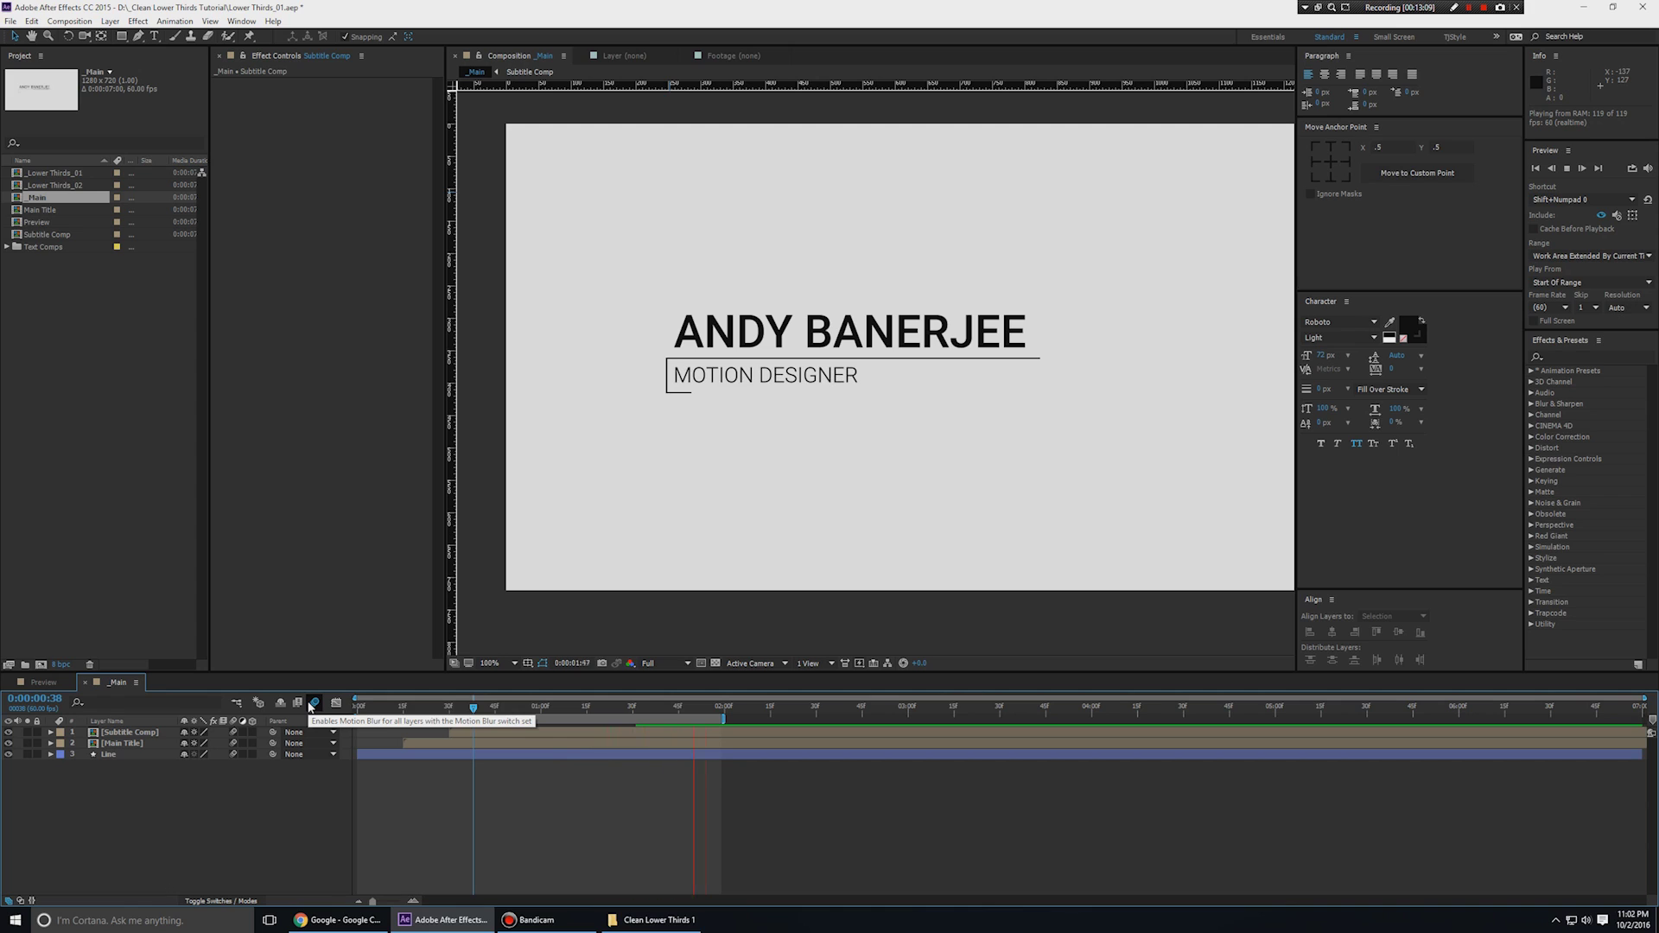
Switch to the Preview comp and play its two reference lower-thirds.
left_click(43, 681)
key("space")
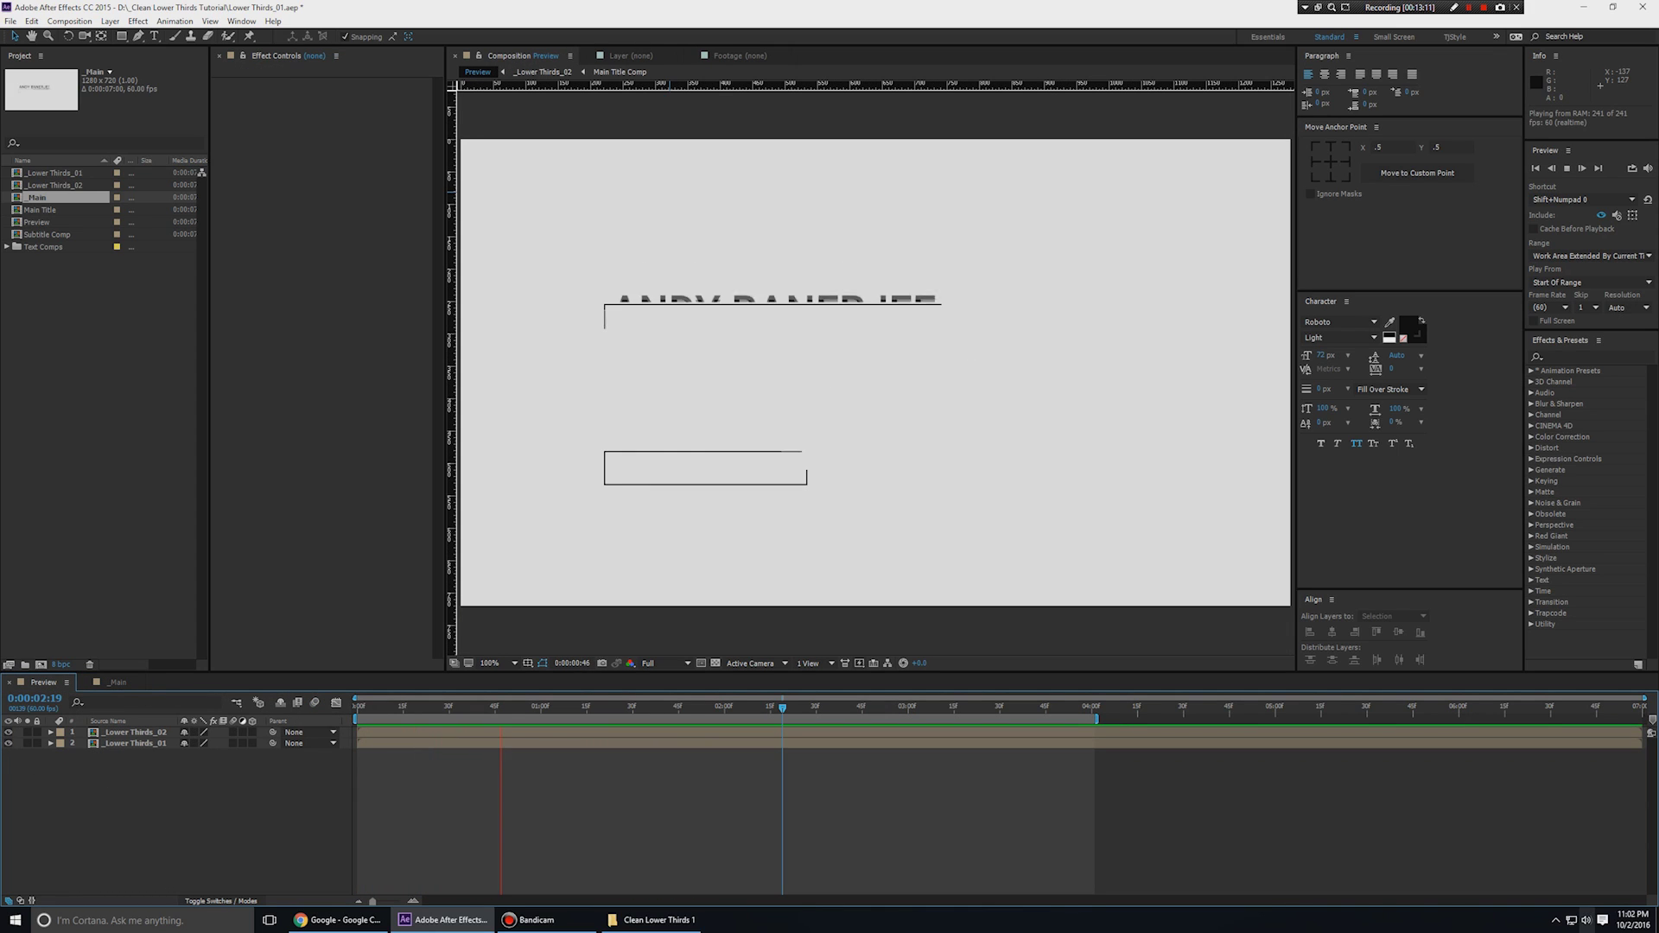